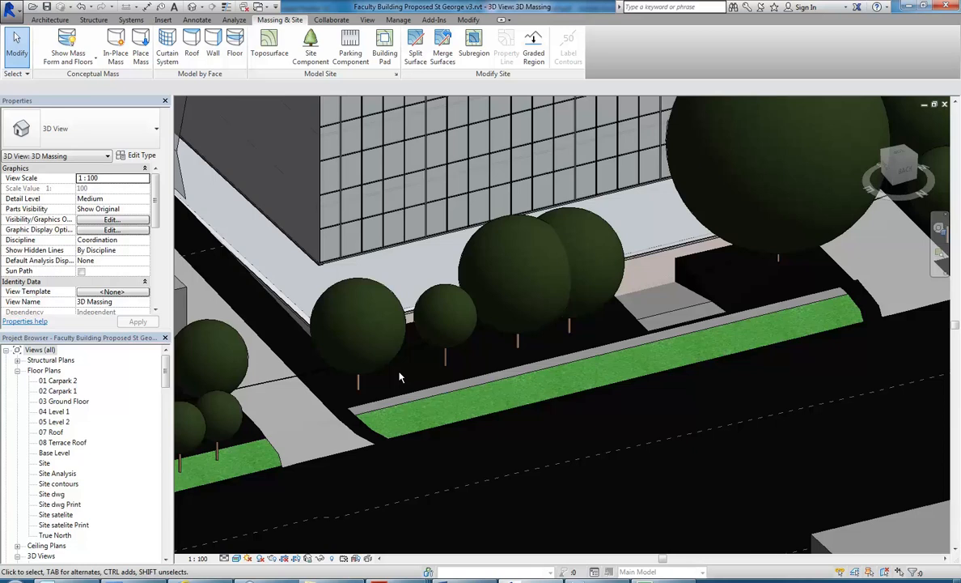
# Examine the building's street frontage, verge and trees in the 3D Massing view.
pyautogui.moveTo(361, 301); pyautogui.dragTo(379, 386, button='middle')
pyautogui.keyDown('shift'); pyautogui.moveTo(583, 360); pyautogui.dragTo(521, 343, button='middle'); pyautogui.keyUp('shift')
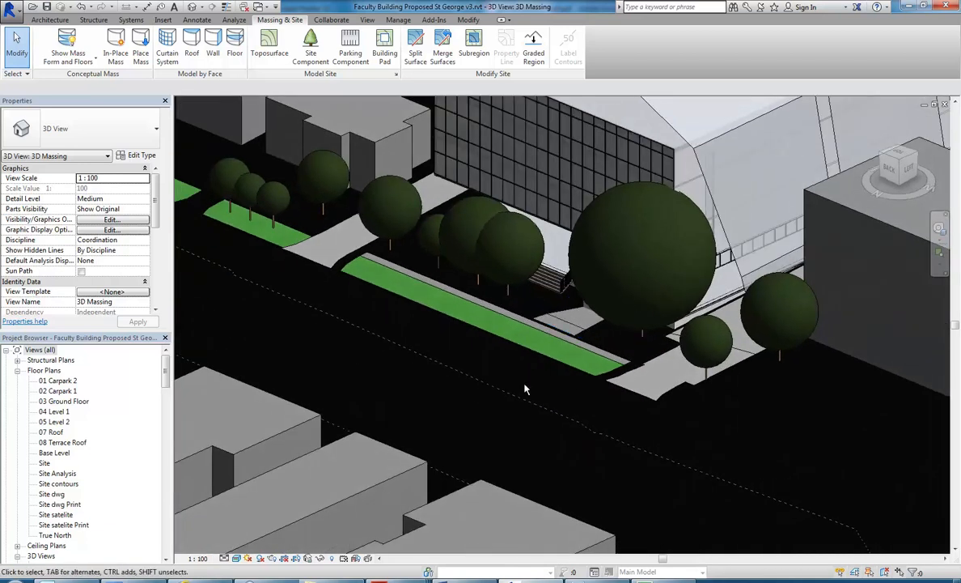
pyautogui.scroll(6, 522, 342)
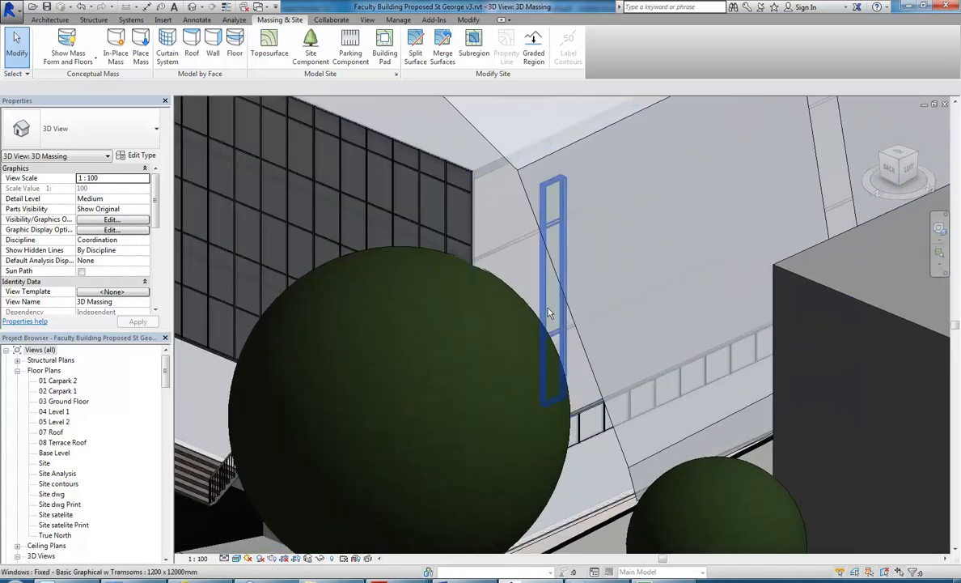
pyautogui.keyDown('shift'); pyautogui.moveTo(421, 336); pyautogui.dragTo(476, 350, button='middle'); pyautogui.keyUp('shift')
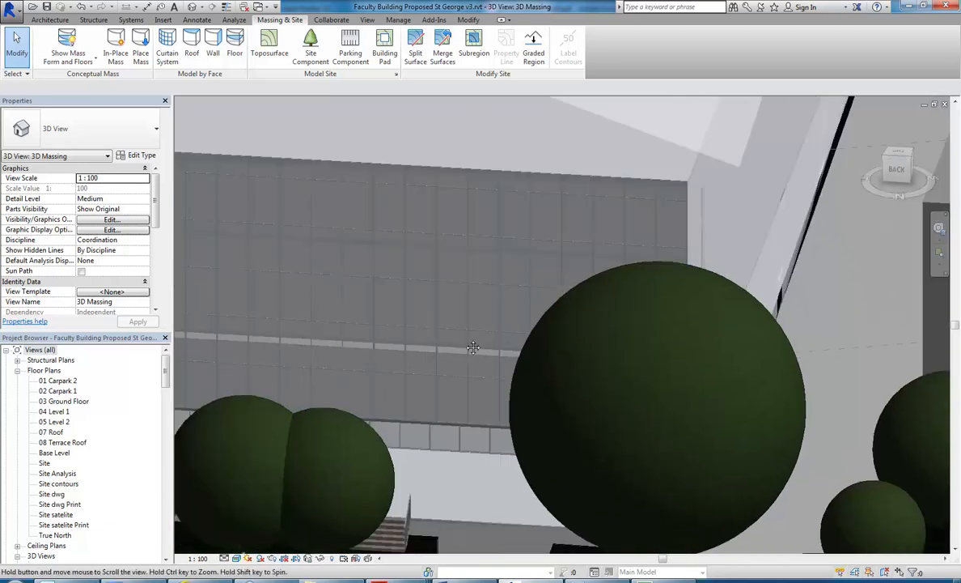
pyautogui.scroll(-8, 469, 353)
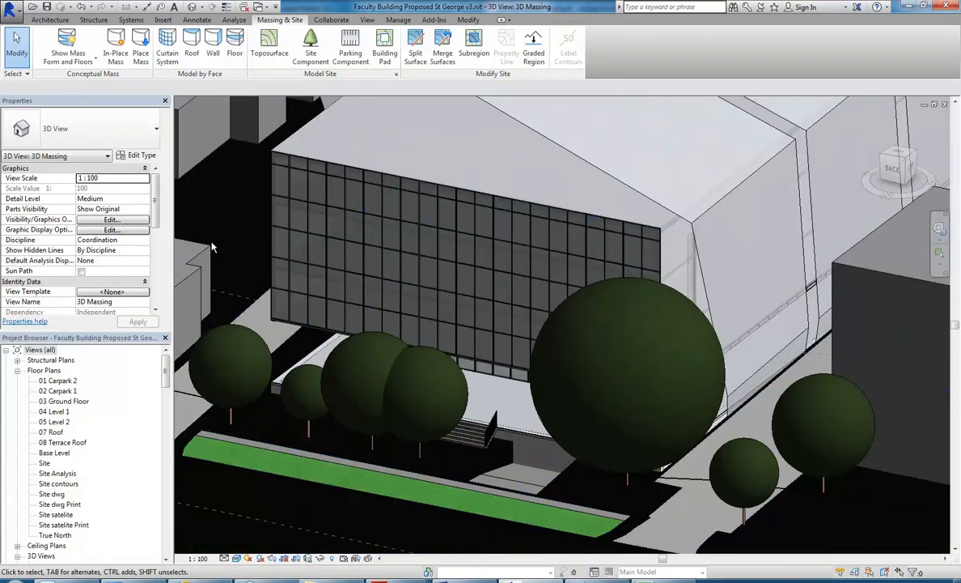
pyautogui.moveTo(264, 275); pyautogui.dragTo(273, 247, button='middle')
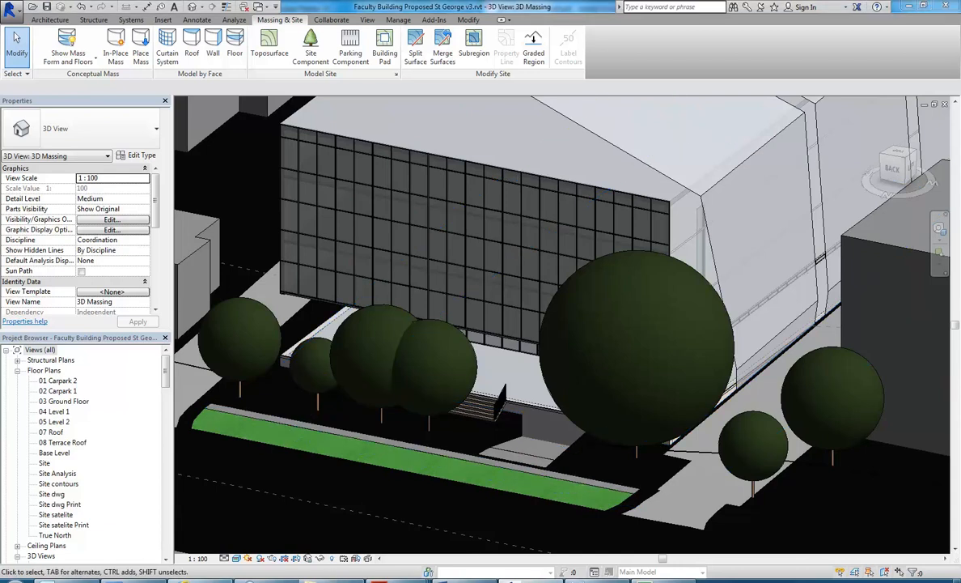
# Switch to the browser's Google Street View page and examine the black metal boundary fence beside the car park entry up close.
pyautogui.click(199, 579)
pyautogui.click(722, 22)
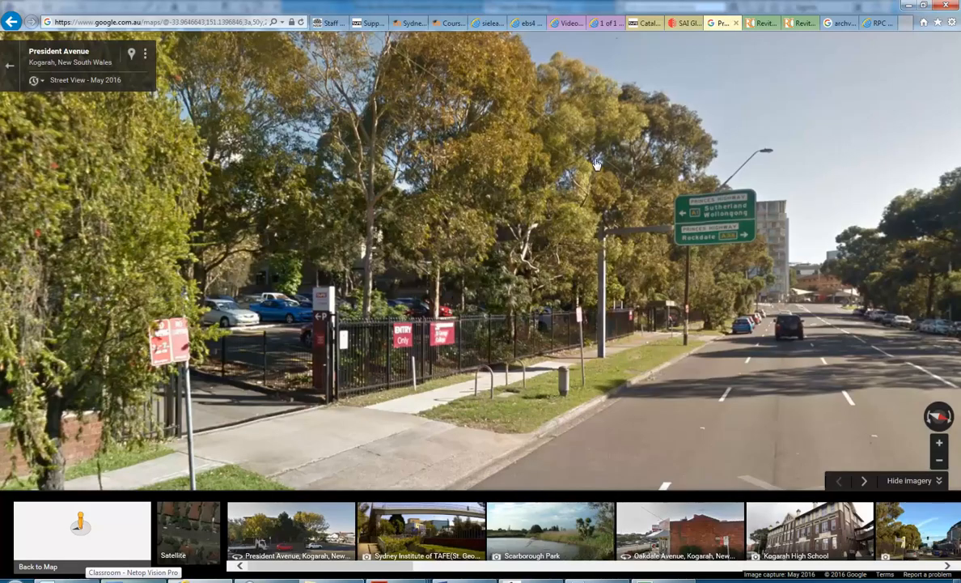
pyautogui.click(387, 363)
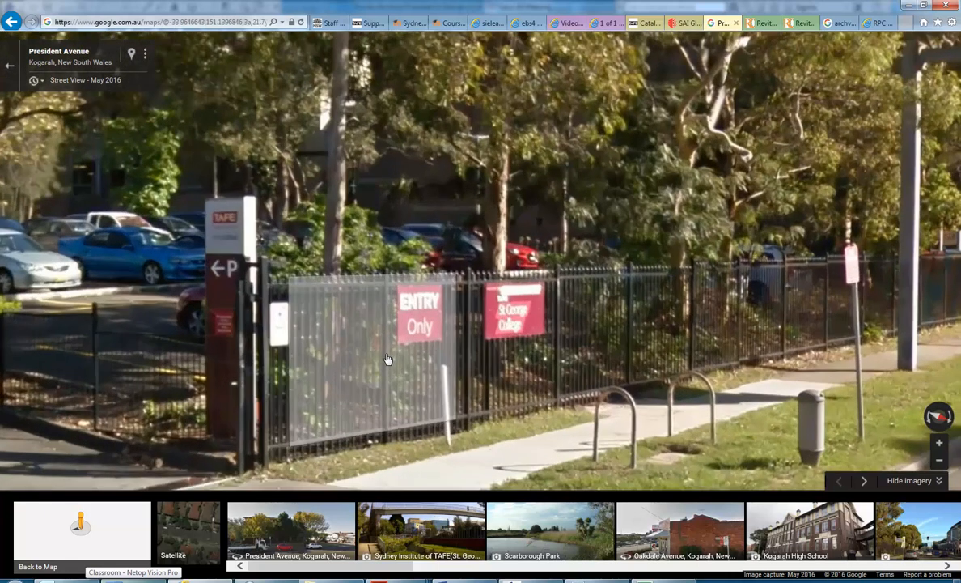
pyautogui.scroll(3, 453, 352)
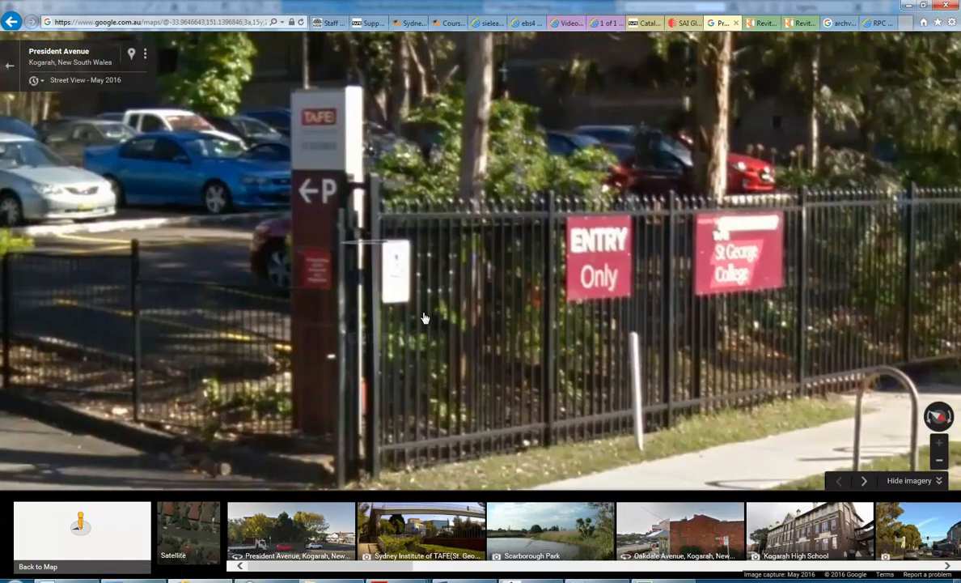
pyautogui.moveTo(440, 337); pyautogui.dragTo(431, 312)
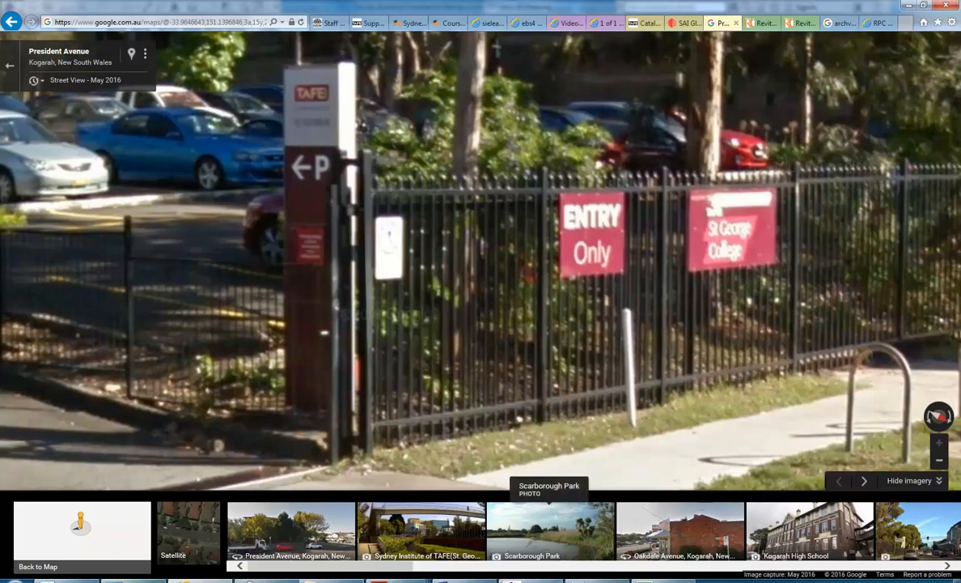
# Switch back to Revit, start opening a file and check where the Sample Files folder sits in the directory path.
pyautogui.hotkey('alt', 'Tab')
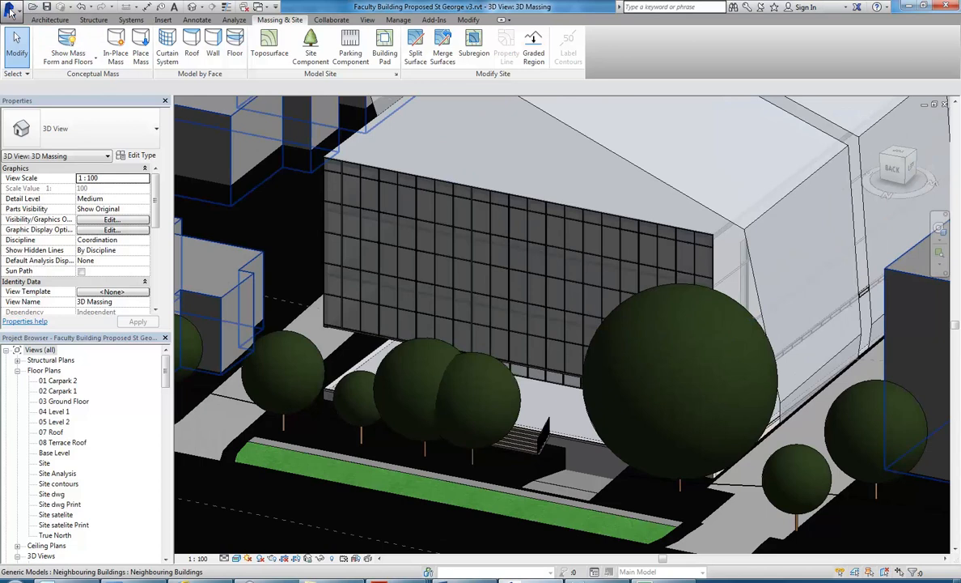
pyautogui.click(7, 10)
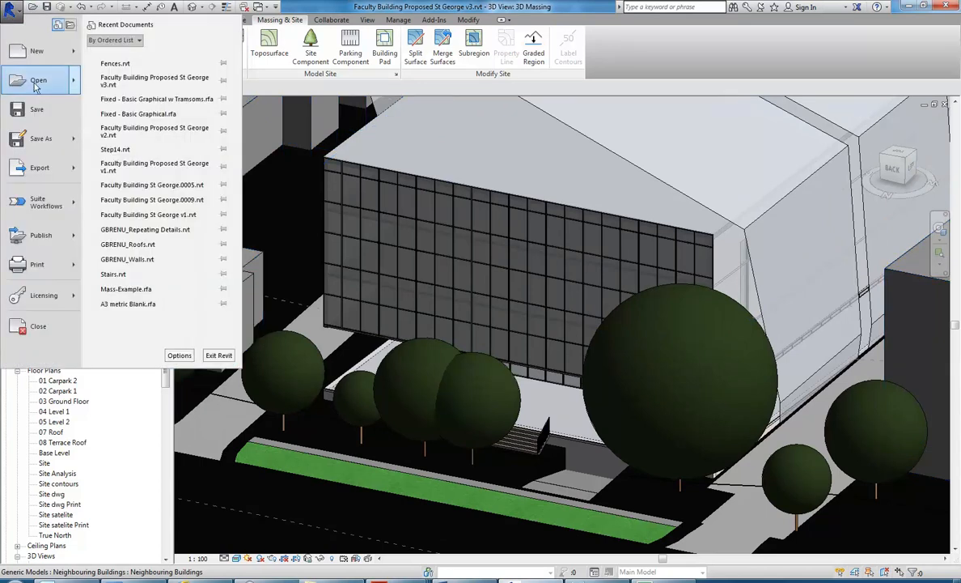
pyautogui.moveTo(37, 85)
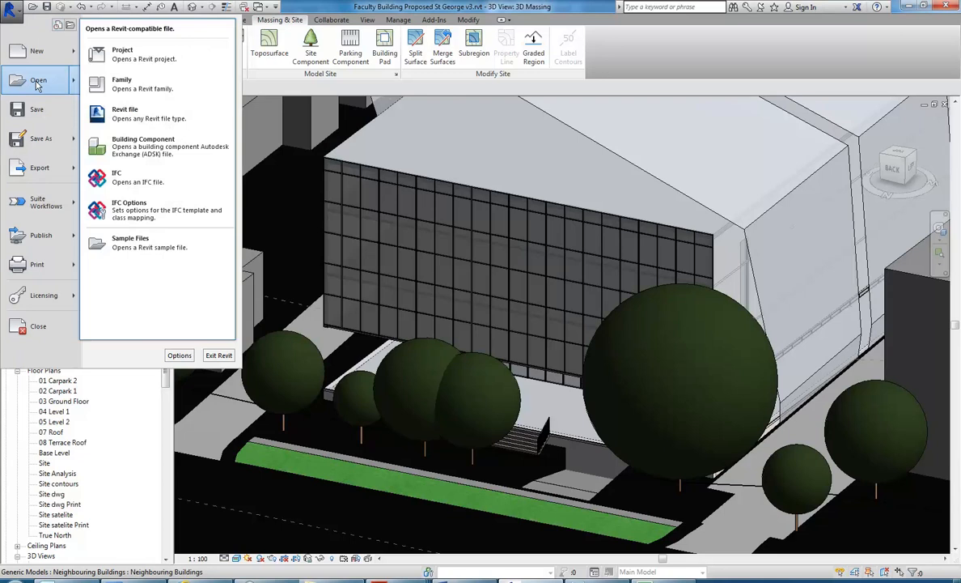
pyautogui.click(32, 8)
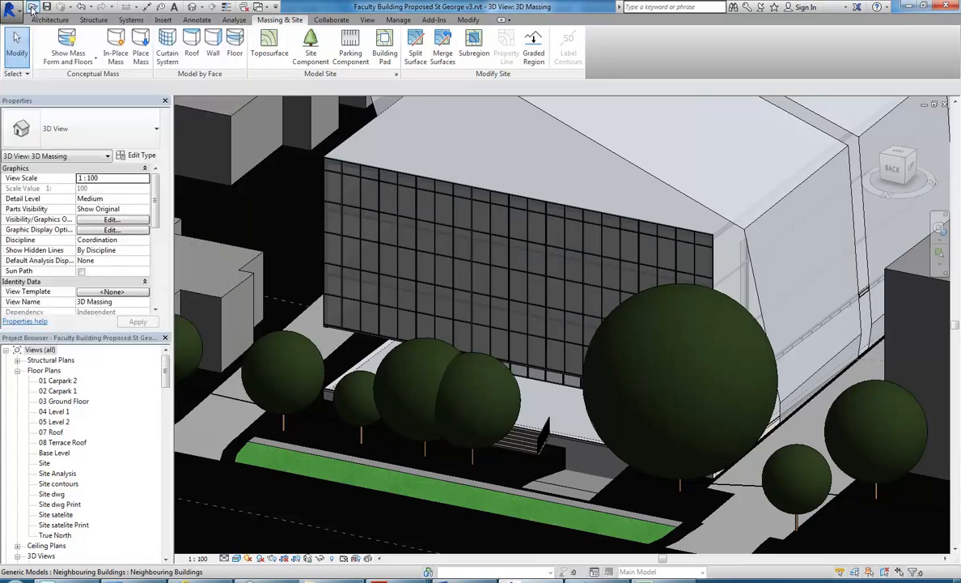
pyautogui.click(32, 8)
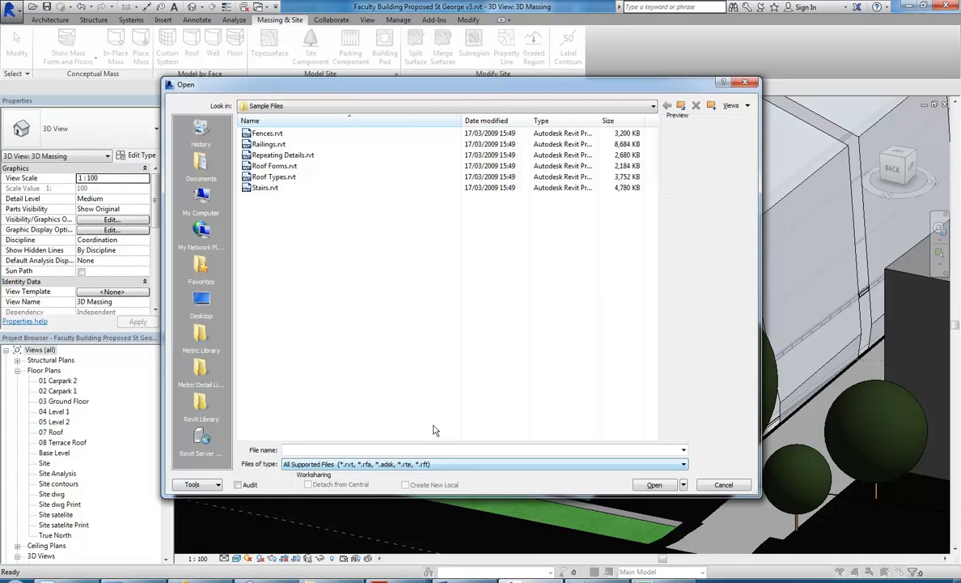
pyautogui.click(312, 106)
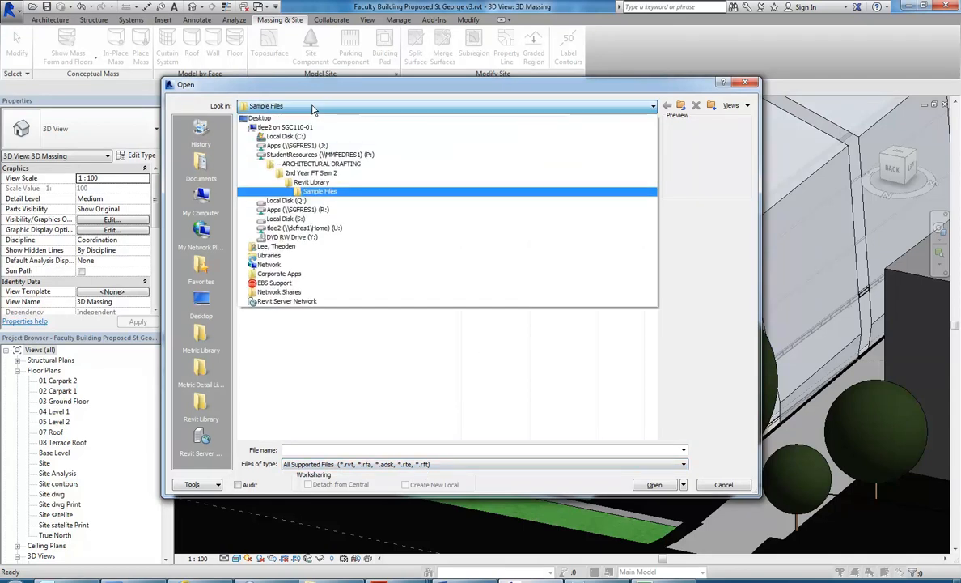
pyautogui.click(319, 191)
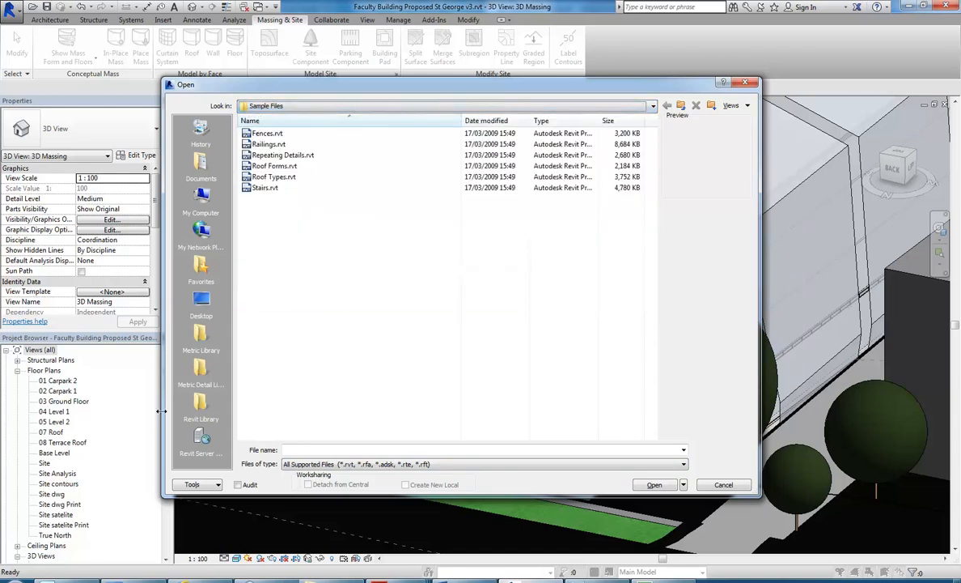
# Open Railings.rvt from the Sample Files folder of the Revit Library and dismiss the floating Family window.
pyautogui.click(201, 405)
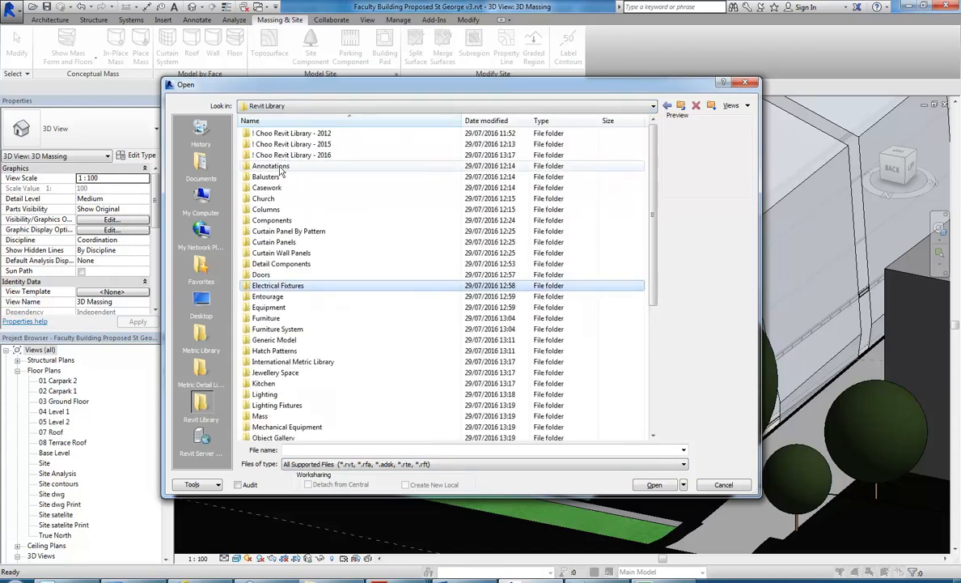
pyautogui.moveTo(653, 184); pyautogui.dragTo(665, 333)
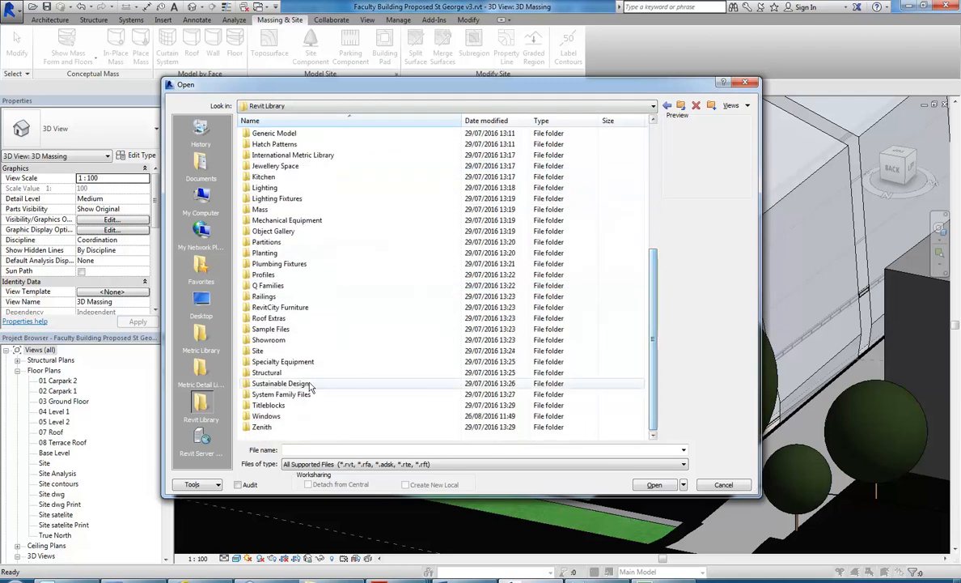
pyautogui.doubleClick(270, 329)
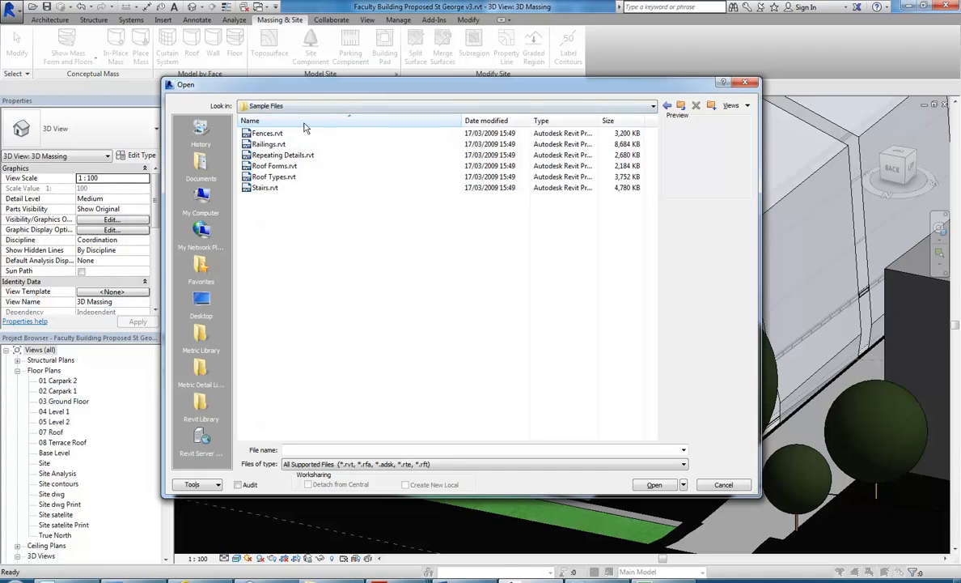
pyautogui.click(271, 144)
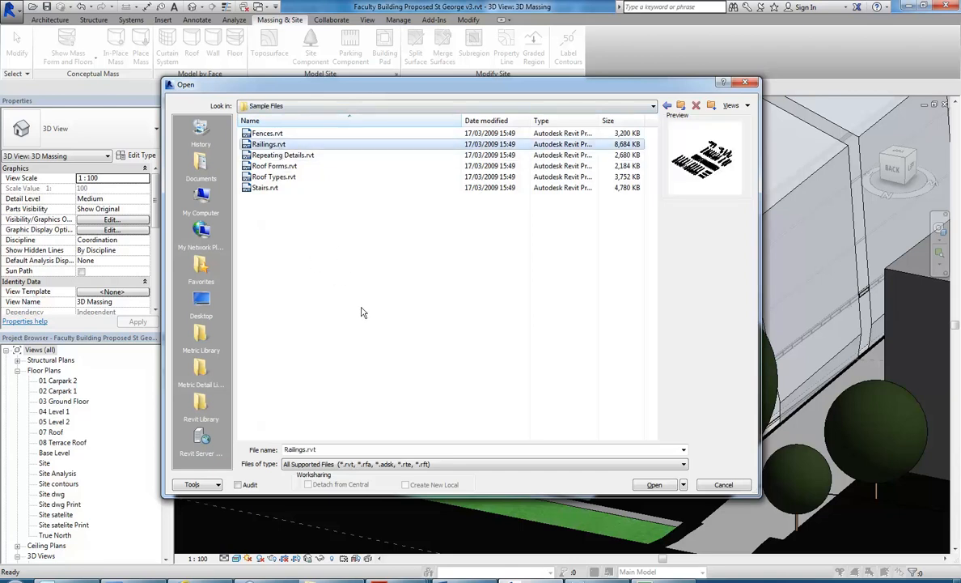
pyautogui.doubleClick(253, 146)
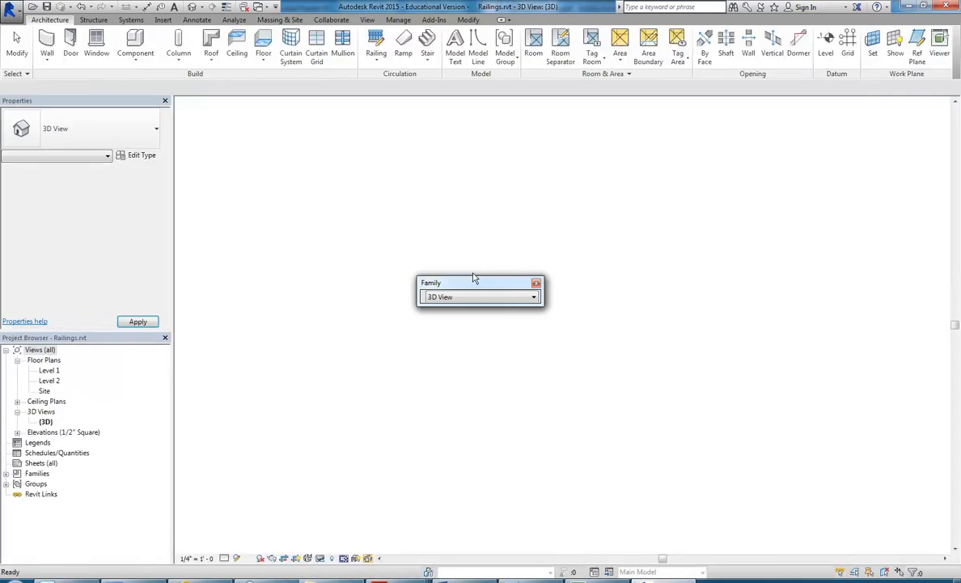
pyautogui.click(536, 283)
# Look over the rows of sample railings in the 3D view of Railings.rvt.
pyautogui.scroll(6, 508, 346)
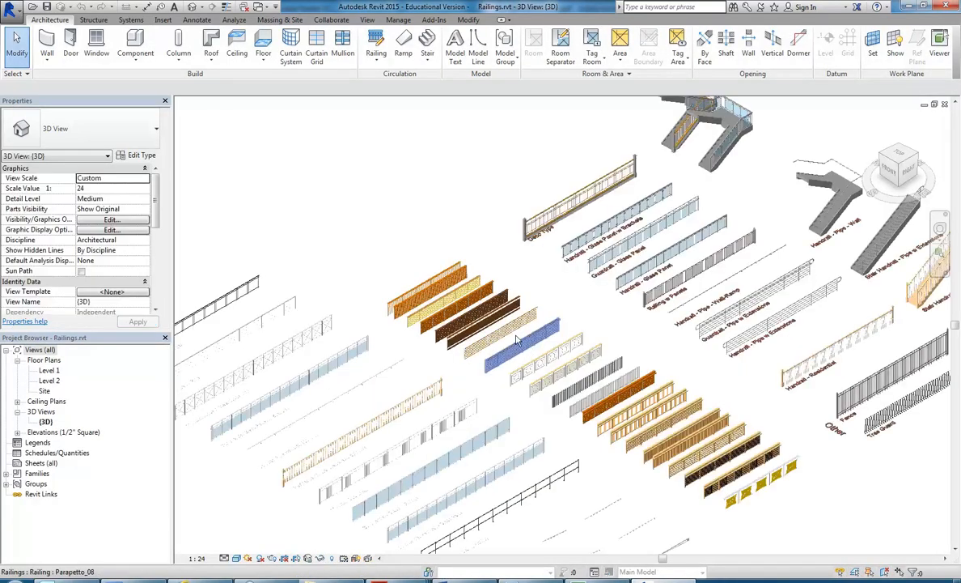
pyautogui.scroll(-4, 490, 423)
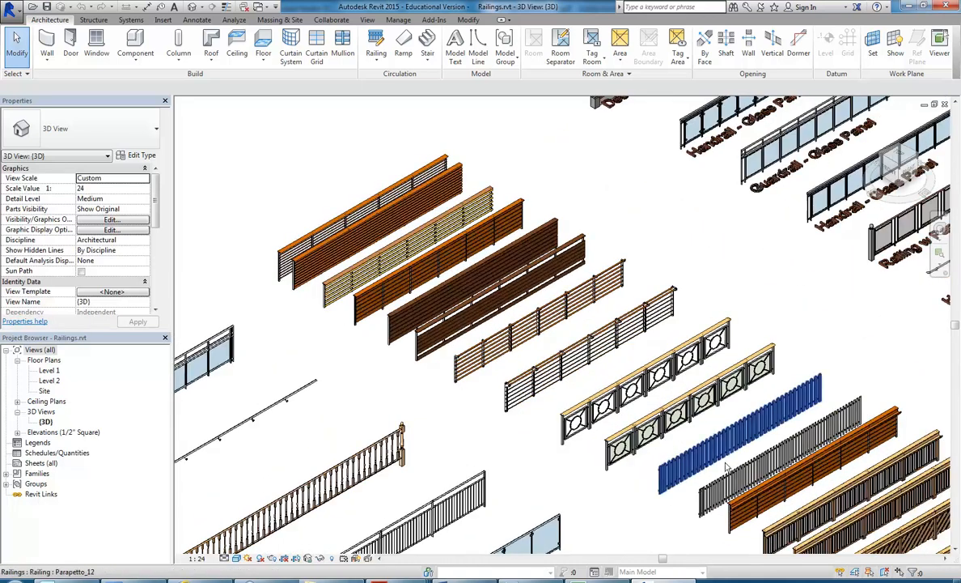
pyautogui.scroll(2, 506, 327)
pyautogui.scroll(-3, 507, 331)
pyautogui.scroll(2, 607, 332)
pyautogui.moveTo(382, 441); pyautogui.dragTo(411, 418, button='middle')
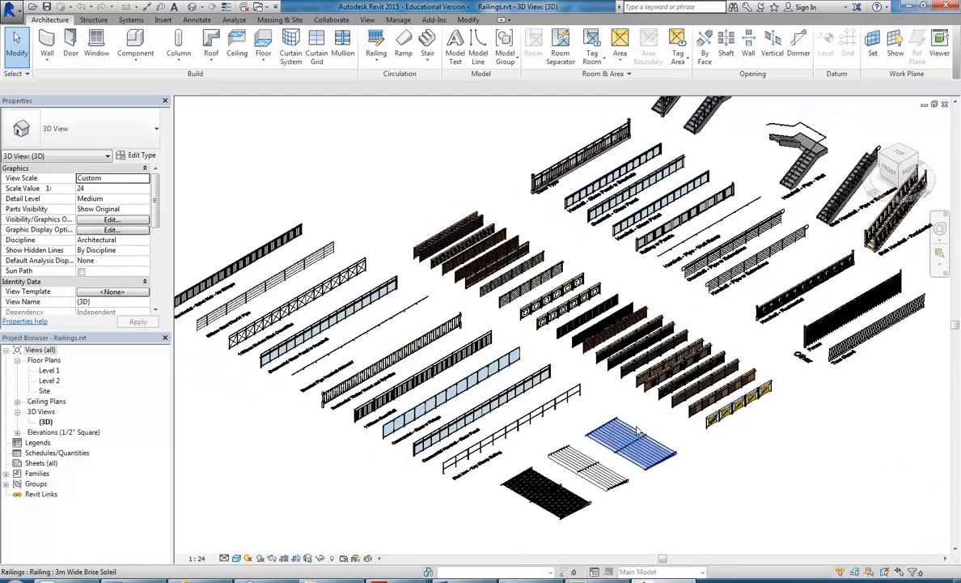
# Inspect the round-topped and flat-topped picket railings up close, checking the flat-topped one's type, and clear the selection.
pyautogui.scroll(2, 515, 316)
pyautogui.scroll(5, 515, 317)
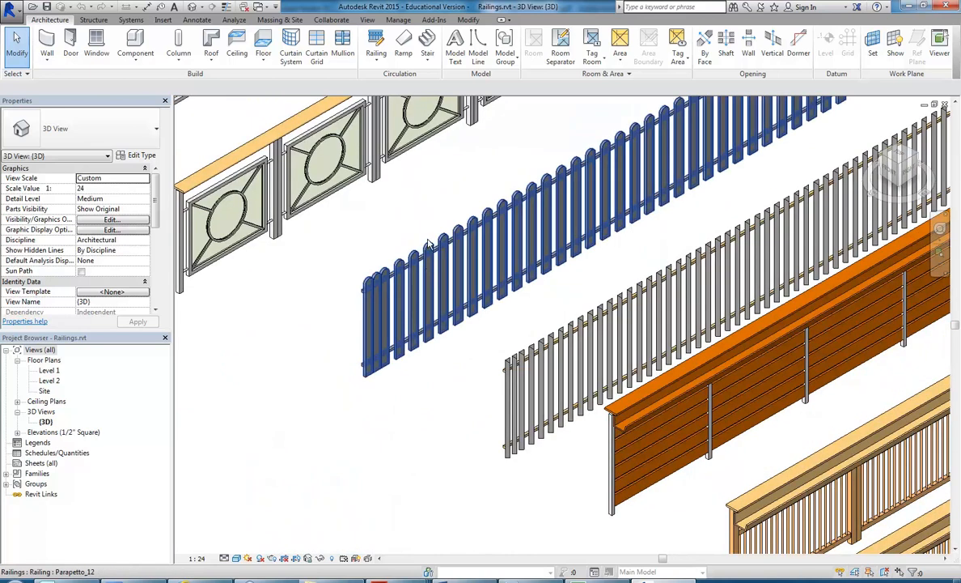
pyautogui.click(395, 251)
pyautogui.click(557, 339)
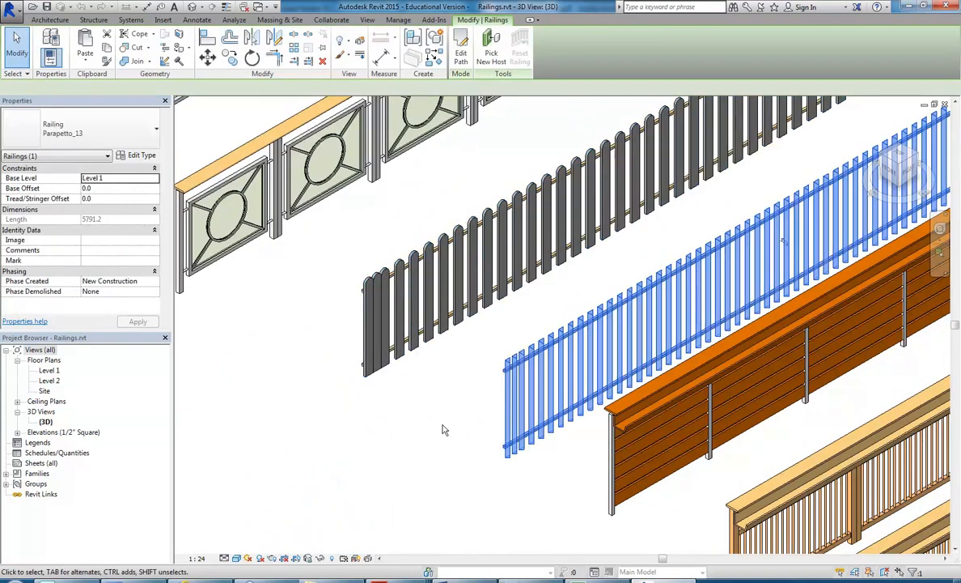
pyautogui.click(443, 432)
pyautogui.scroll(-3, 477, 339)
pyautogui.scroll(2, 476, 340)
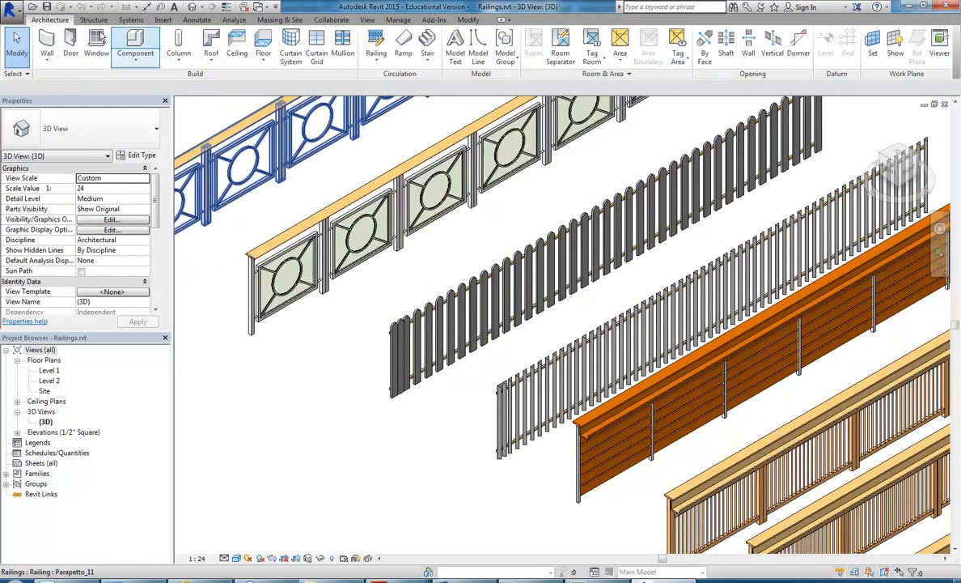
# Open Fences.rvt from the Sample Files folder.
pyautogui.click(33, 7)
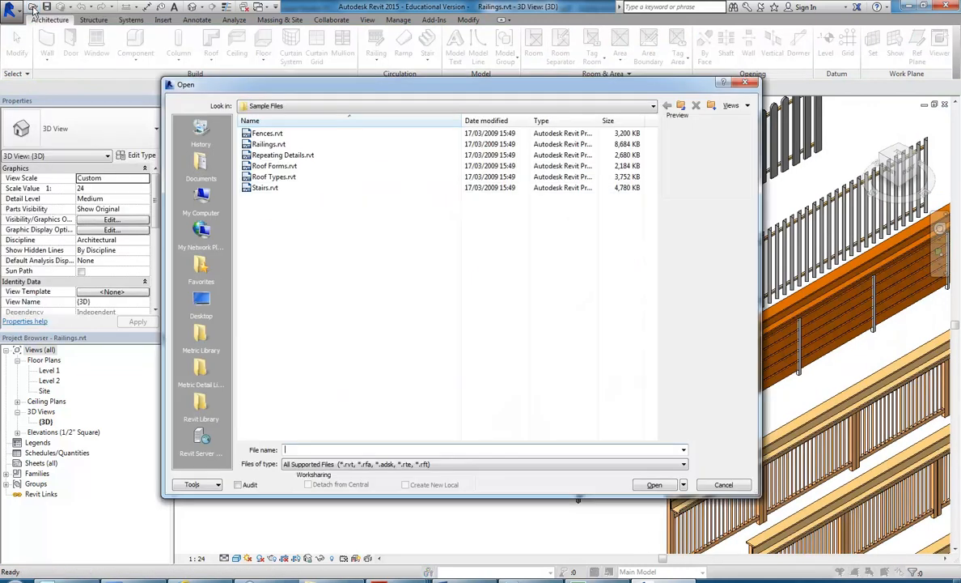
pyautogui.click(267, 132)
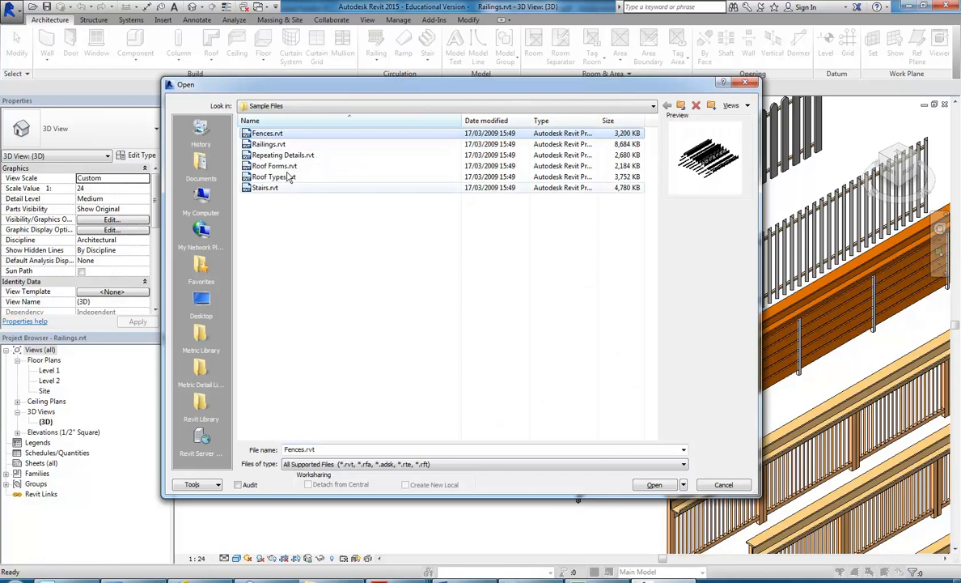
pyautogui.doubleClick(253, 134)
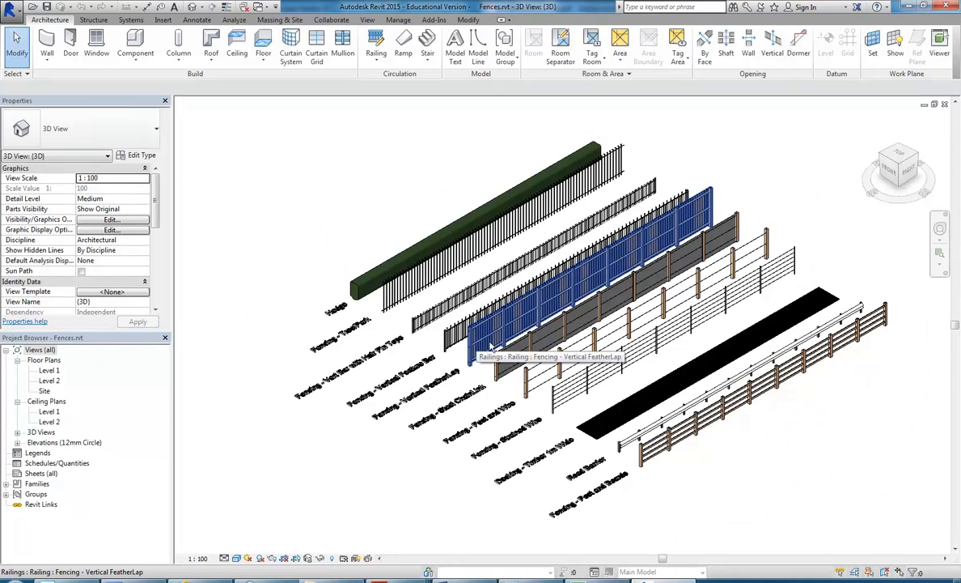
# Examine the Vertical Feature Bar fence sample up close, alongside the neighbouring hair pin top and feather lap fences.
pyautogui.scroll(4, 486, 328)
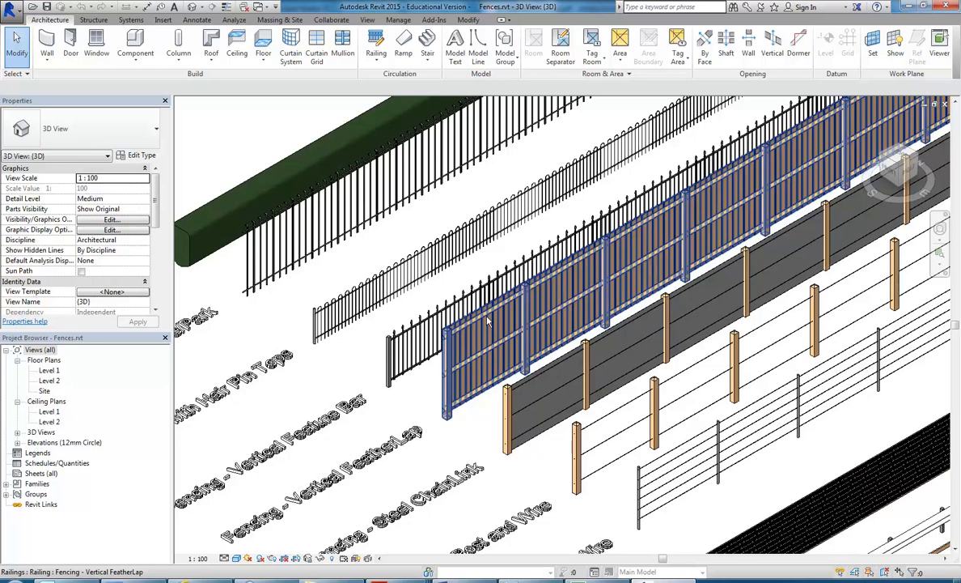
pyautogui.scroll(5, 379, 417)
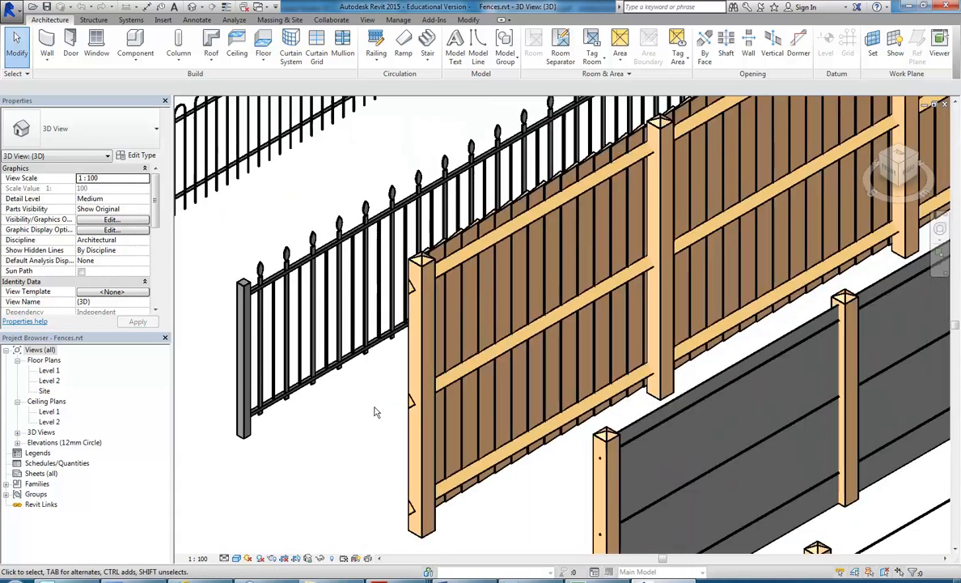
pyautogui.moveTo(374, 409); pyautogui.dragTo(526, 429, button='middle')
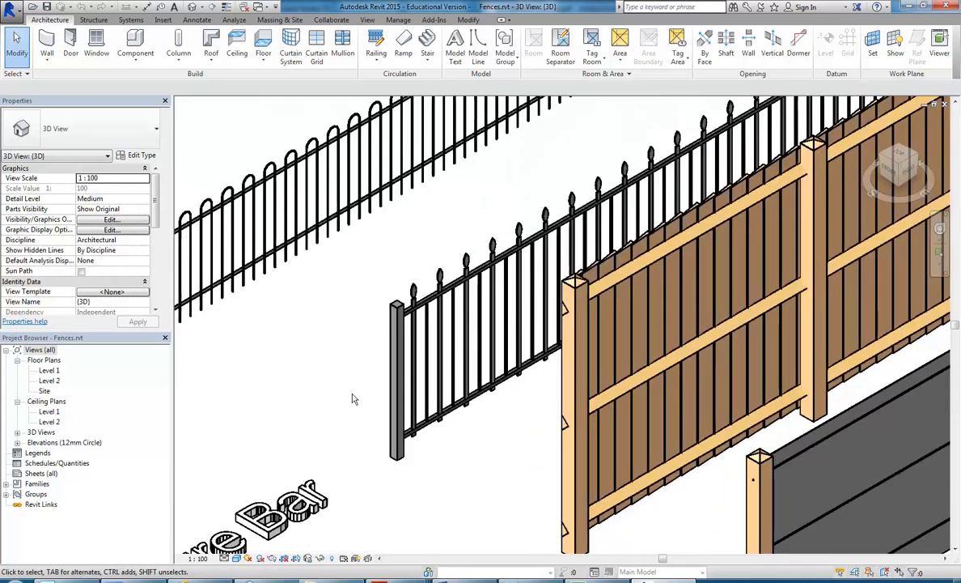
pyautogui.moveTo(557, 415); pyautogui.dragTo(571, 426, button='middle')
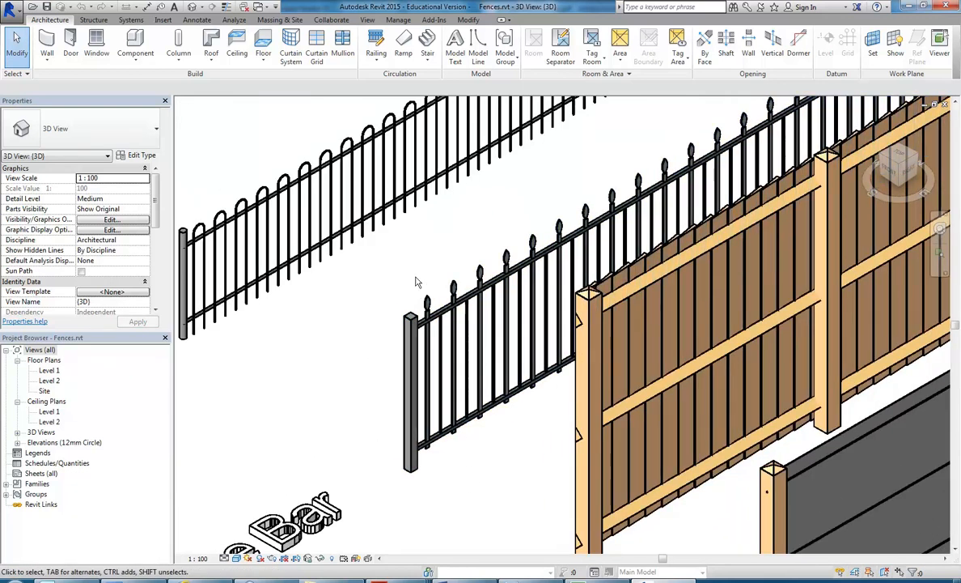
pyautogui.moveTo(413, 261); pyautogui.dragTo(386, 251, button='middle')
pyautogui.scroll(1, 380, 248)
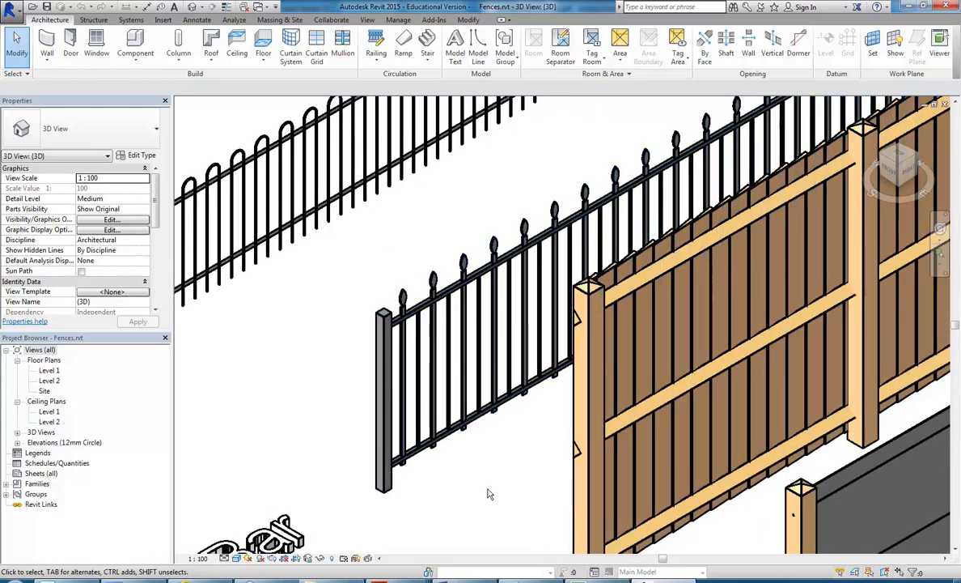
# Select the Vertical Feature Bar fence, open its type properties and look through the available railing types without changing the type.
pyautogui.scroll(-1, 461, 439)
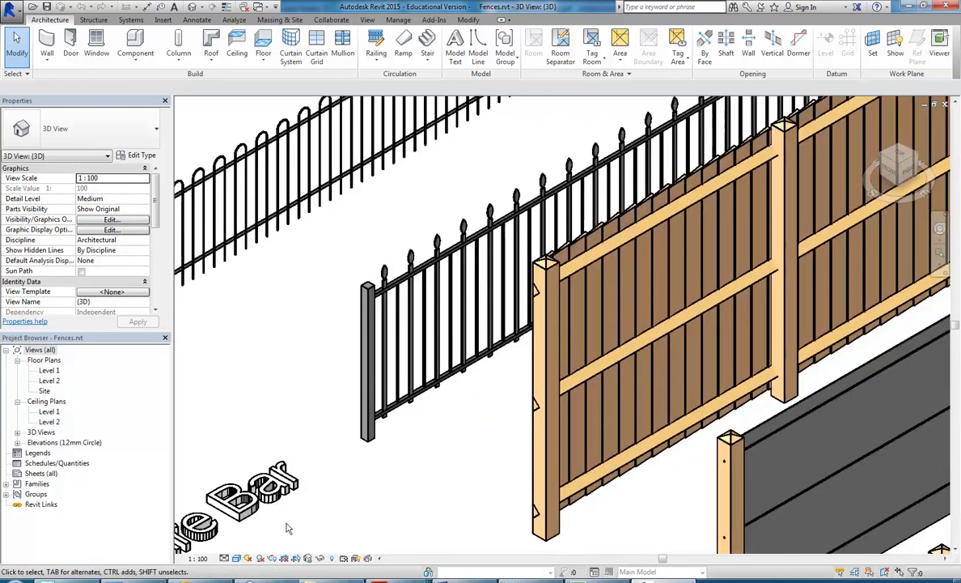
pyautogui.click(366, 427)
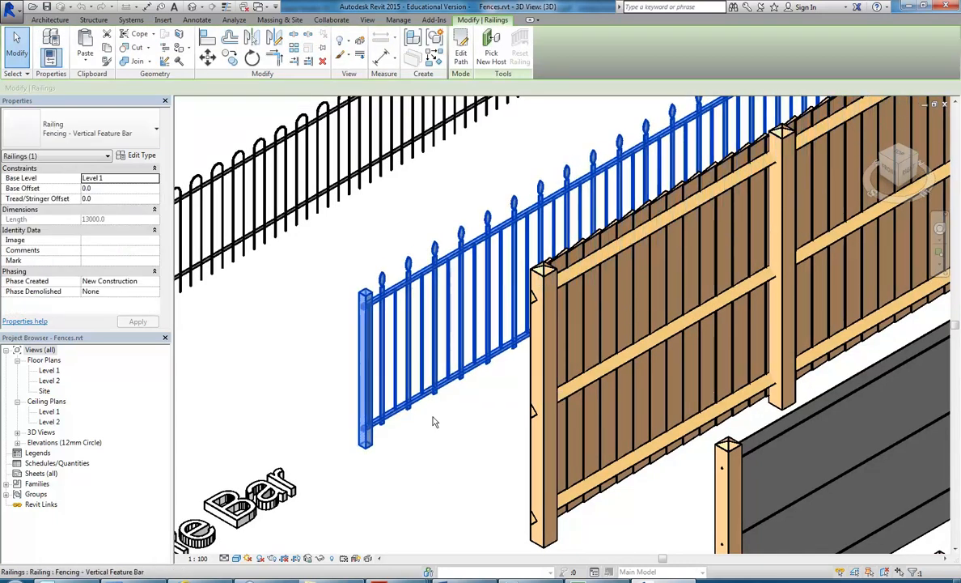
pyautogui.scroll(1, 417, 383)
pyautogui.scroll(2, 417, 384)
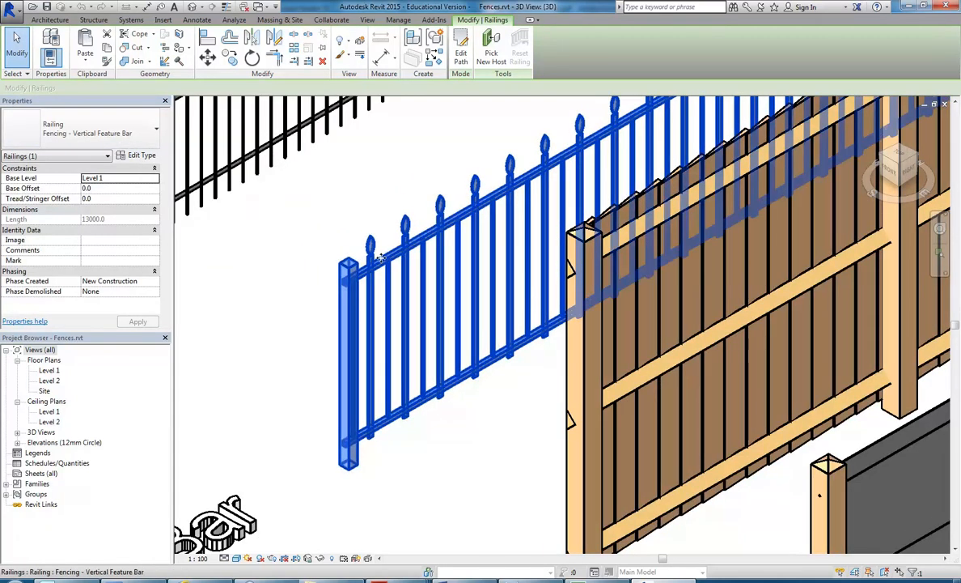
pyautogui.click(137, 156)
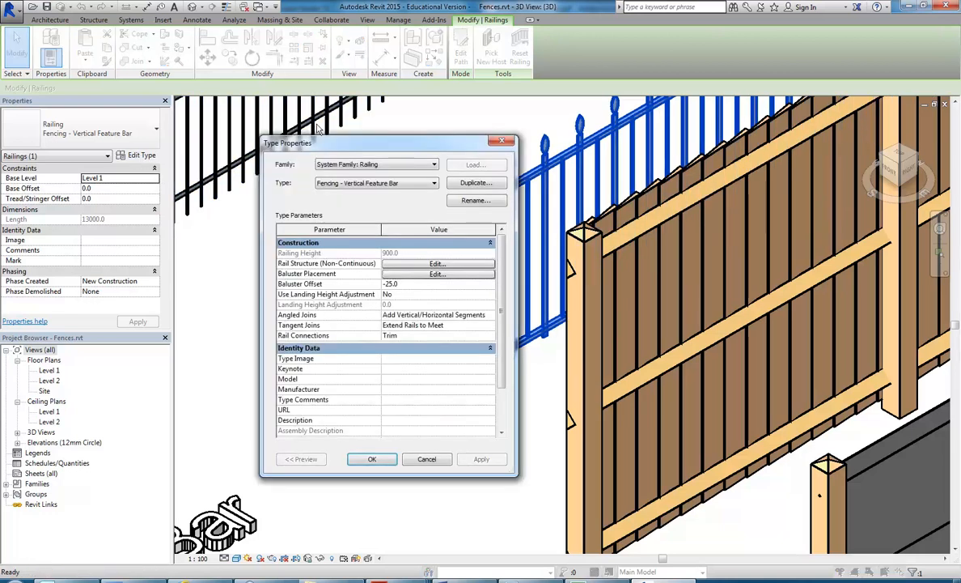
pyautogui.moveTo(354, 149); pyautogui.dragTo(305, 135)
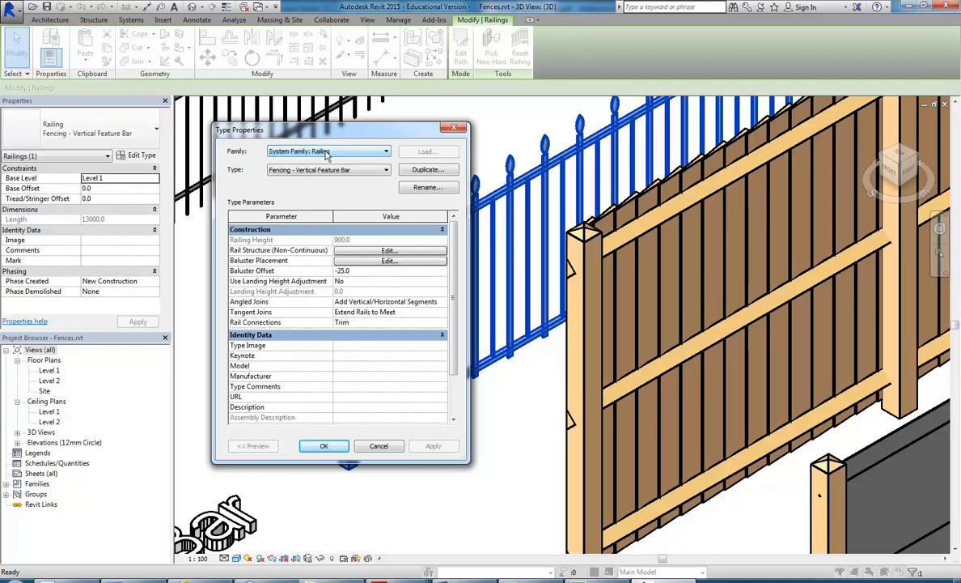
pyautogui.click(309, 170)
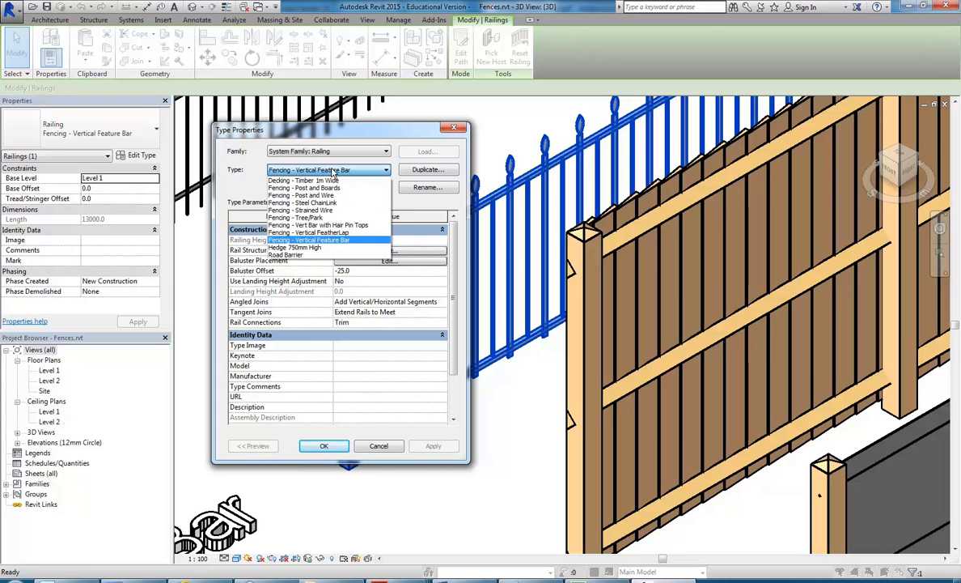
pyautogui.click(332, 172)
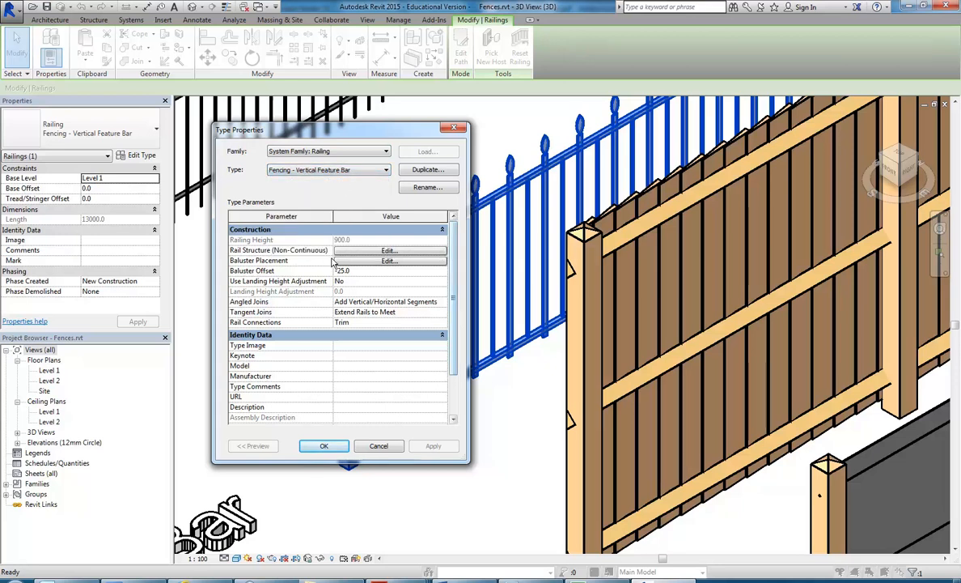
# Inspect the type's non-continuous rail structure, checking the top and bottom rail heights plus the top rail's profile and offset, and close it without changes.
pyautogui.click(374, 252)
pyautogui.moveTo(403, 135); pyautogui.dragTo(292, 136)
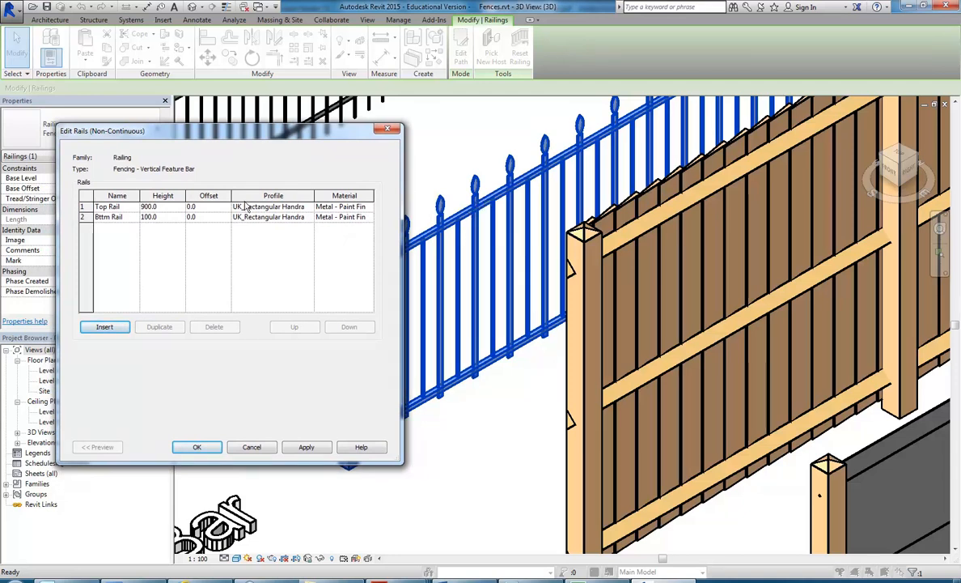
pyautogui.click(165, 217)
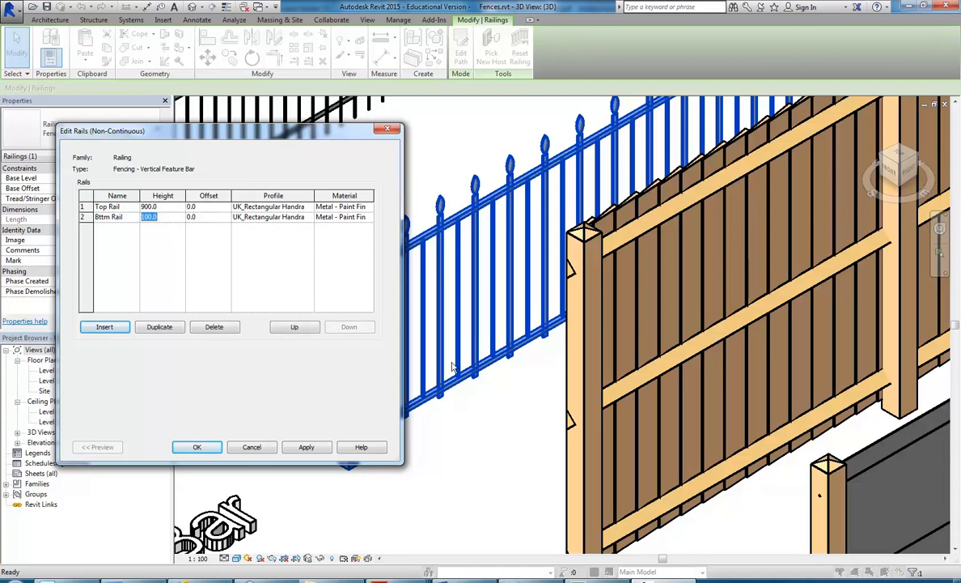
pyautogui.click(168, 207)
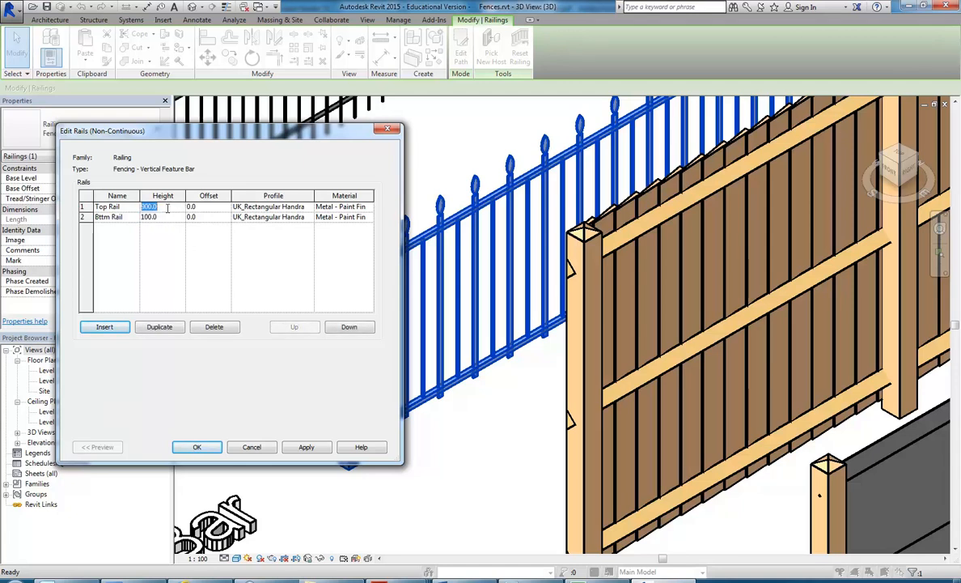
pyautogui.click(274, 208)
pyautogui.click(309, 207)
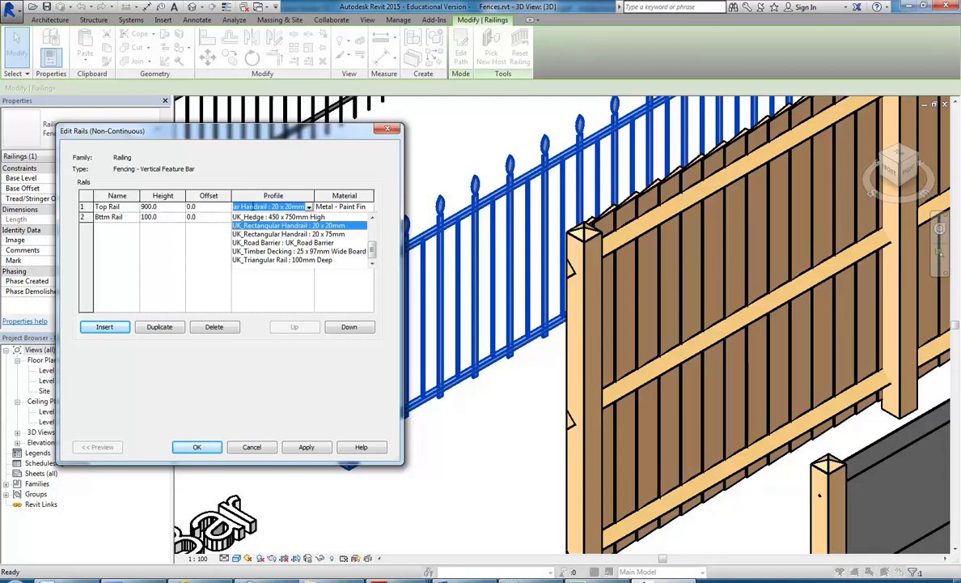
pyautogui.click(255, 208)
pyautogui.click(195, 206)
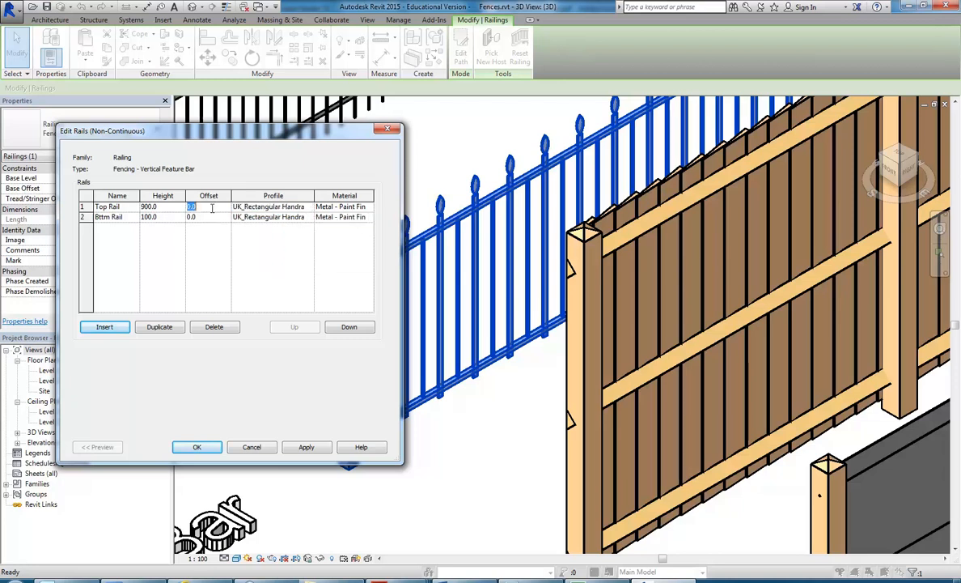
pyautogui.click(252, 447)
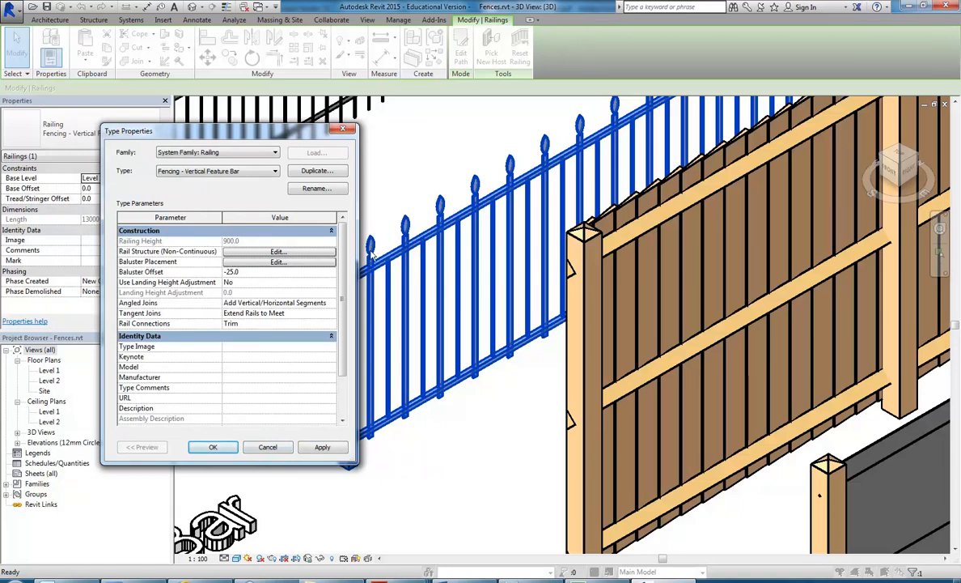
# Open the fence type's baluster placement settings, enlarging the dialog and widening the main pattern's Baluster Family column.
pyautogui.click(247, 261)
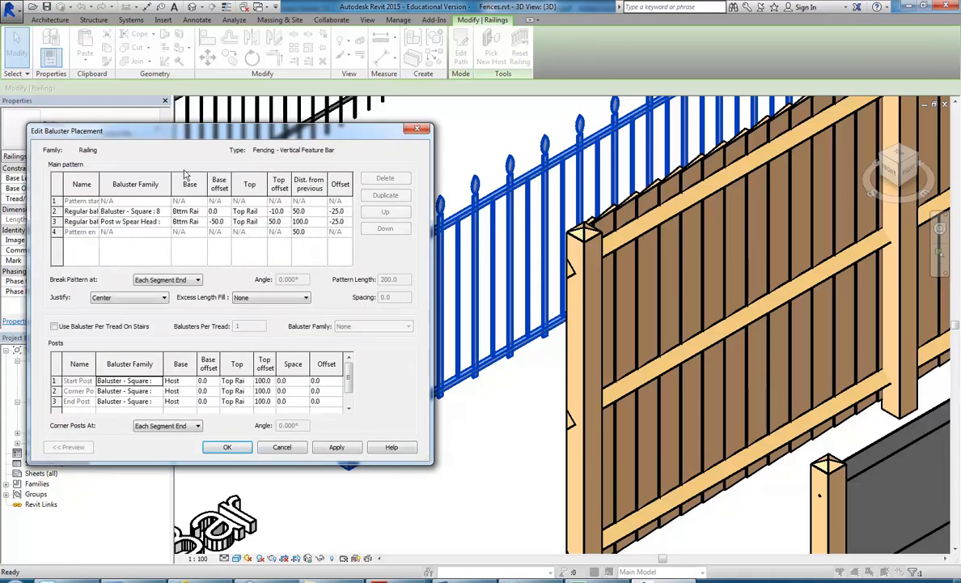
pyautogui.moveTo(165, 131); pyautogui.dragTo(197, 98)
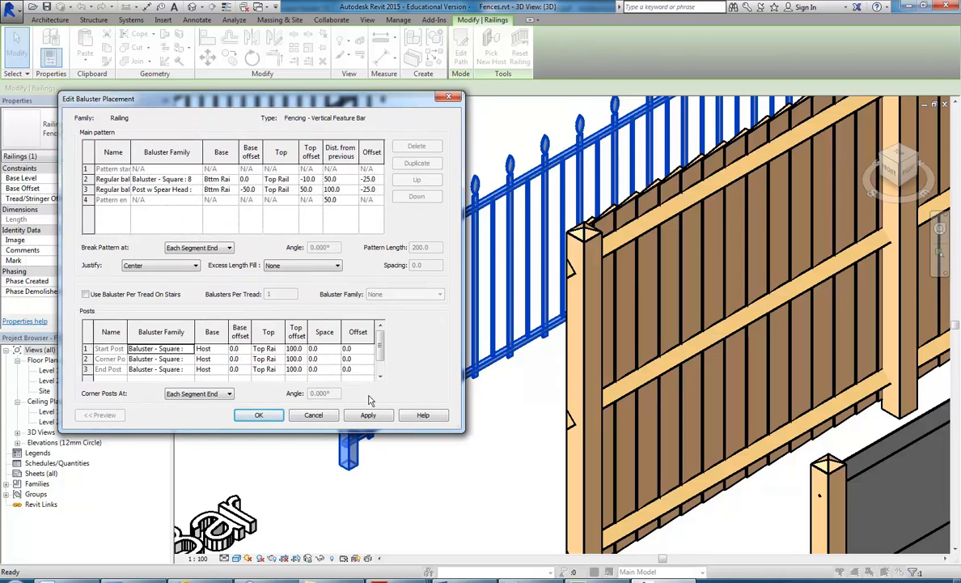
pyautogui.moveTo(461, 426); pyautogui.dragTo(451, 459)
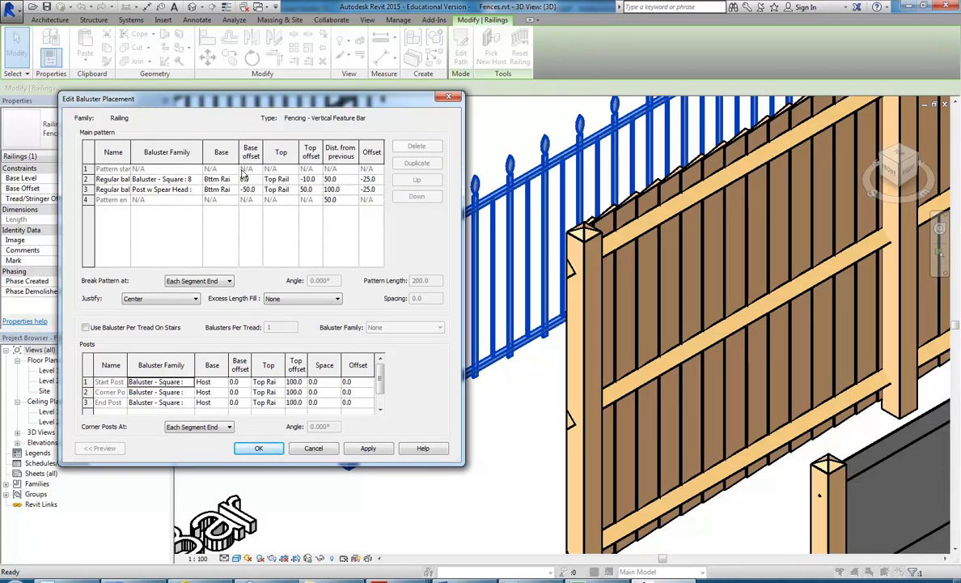
pyautogui.moveTo(201, 151); pyautogui.dragTo(206, 150)
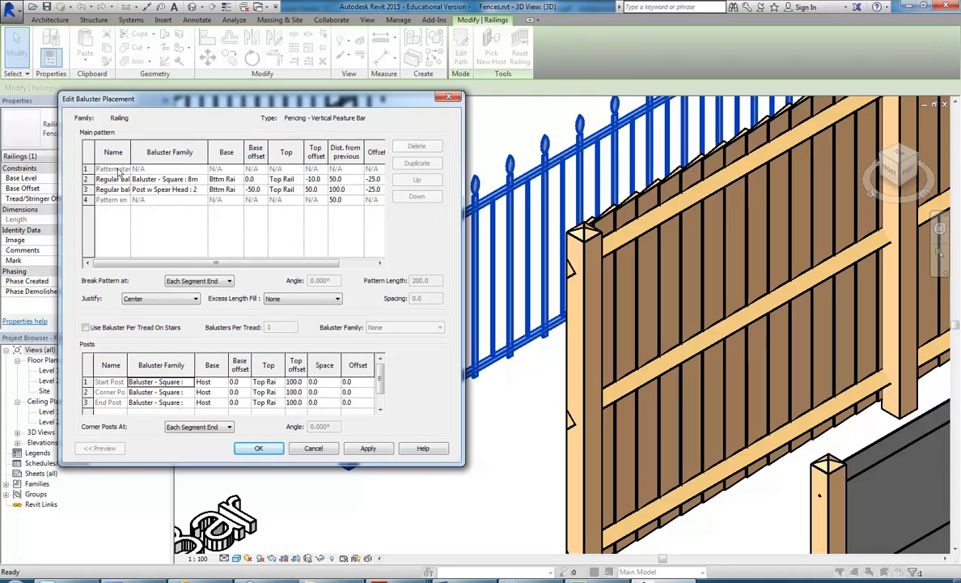
pyautogui.moveTo(295, 103); pyautogui.dragTo(279, 140)
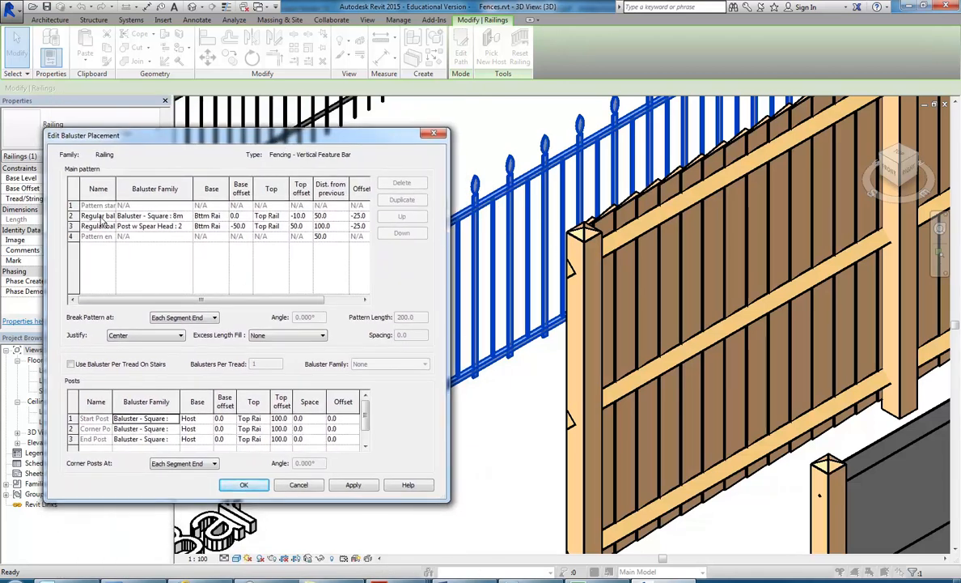
# Widen the main pattern's Name column and examine the two regular baluster entries.
pyautogui.click(143, 216)
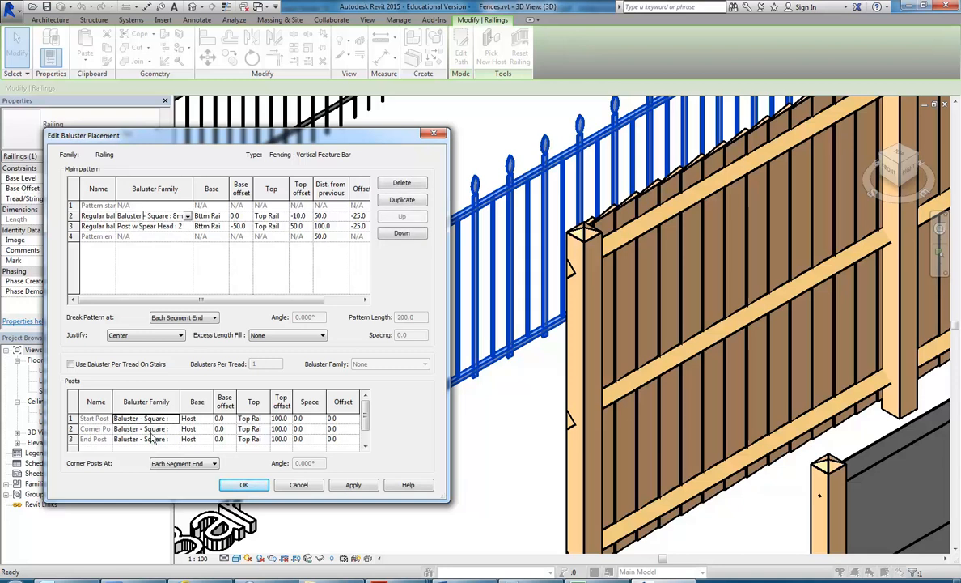
pyautogui.moveTo(116, 188); pyautogui.dragTo(138, 187)
pyautogui.click(102, 227)
pyautogui.click(98, 216)
pyautogui.click(103, 227)
pyautogui.click(97, 215)
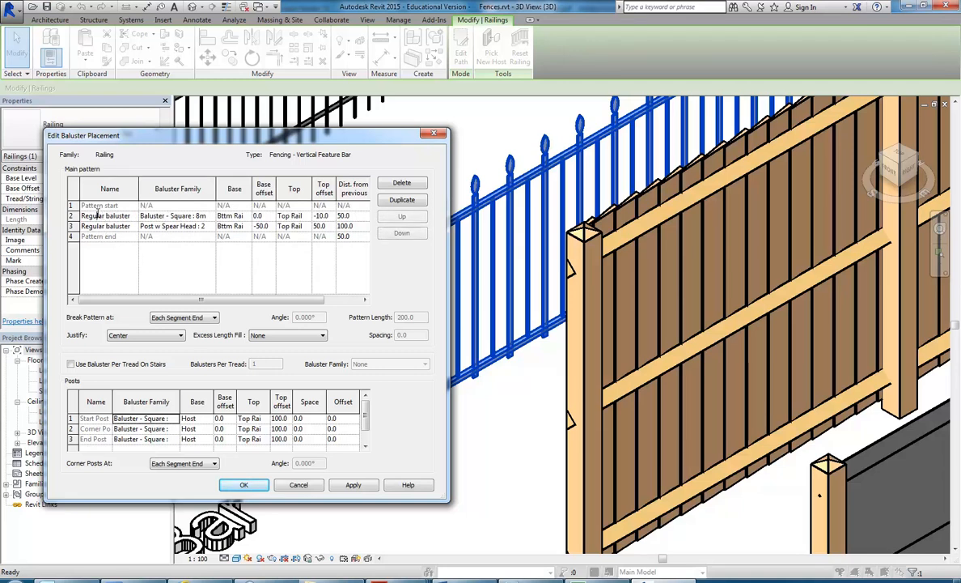
# Check which baluster families are available for the square baluster and the spear head post in the main pattern, keeping both assignments.
pyautogui.click(162, 216)
pyautogui.click(209, 217)
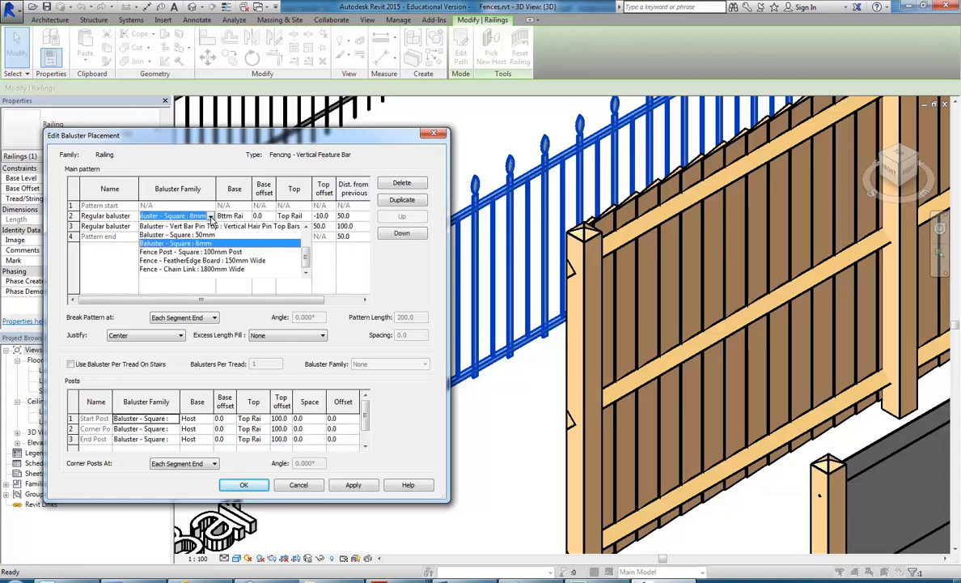
pyautogui.click(211, 217)
pyautogui.click(162, 225)
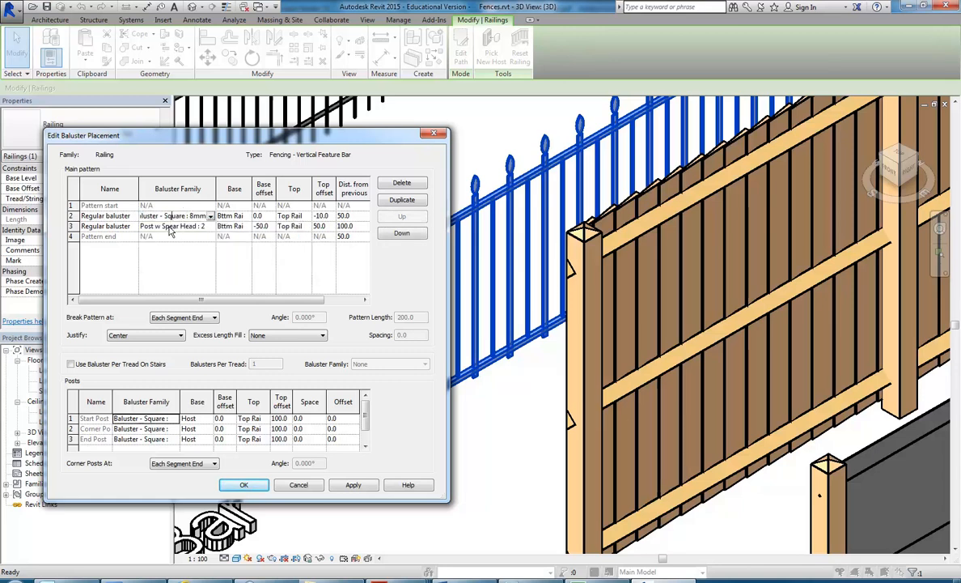
pyautogui.click(160, 215)
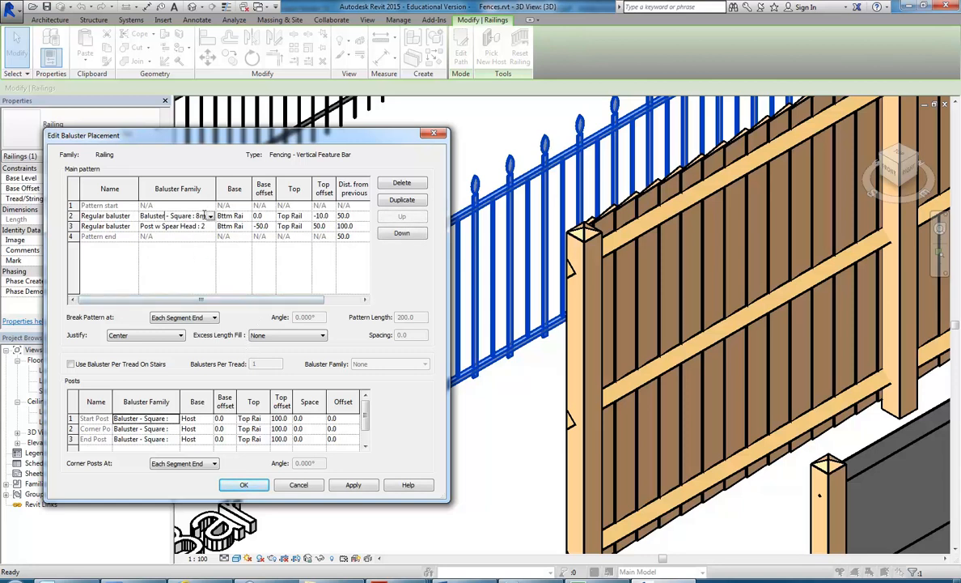
pyautogui.click(174, 226)
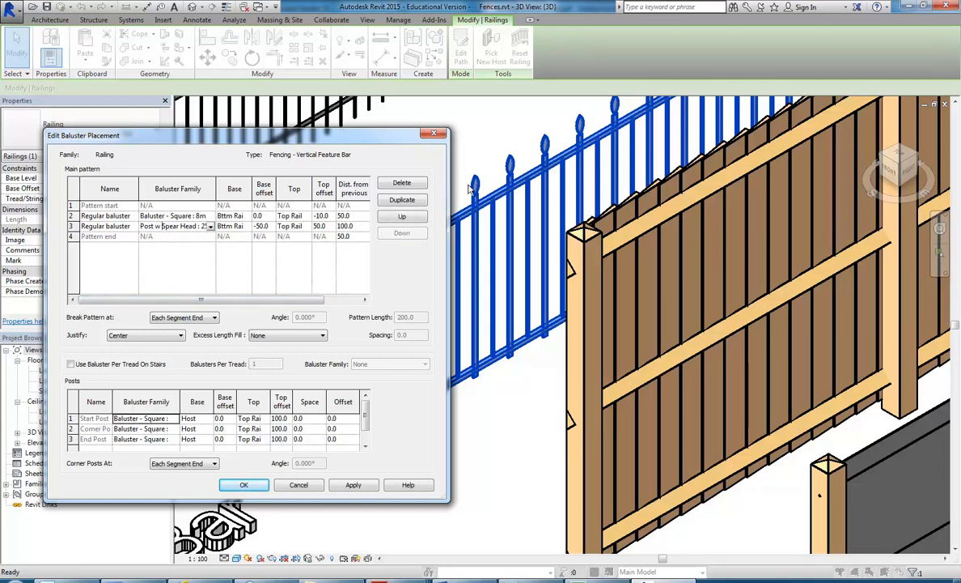
pyautogui.click(210, 227)
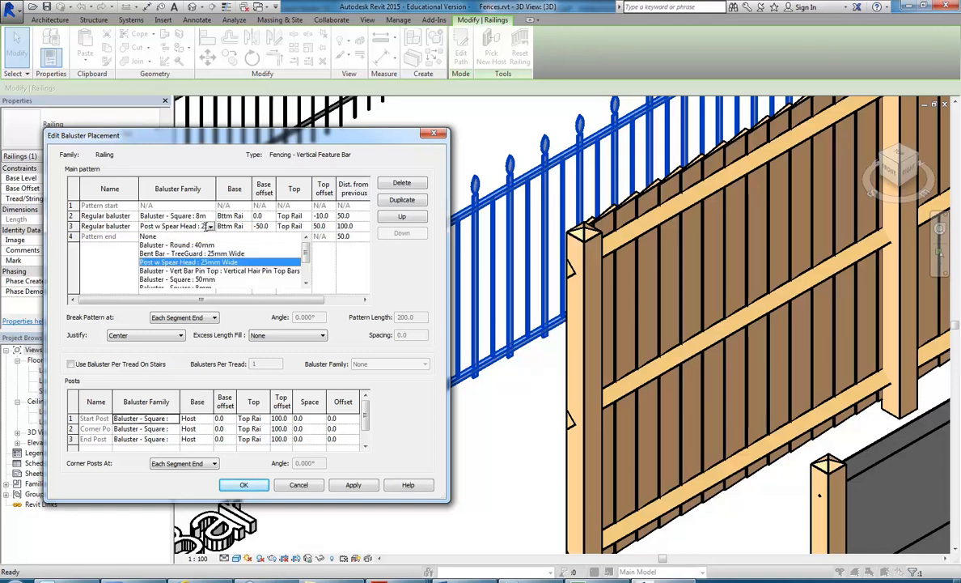
pyautogui.click(159, 226)
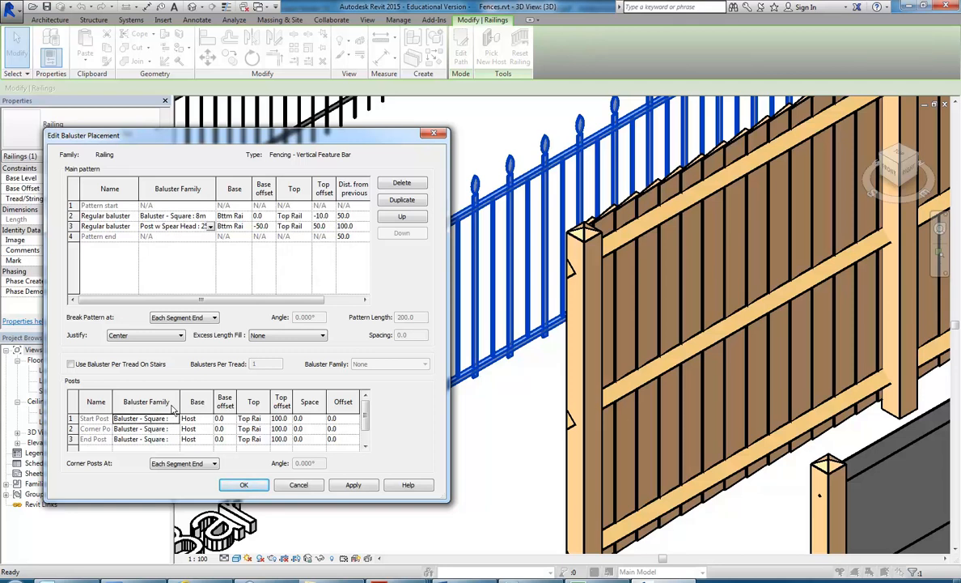
# Compare the fence's end post in the model with the baluster families assigned to the start, corner and end posts.
pyautogui.moveTo(216, 142); pyautogui.dragTo(613, 114)
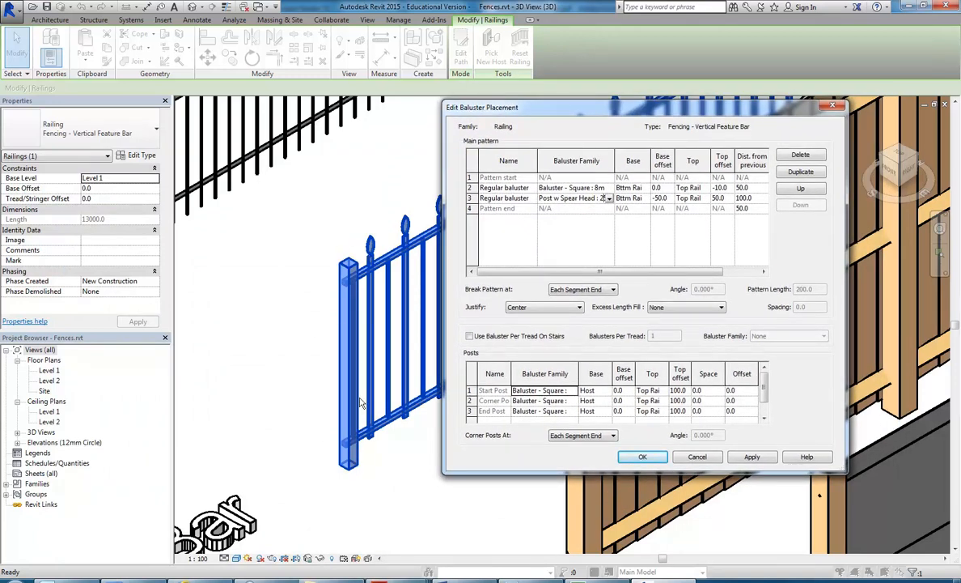
pyautogui.moveTo(566, 105); pyautogui.dragTo(243, 87)
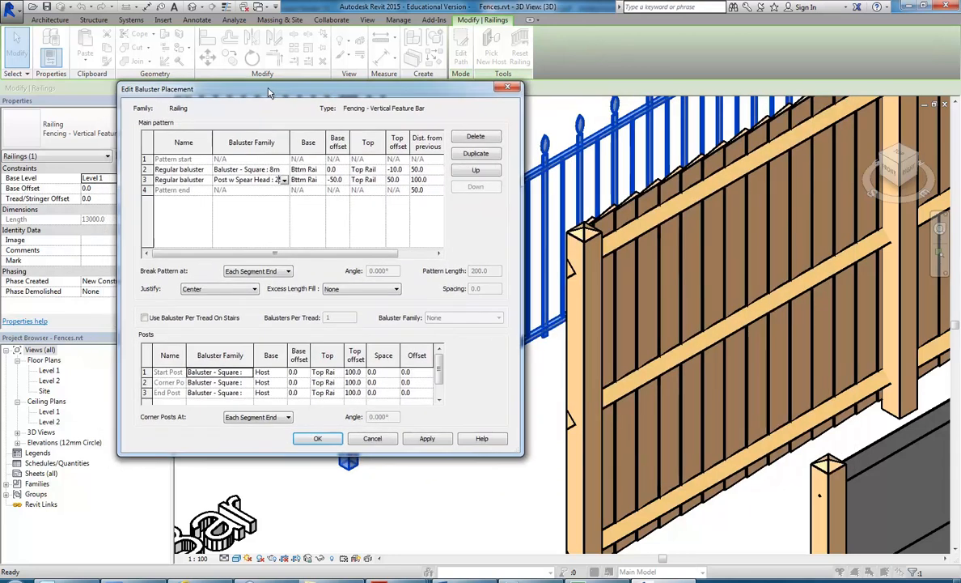
pyautogui.click(222, 375)
pyautogui.click(224, 392)
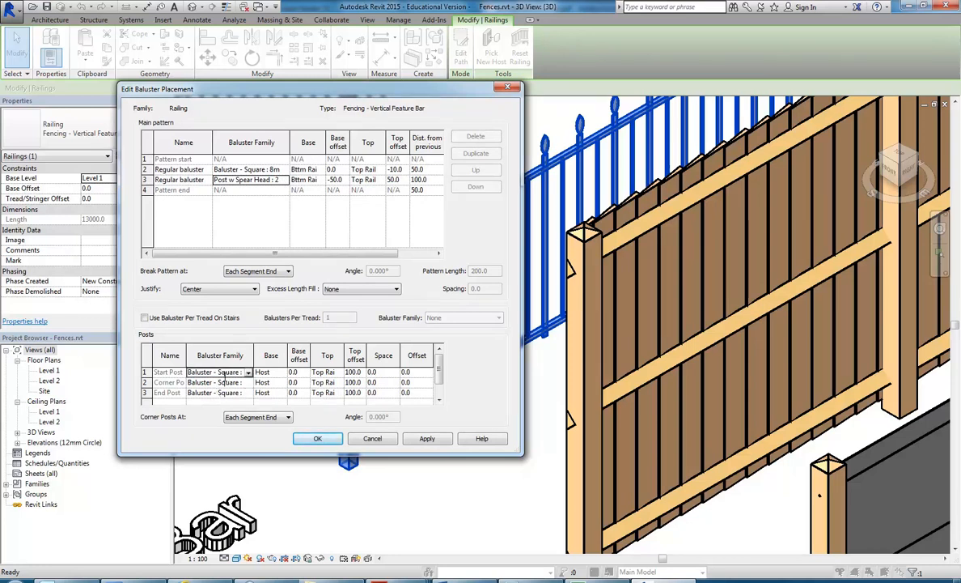
pyautogui.click(226, 373)
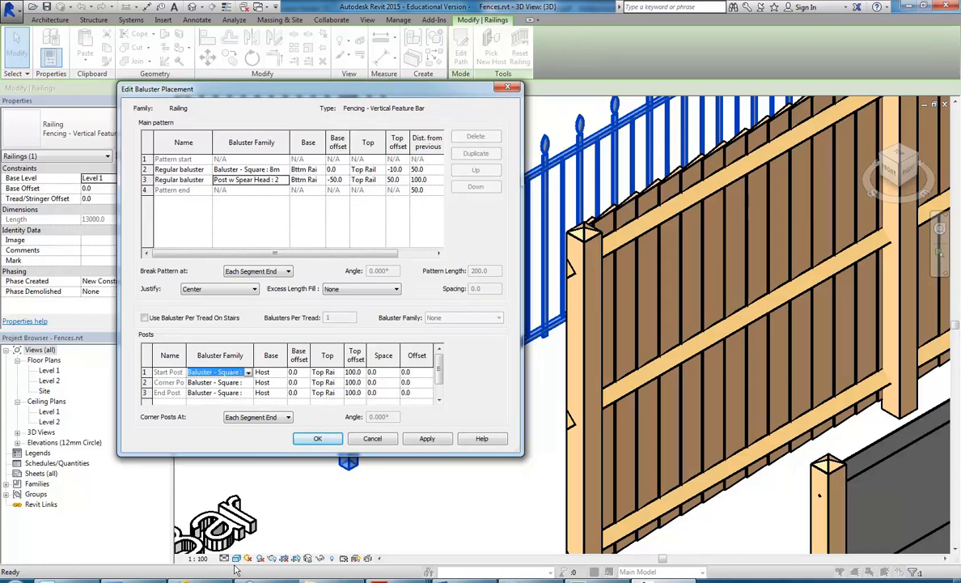
# Switch to Google Street View to examine the existing site fence's posts and pickets, and return to Revit.
pyautogui.hotkey('alt', 'Tab')
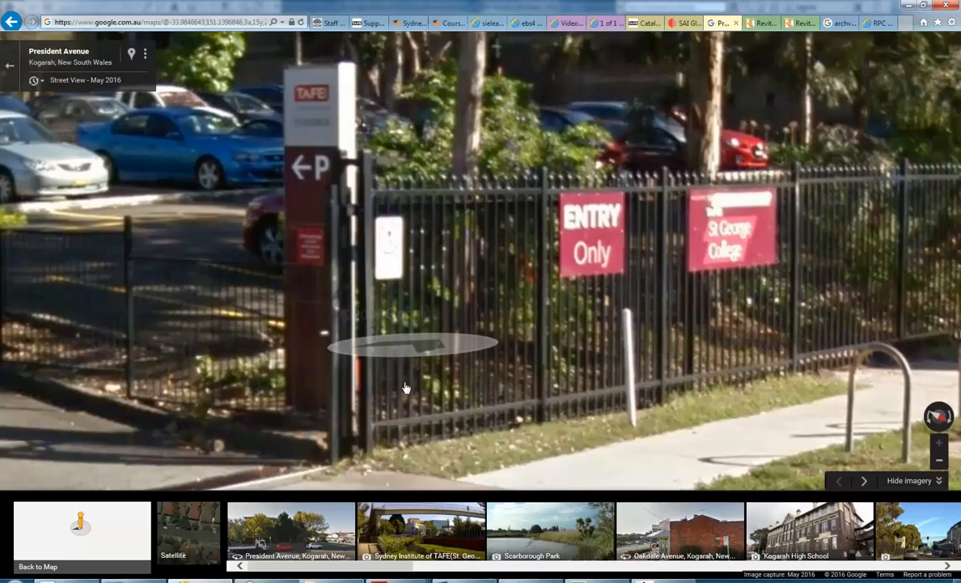
pyautogui.moveTo(425, 350); pyautogui.dragTo(335, 321)
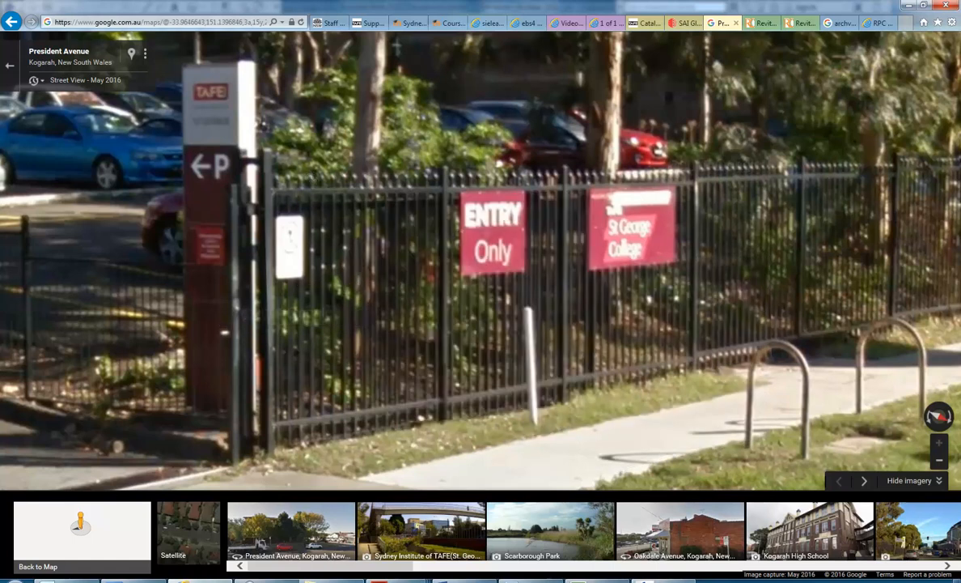
pyautogui.hotkey('alt', 'Tab')
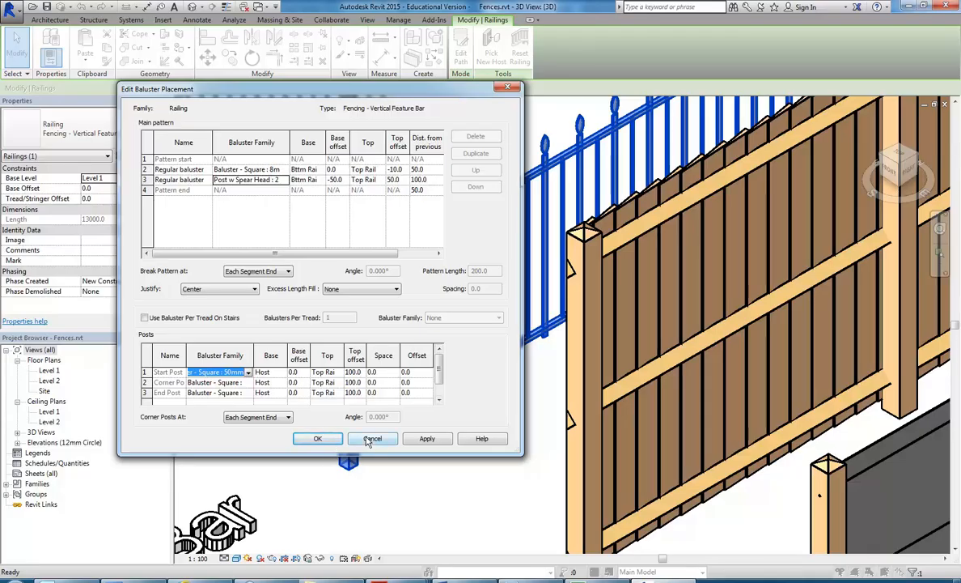
# Recheck the families assigned to the two regular balusters in the fence's baluster placement, and leave its type properties without changes.
pyautogui.click(371, 439)
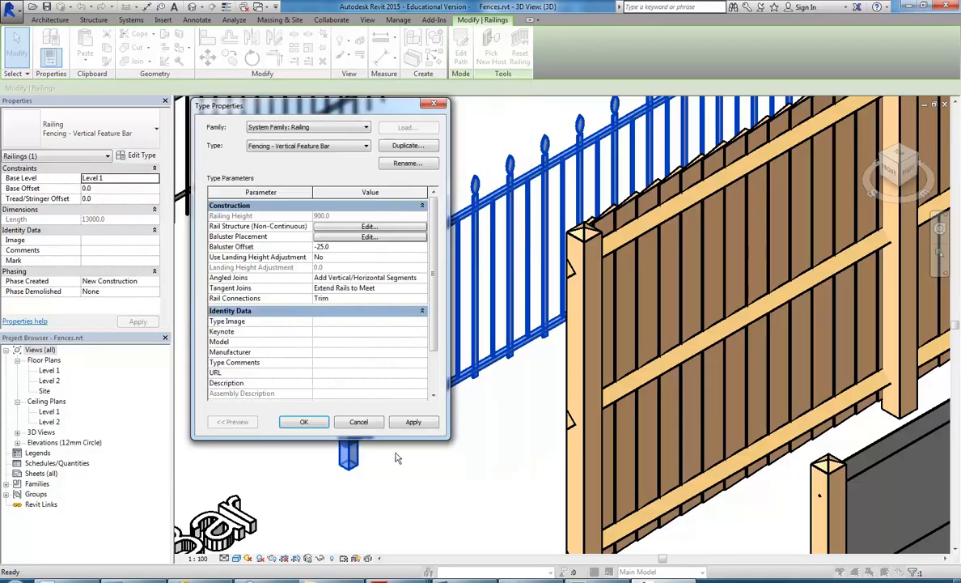
pyautogui.click(366, 237)
pyautogui.click(209, 183)
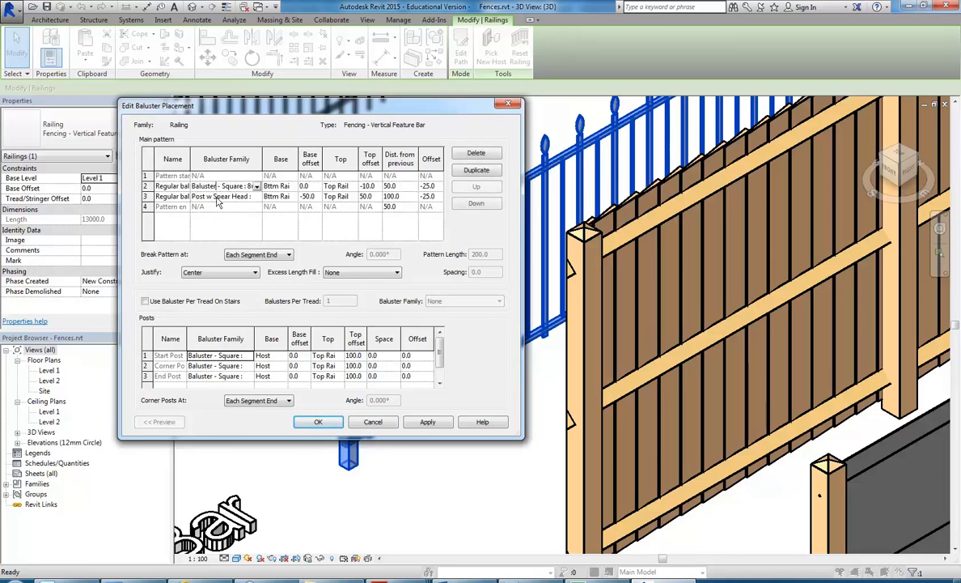
pyautogui.click(212, 197)
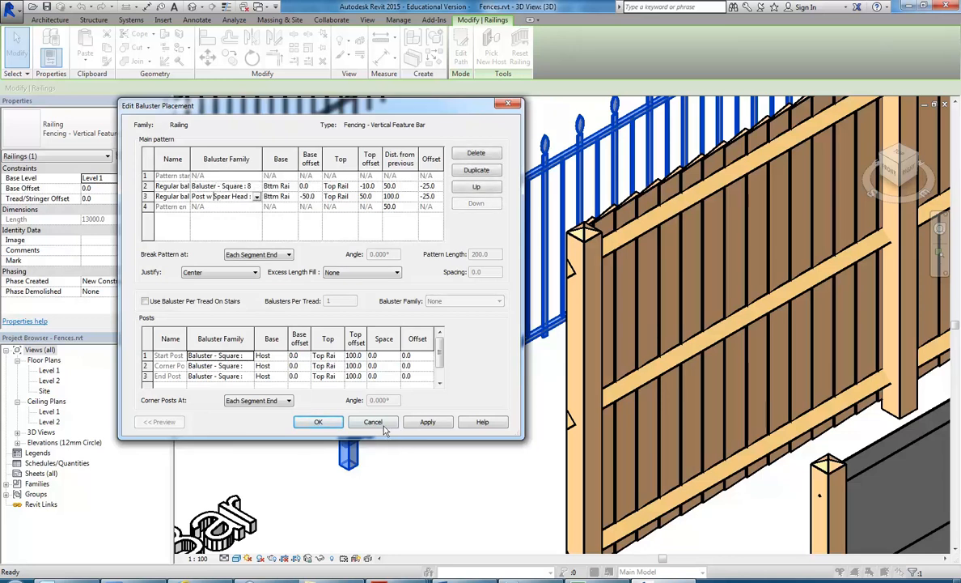
pyautogui.click(373, 427)
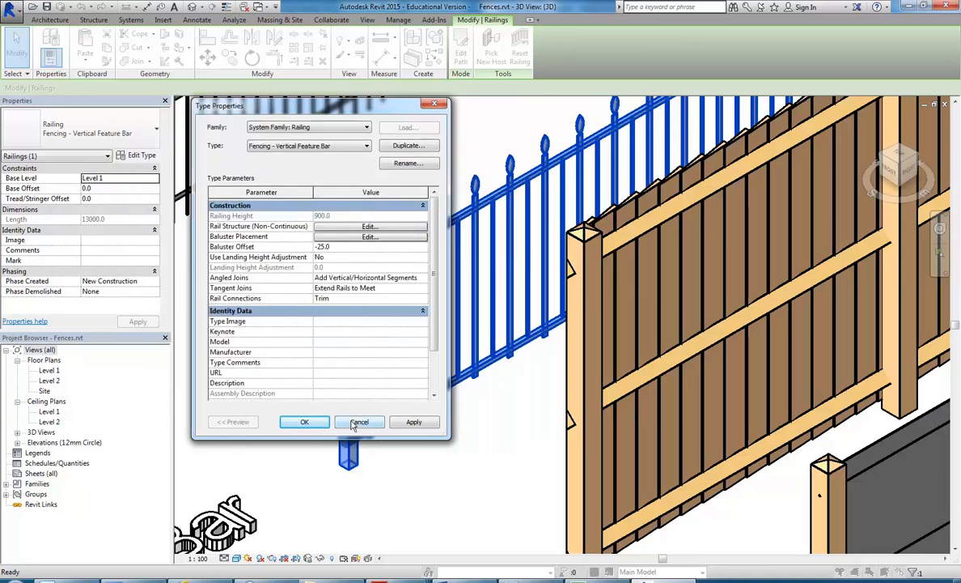
pyautogui.click(359, 422)
# Select the Vertical Feature Bar fence in the 3D view, check whether its family can be edited directly, and deselect it.
pyautogui.scroll(5, 359, 317)
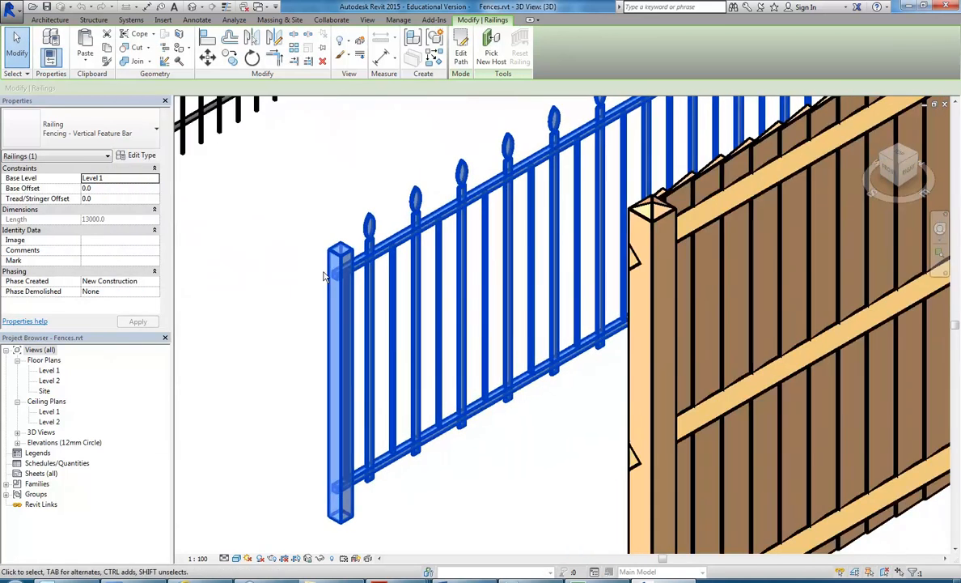
pyautogui.click(257, 388)
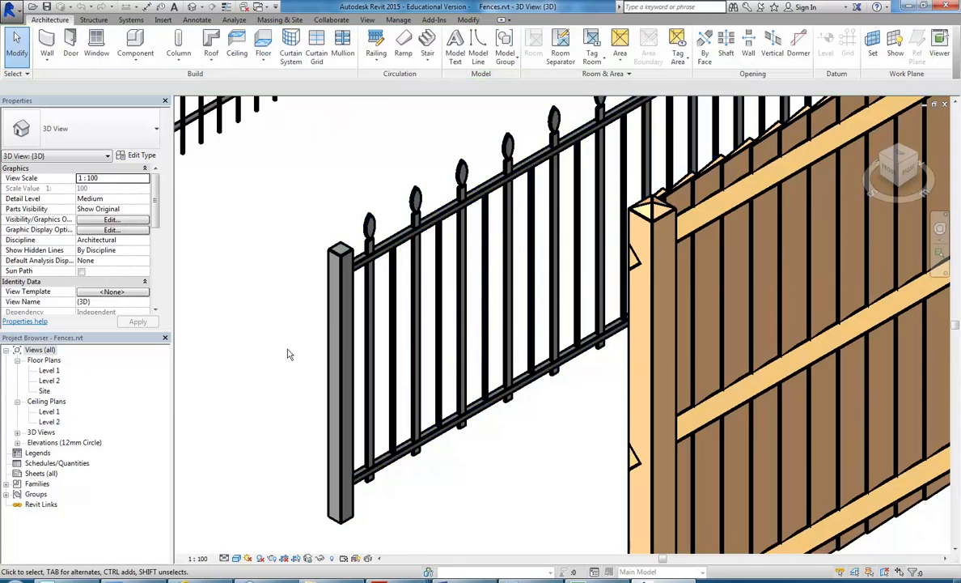
pyautogui.click(362, 269)
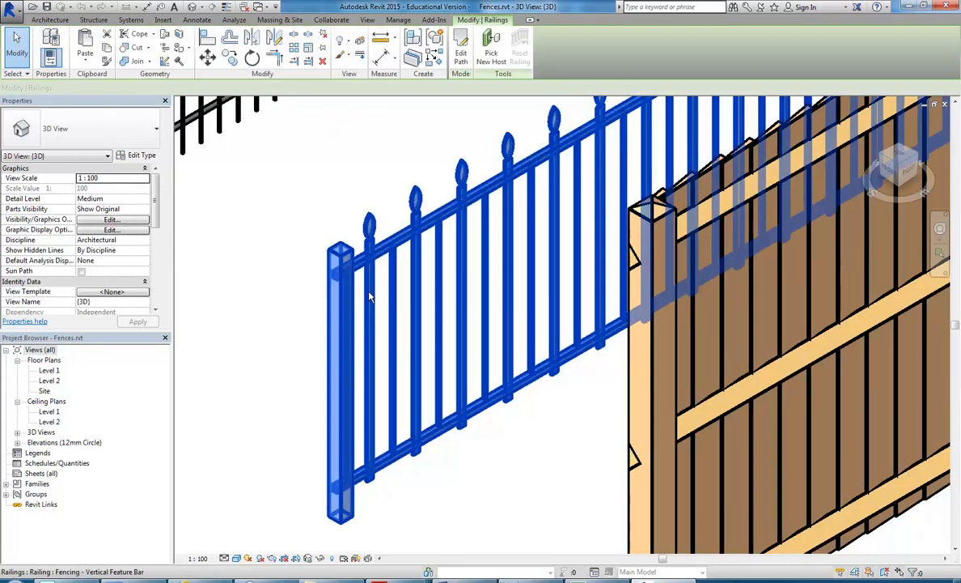
pyautogui.click(304, 326)
pyautogui.click(369, 332)
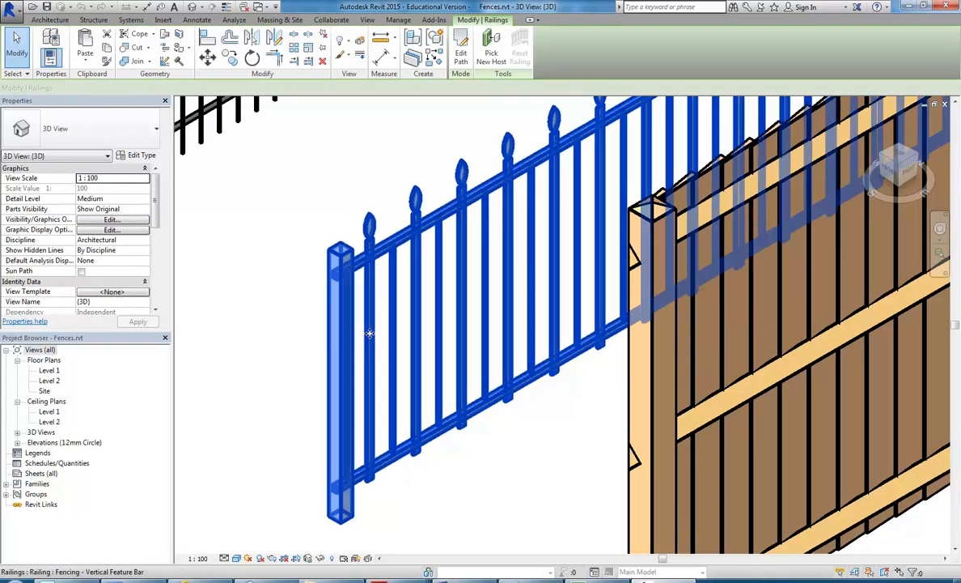
pyautogui.rightClick(371, 337)
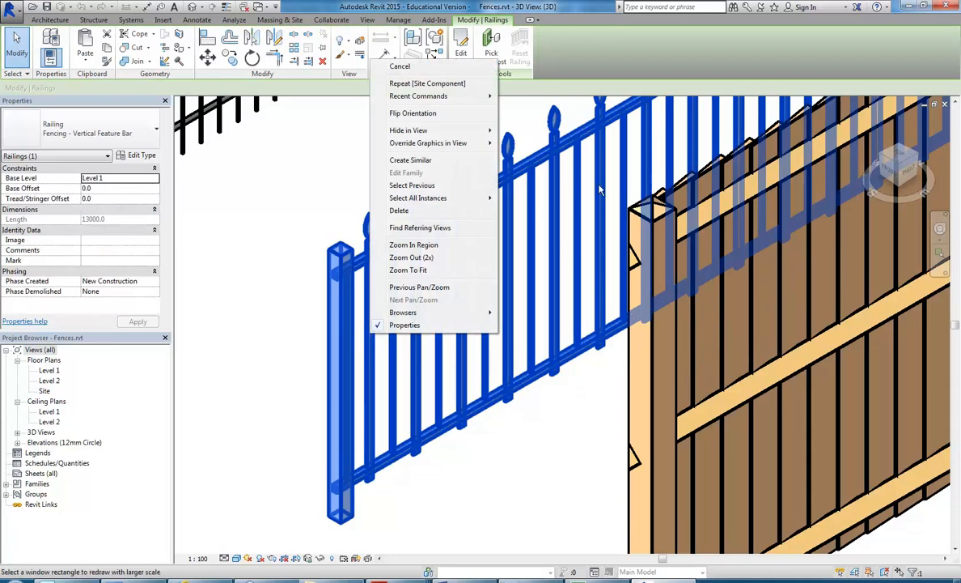
pyautogui.press('Escape')
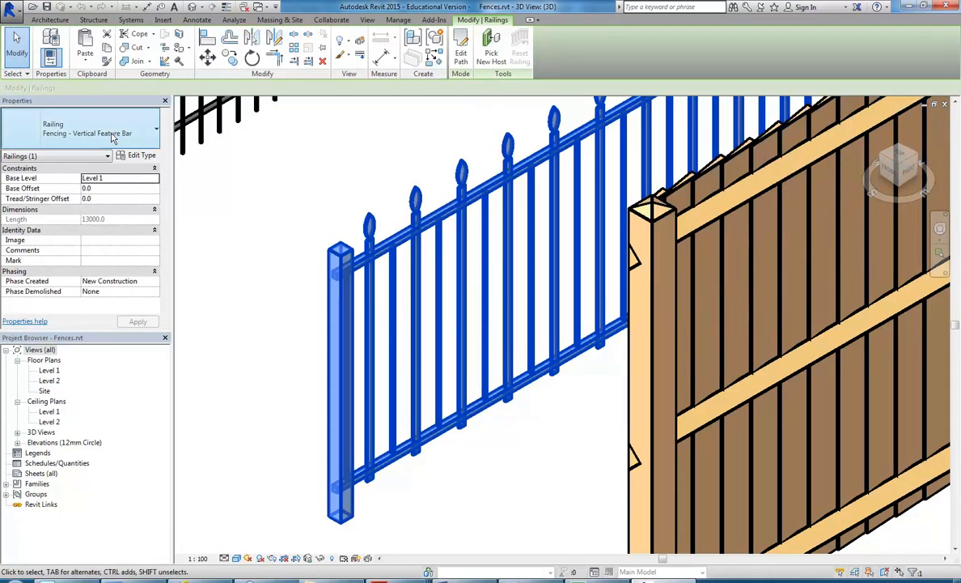
pyautogui.click(241, 266)
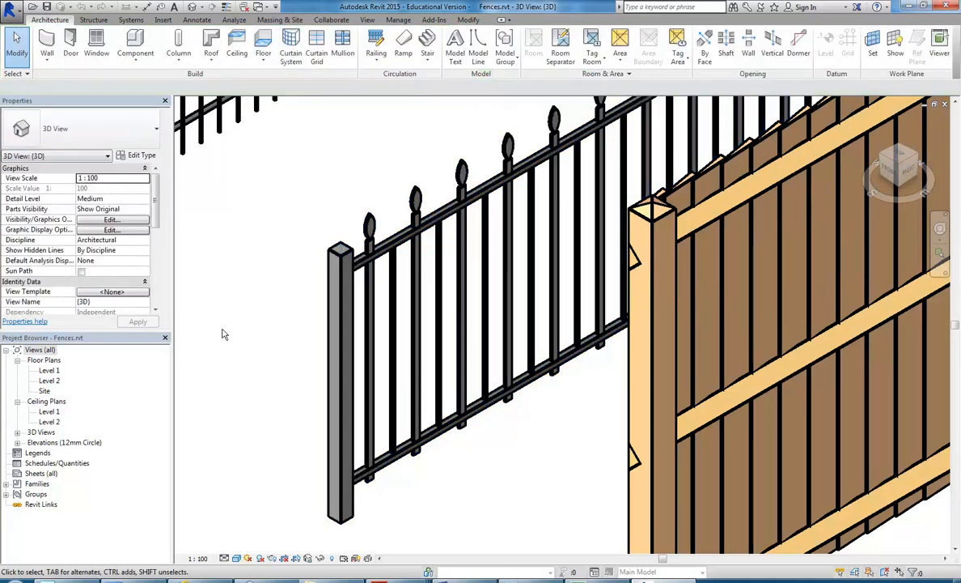
# Expand the Railings category under Families in the project browser to list its baluster and post families.
pyautogui.doubleClick(37, 484)
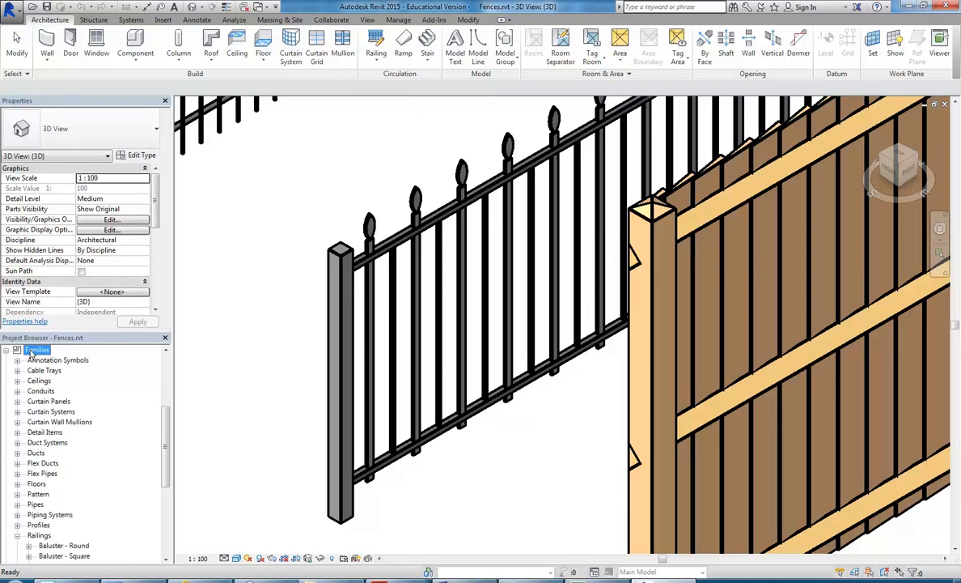
pyautogui.moveTo(166, 458)
pyautogui.mouseDown()
pyautogui.moveTo(166, 425)
pyautogui.moveTo(166, 449)
pyautogui.mouseUp()
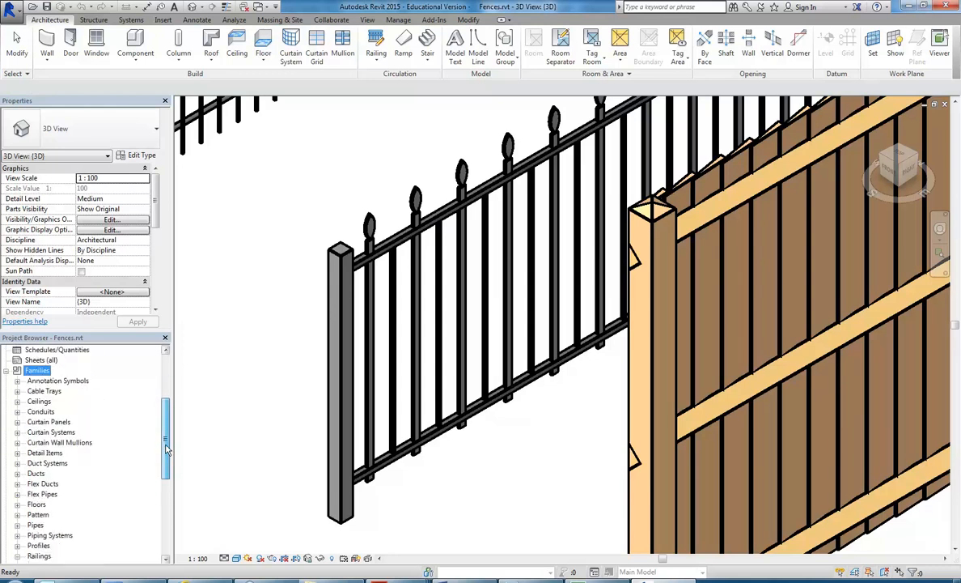
pyautogui.click(7, 370)
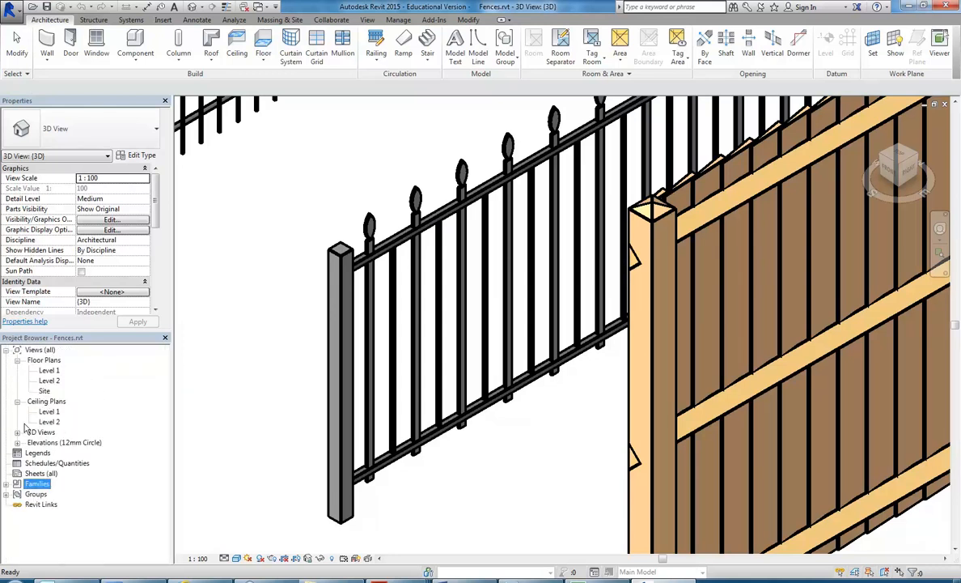
pyautogui.click(6, 484)
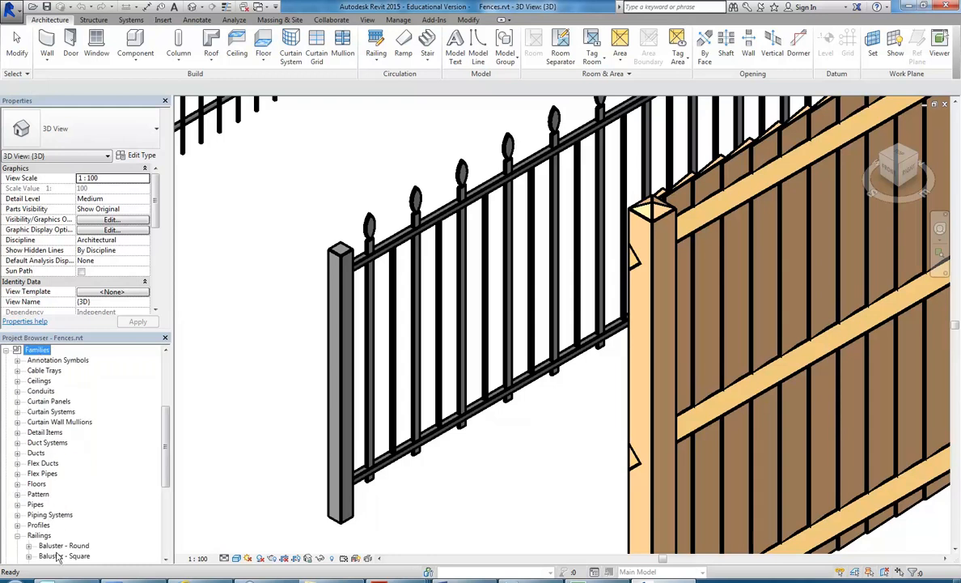
pyautogui.scroll(-4, 167, 443)
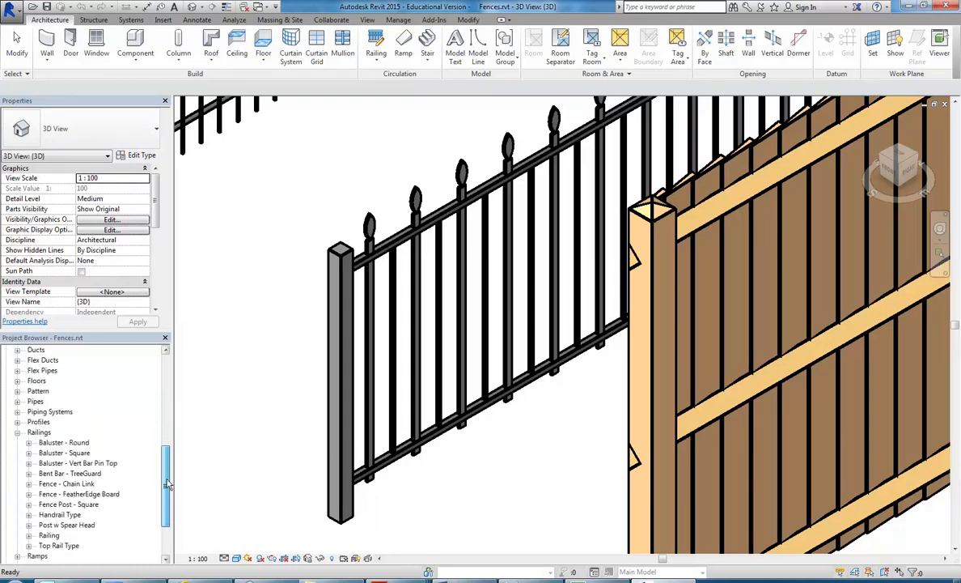
pyautogui.click(37, 414)
pyautogui.click(17, 412)
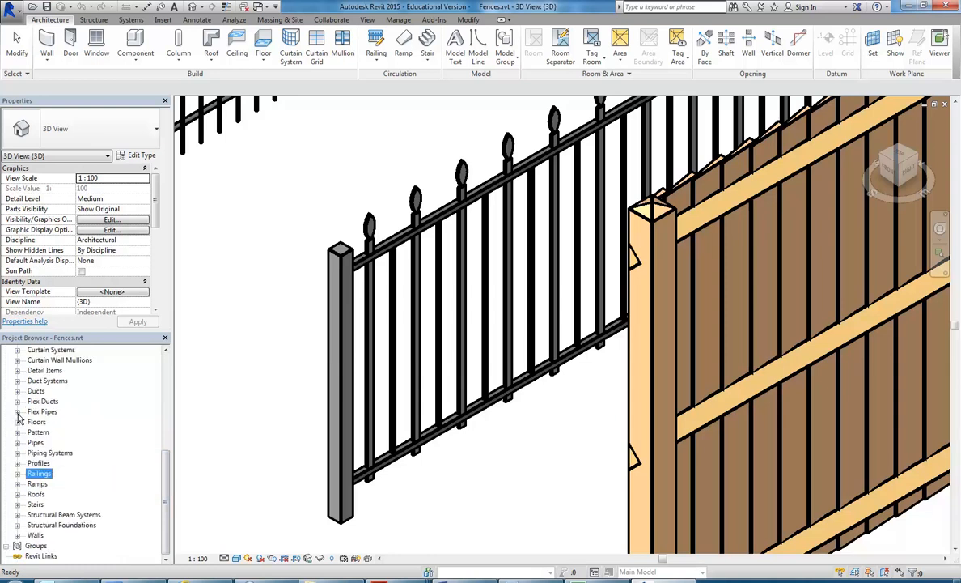
pyautogui.click(17, 474)
pyautogui.scroll(-1, 156, 444)
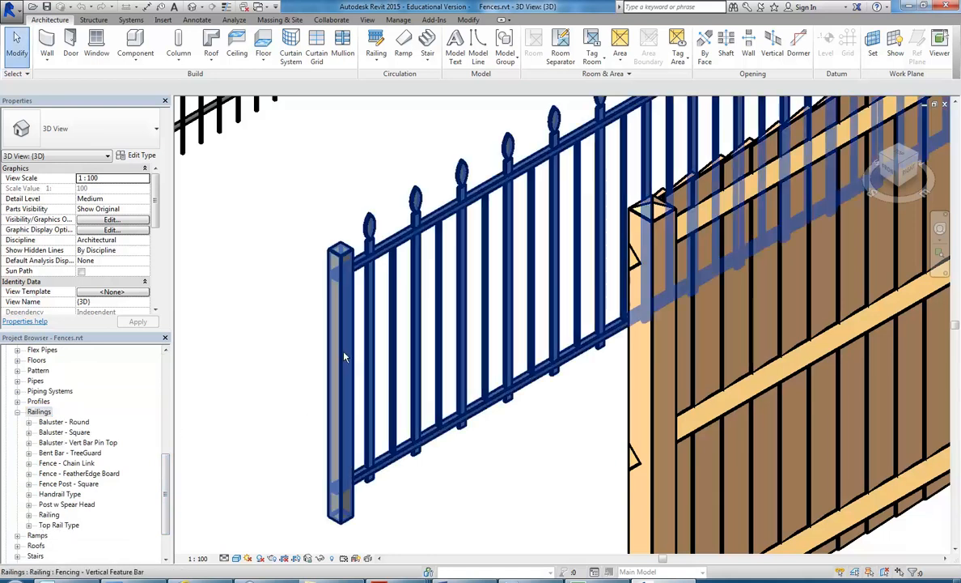
# Check the family name of the spear-headed baluster in the fence type's baluster placement, and close the settings without changes.
pyautogui.click(345, 355)
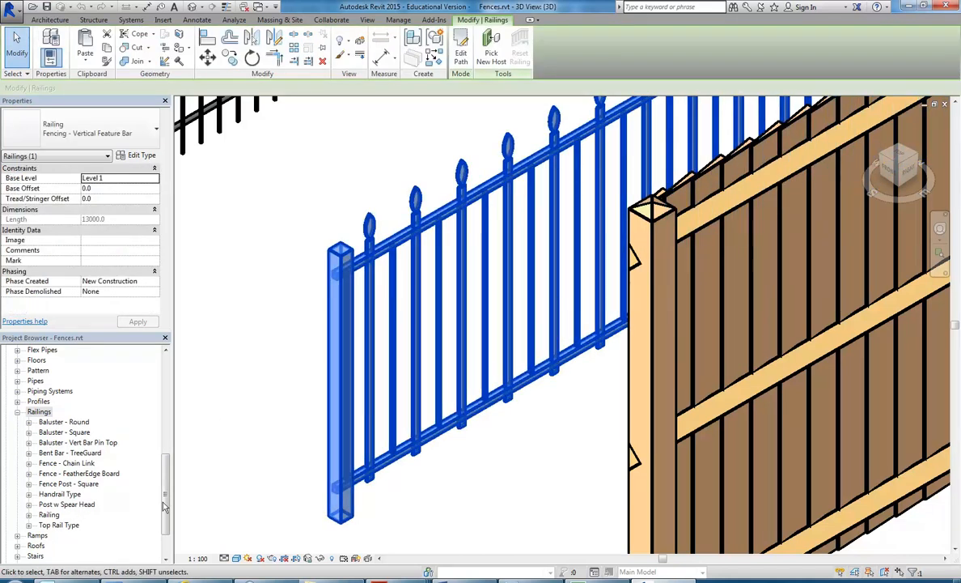
pyautogui.click(139, 159)
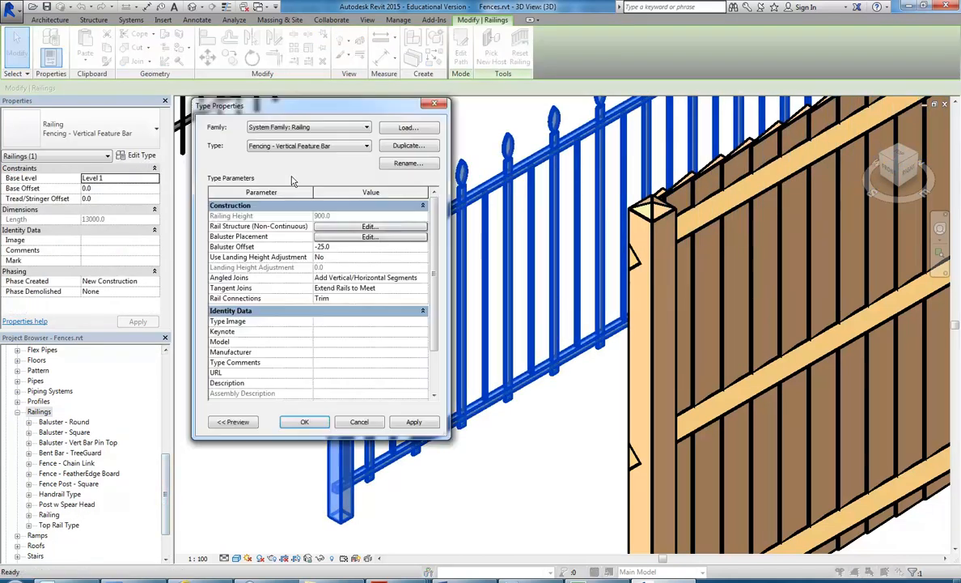
pyautogui.click(341, 242)
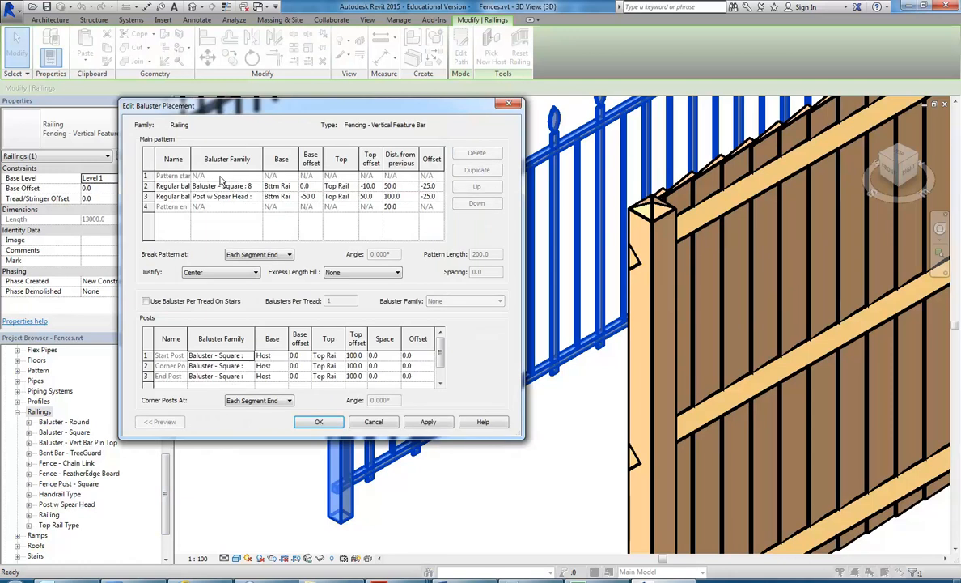
pyautogui.click(216, 196)
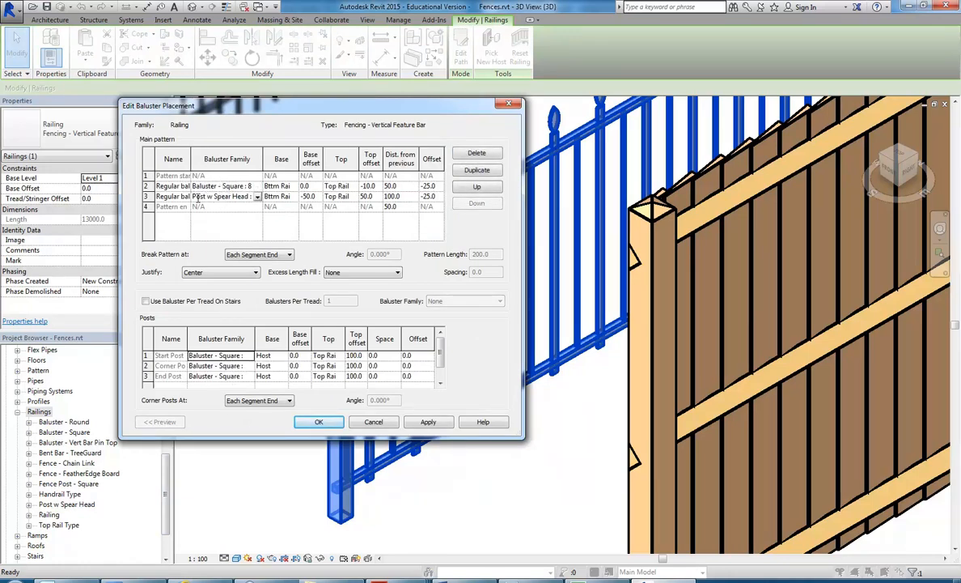
pyautogui.click(373, 421)
pyautogui.click(317, 419)
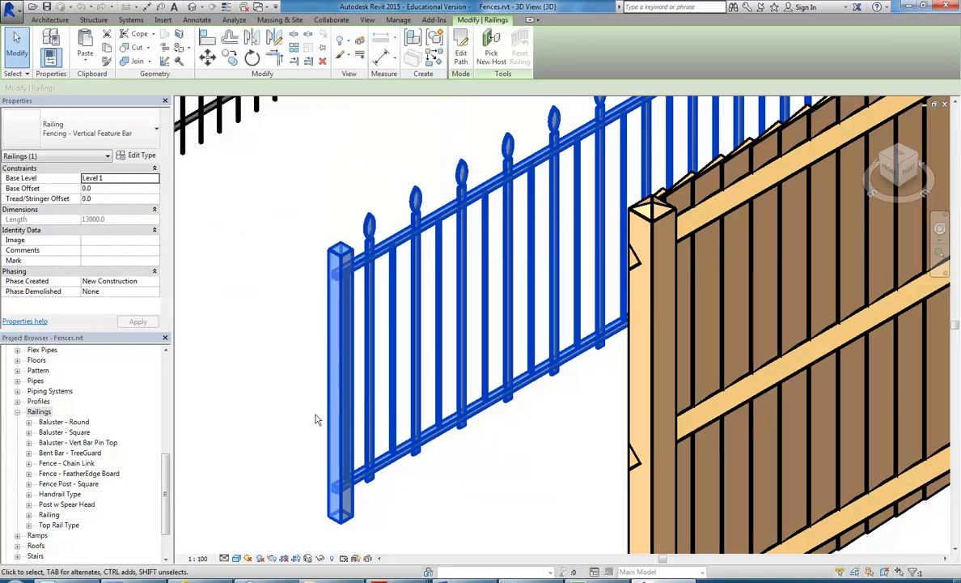
# Open the Post w Spear Head railing family for editing and view the post in 3D.
pyautogui.click(66, 504)
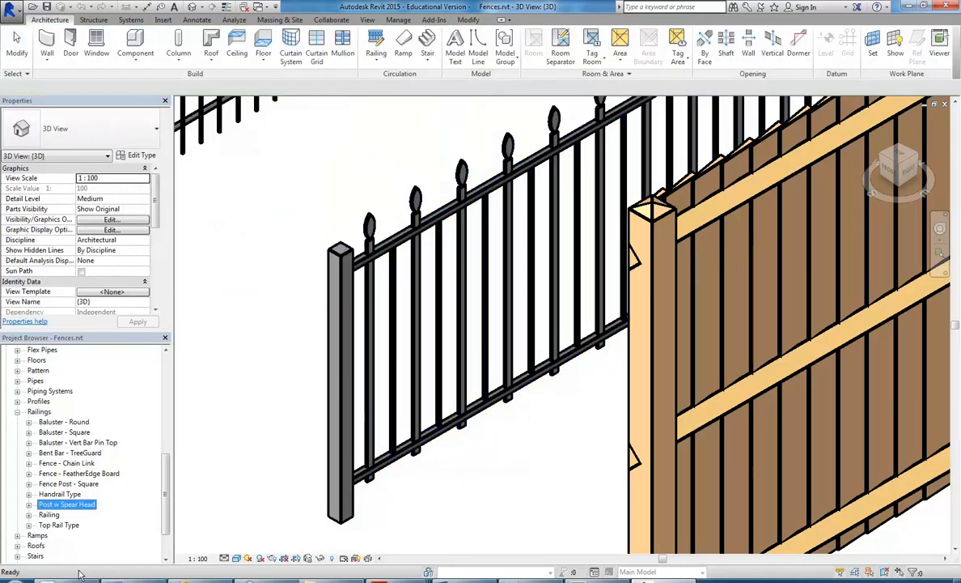
pyautogui.rightClick(51, 506)
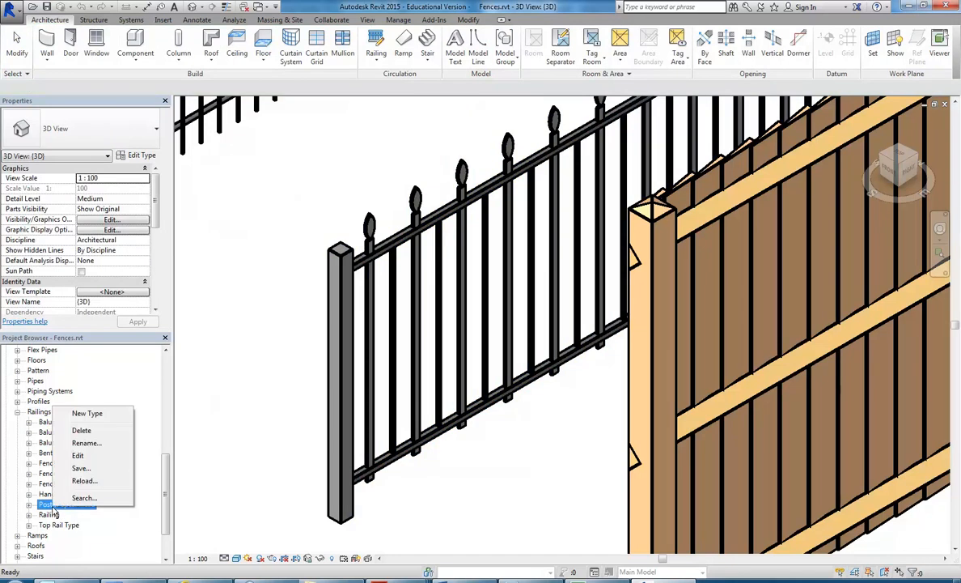
pyautogui.click(81, 456)
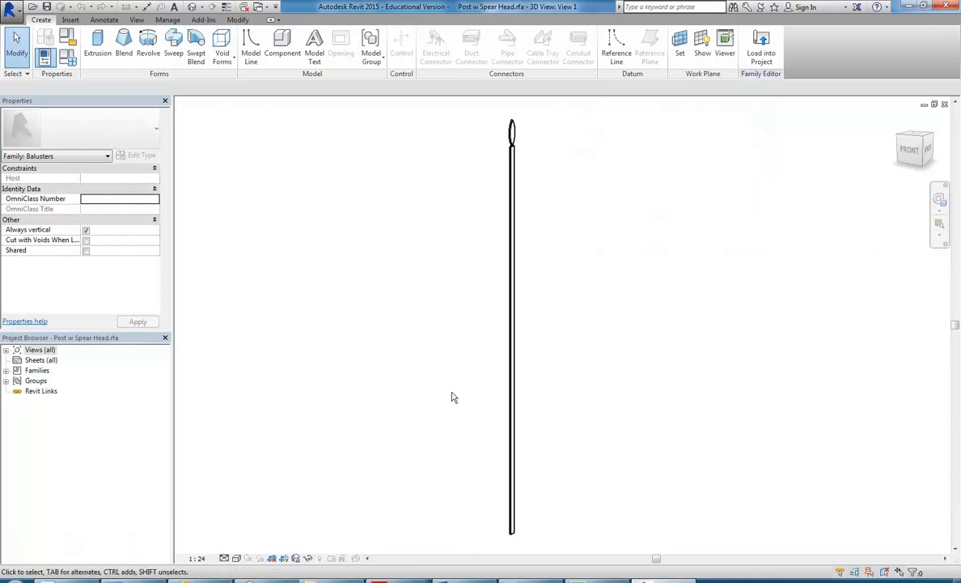
pyautogui.moveTo(451, 348); pyautogui.dragTo(440, 320, button='middle')
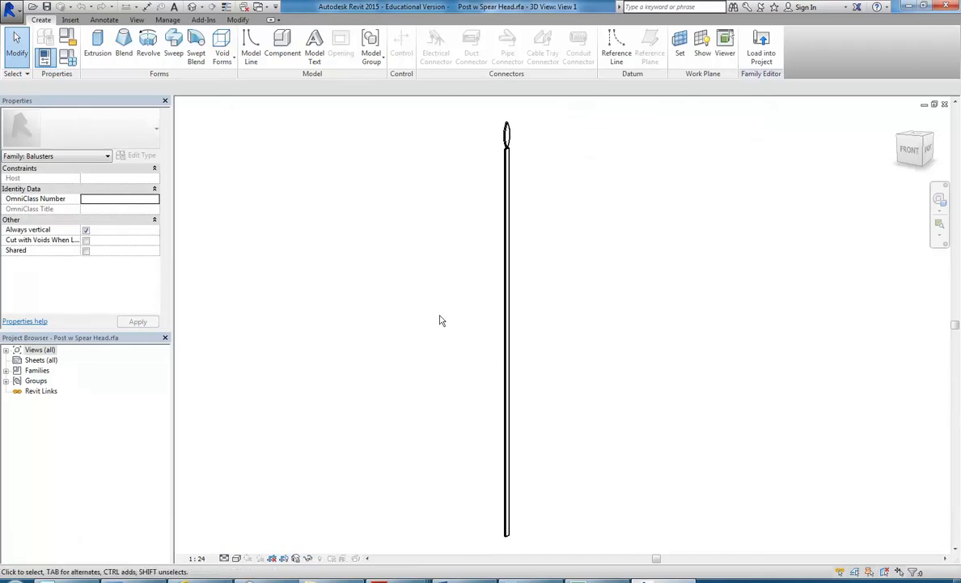
pyautogui.moveTo(438, 382); pyautogui.dragTo(441, 393, button='middle')
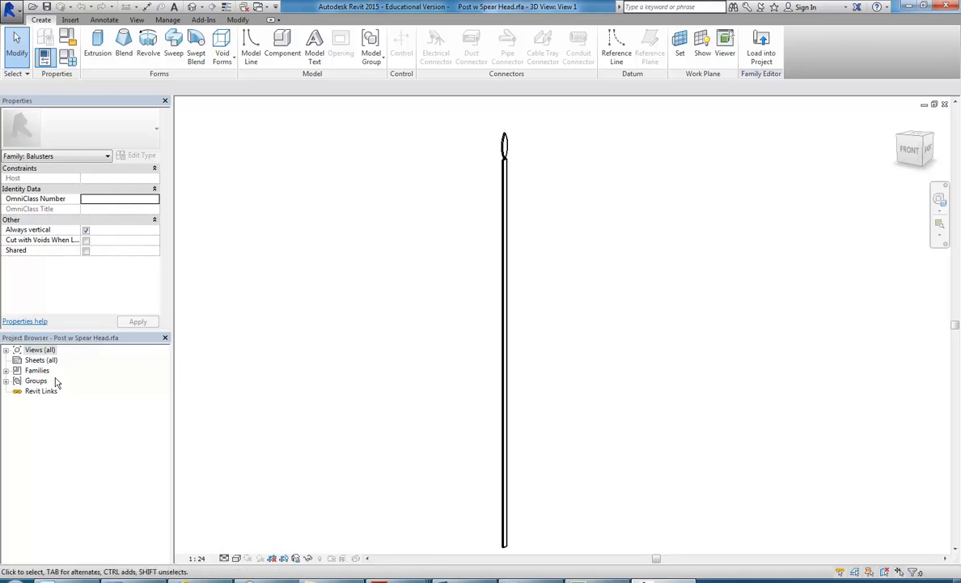
# Expand the family's elevations and open the Front elevation to examine the post and its height dimension.
pyautogui.doubleClick(40, 349)
pyautogui.doubleClick(54, 391)
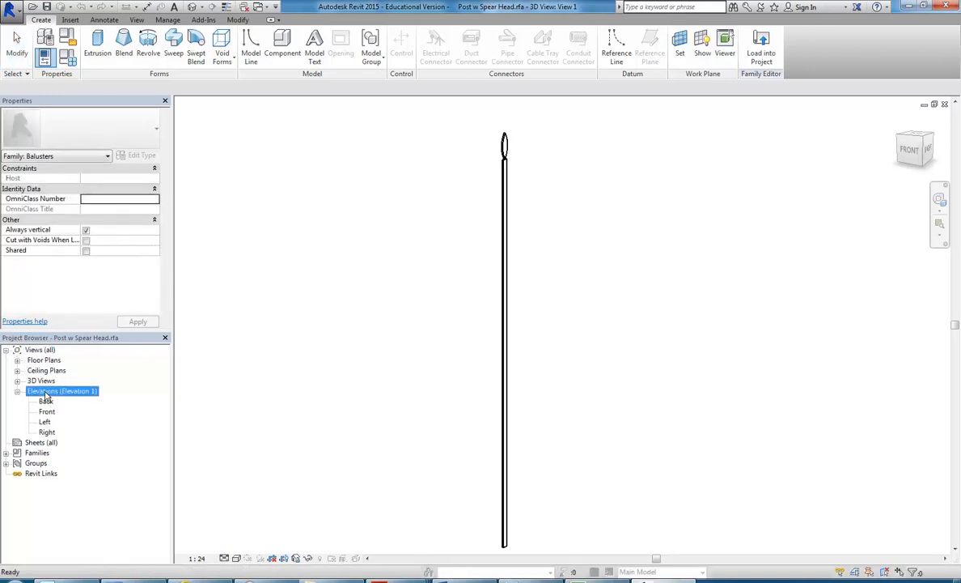
pyautogui.doubleClick(47, 412)
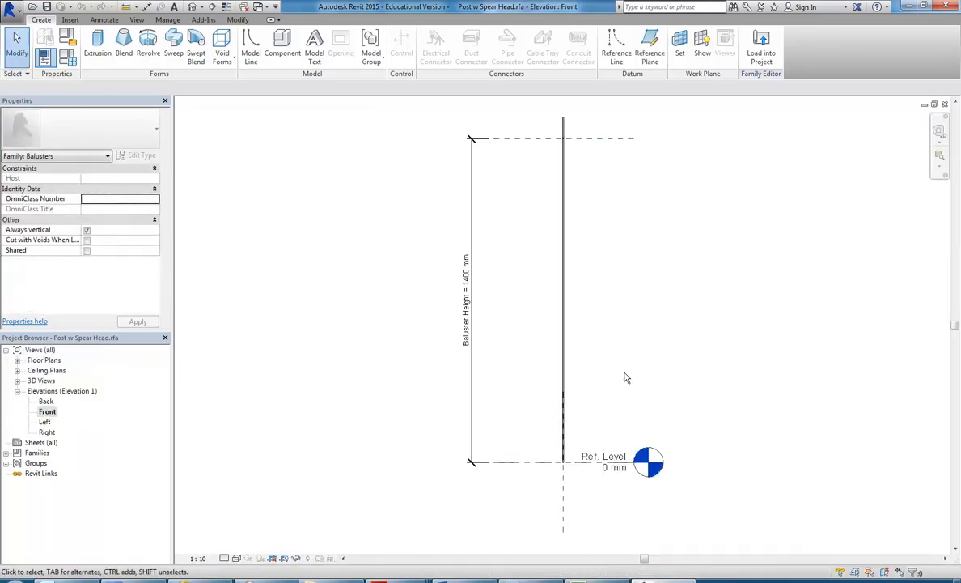
pyautogui.moveTo(480, 362); pyautogui.dragTo(479, 372, button='middle')
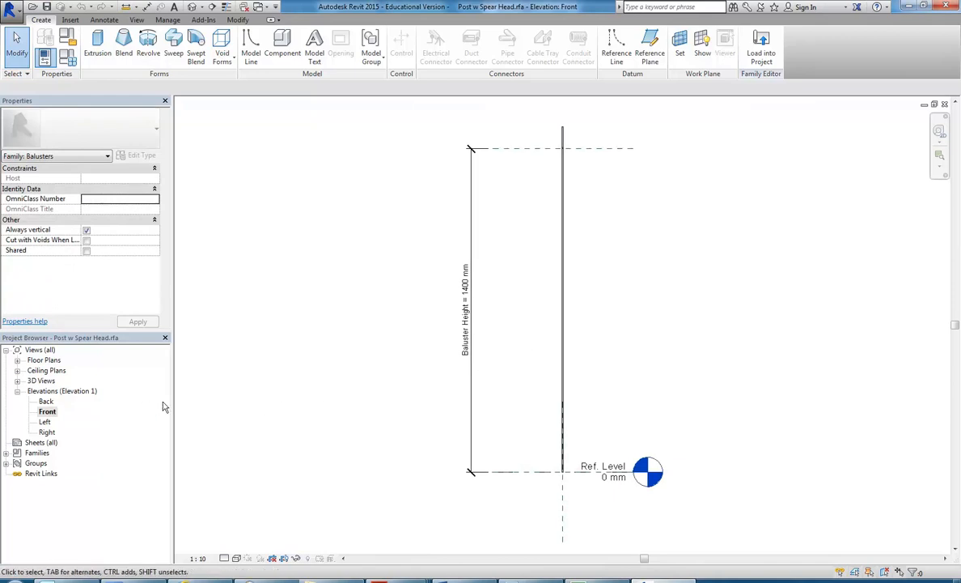
# Look through the post's other elevations, open the Back elevation and select the Baluster Height dimension.
pyautogui.doubleClick(47, 422)
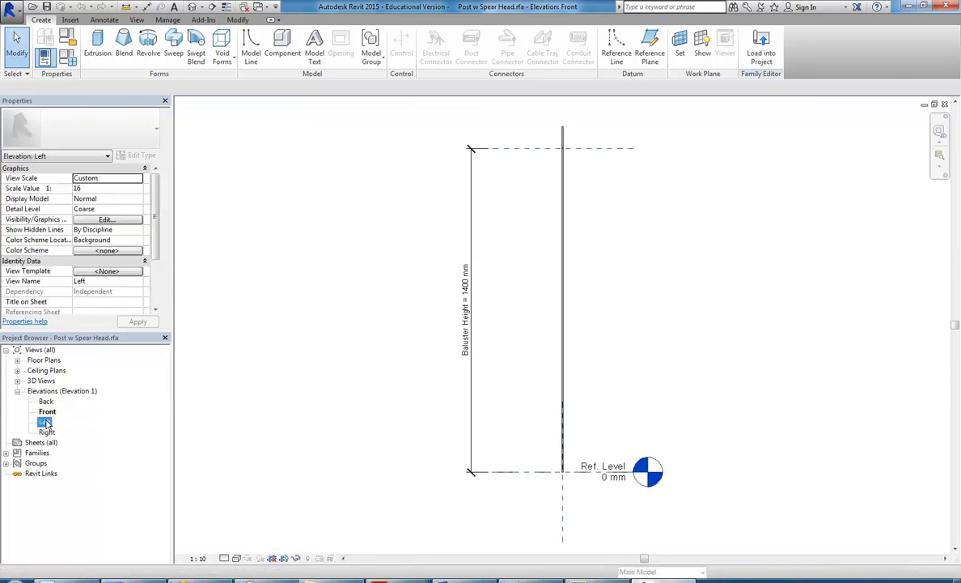
pyautogui.doubleClick(46, 403)
pyautogui.doubleClick(47, 409)
pyautogui.doubleClick(46, 402)
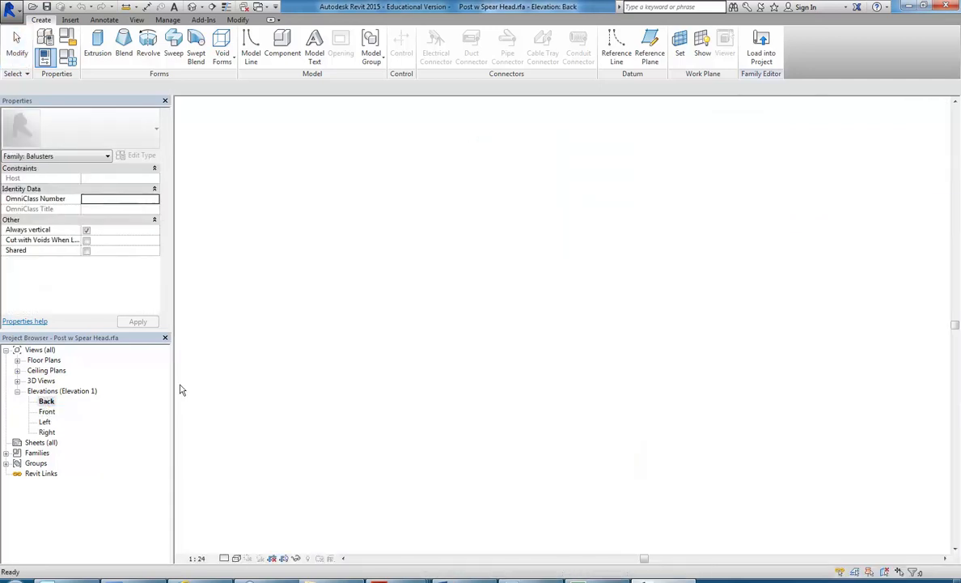
pyautogui.moveTo(459, 379); pyautogui.dragTo(415, 384, button='middle')
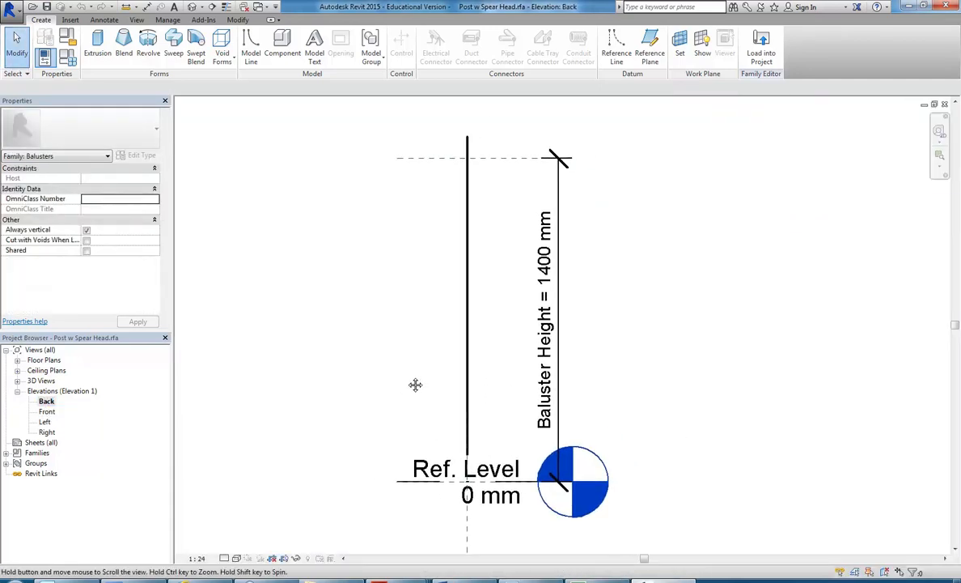
pyautogui.click(546, 363)
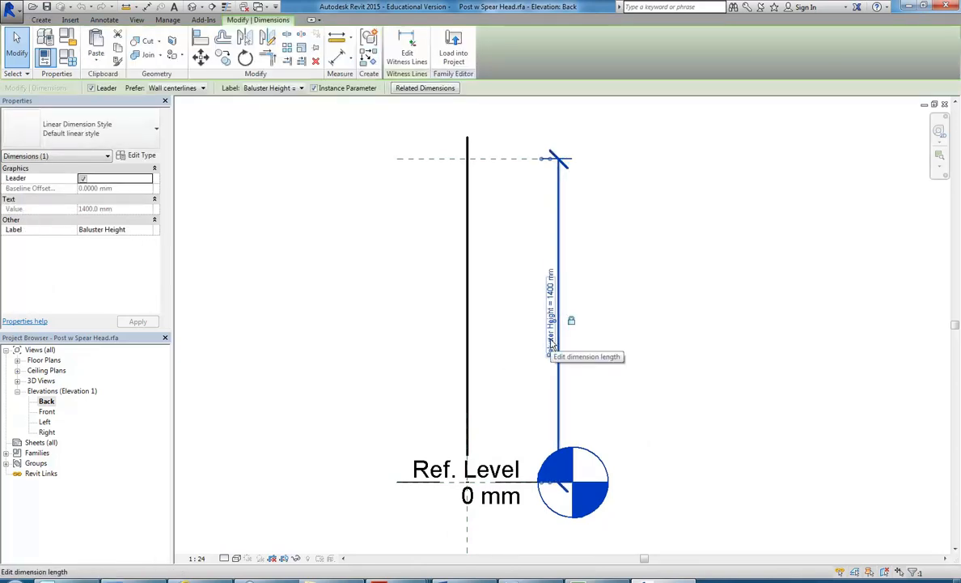
# Return to the Front elevation and open the post's Baluster Height dimension for editing.
pyautogui.click(515, 252)
pyautogui.scroll(-1, 506, 335)
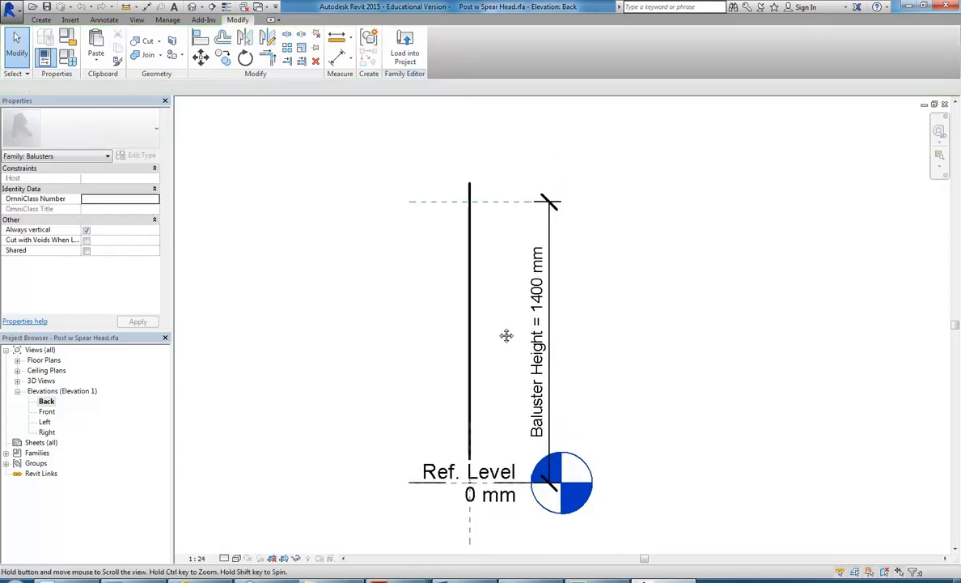
pyautogui.doubleClick(46, 411)
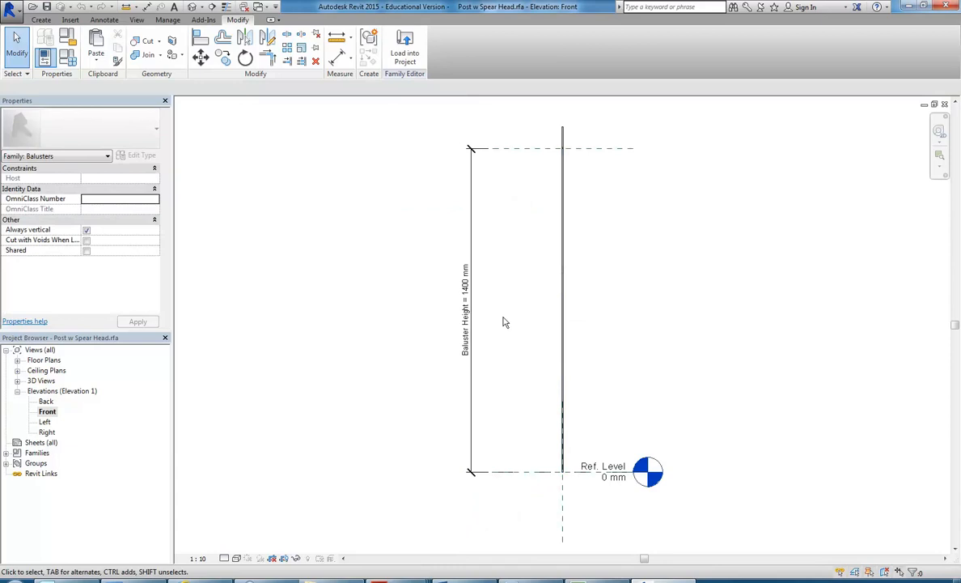
pyautogui.moveTo(518, 336); pyautogui.dragTo(482, 350, button='middle')
pyautogui.click(435, 328)
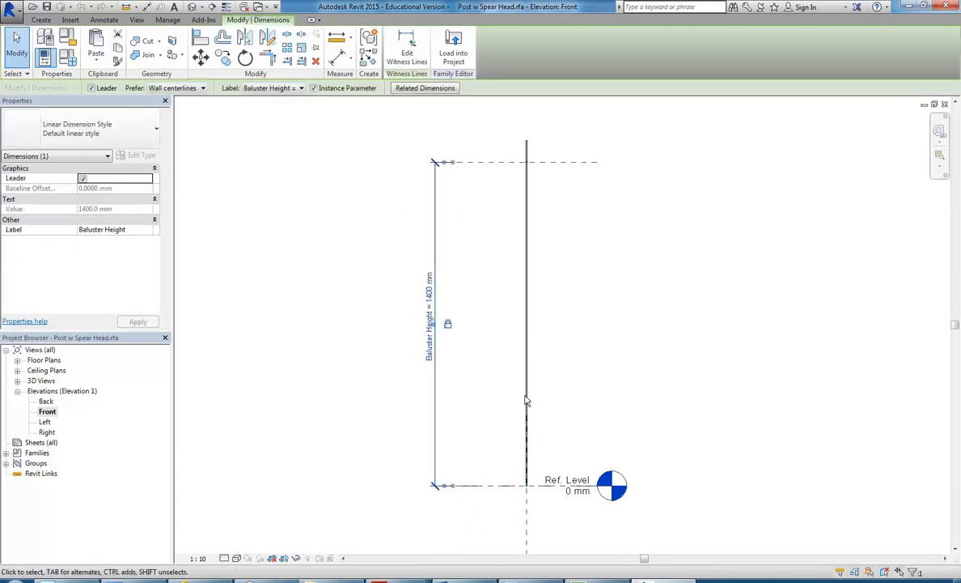
pyautogui.click(431, 348)
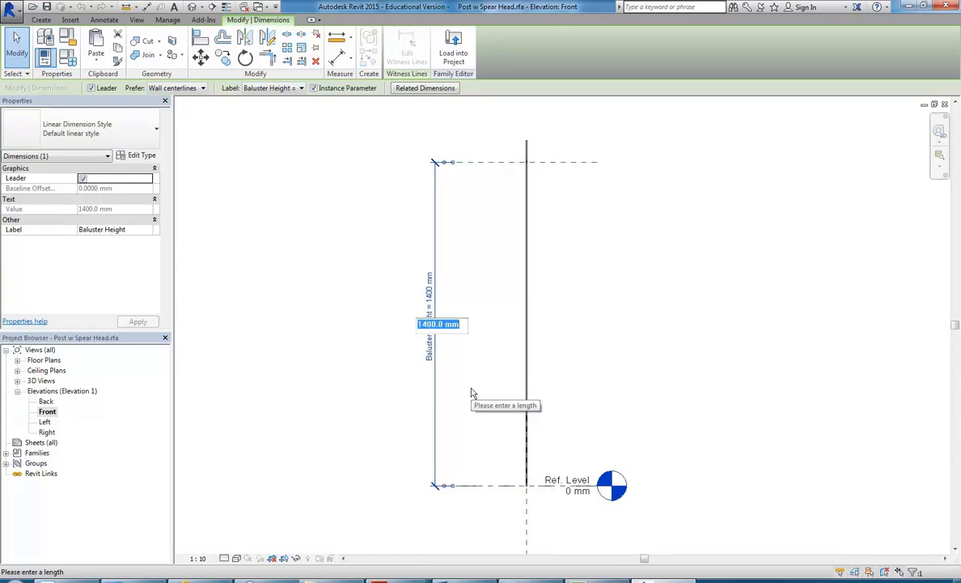
# Switch to the Google Maps Street View page, examine the height of the existing site fence, and return to Revit.
pyautogui.click(209, 579)
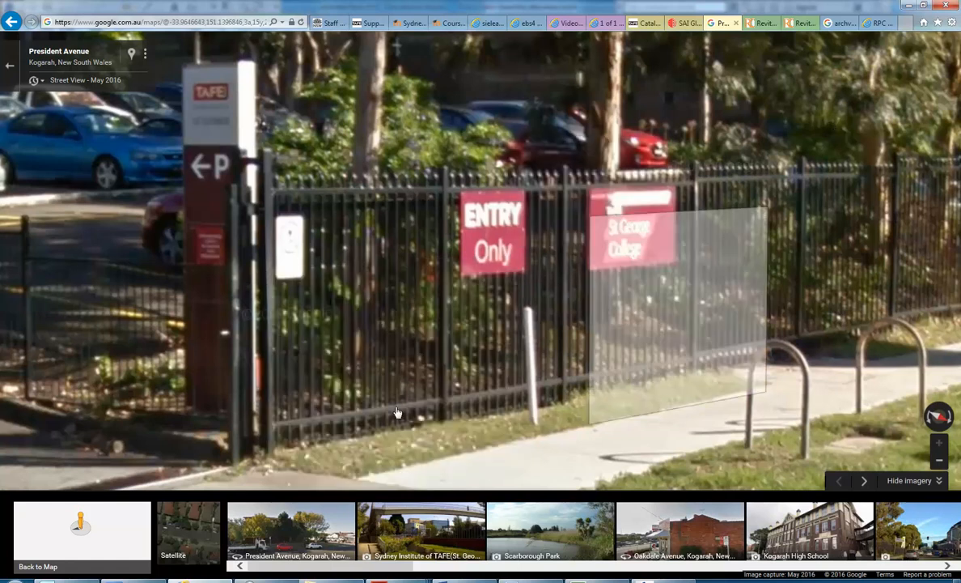
pyautogui.moveTo(457, 327); pyautogui.dragTo(485, 369)
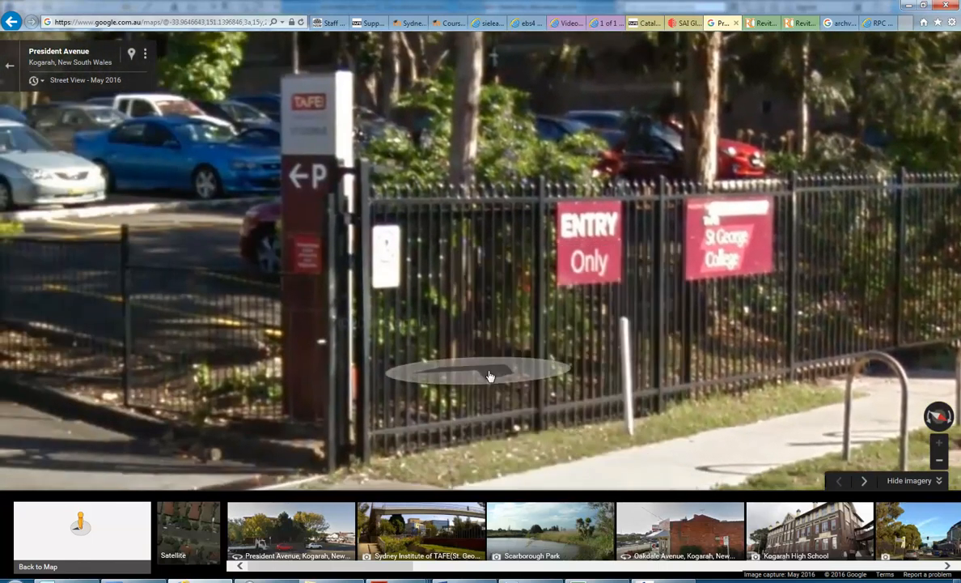
pyautogui.click(906, 6)
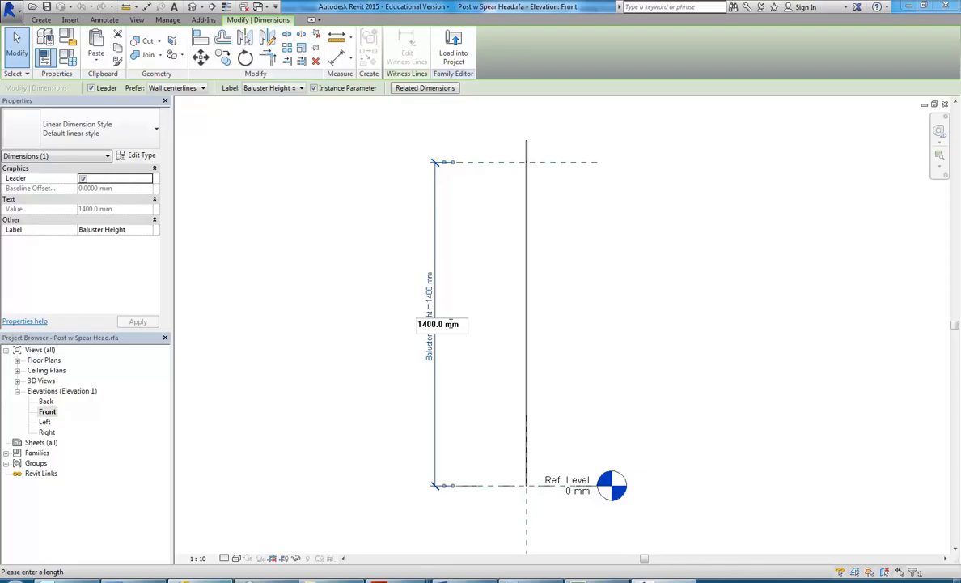
# Set the Baluster Height dimension to 2200 mm.
pyautogui.moveTo(428, 324); pyautogui.dragTo(387, 329)
pyautogui.write('220')
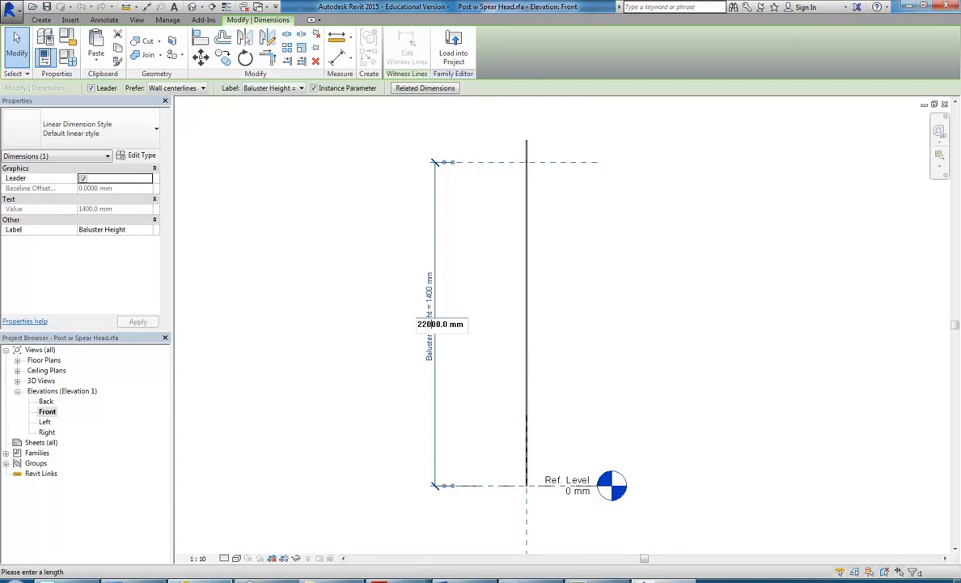
pyautogui.write('2')
pyautogui.press('Return')
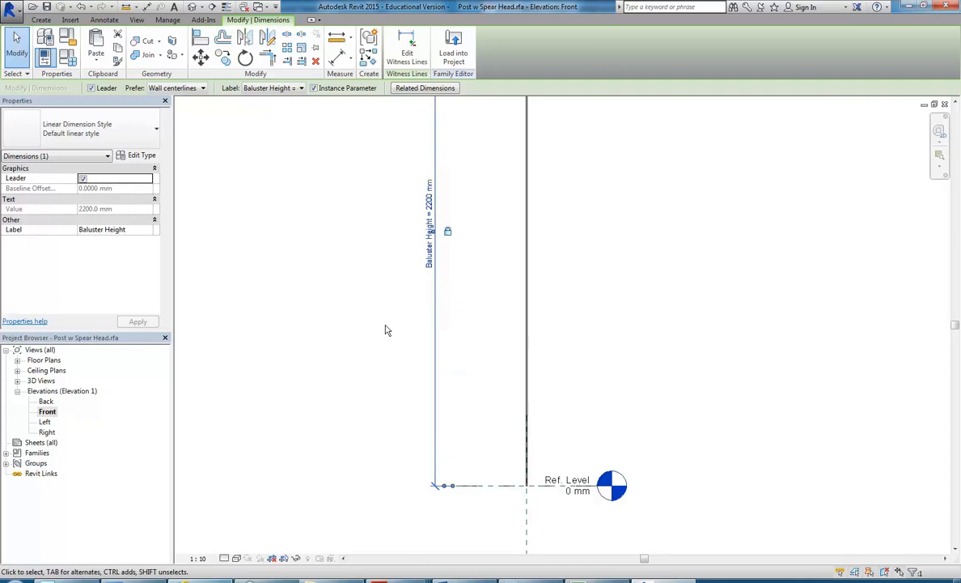
pyautogui.scroll(-2, 356, 335)
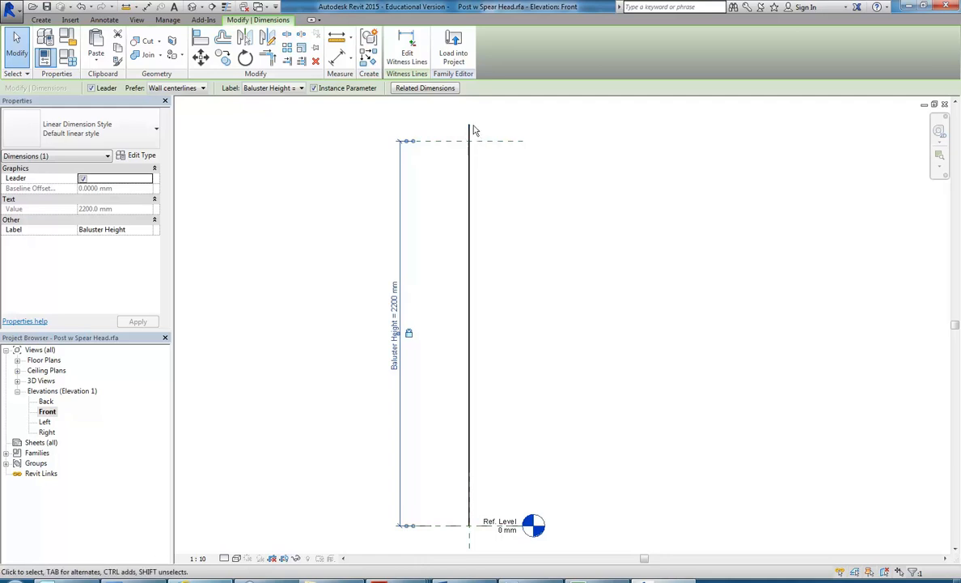
# Examine the spear head extrusion at the top of the post in the Front elevation.
pyautogui.scroll(3, 464, 123)
pyautogui.click(482, 162)
pyautogui.scroll(3, 450, 144)
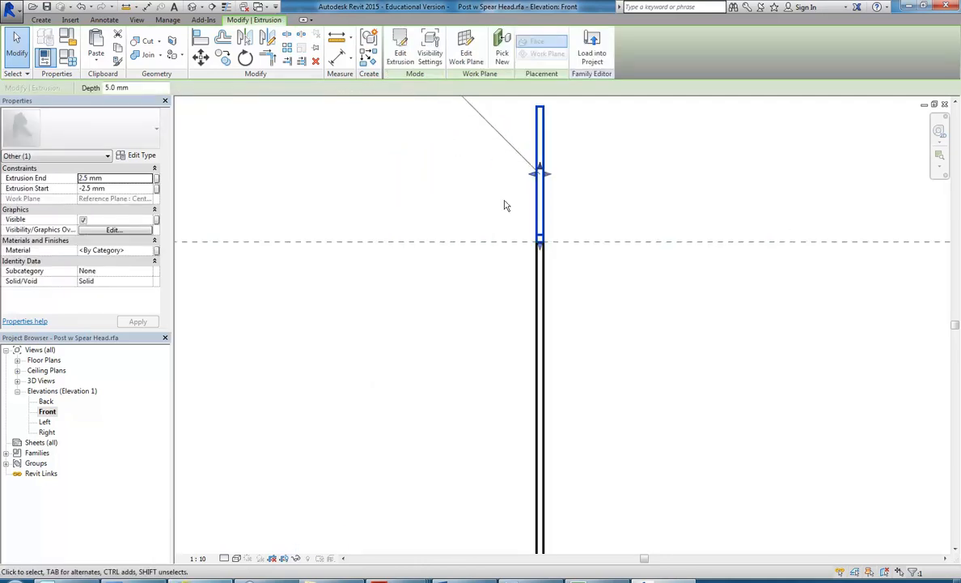
pyautogui.click(407, 204)
pyautogui.scroll(-4, 396, 205)
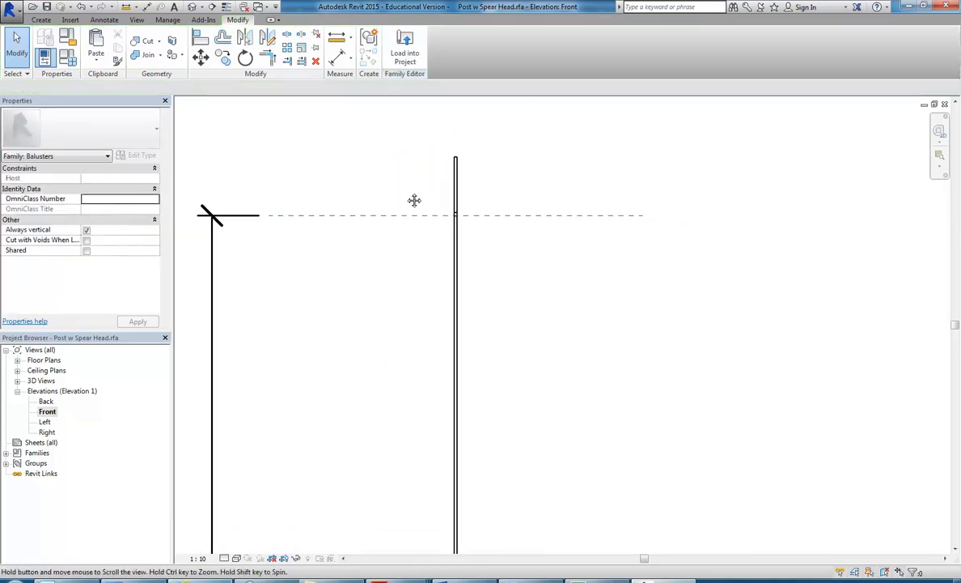
# Open the Left elevation and start editing the sketch of the spear head extrusion.
pyautogui.doubleClick(45, 422)
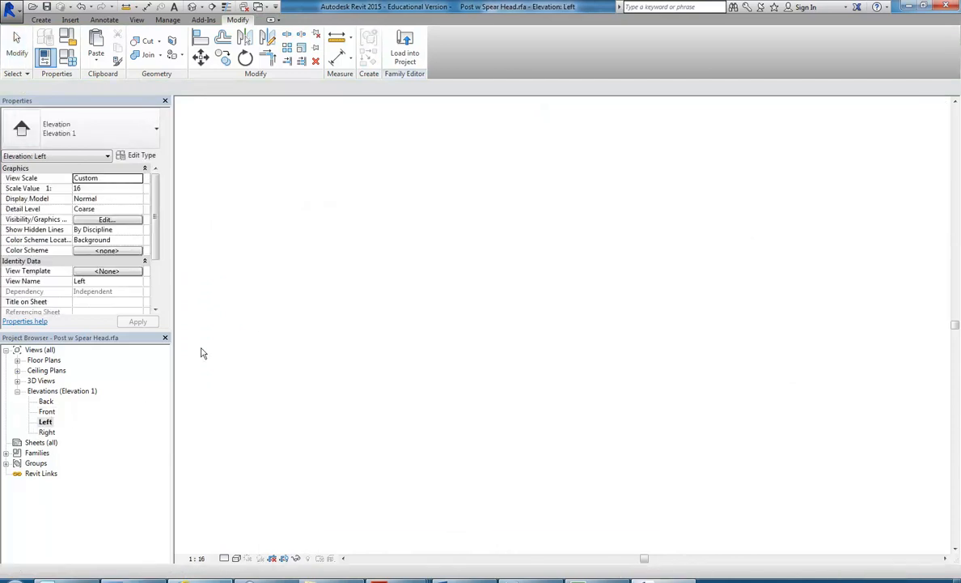
pyautogui.scroll(-3, 405, 345)
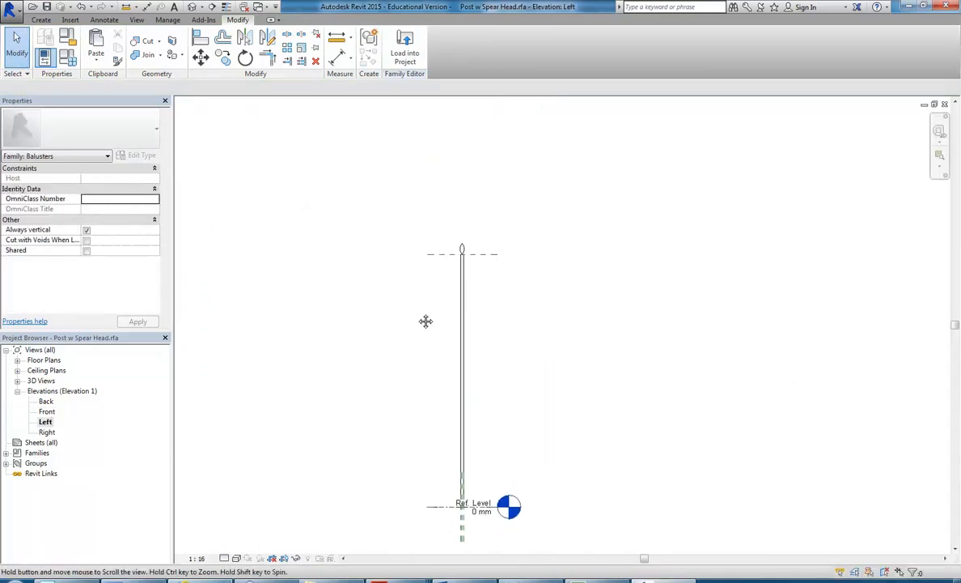
pyautogui.scroll(8, 452, 280)
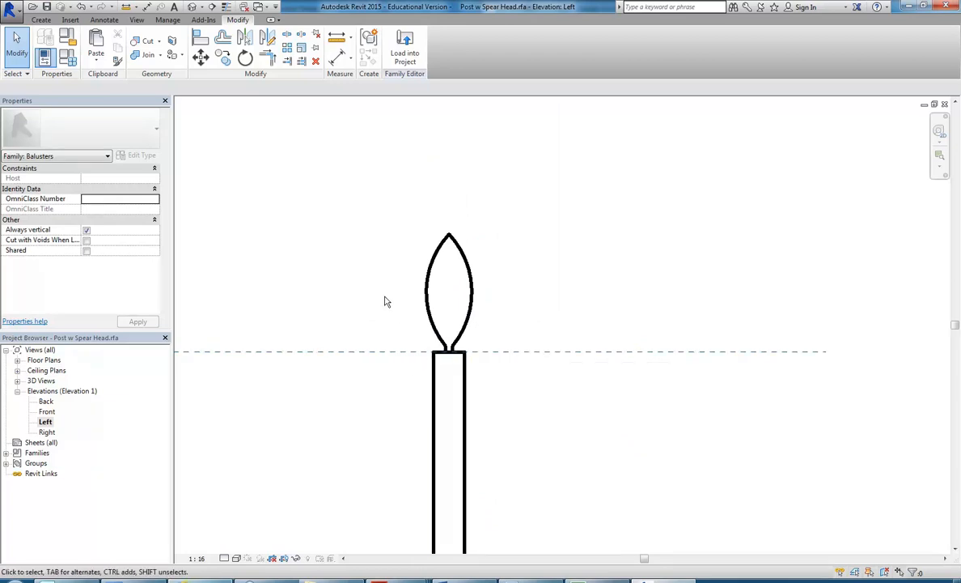
pyautogui.scroll(2, 404, 314)
pyautogui.scroll(-1, 393, 339)
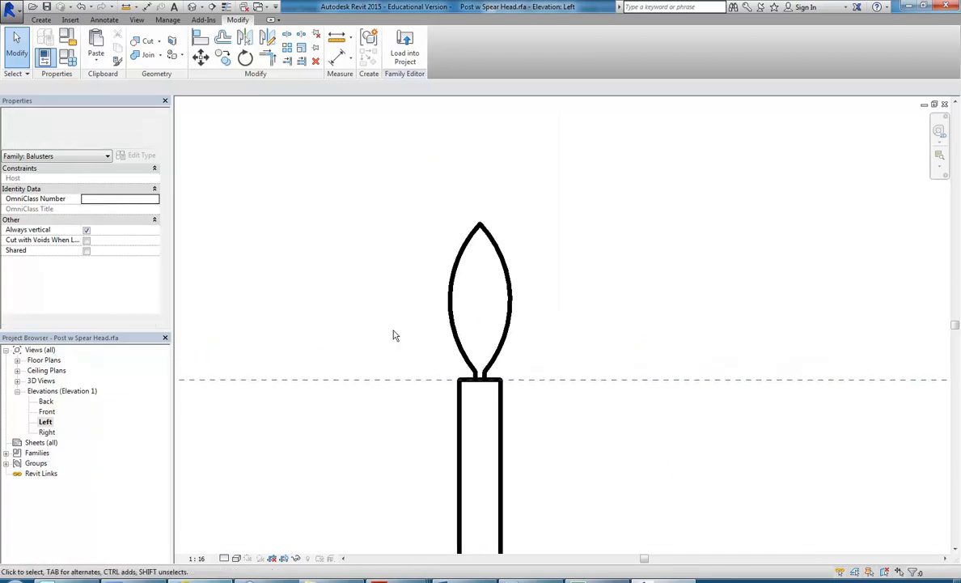
pyautogui.click(455, 333)
pyautogui.scroll(1, 338, 320)
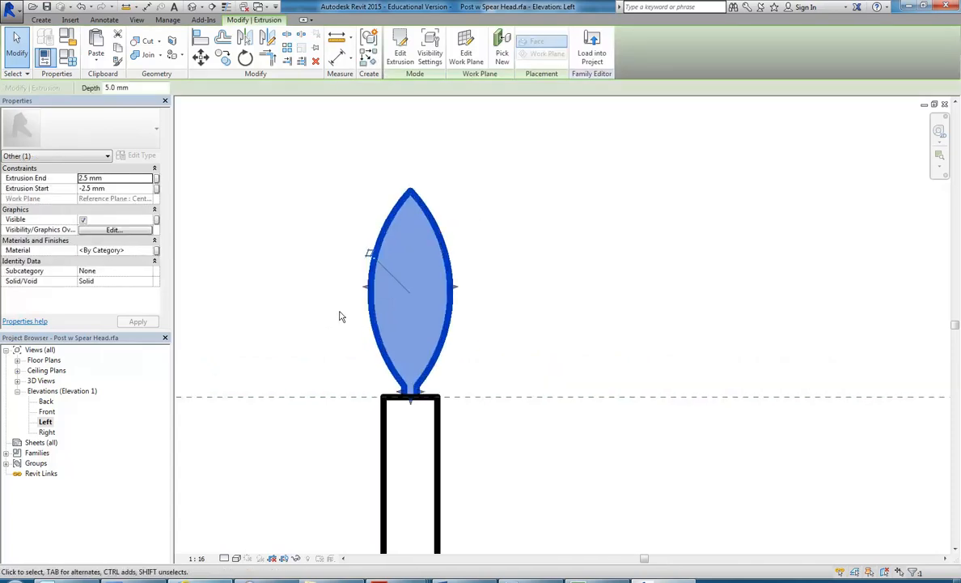
pyautogui.click(400, 50)
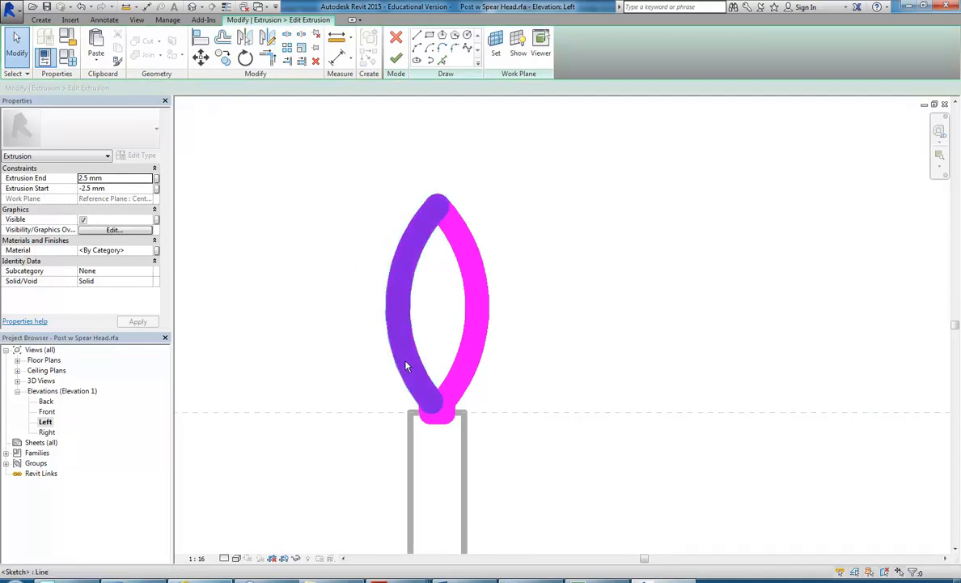
# Delete the two curved side lines of the spear head sketch.
pyautogui.click(407, 366)
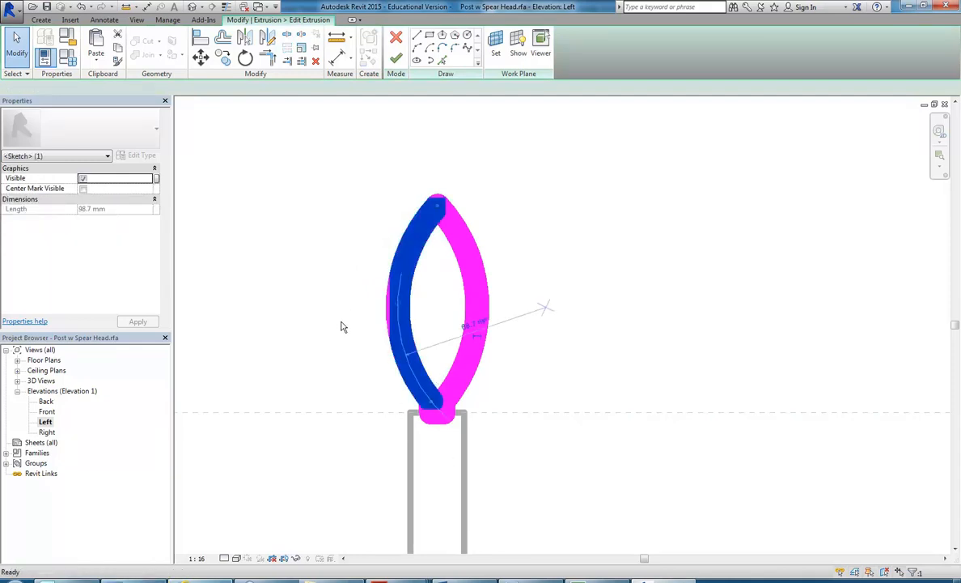
pyautogui.moveTo(391, 327); pyautogui.dragTo(483, 321)
pyautogui.press('Delete')
pyautogui.scroll(3, 417, 396)
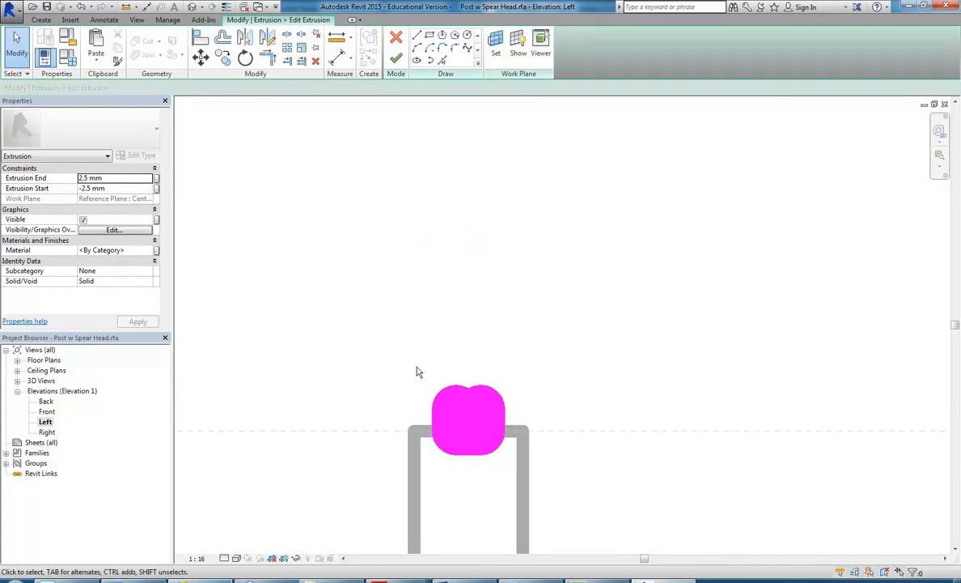
# Set the Left elevation's view scale to 1:2 for thinner sketch lines.
pyautogui.click(197, 558)
pyautogui.click(213, 409)
pyautogui.scroll(3, 450, 378)
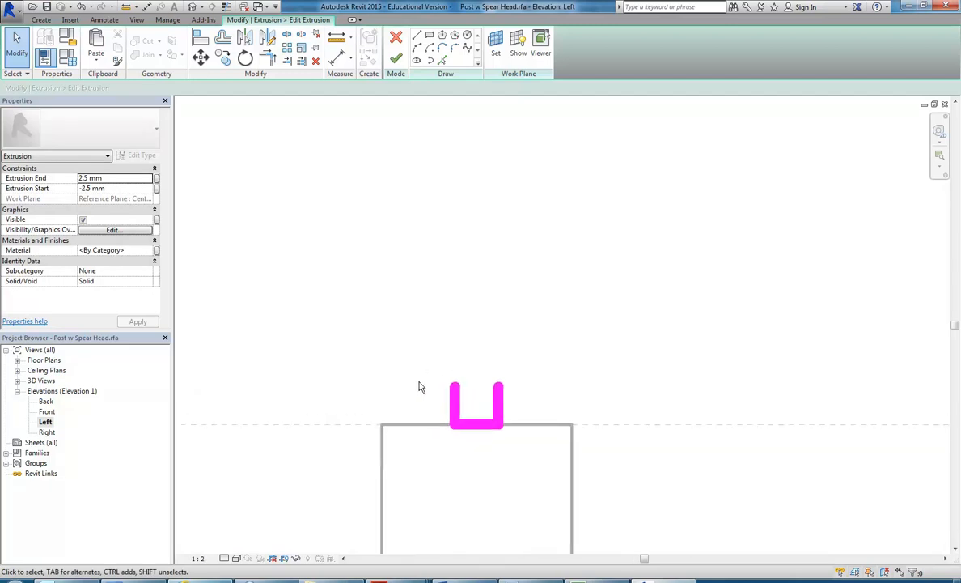
pyautogui.scroll(-1, 422, 386)
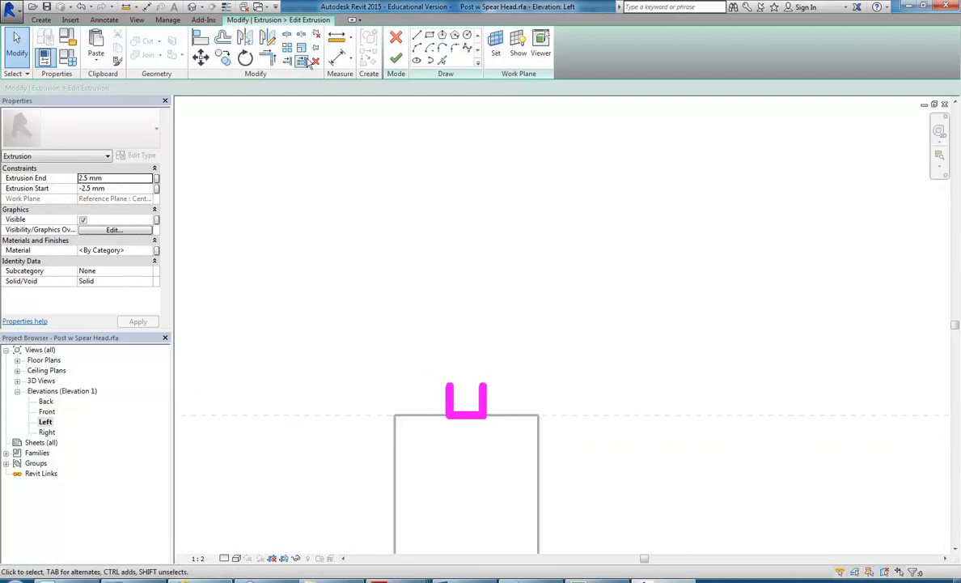
# Align the sketch's two short vertical lines with the post's side edges, locking the left-hand alignment.
pyautogui.click(200, 39)
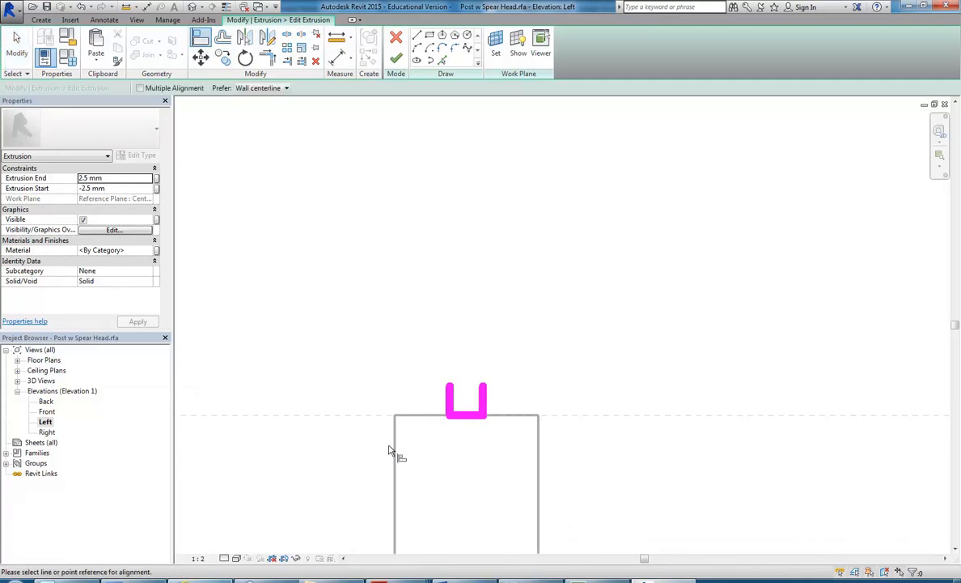
pyautogui.click(395, 448)
pyautogui.click(452, 399)
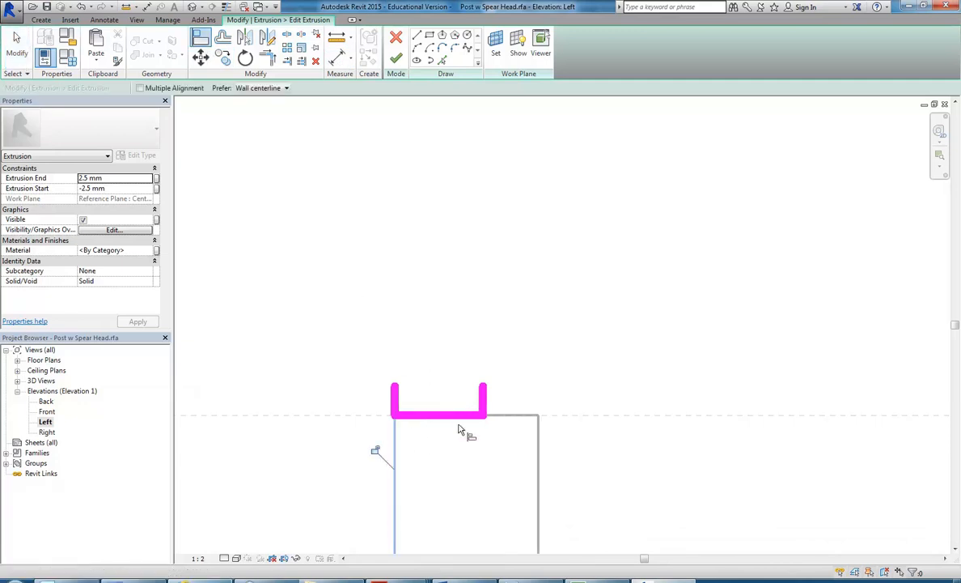
pyautogui.click(539, 463)
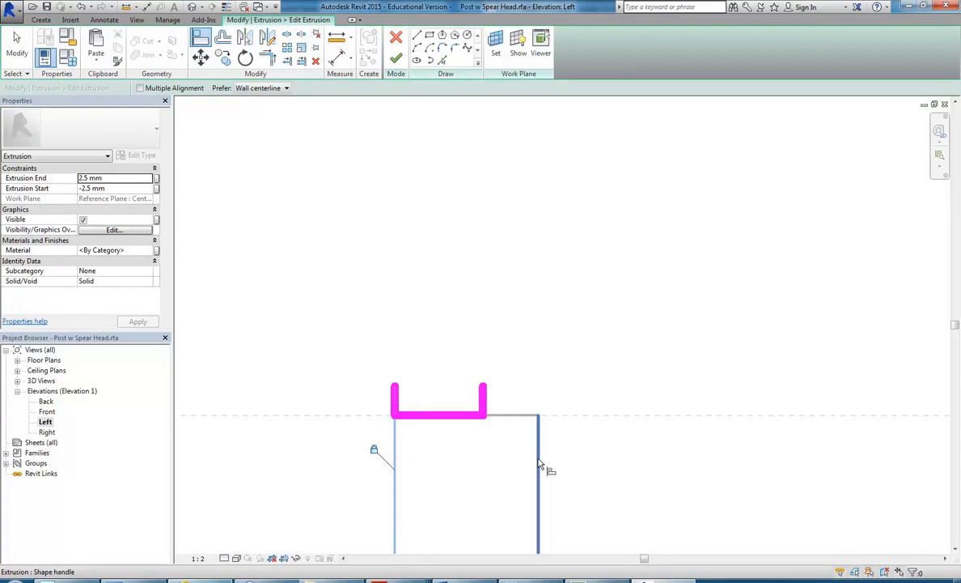
pyautogui.click(484, 400)
pyautogui.rightClick(435, 314)
pyautogui.rightClick(463, 317)
pyautogui.click(481, 328)
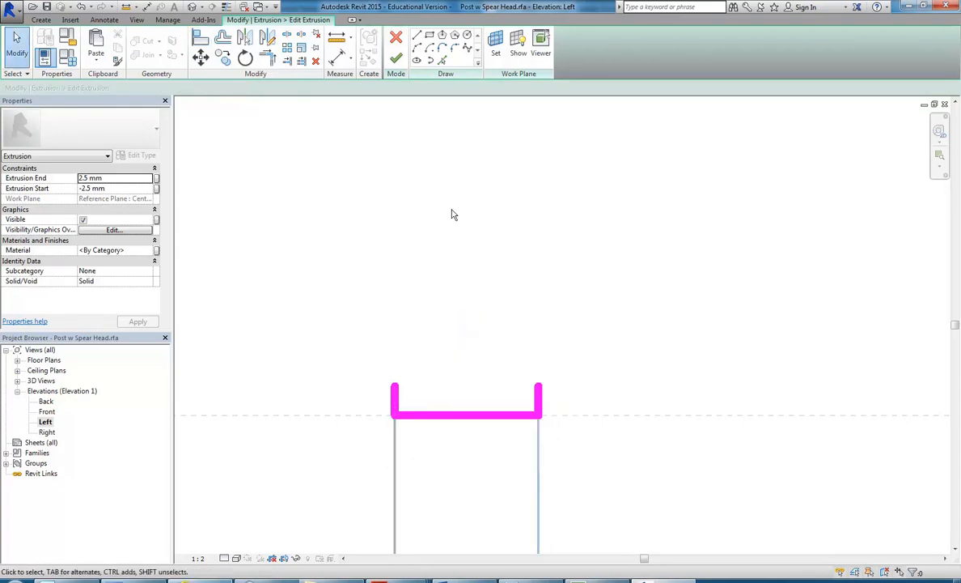
pyautogui.click(417, 47)
pyautogui.click(394, 386)
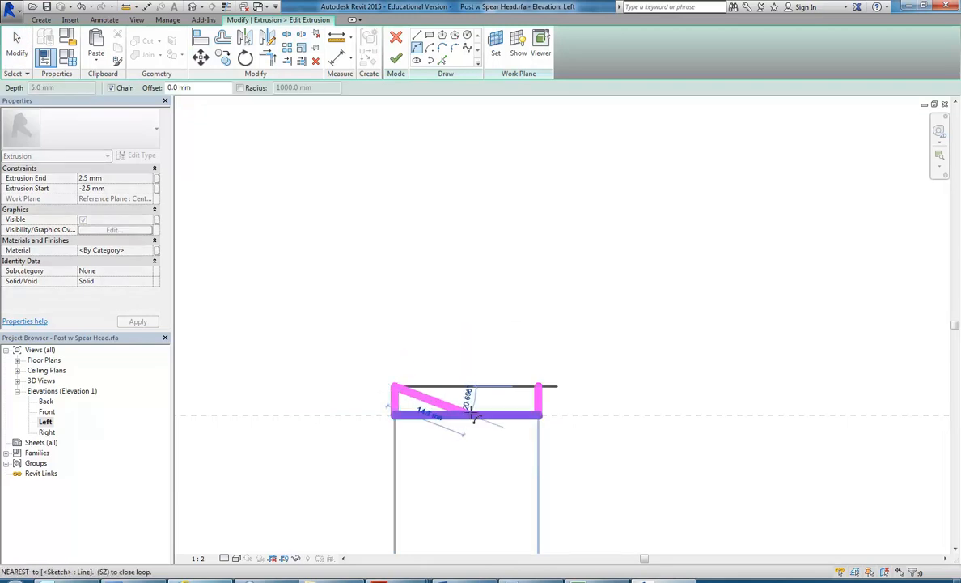
pyautogui.press('Escape')
# Draw a vertical centre line upward from the midpoint of the sketch's base line to the intended spear tip.
pyautogui.click(418, 41)
pyautogui.click(417, 36)
pyautogui.click(468, 413)
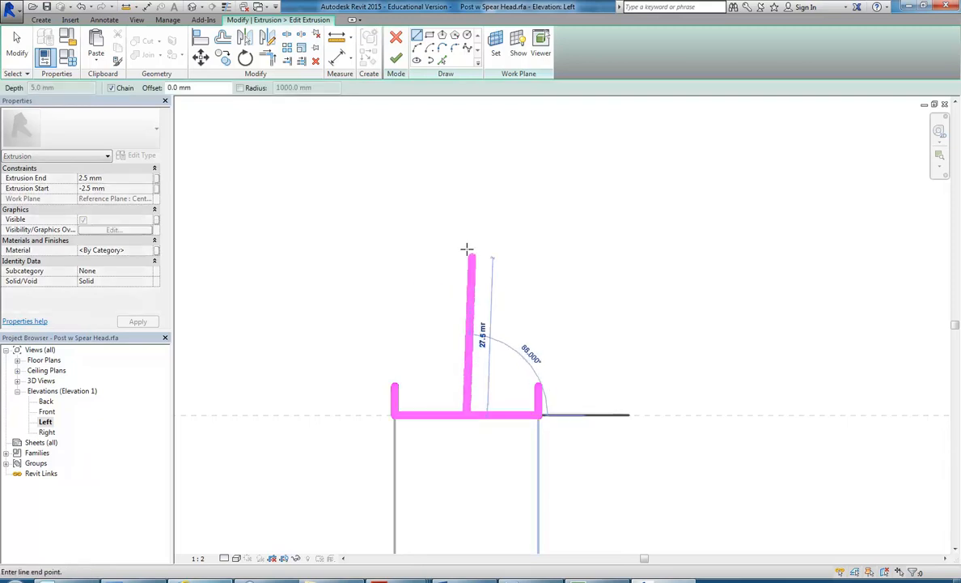
pyautogui.click(466, 206)
pyautogui.press('Escape')
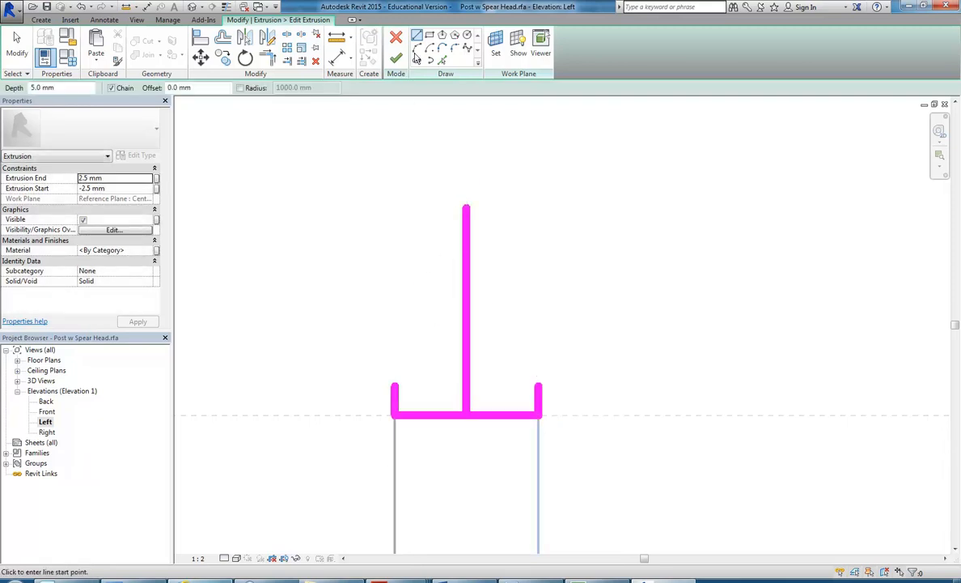
# Draw an arc of about 44.6 mm radius from the top of the left short line to the centre line's top end.
pyautogui.click(395, 388)
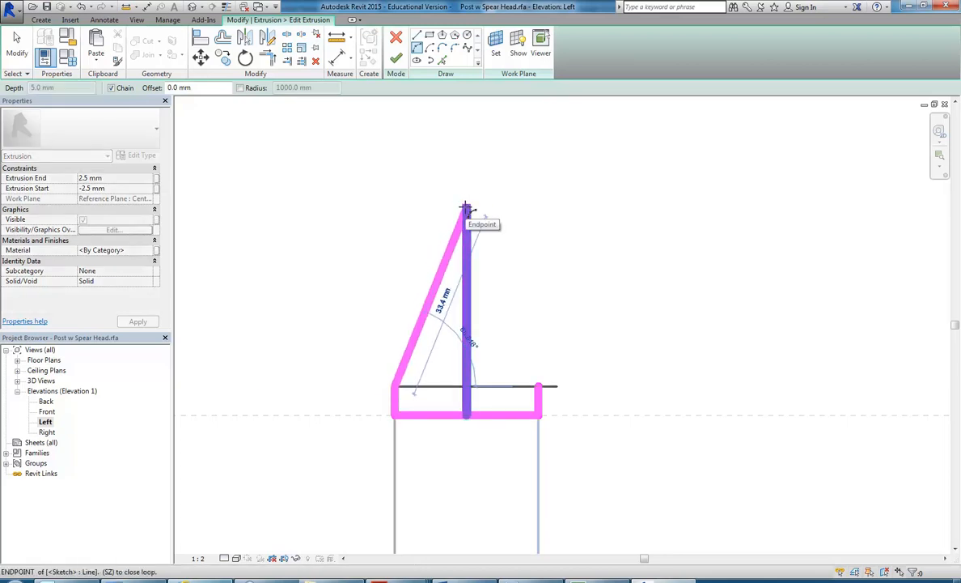
pyautogui.click(466, 208)
pyautogui.click(435, 256)
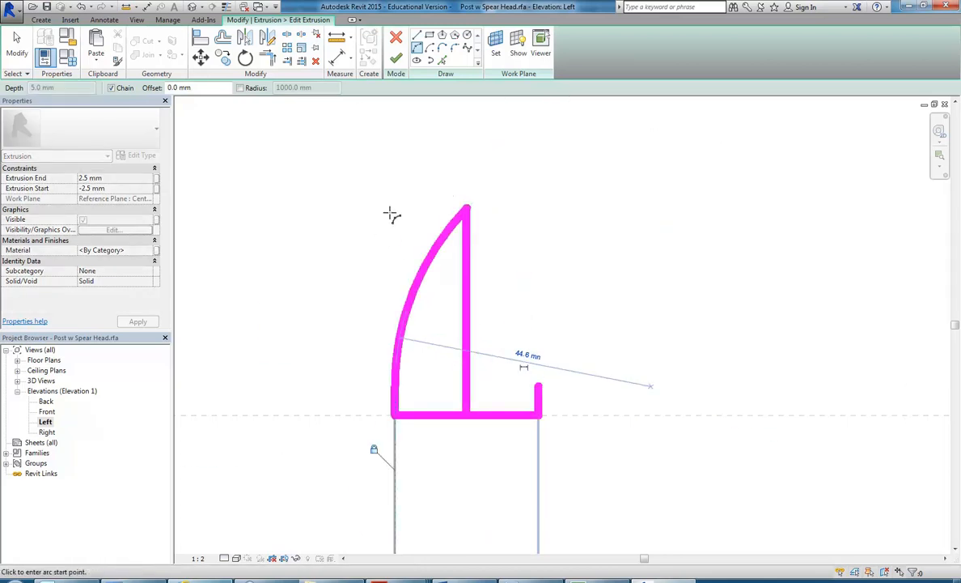
pyautogui.press('Escape')
pyautogui.press('Escape')
pyautogui.click(467, 262)
pyautogui.press('Delete')
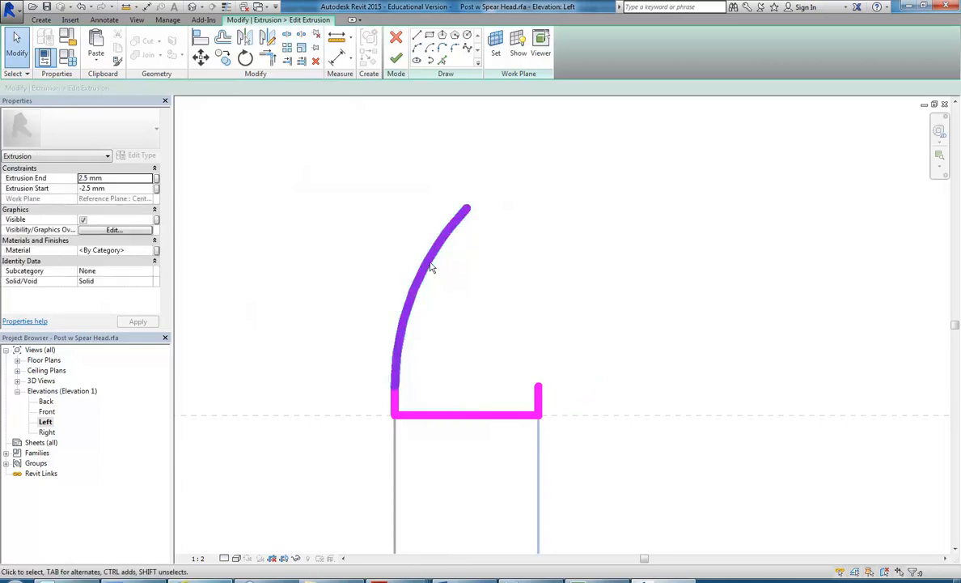
pyautogui.hotkey('ctrl', 'z')
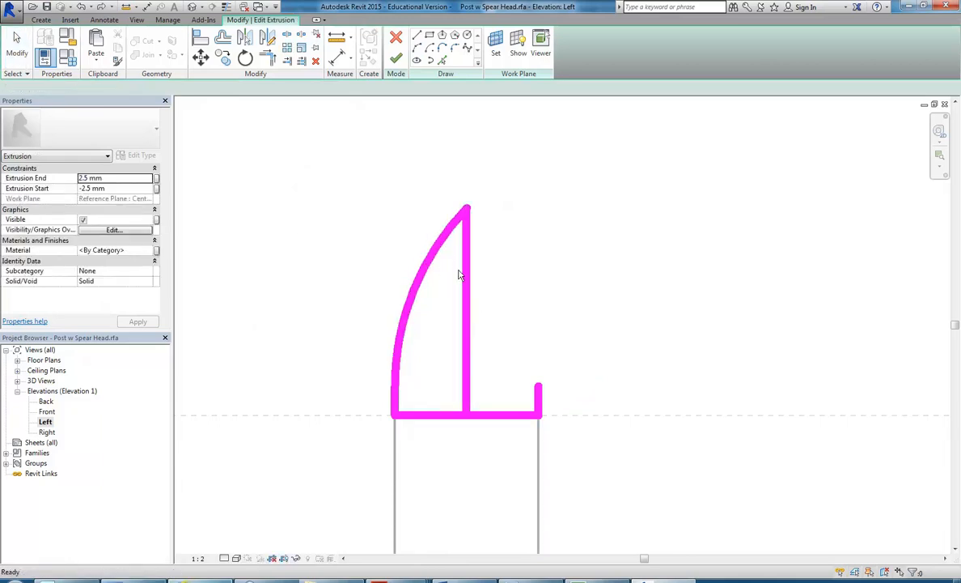
# Mirror the arc about the vertical centre line to form the other side of the spear head.
pyautogui.click(431, 261)
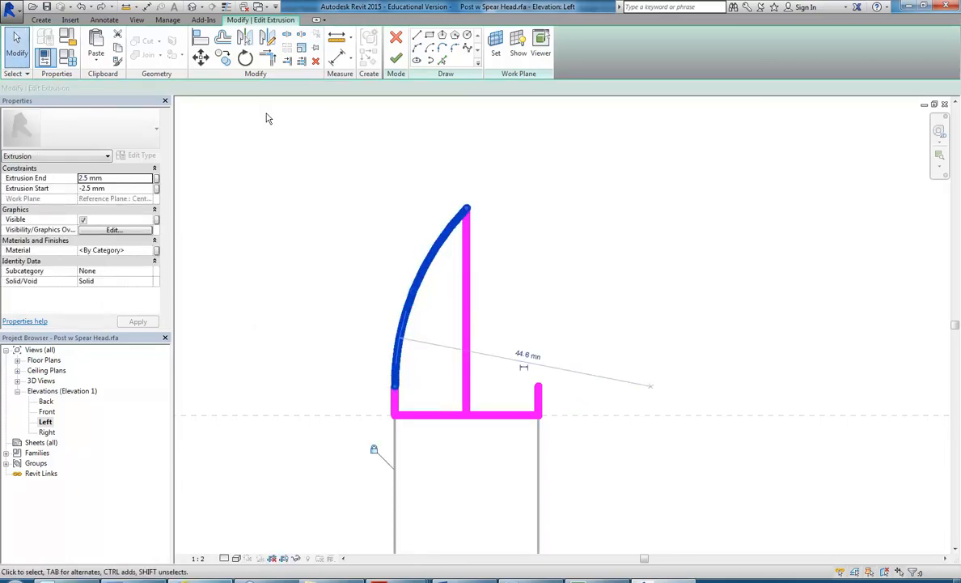
pyautogui.click(244, 40)
pyautogui.click(468, 315)
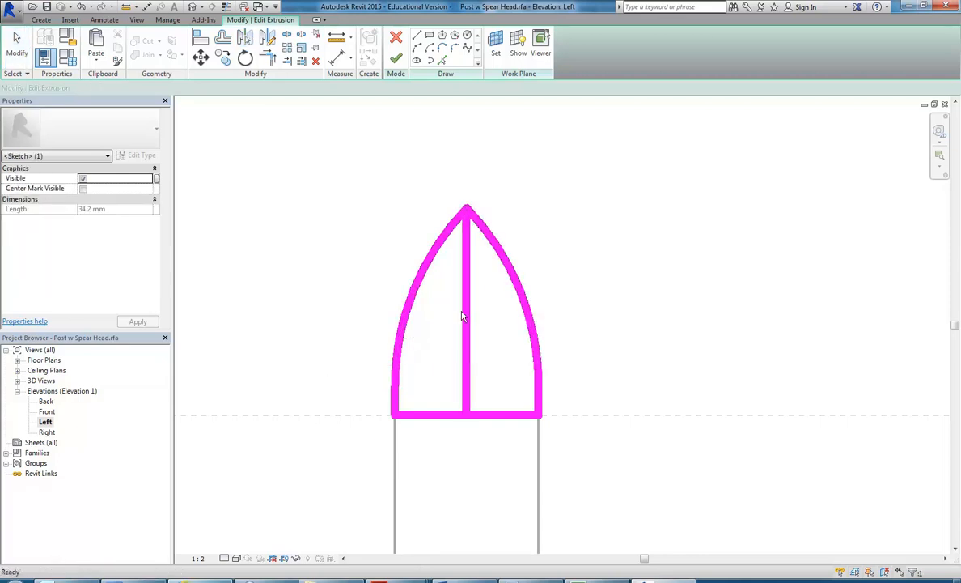
# Delete the vertical centre line from the spear head sketch and finish editing the extrusion.
pyautogui.click(468, 318)
pyautogui.press('Delete')
pyautogui.scroll(-2, 339, 274)
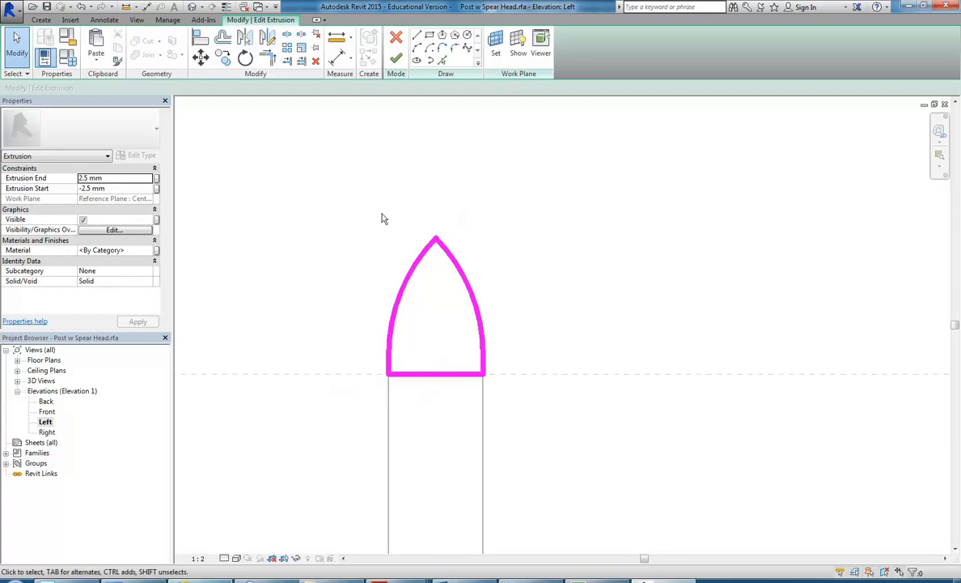
pyautogui.click(396, 59)
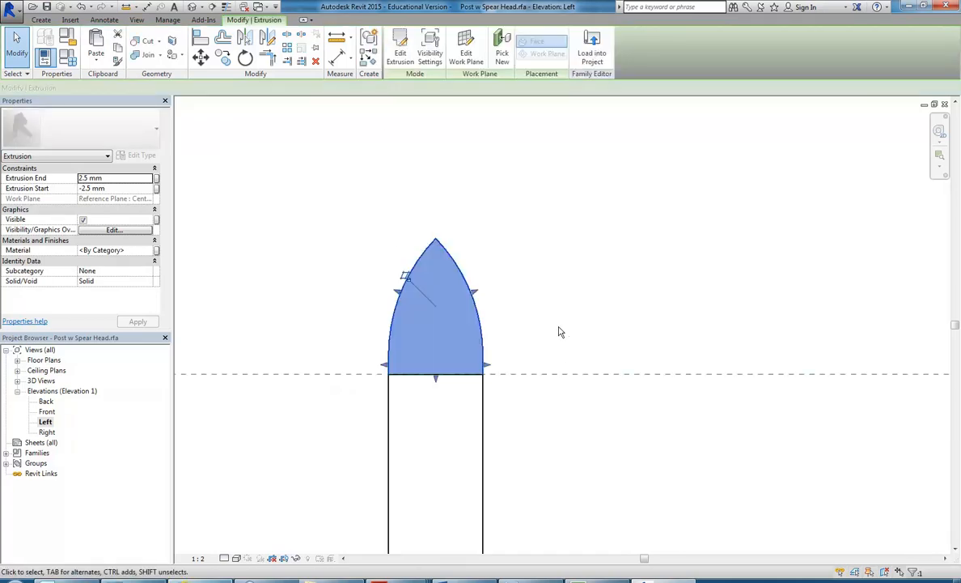
pyautogui.click(562, 303)
pyautogui.scroll(-5, 526, 288)
pyautogui.moveTo(595, 384); pyautogui.dragTo(654, 361, button='middle')
pyautogui.moveTo(570, 330); pyautogui.dragTo(602, 330, button='middle')
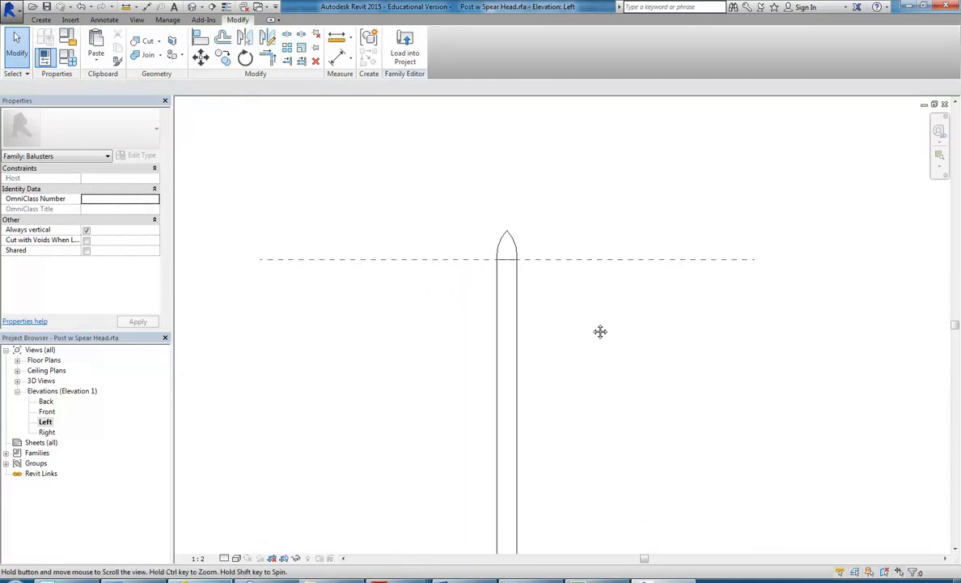
# Check the Top of Post reference plane and set the Baluster Height dimension to 1500 mm in the Front elevation.
pyautogui.click(594, 259)
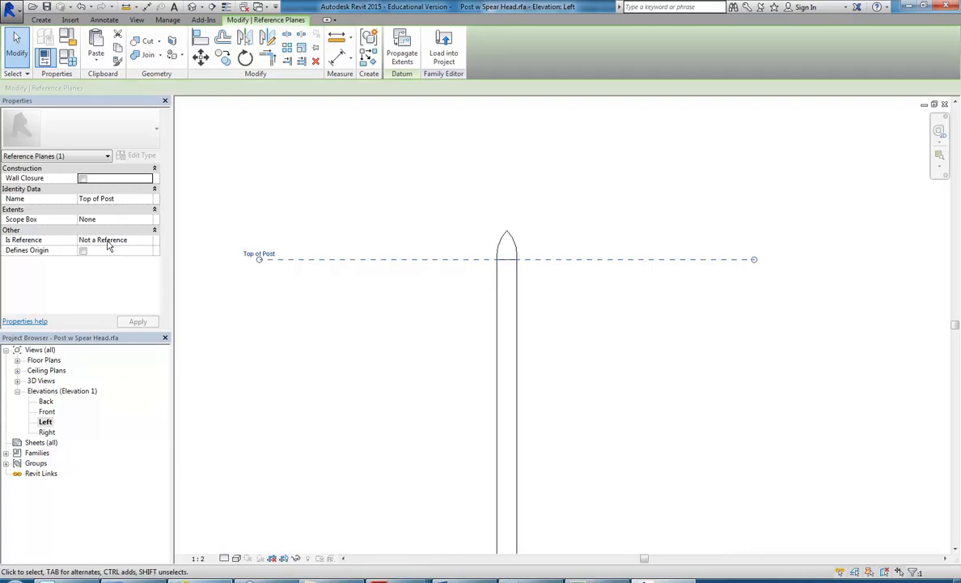
pyautogui.click(343, 320)
pyautogui.scroll(-2, 380, 289)
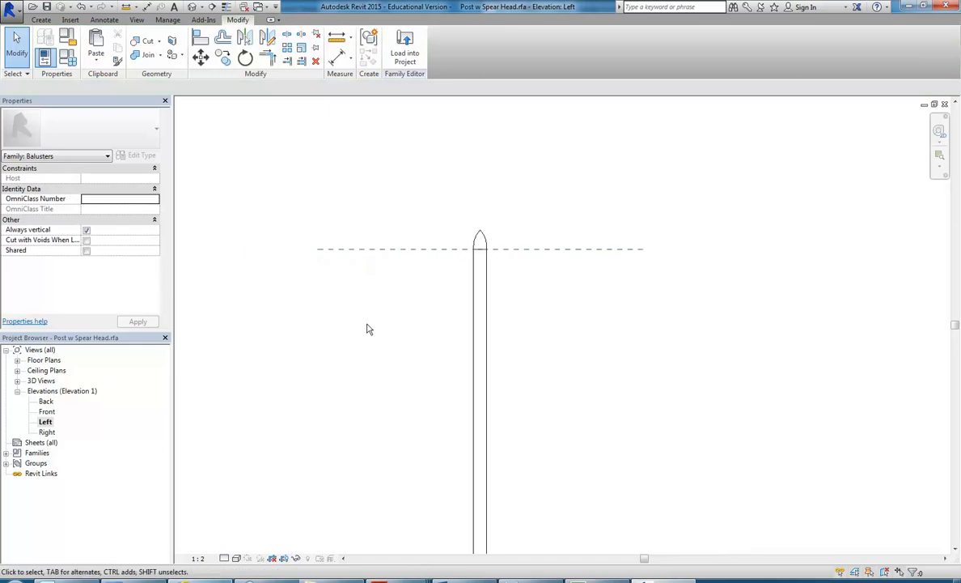
pyautogui.doubleClick(46, 411)
pyautogui.moveTo(415, 349); pyautogui.dragTo(432, 262, button='middle')
pyautogui.scroll(-1, 422, 280)
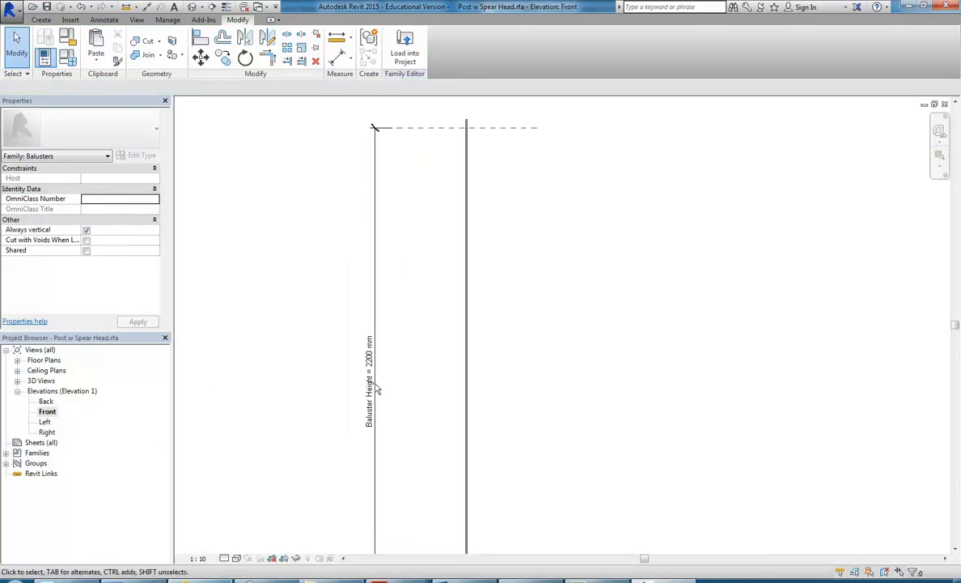
pyautogui.click(368, 381)
pyautogui.click(366, 383)
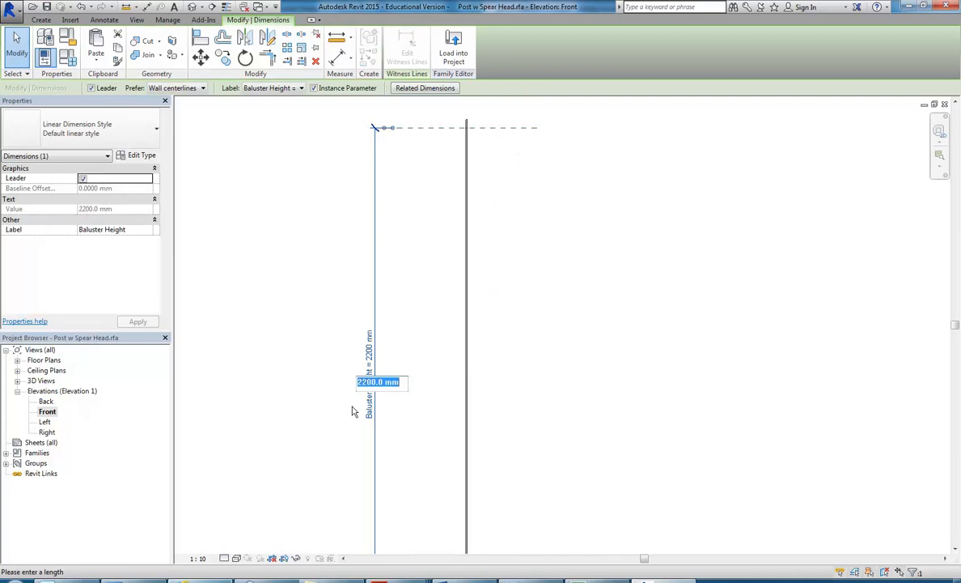
pyautogui.write('1500')
pyautogui.press('Return')
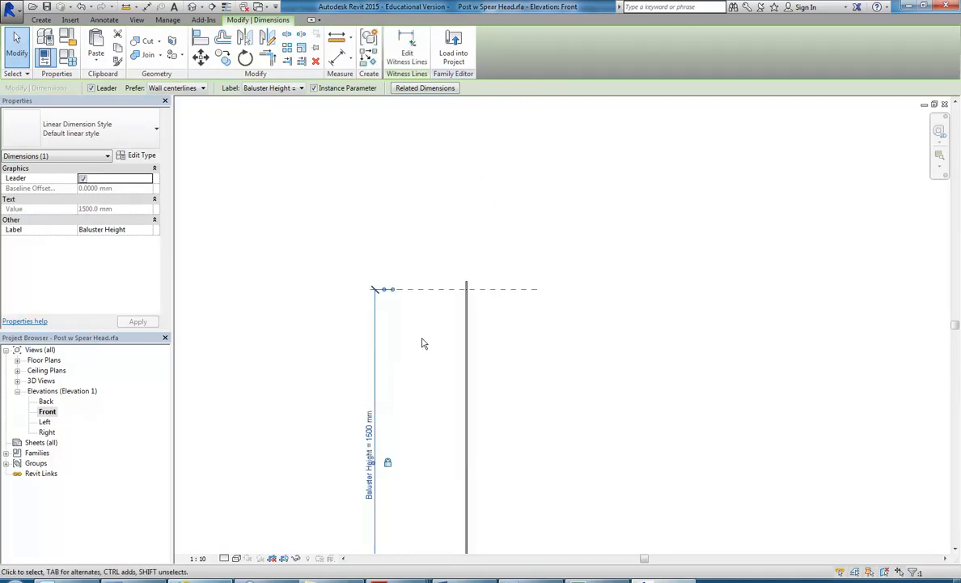
# Examine the spear head extrusion at the post's top in the Front elevation and the whole post in the Left elevation.
pyautogui.click(427, 343)
pyautogui.scroll(2, 467, 299)
pyautogui.scroll(2, 467, 303)
pyautogui.click(472, 262)
pyautogui.scroll(3, 442, 234)
pyautogui.press('Escape')
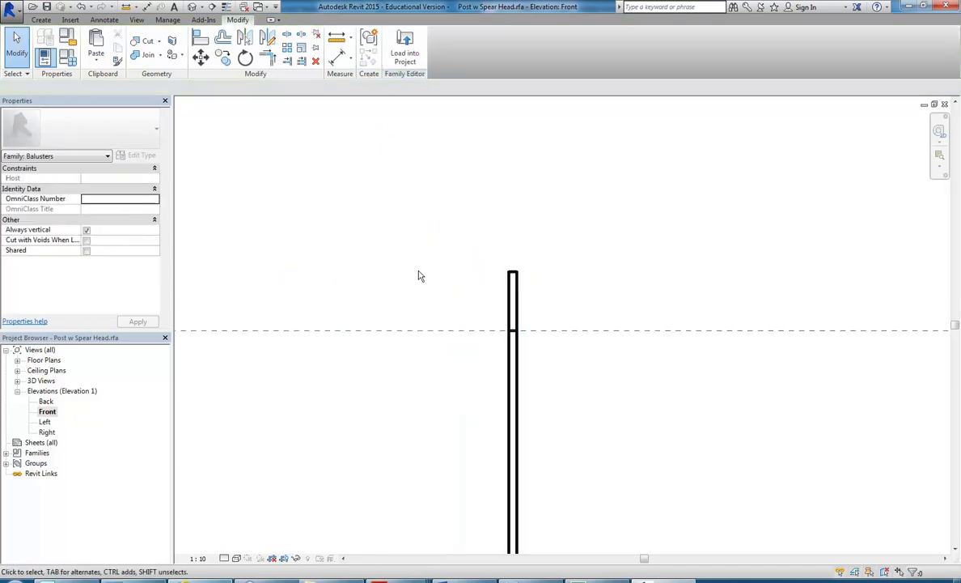
pyautogui.click(511, 293)
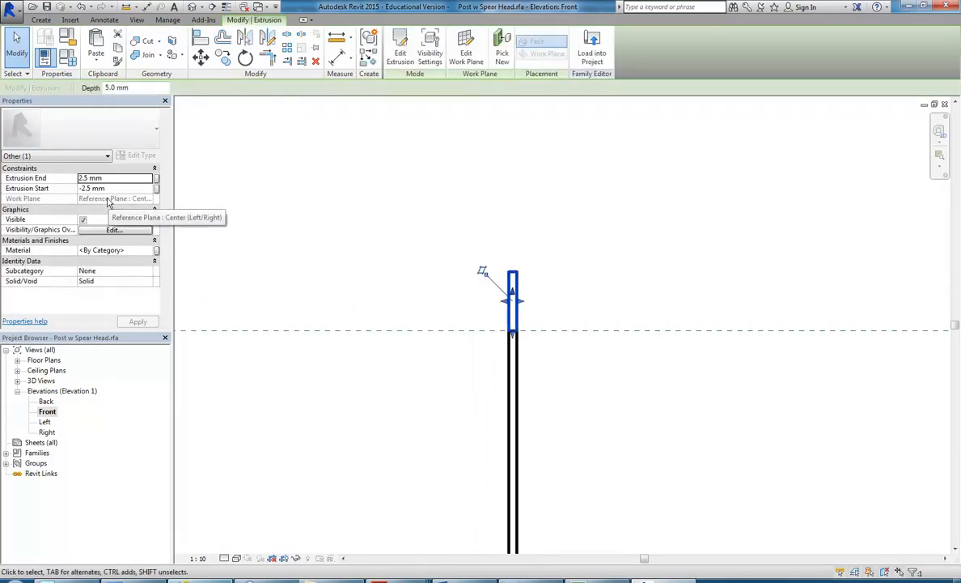
pyautogui.press('Escape')
pyautogui.scroll(5, 343, 371)
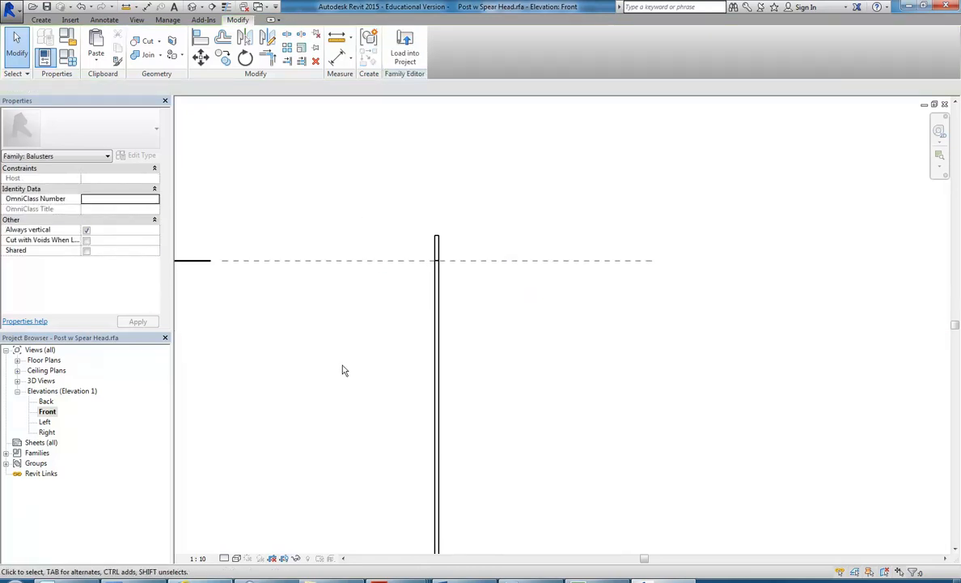
pyautogui.doubleClick(44, 421)
pyautogui.rightClick(395, 275)
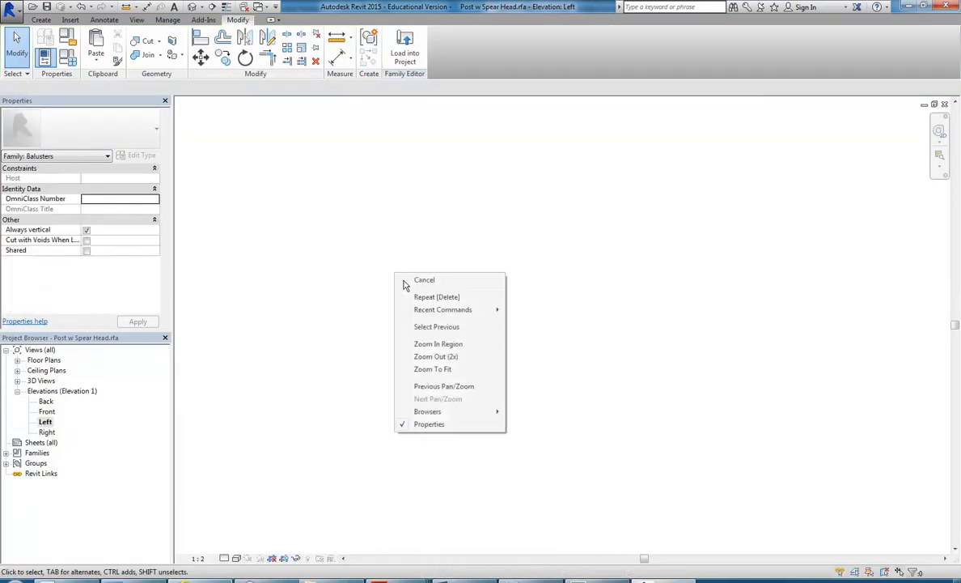
pyautogui.click(436, 370)
pyautogui.moveTo(467, 252); pyautogui.dragTo(402, 294, button='middle')
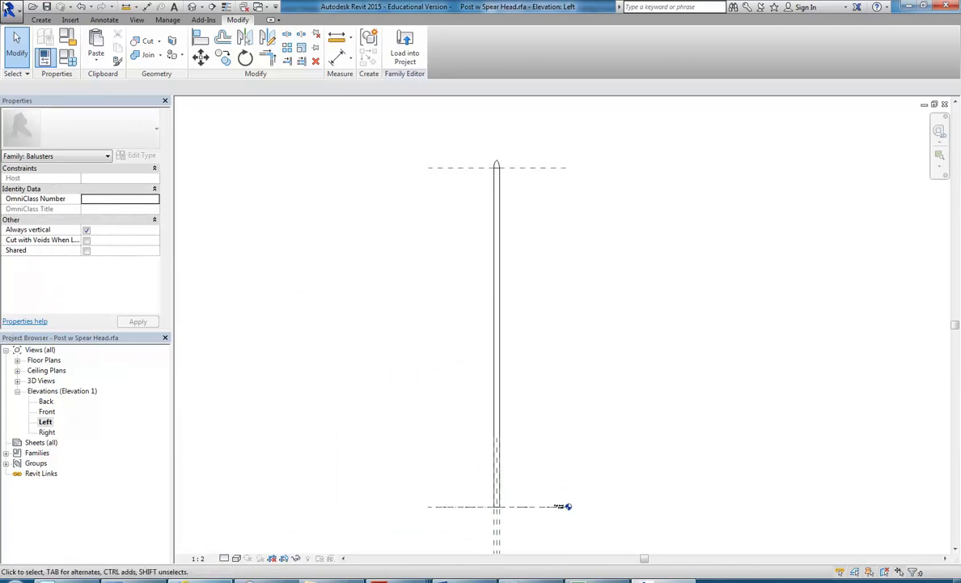
# Start saving a copy of the family, choosing the Balusters folder of the Revit Library as its location.
pyautogui.click(10, 8)
pyautogui.click(20, 141)
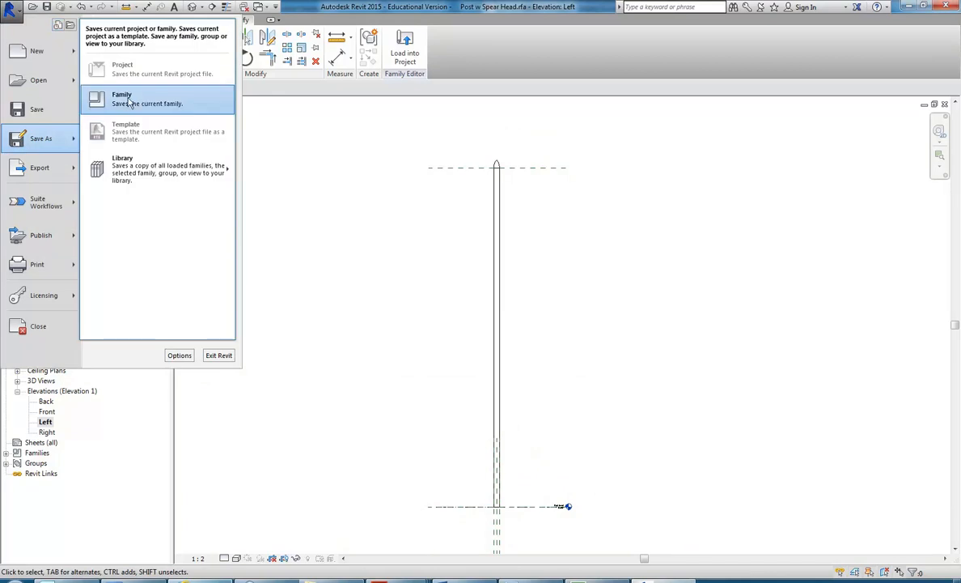
pyautogui.click(127, 101)
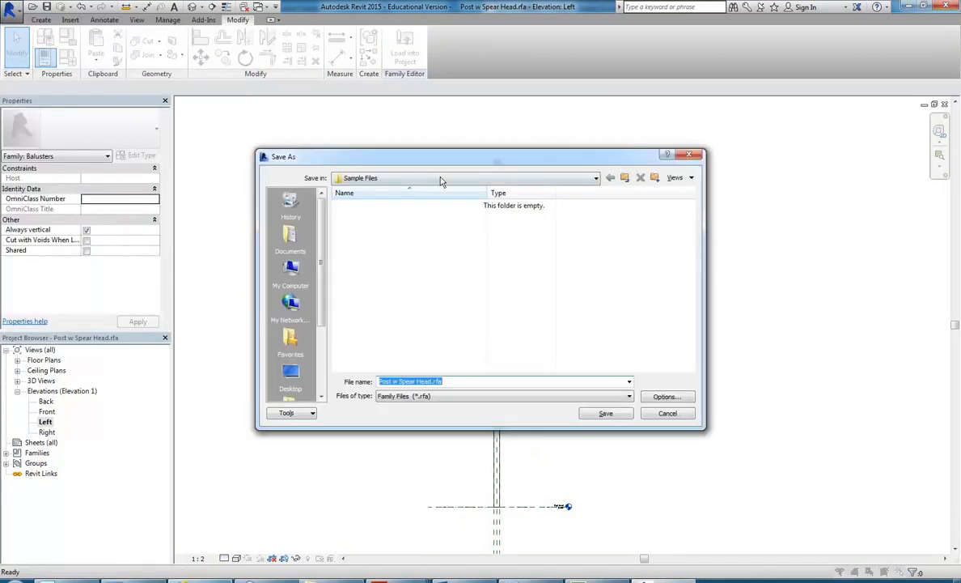
pyautogui.click(441, 180)
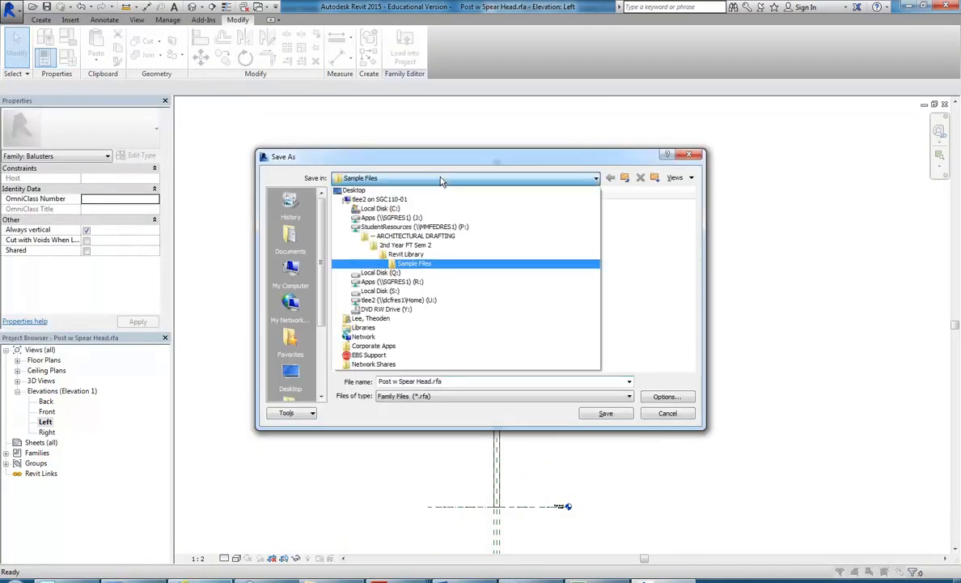
pyautogui.click(401, 254)
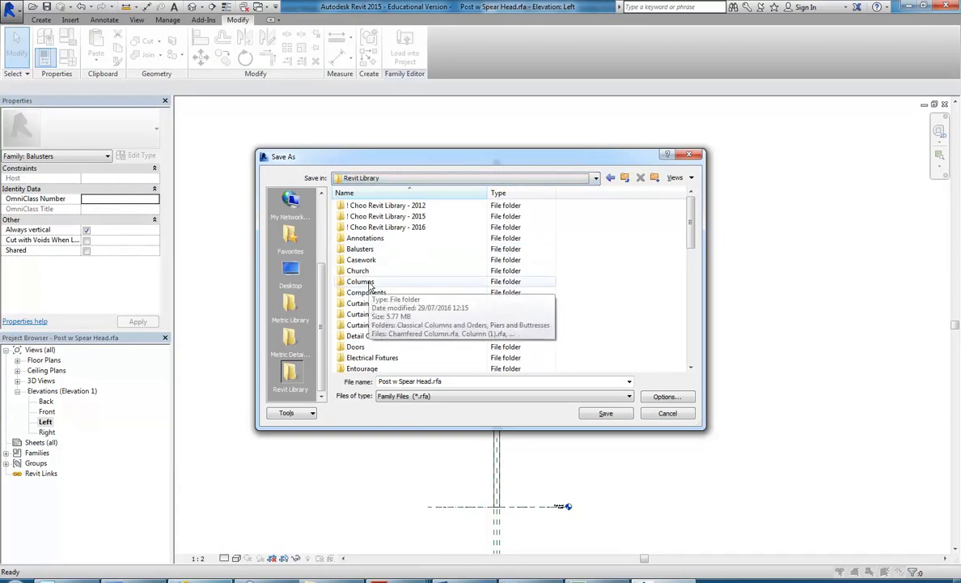
pyautogui.doubleClick(366, 250)
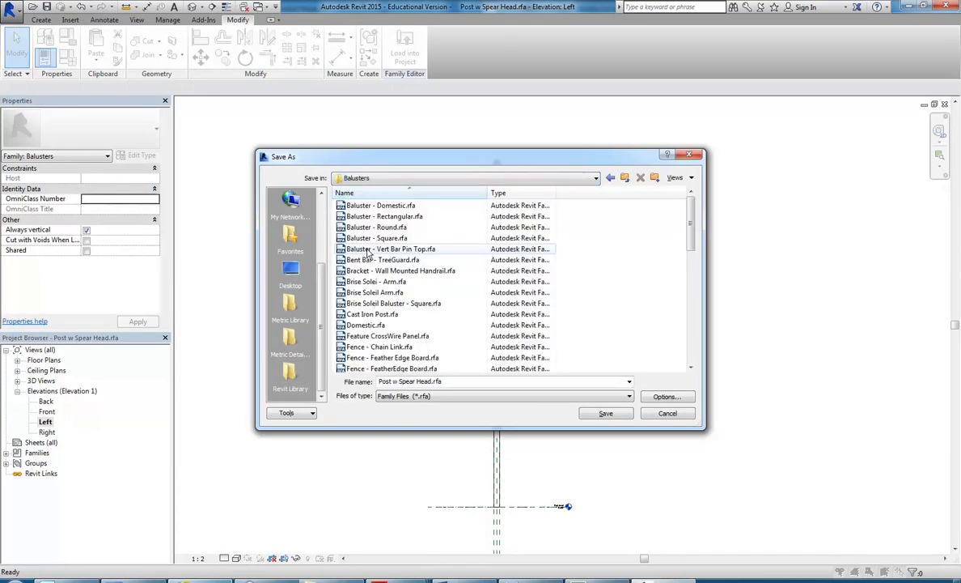
# Name the family file Post w Pointed Head and save it.
pyautogui.moveTo(381, 381); pyautogui.dragTo(449, 381)
pyautogui.click(400, 383)
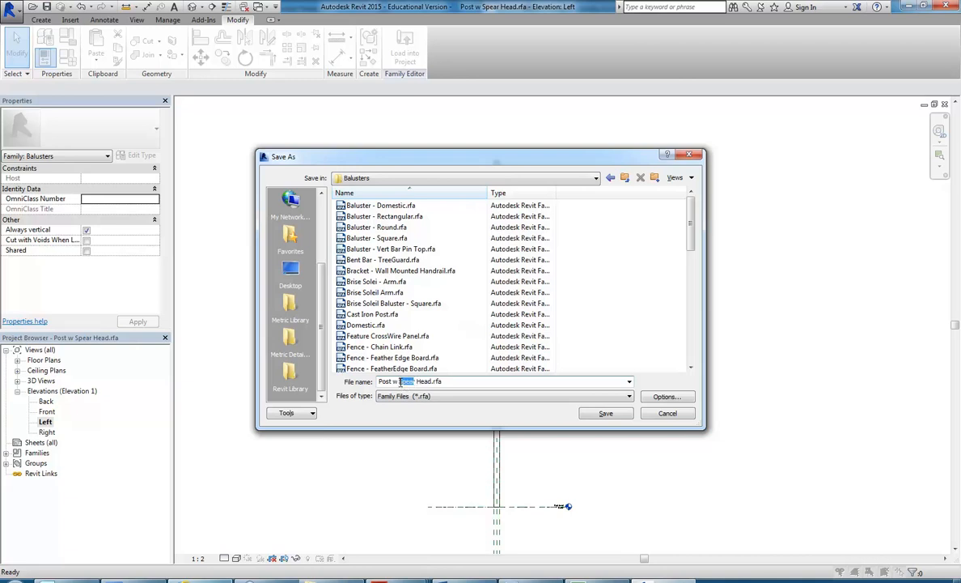
pyautogui.write('Pon')
pyautogui.press('BackSpace')
pyautogui.press('BackSpace')
pyautogui.write('inted')
pyautogui.press('Delete')
pyautogui.press('Delete')
pyautogui.click(598, 416)
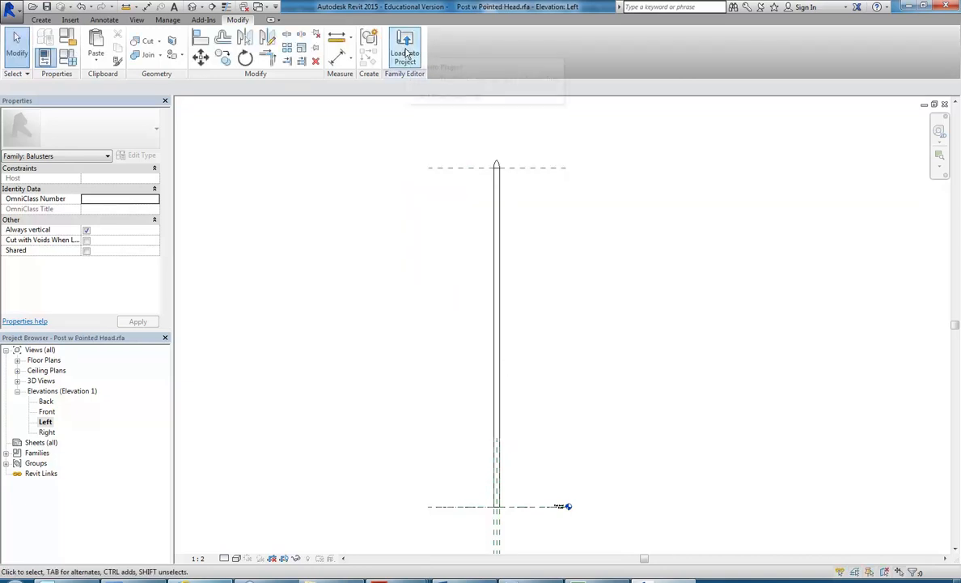
# Load the family into Fences.rvt only, excluding the Faculty Building Proposed St George v3.rvt project.
pyautogui.click(406, 52)
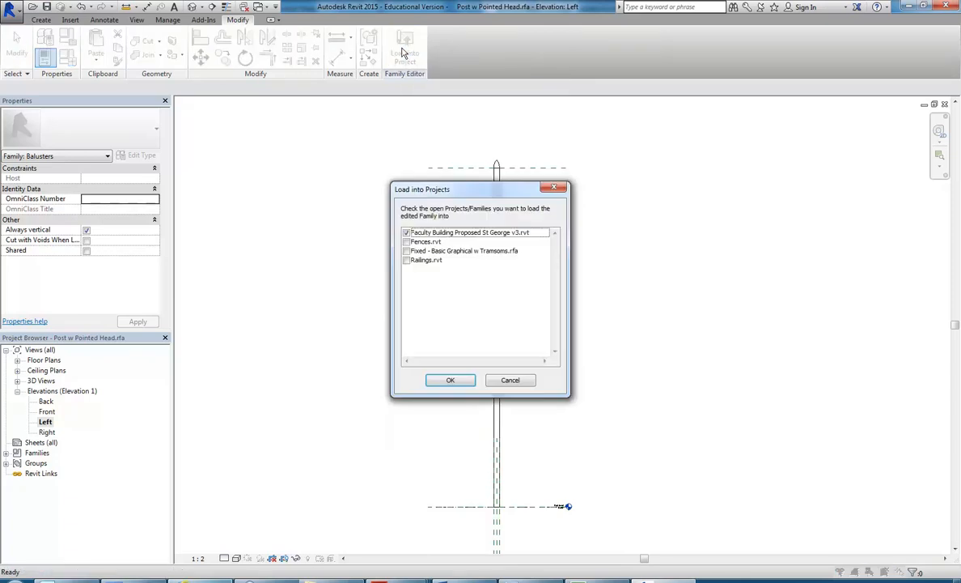
pyautogui.click(406, 233)
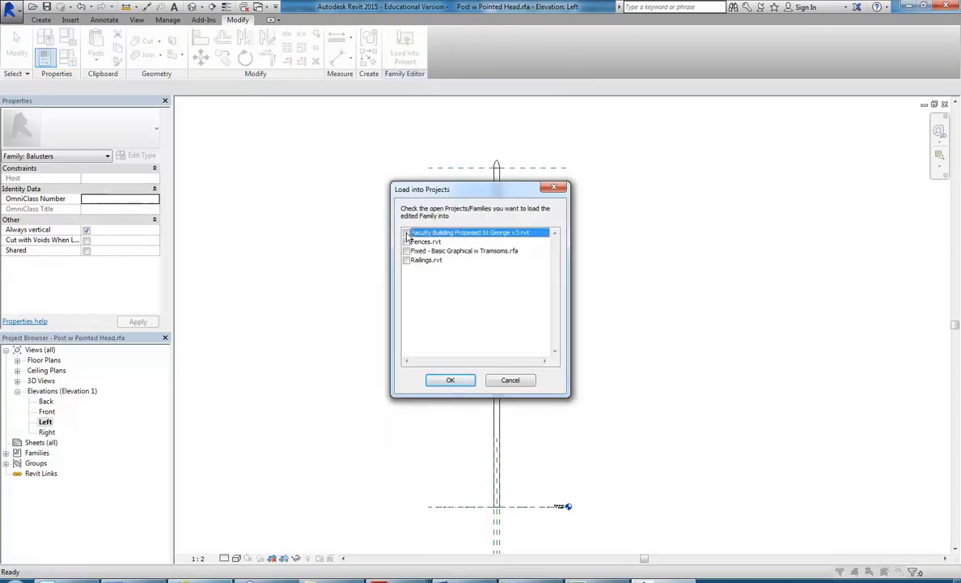
pyautogui.click(407, 242)
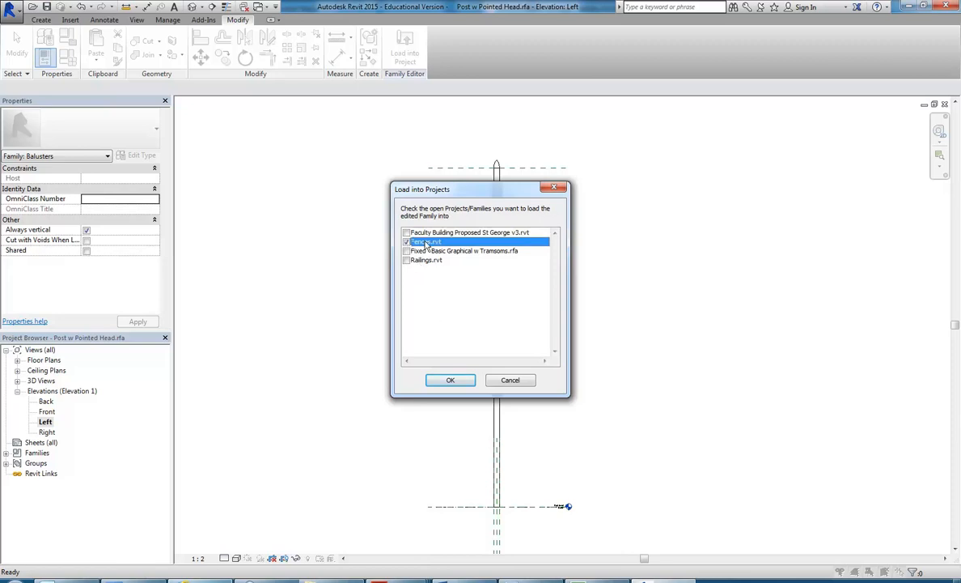
pyautogui.click(450, 380)
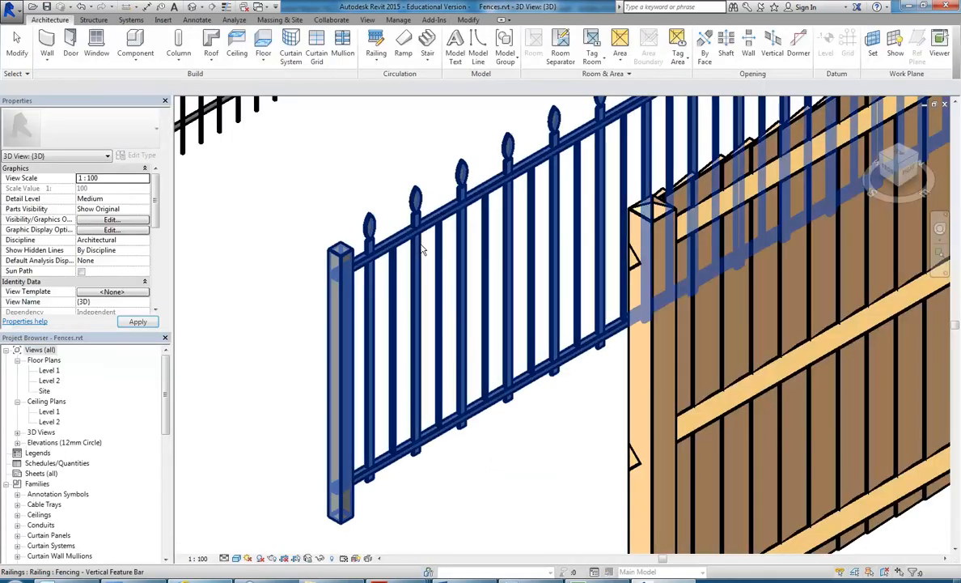
# Examine the Fencing - Vertical Feature Bar railing among the sample fences in the 3D view.
pyautogui.scroll(-4, 418, 250)
pyautogui.click(425, 391)
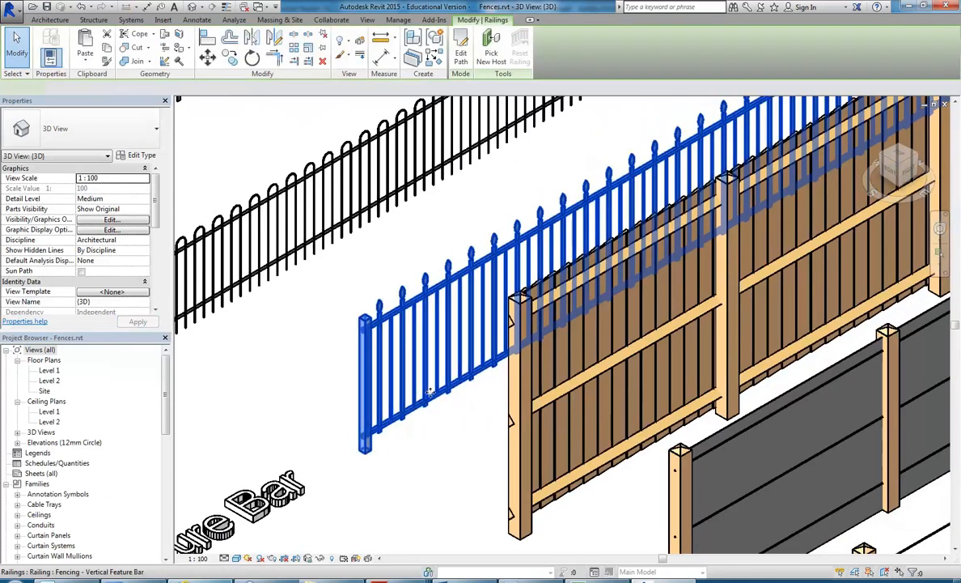
pyautogui.keyDown('shift'); pyautogui.moveTo(416, 424); pyautogui.dragTo(367, 365, button='middle'); pyautogui.keyUp('shift')
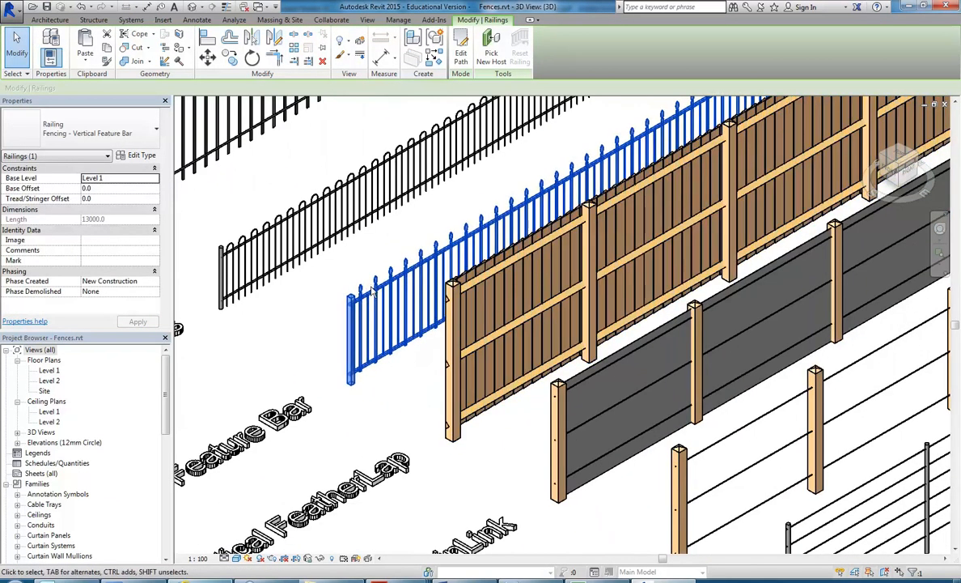
pyautogui.keyDown('shift'); pyautogui.moveTo(384, 361); pyautogui.dragTo(394, 343, button='middle'); pyautogui.keyUp('shift')
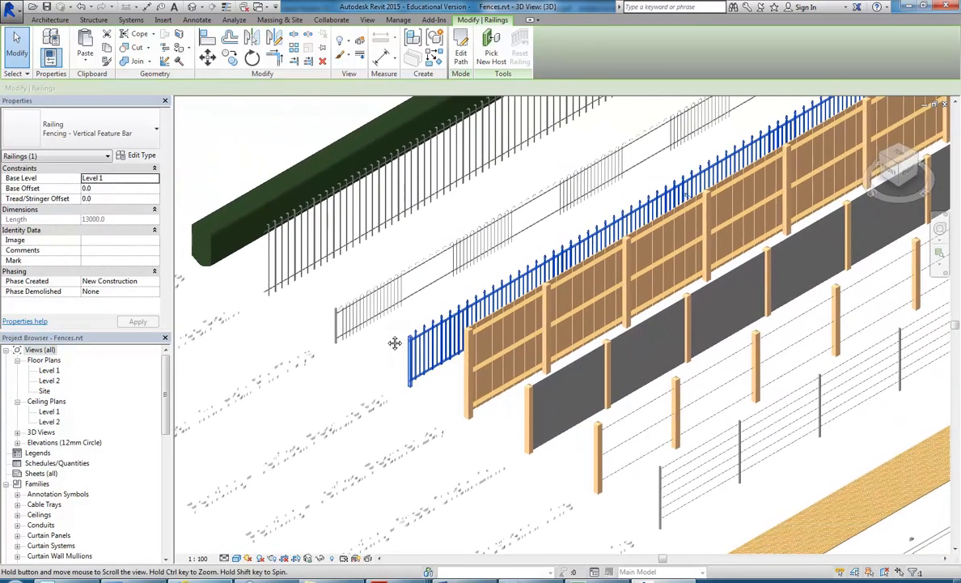
pyautogui.scroll(5, 394, 344)
pyautogui.press('Escape')
# Review the baluster placement settings of the Fencing - Tree/Park railing type and leave them without changes.
pyautogui.click(344, 310)
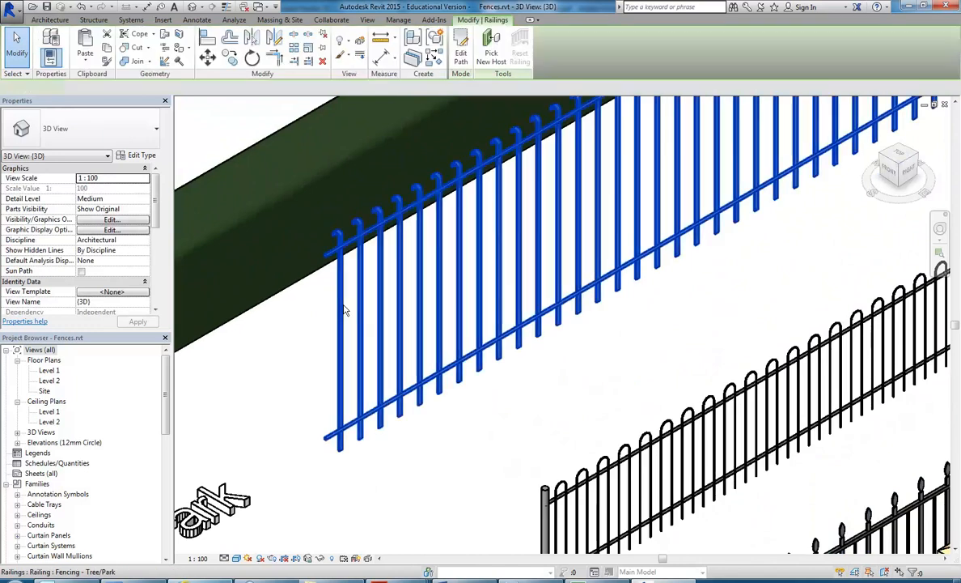
pyautogui.scroll(-5, 344, 310)
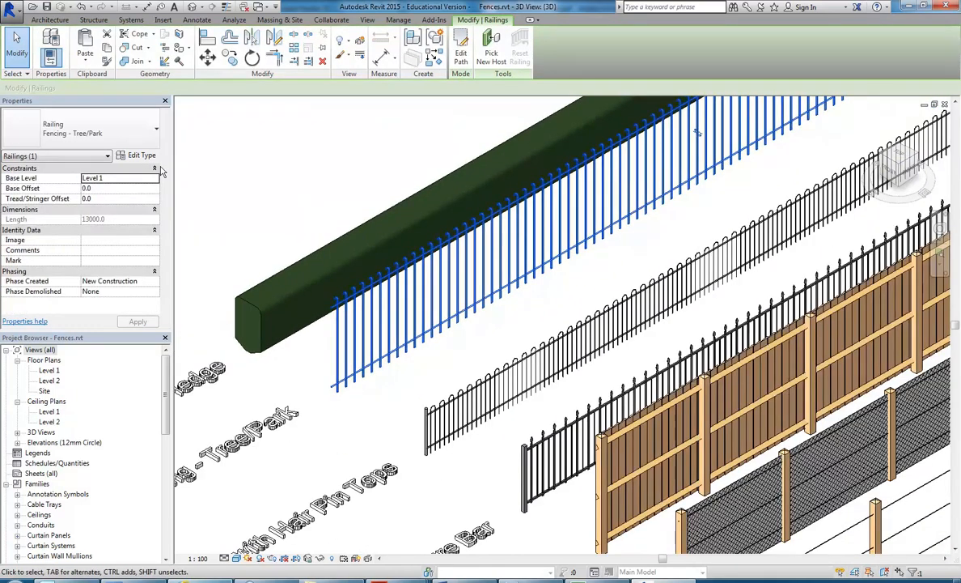
pyautogui.click(136, 155)
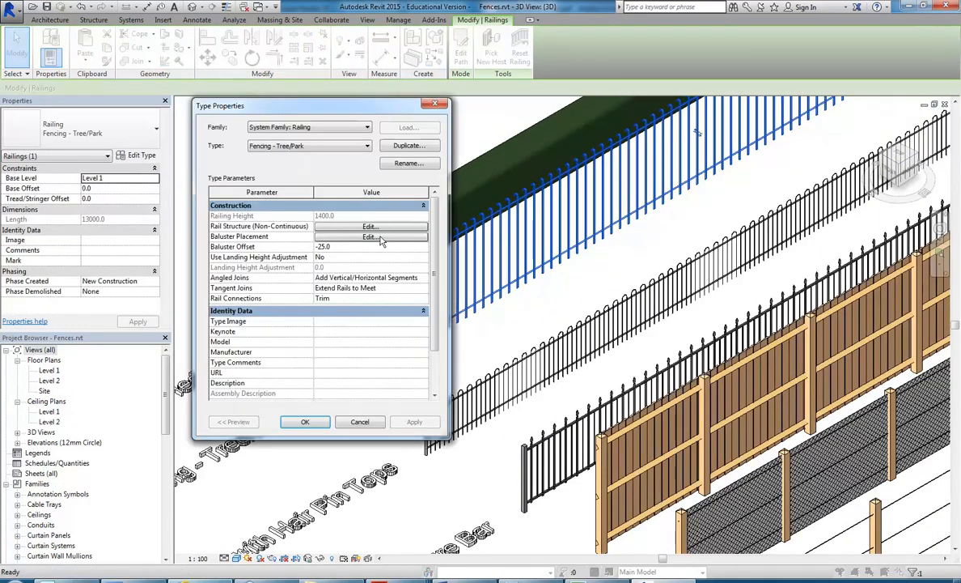
pyautogui.click(372, 237)
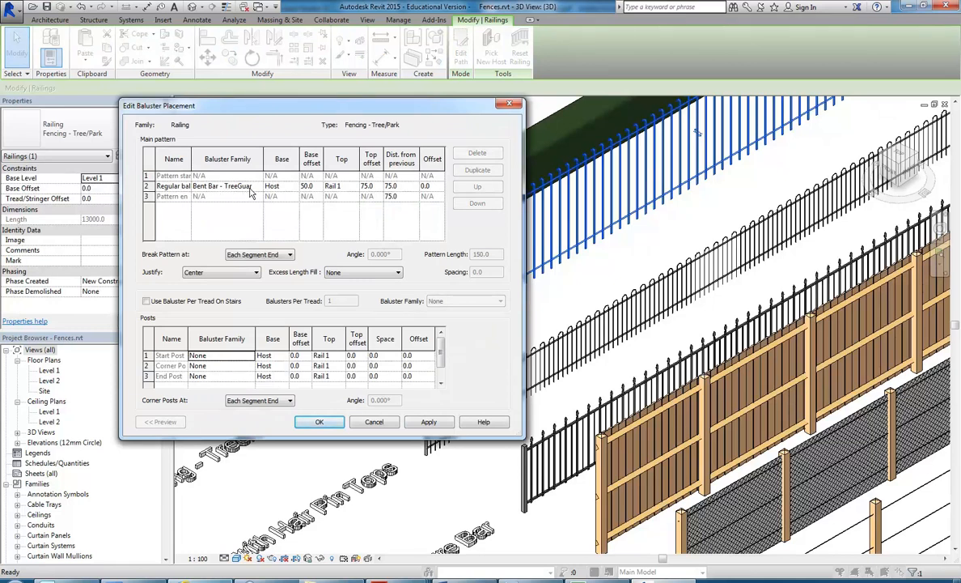
pyautogui.click(372, 424)
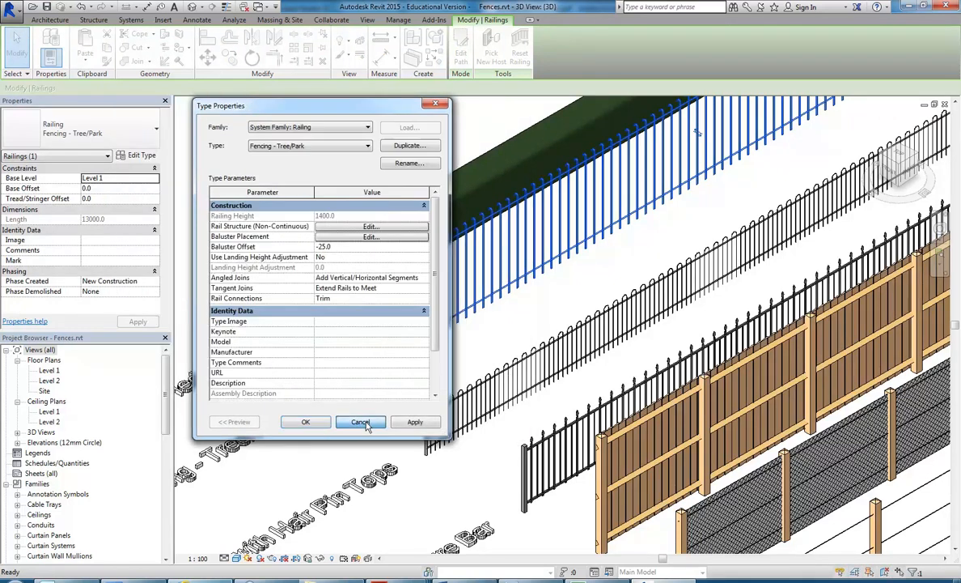
pyautogui.click(367, 425)
pyautogui.click(385, 438)
# Review the Fencing - Vertical FeatherLap baluster placement without changing it, and compare it with the existing site fence in the browser's Street View.
pyautogui.scroll(-1, 401, 450)
pyautogui.scroll(5, 401, 453)
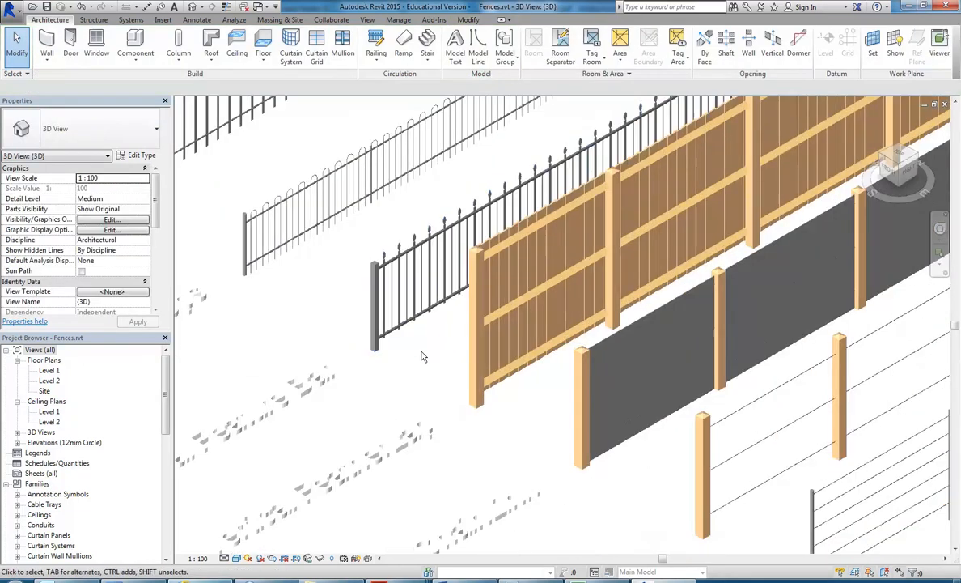
pyautogui.click(476, 391)
pyautogui.scroll(-1, 481, 397)
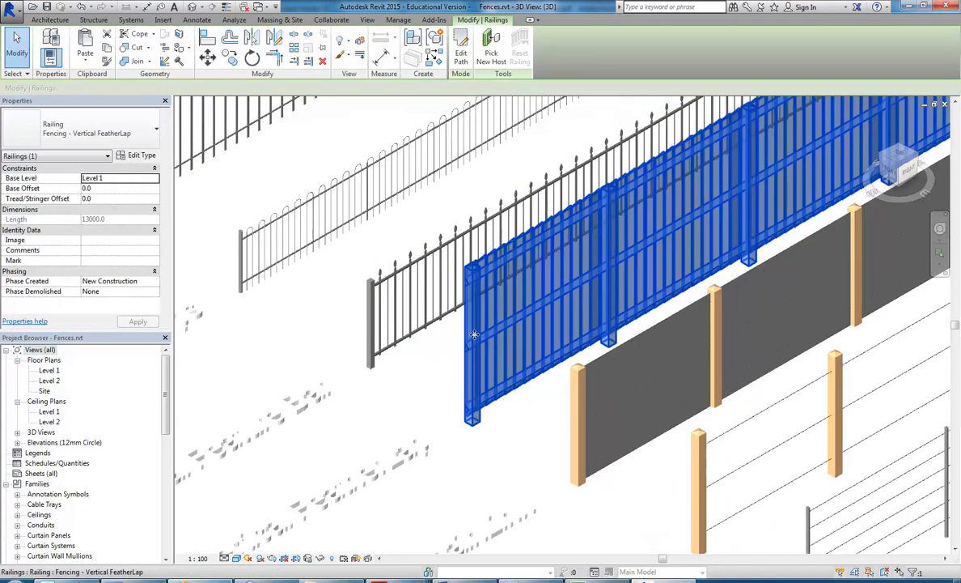
pyautogui.scroll(1, 488, 402)
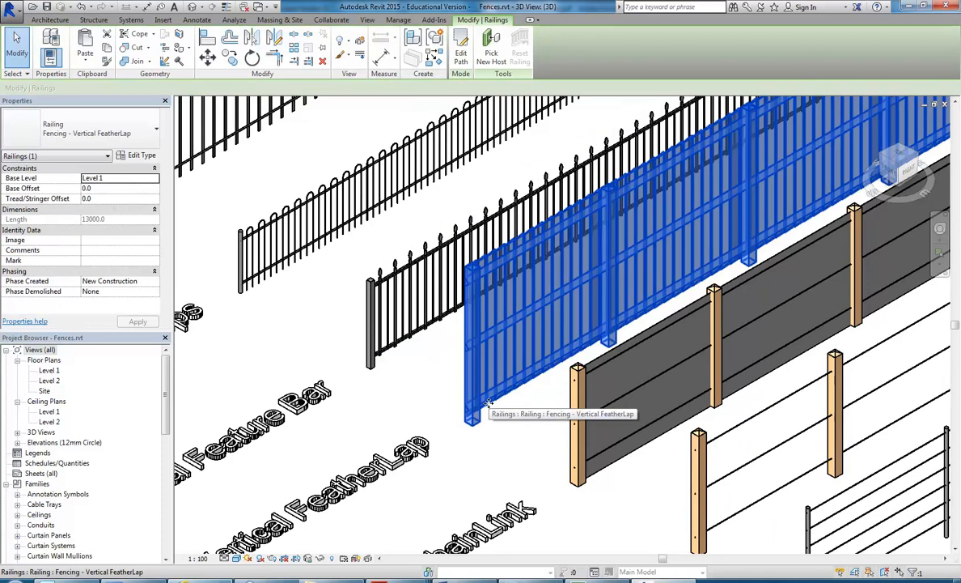
pyautogui.moveTo(507, 348); pyautogui.dragTo(482, 377, button='middle')
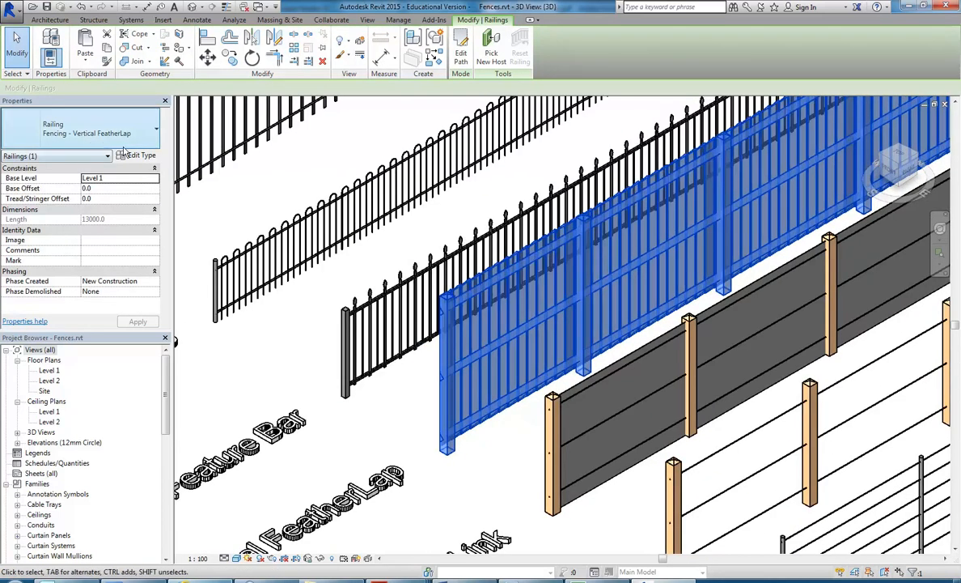
pyautogui.click(123, 154)
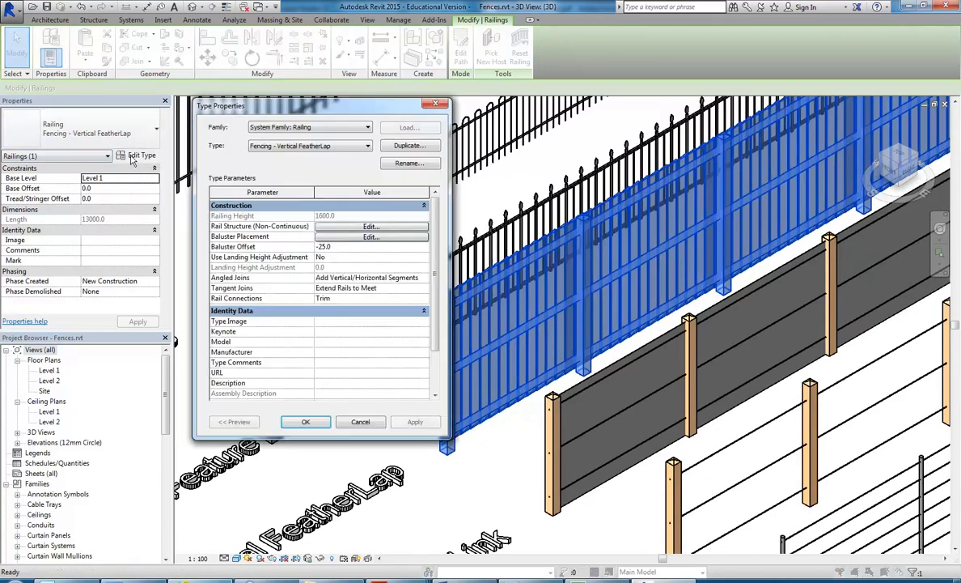
pyautogui.click(369, 237)
pyautogui.moveTo(522, 438); pyautogui.dragTo(623, 543)
pyautogui.moveTo(257, 106); pyautogui.dragTo(195, 27)
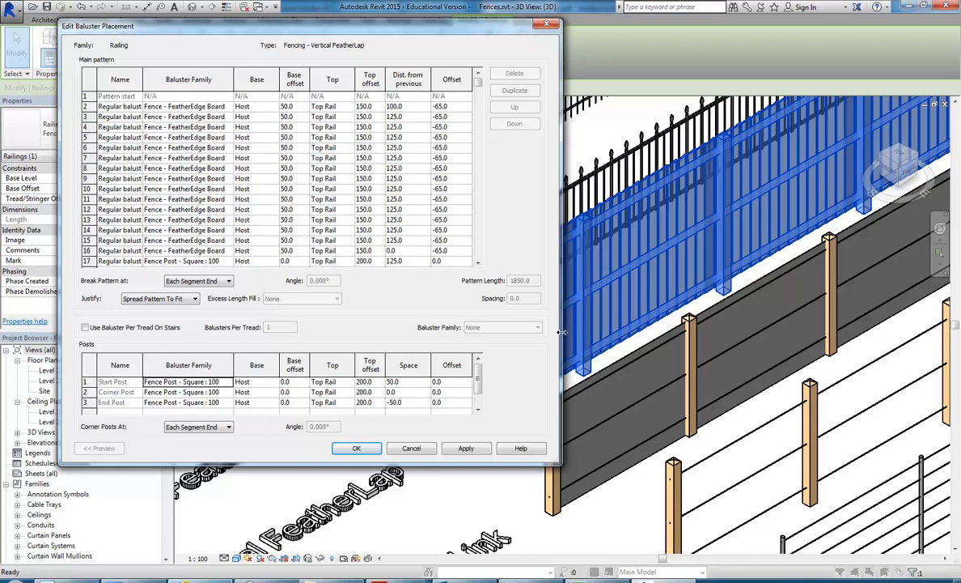
pyautogui.click(411, 449)
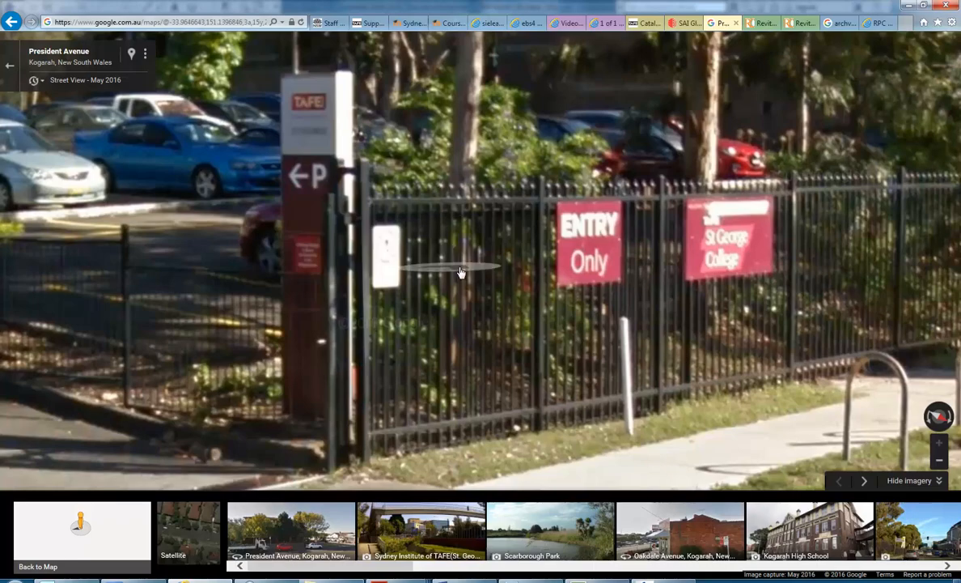
pyautogui.moveTo(460, 272); pyautogui.dragTo(477, 300)
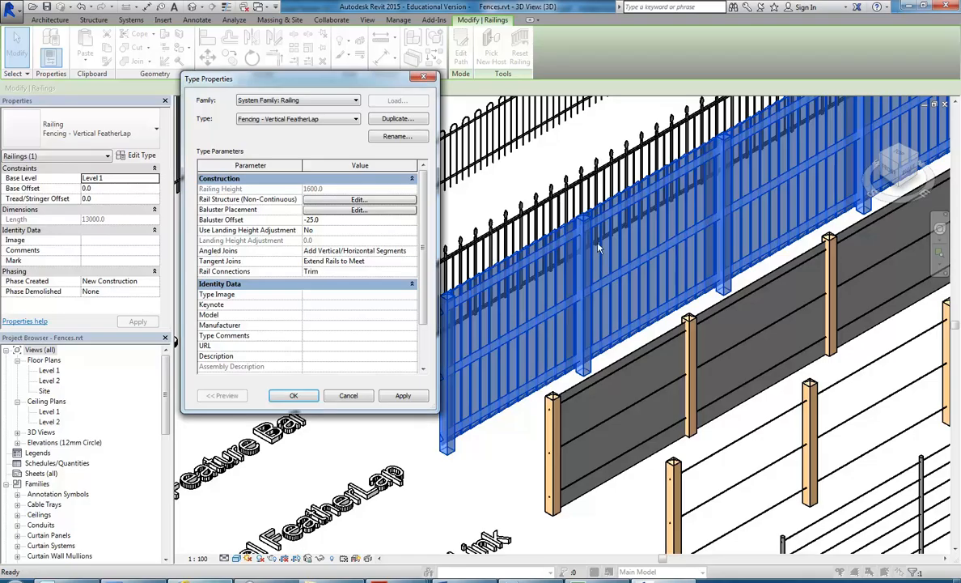
pyautogui.click(348, 397)
# Copy the Fencing - Vertical FeatherLap railing to the empty area on the far side of the hedge.
pyautogui.scroll(-8, 445, 359)
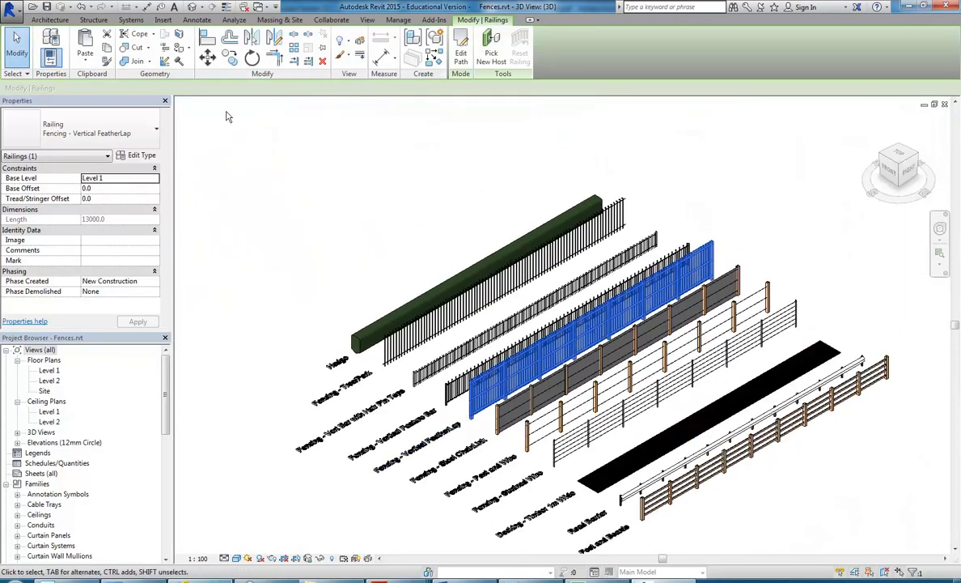
pyautogui.press('m')
pyautogui.press('v')
pyautogui.click(444, 387)
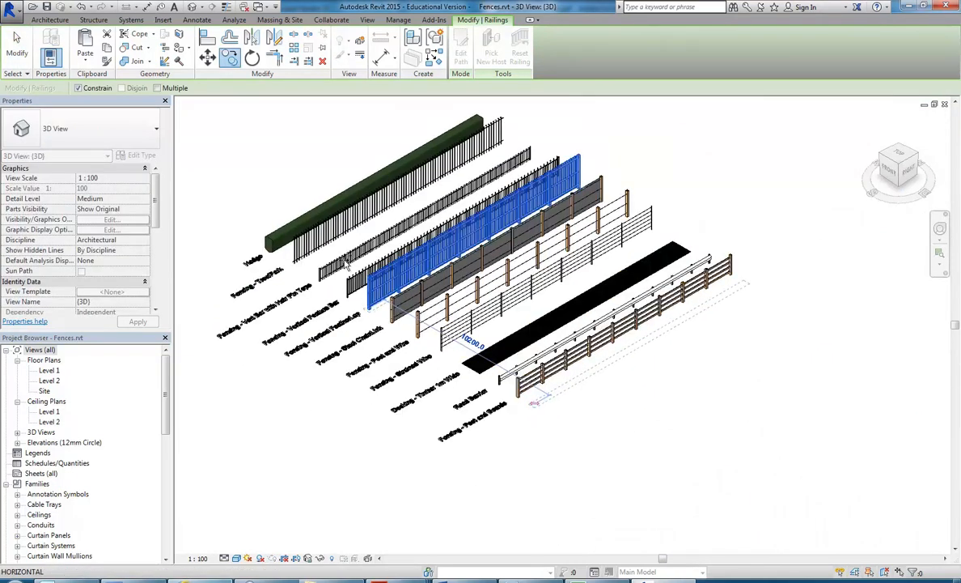
pyautogui.scroll(3, 378, 312)
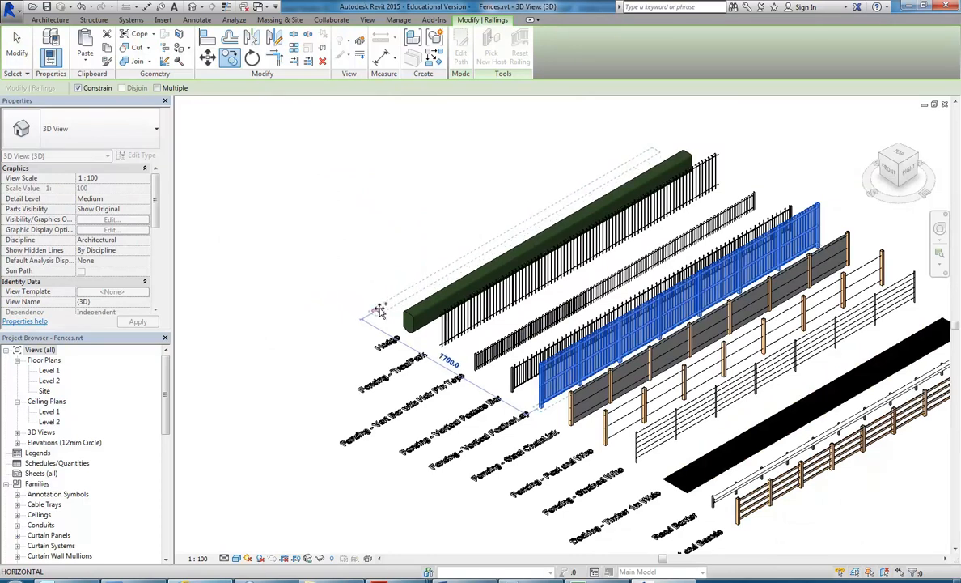
pyautogui.click(366, 301)
# Duplicate the copied railing's type under the name Fencing - Vertical Metal Bars.
pyautogui.scroll(3, 359, 256)
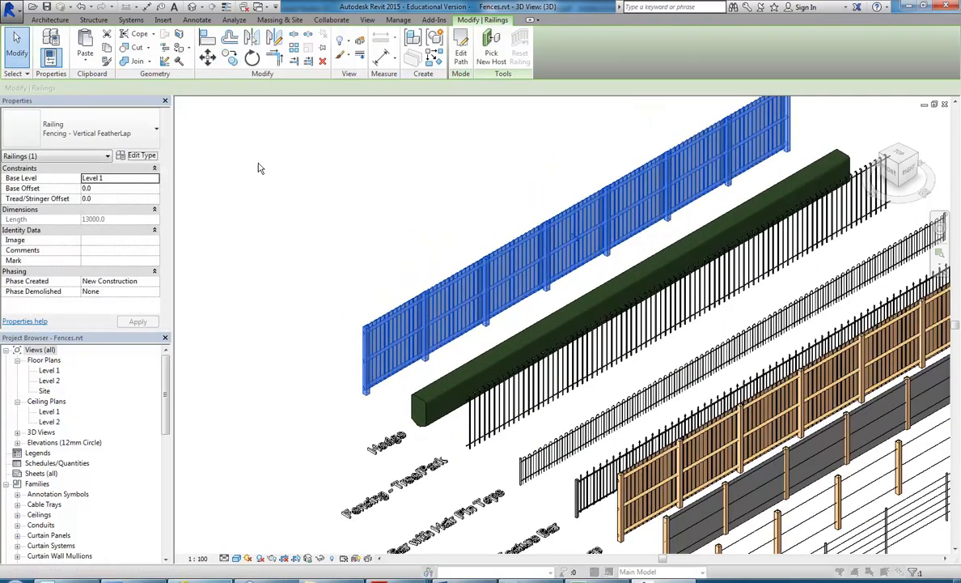
pyautogui.click(139, 157)
pyautogui.click(397, 119)
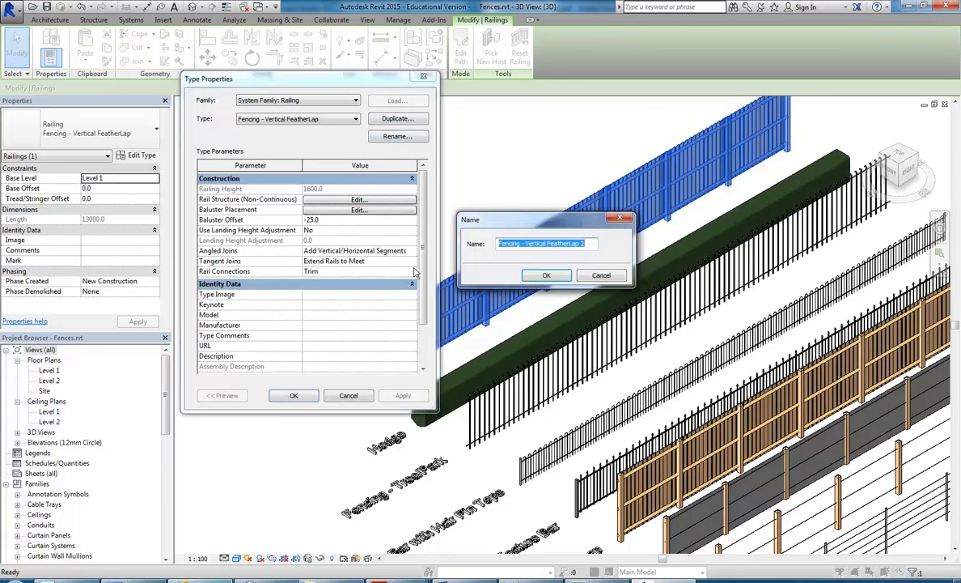
pyautogui.moveTo(546, 242); pyautogui.dragTo(604, 243)
pyautogui.press('BackSpace')
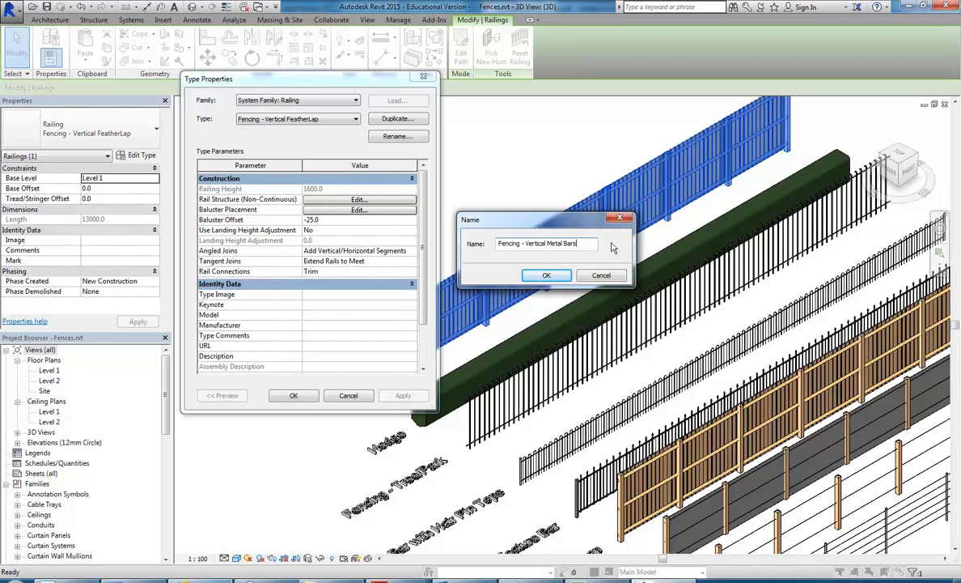
pyautogui.click(546, 275)
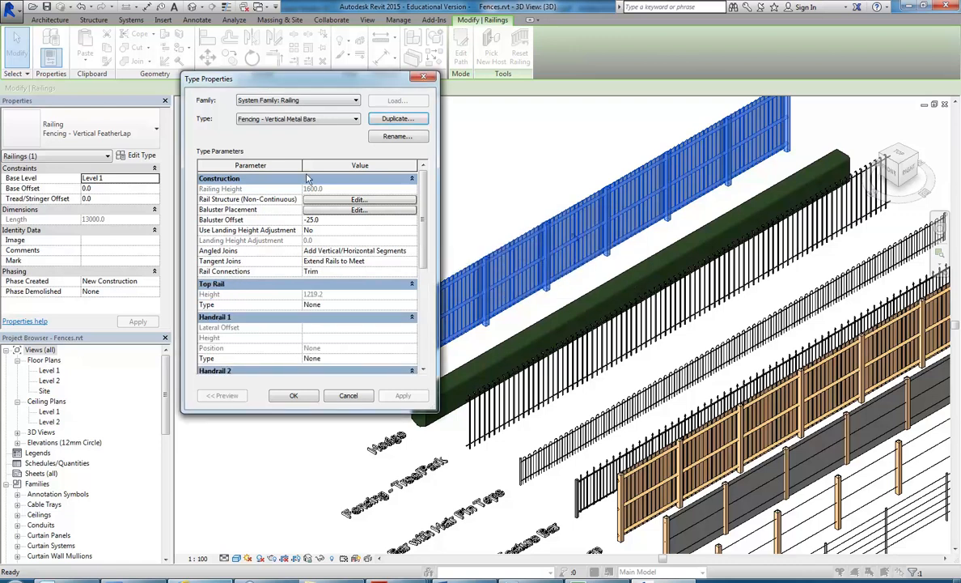
# In the new type's baluster placement, assign Post w Pointed Head : 25mm Wide to main pattern row 2.
pyautogui.click(339, 211)
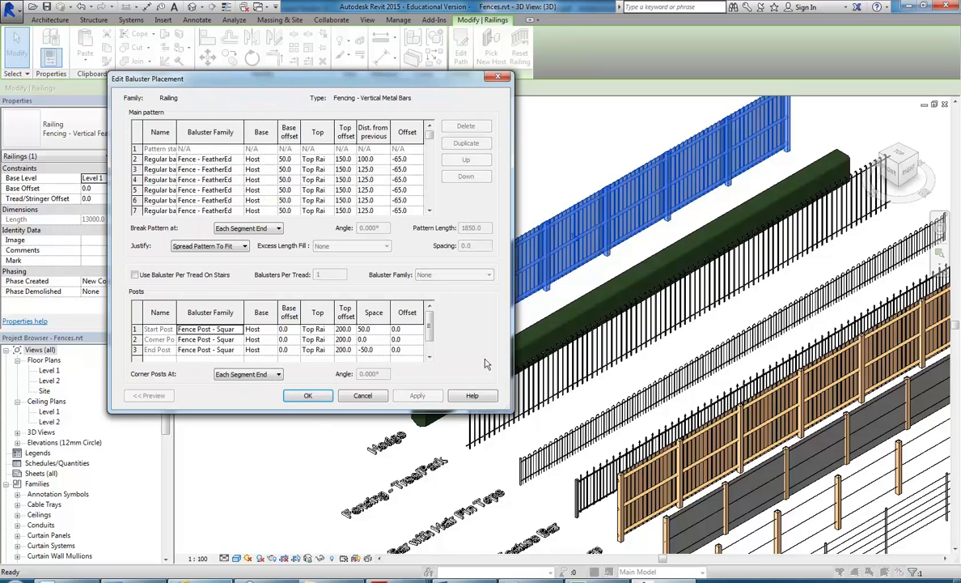
pyautogui.moveTo(505, 408); pyautogui.dragTo(726, 525)
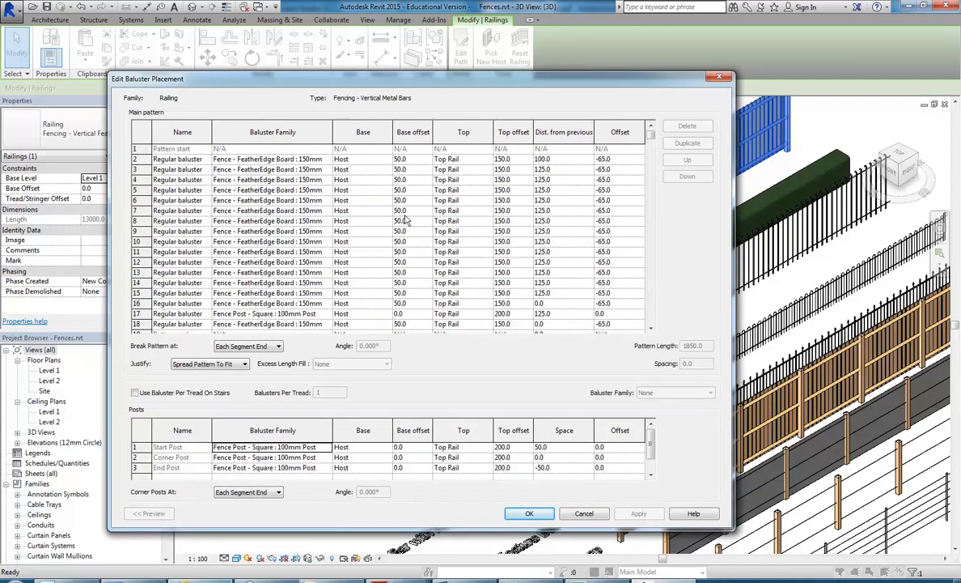
pyautogui.click(322, 160)
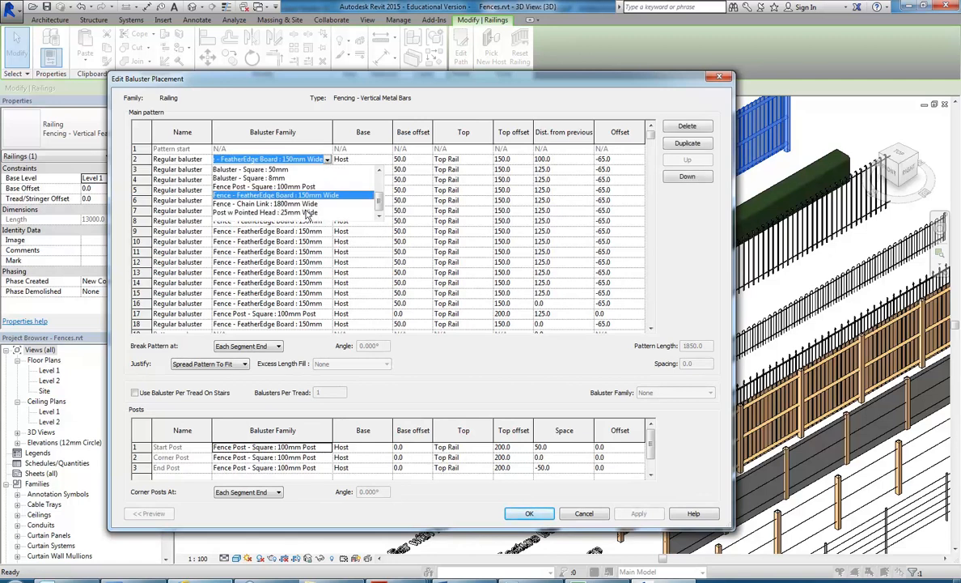
pyautogui.scroll(1, 378, 193)
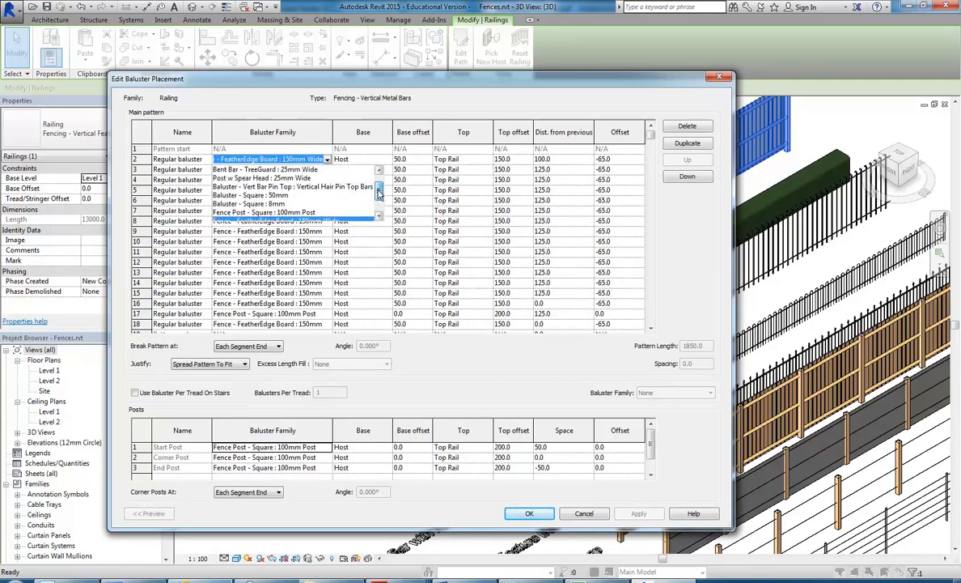
pyautogui.moveTo(378, 192); pyautogui.dragTo(378, 197)
pyautogui.moveTo(378, 201)
pyautogui.mouseDown()
pyautogui.moveTo(377, 189)
pyautogui.moveTo(378, 203)
pyautogui.mouseUp()
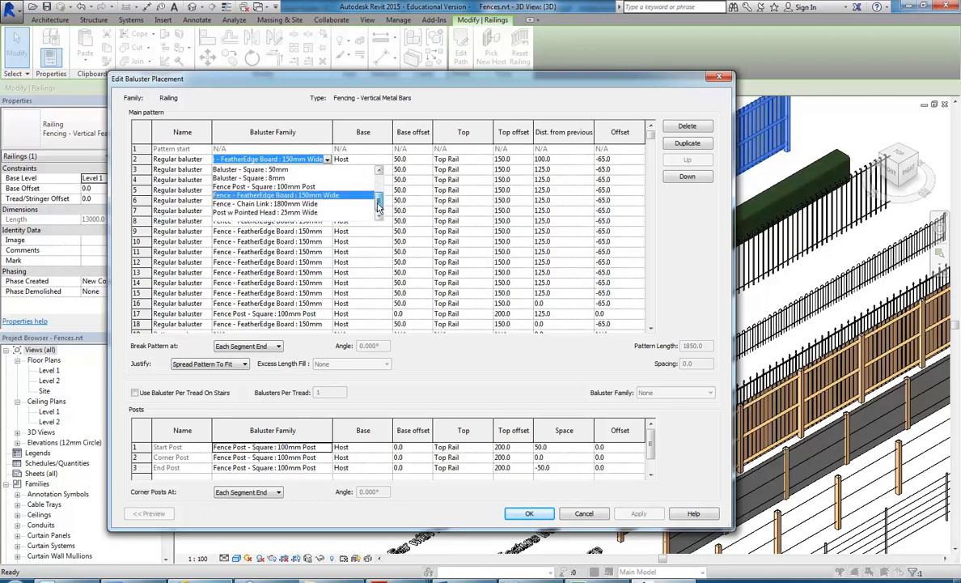
pyautogui.click(237, 213)
# Assign Post w Pointed Head : 25mm Wide to main pattern row 3 and accept the railing type changes.
pyautogui.click(267, 170)
pyautogui.click(327, 169)
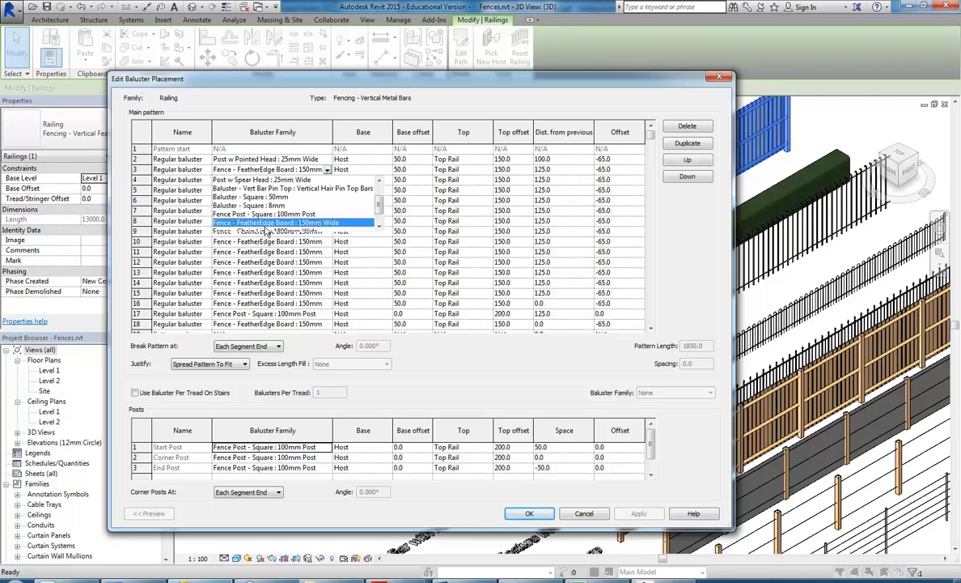
pyautogui.scroll(3, 356, 212)
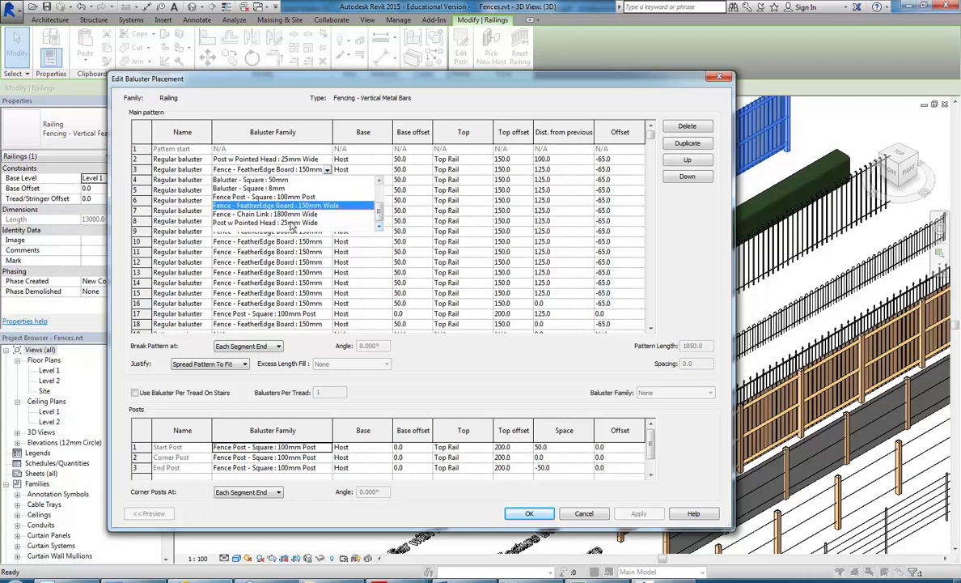
pyautogui.click(297, 214)
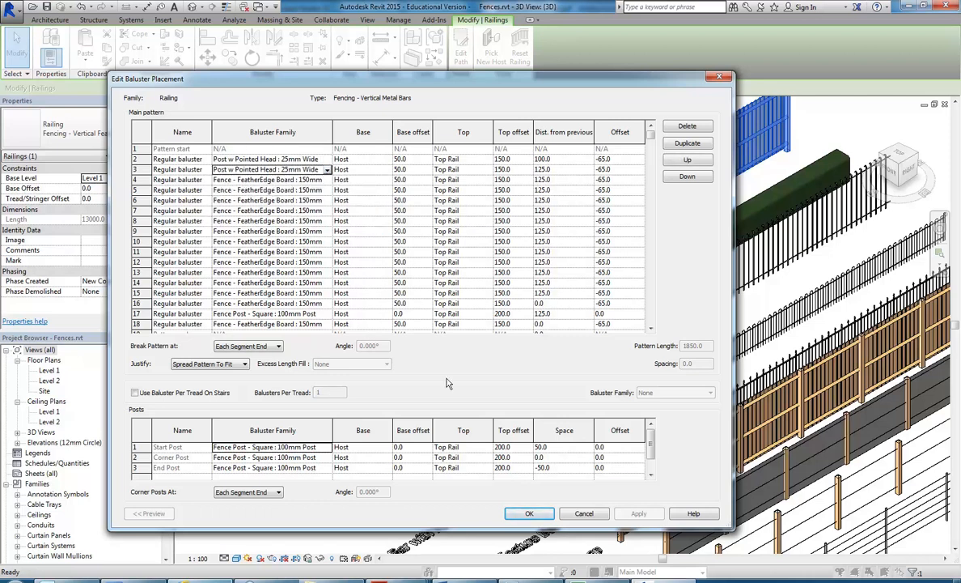
pyautogui.click(529, 513)
pyautogui.click(400, 455)
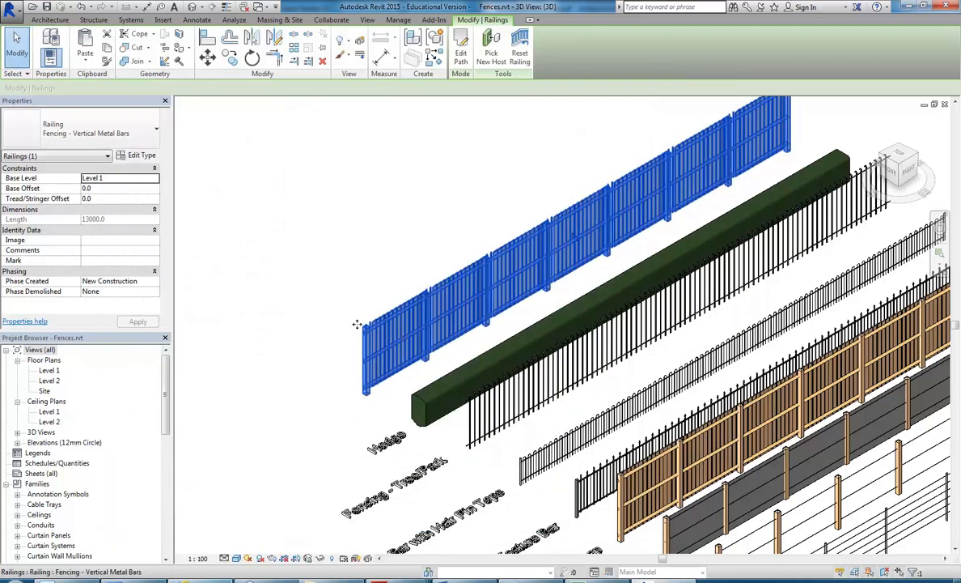
# Check the copied railing, reopen its baluster placement, and assign Post w Pointed Head : 25mm Wide to main pattern row 4.
pyautogui.scroll(5, 380, 308)
pyautogui.scroll(2, 582, 207)
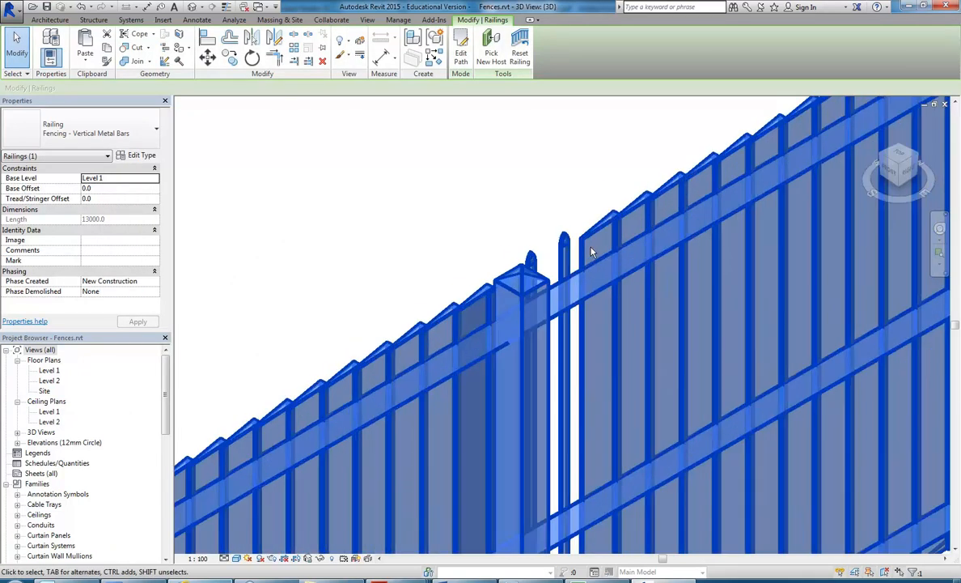
pyautogui.scroll(-4, 430, 304)
pyautogui.scroll(3, 424, 301)
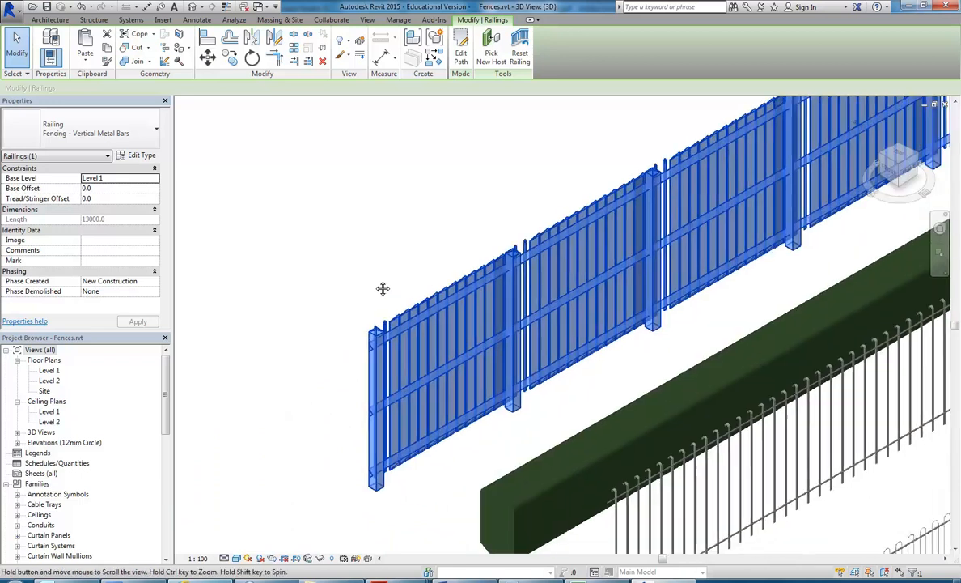
pyautogui.click(144, 157)
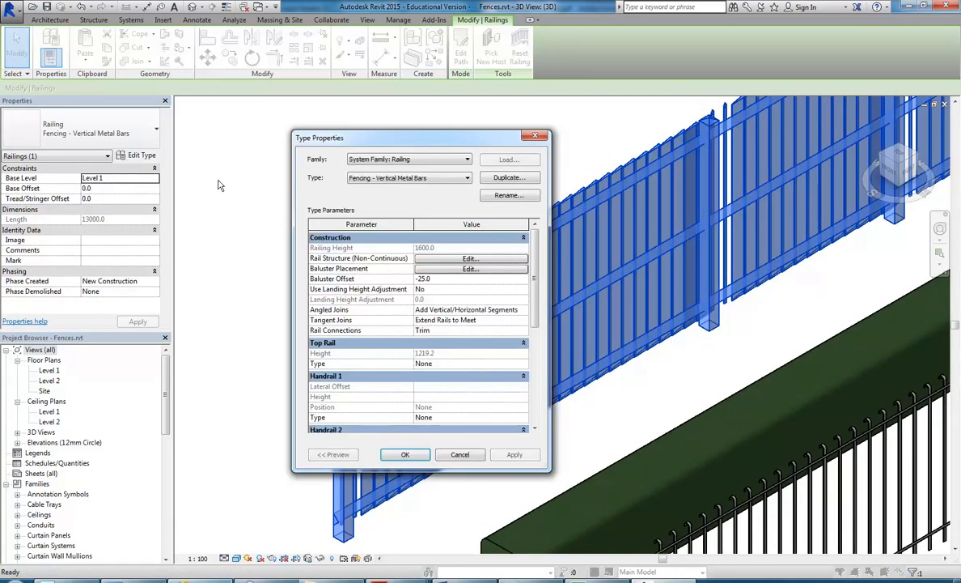
pyautogui.click(471, 269)
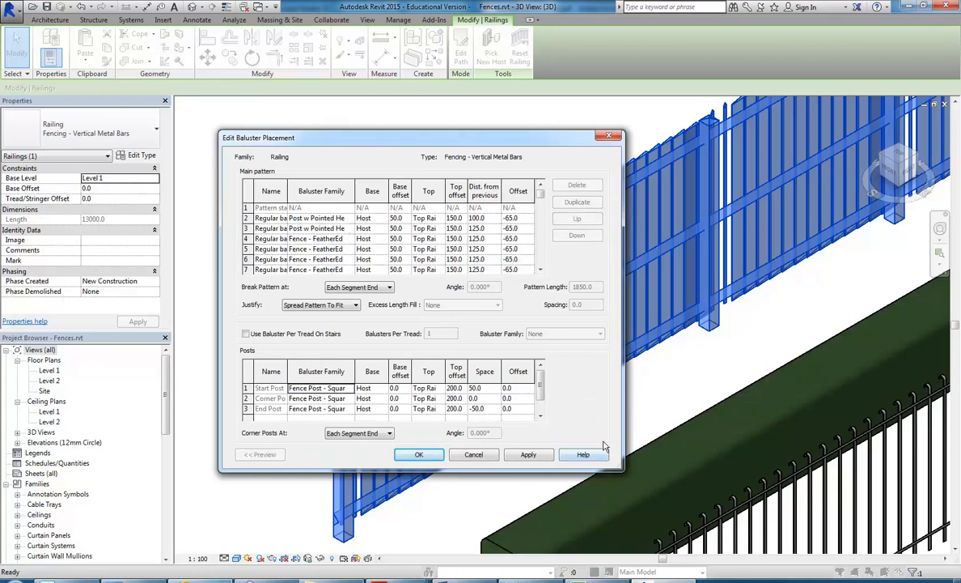
pyautogui.moveTo(397, 135); pyautogui.dragTo(230, 21)
pyautogui.moveTo(457, 356); pyautogui.dragTo(569, 502)
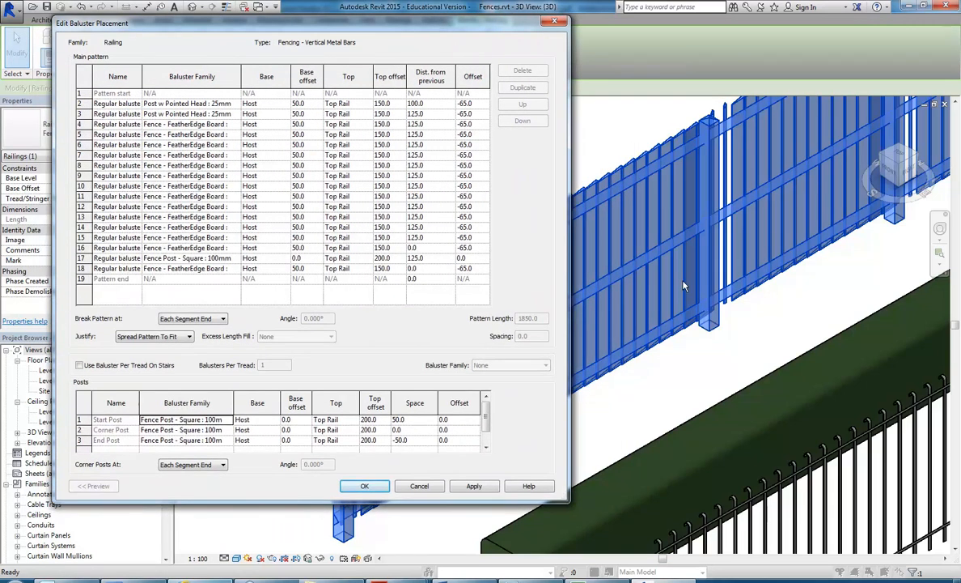
pyautogui.click(194, 126)
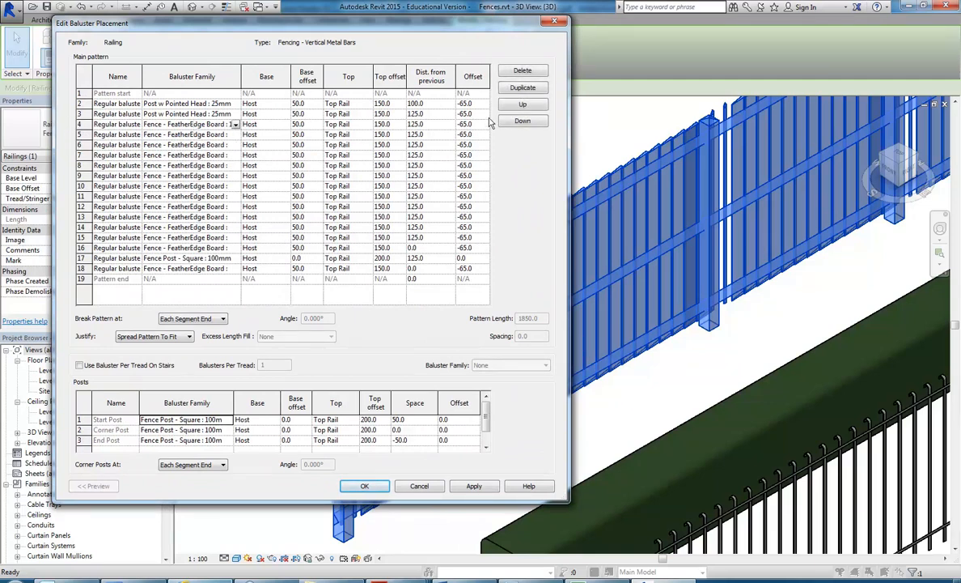
pyautogui.click(79, 126)
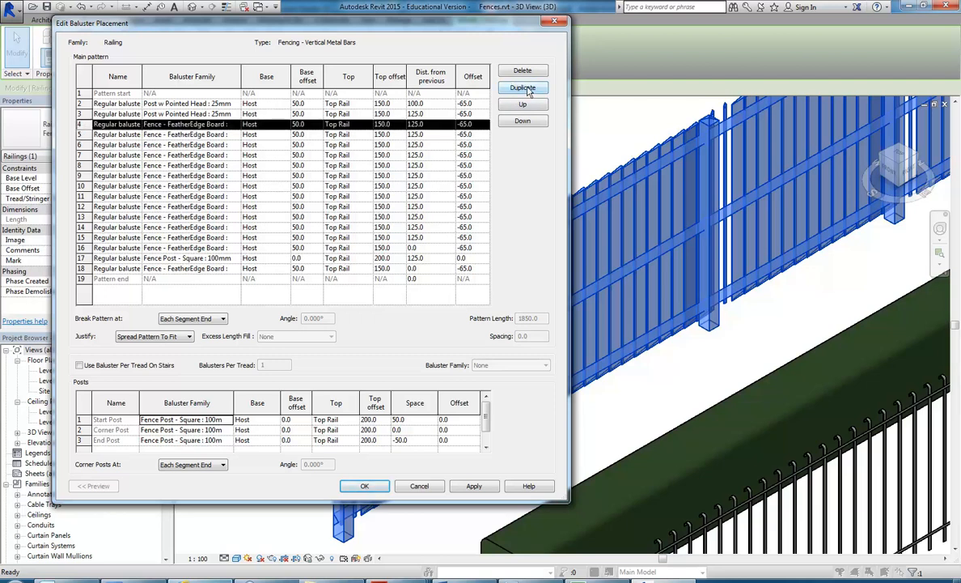
pyautogui.click(236, 126)
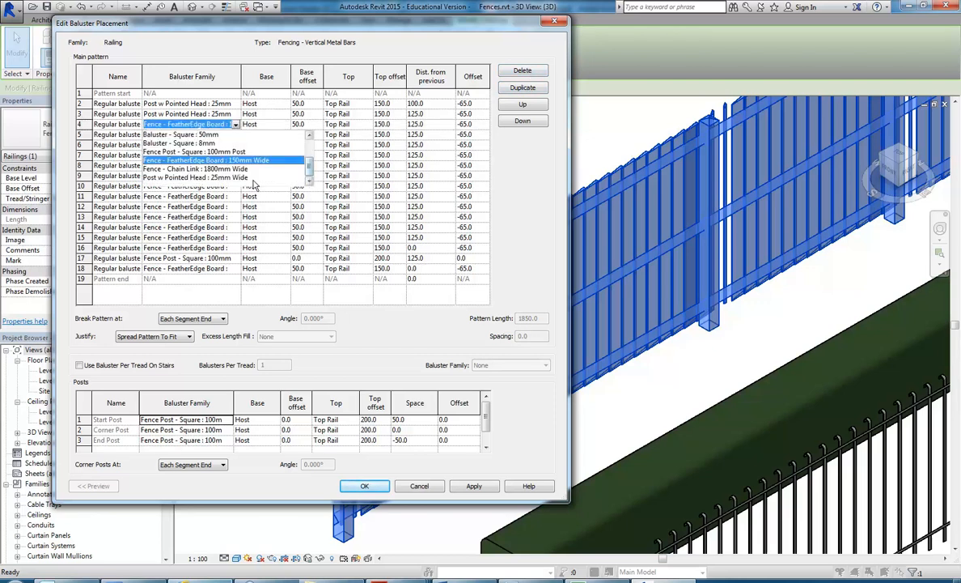
pyautogui.click(173, 177)
# Assign Post w Pointed Head : 25mm Wide to the balusters in main pattern rows 5 and 6.
pyautogui.click(235, 134)
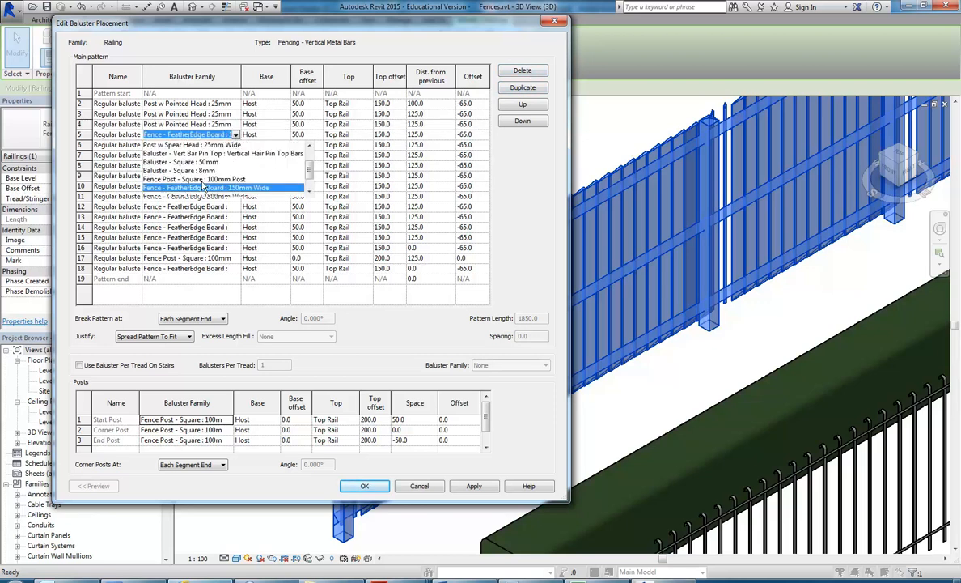
pyautogui.scroll(2, 174, 179)
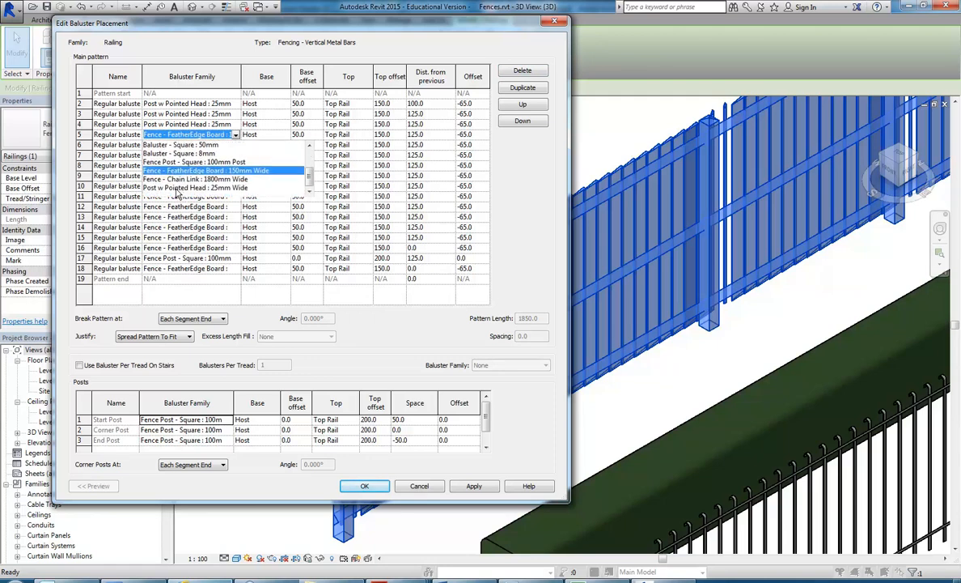
pyautogui.click(170, 178)
pyautogui.click(231, 145)
pyautogui.click(235, 145)
pyautogui.scroll(-1, 184, 190)
pyautogui.click(186, 198)
# Assign Post w Pointed Head : 25mm Wide to the balusters in main pattern rows 7 and 8.
pyautogui.click(214, 155)
pyautogui.click(236, 155)
pyautogui.scroll(-2, 178, 201)
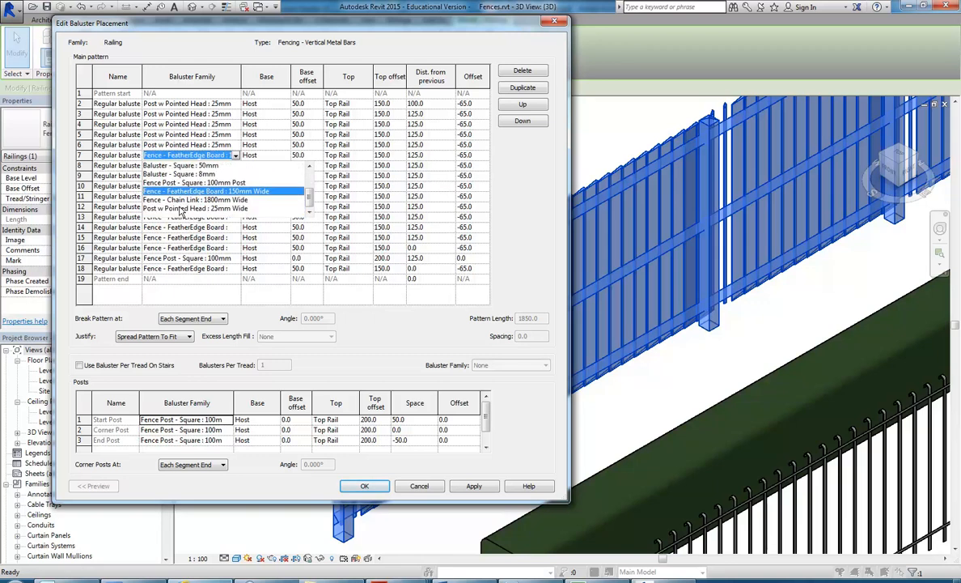
pyautogui.click(180, 209)
pyautogui.click(217, 165)
pyautogui.click(235, 165)
pyautogui.scroll(1, 200, 228)
pyautogui.click(199, 205)
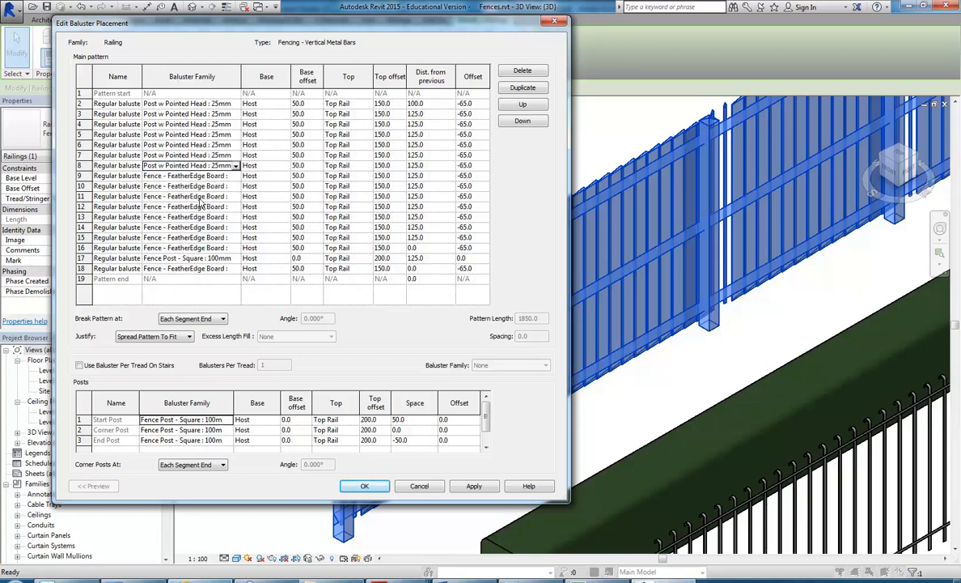
# Delete the last FeatherEdge Board baluster, row 18, from the main pattern.
pyautogui.click(185, 269)
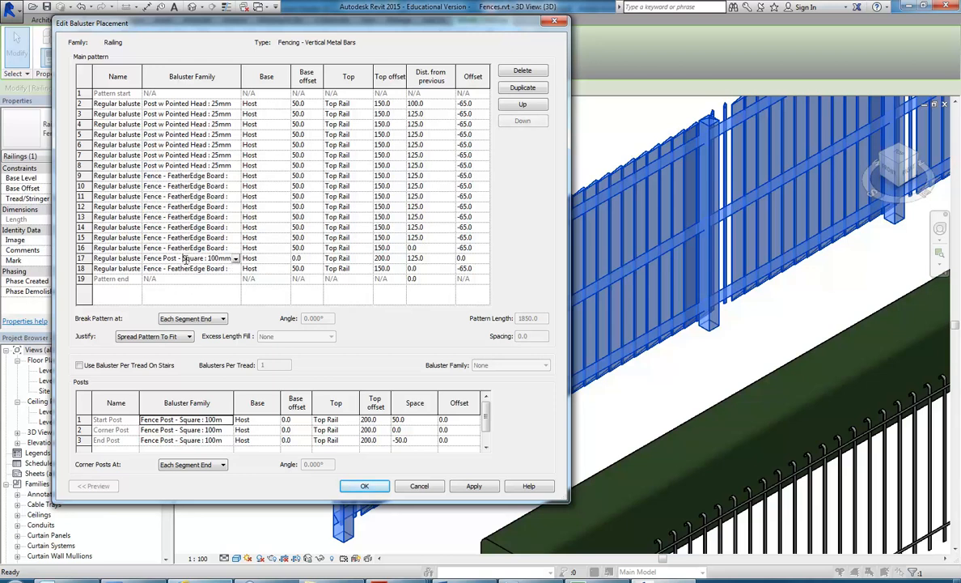
pyautogui.click(165, 258)
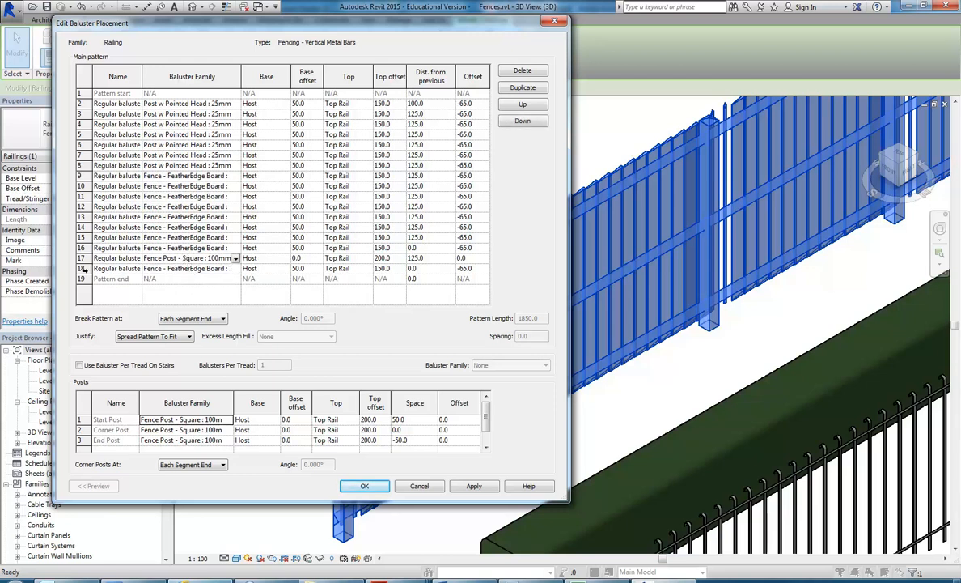
pyautogui.moveTo(247, 27); pyautogui.dragTo(263, 428)
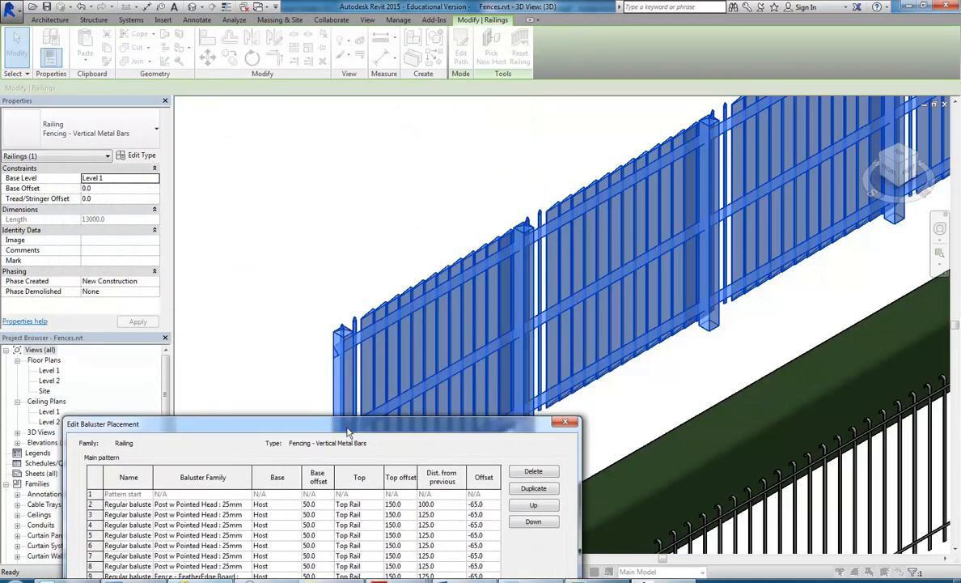
pyautogui.moveTo(406, 424); pyautogui.dragTo(378, 55)
pyautogui.click(64, 299)
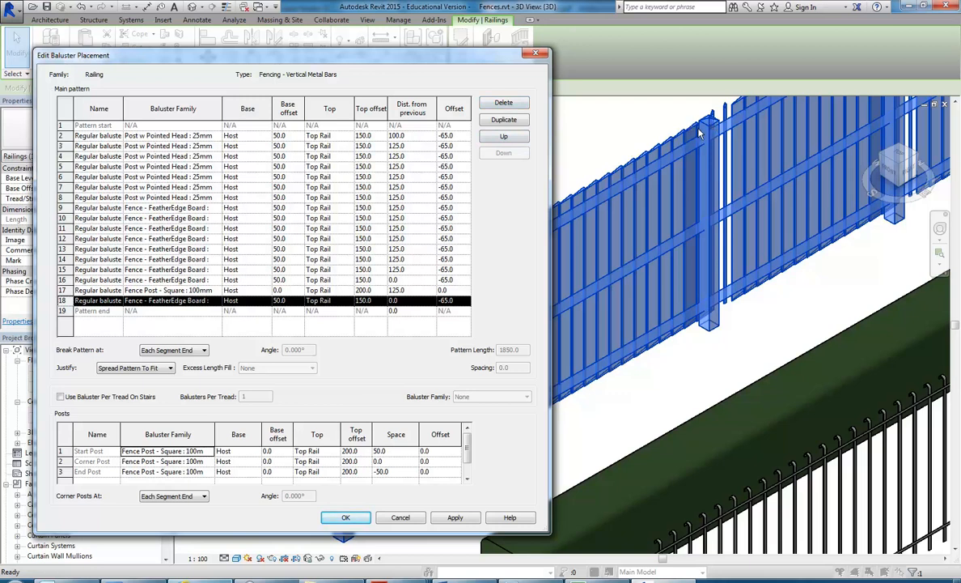
pyautogui.click(504, 103)
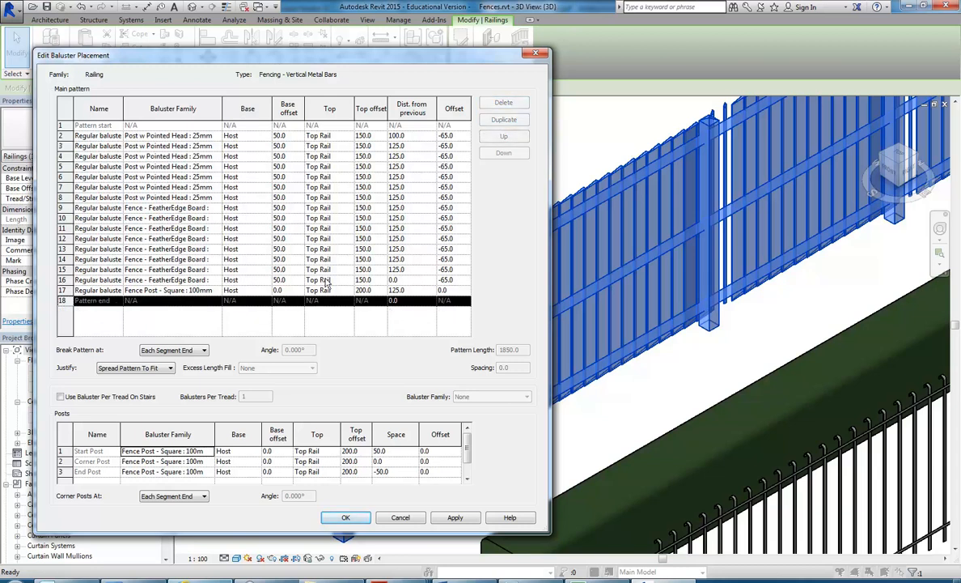
# Assign Baluster - Square : 50mm to the post in main pattern row 17 and accept the baluster placement.
pyautogui.click(160, 291)
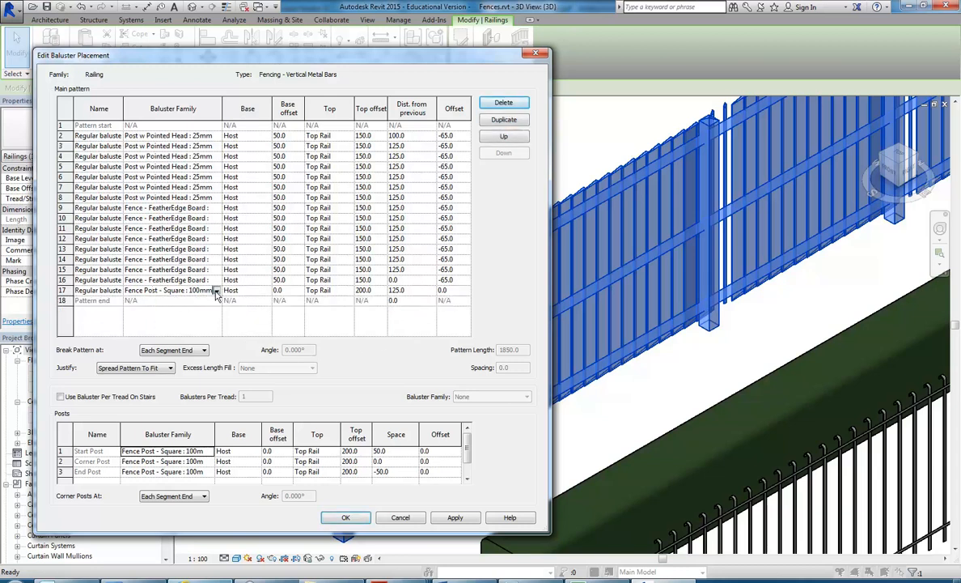
pyautogui.click(216, 291)
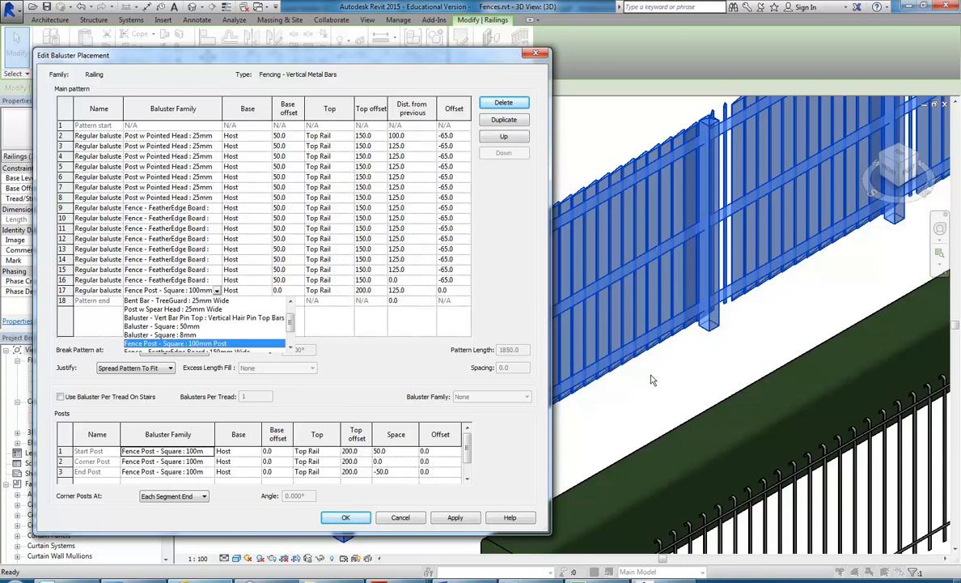
pyautogui.moveTo(295, 327); pyautogui.dragTo(295, 341)
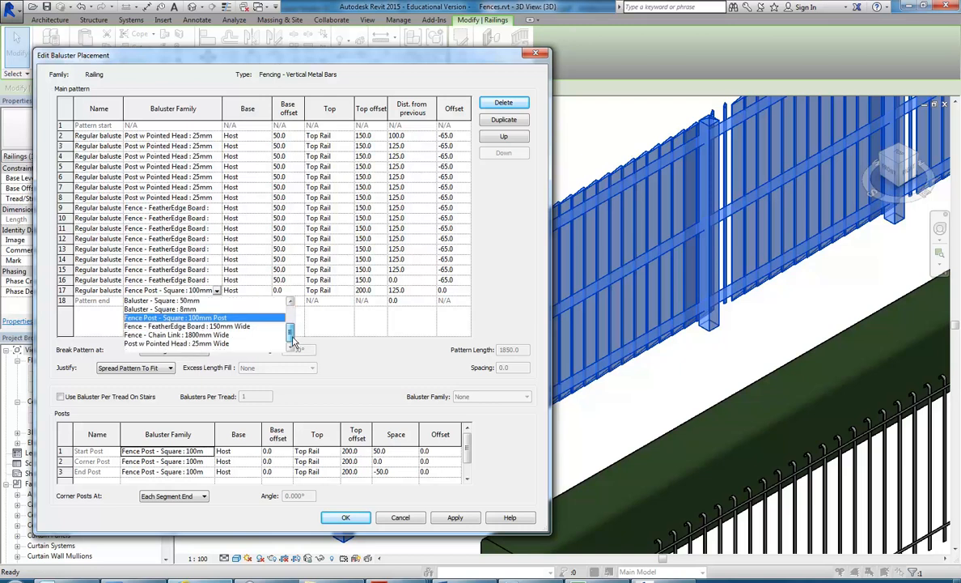
pyautogui.moveTo(295, 340); pyautogui.dragTo(274, 306)
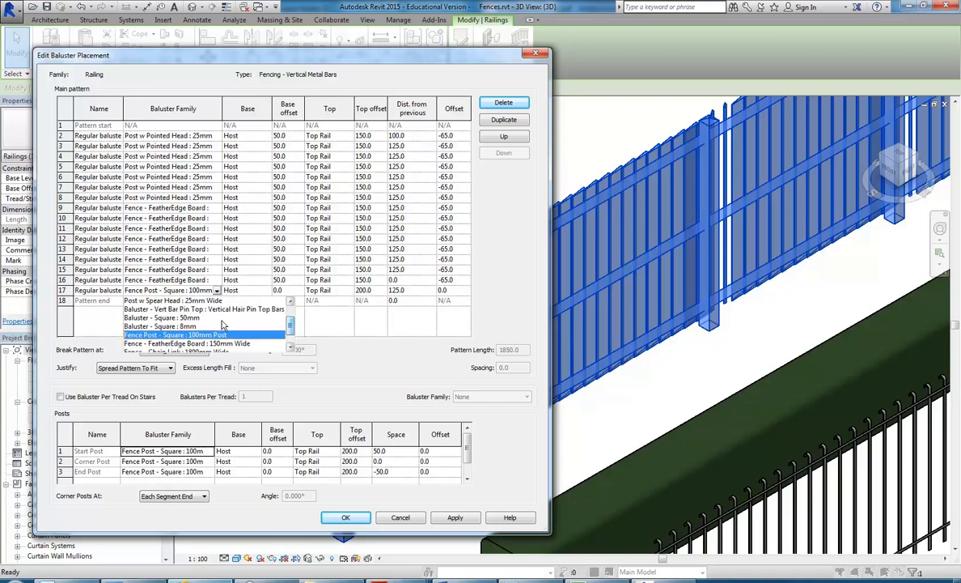
pyautogui.click(184, 301)
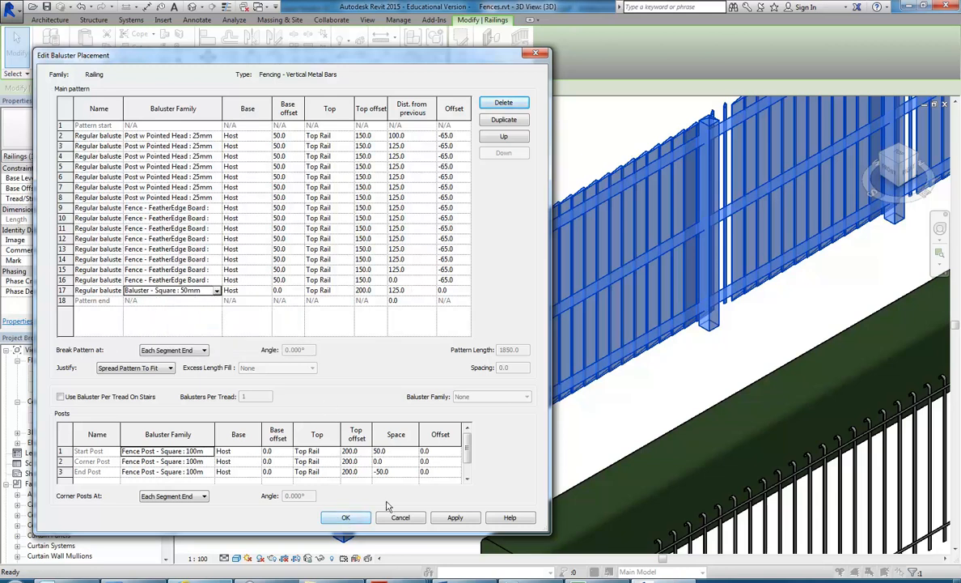
pyautogui.click(347, 519)
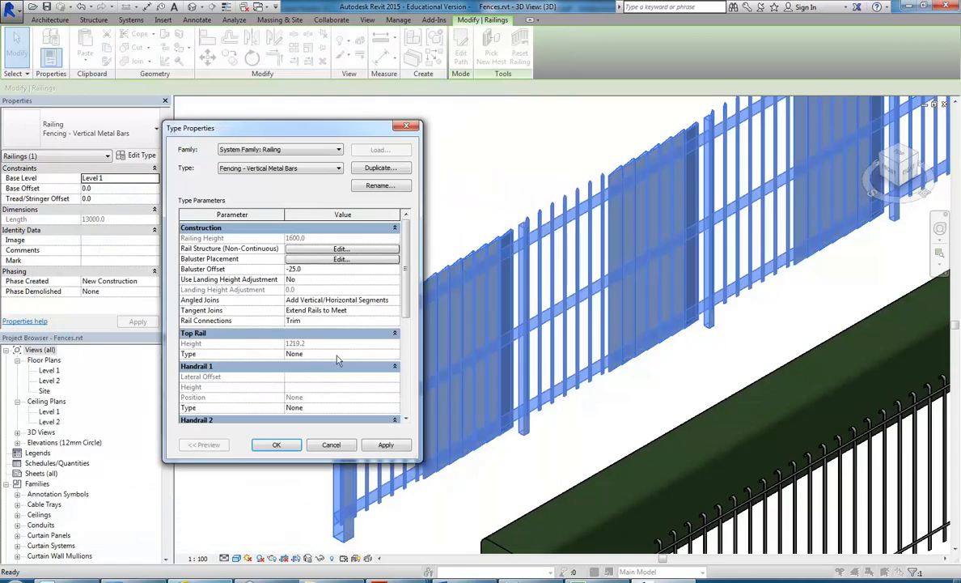
# Reopen the railing type's baluster placement and assign Baluster - Square : 50mm to the Start Post.
pyautogui.moveTo(344, 134); pyautogui.dragTo(233, 94)
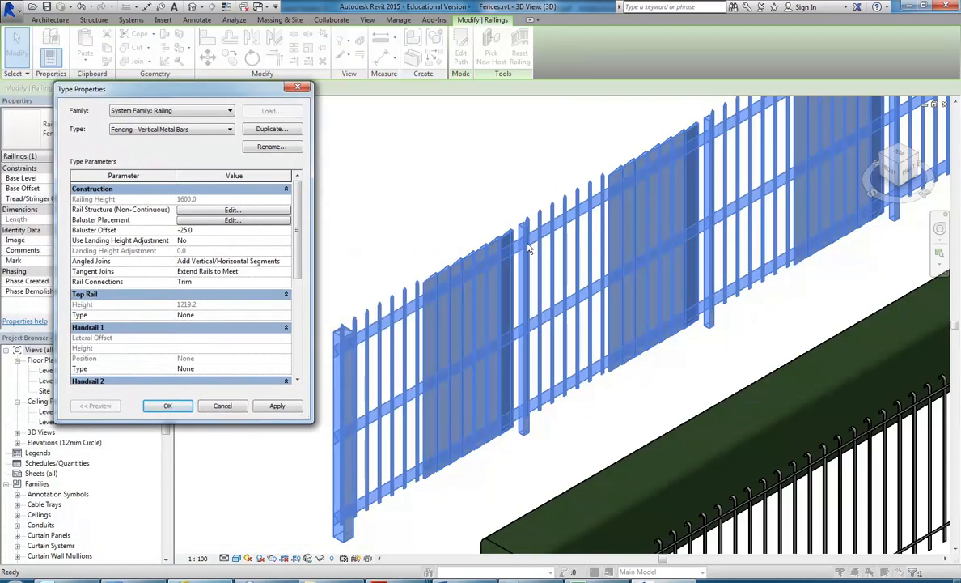
pyautogui.click(233, 220)
pyautogui.moveTo(194, 81); pyautogui.dragTo(363, 37)
pyautogui.moveTo(540, 370); pyautogui.dragTo(575, 468)
pyautogui.doubleClick(328, 369)
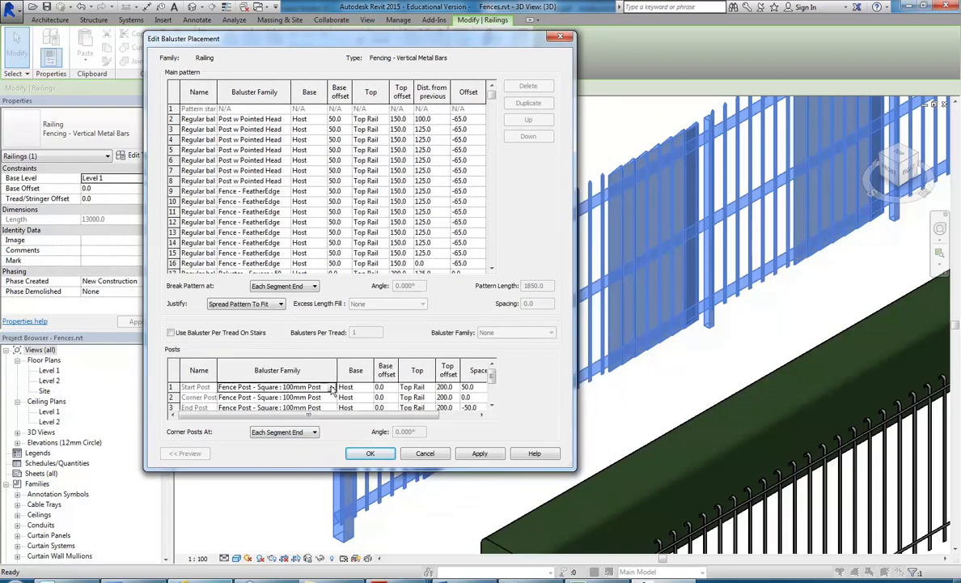
pyautogui.click(330, 387)
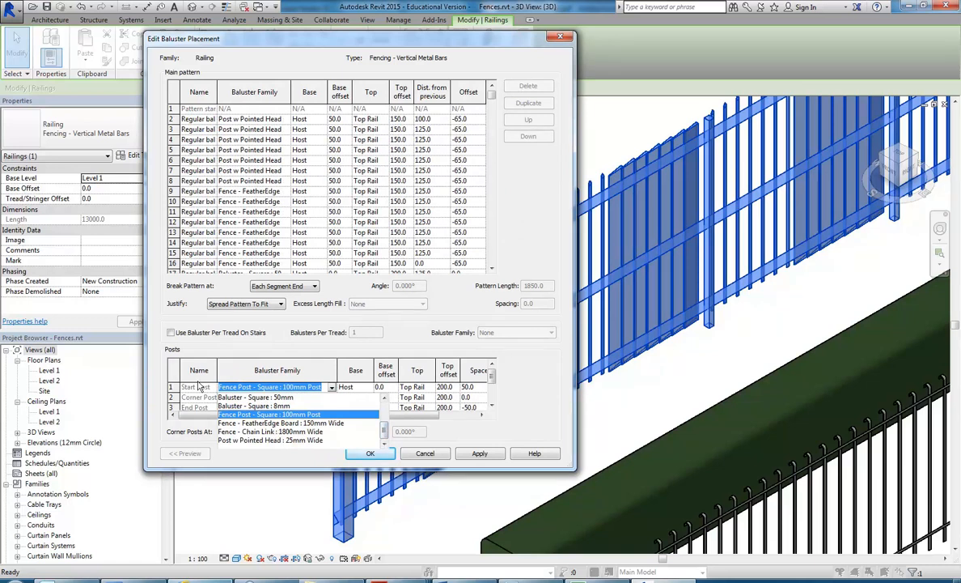
pyautogui.click(261, 398)
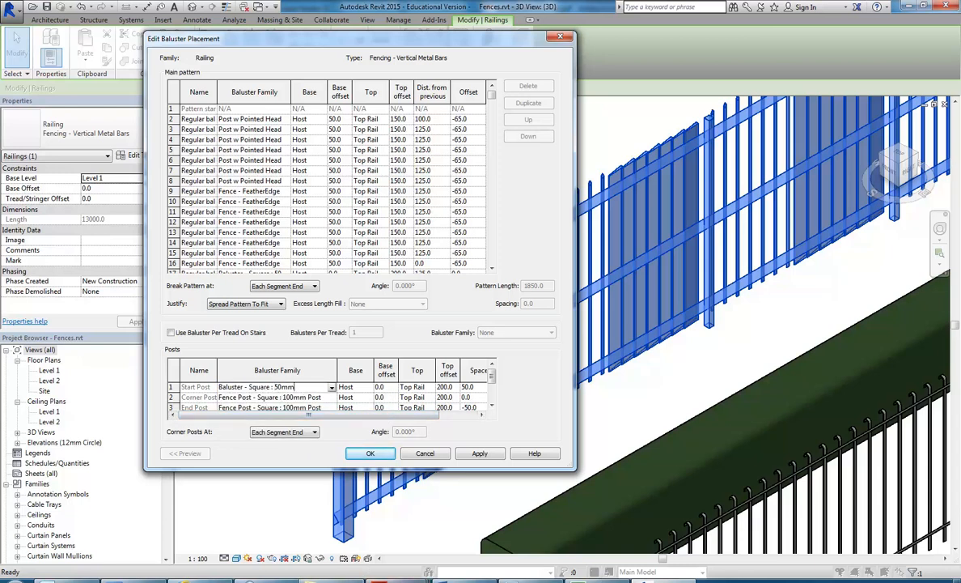
# Check the site fence in Street View, and assign Baluster - Square : 50mm to the Corner Post and End Post.
pyautogui.click(200, 579)
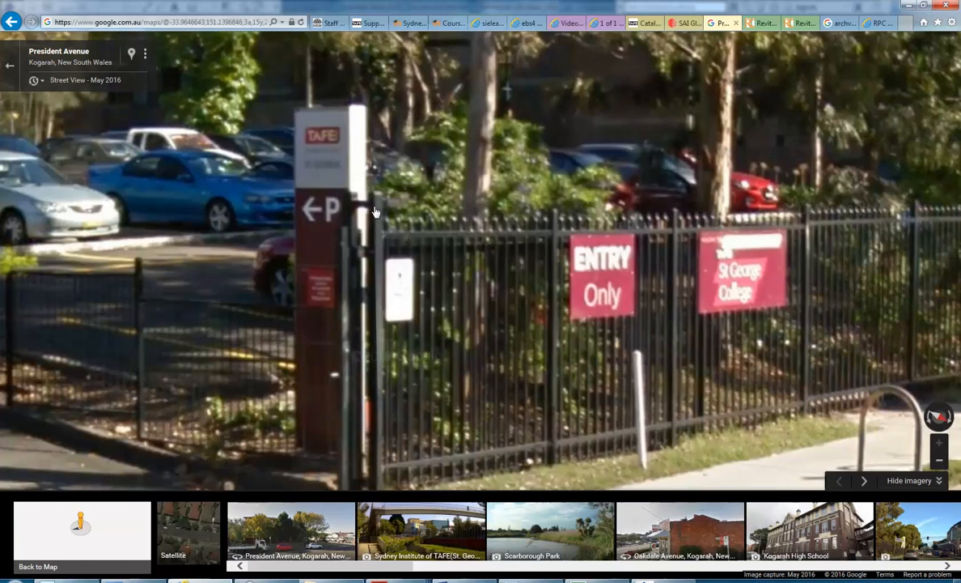
pyautogui.hotkey('alt', 'Tab')
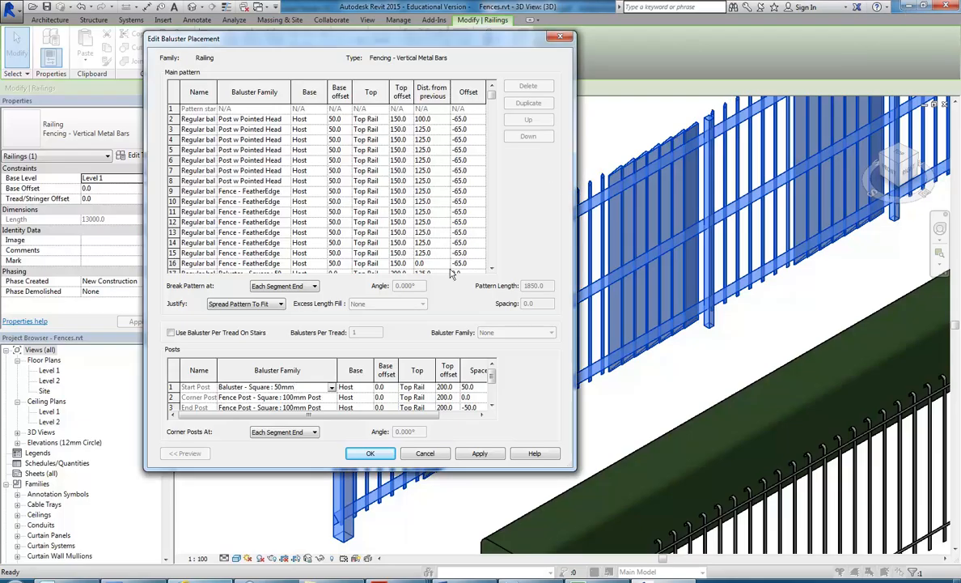
pyautogui.click(448, 387)
pyautogui.moveTo(437, 45); pyautogui.dragTo(422, 20)
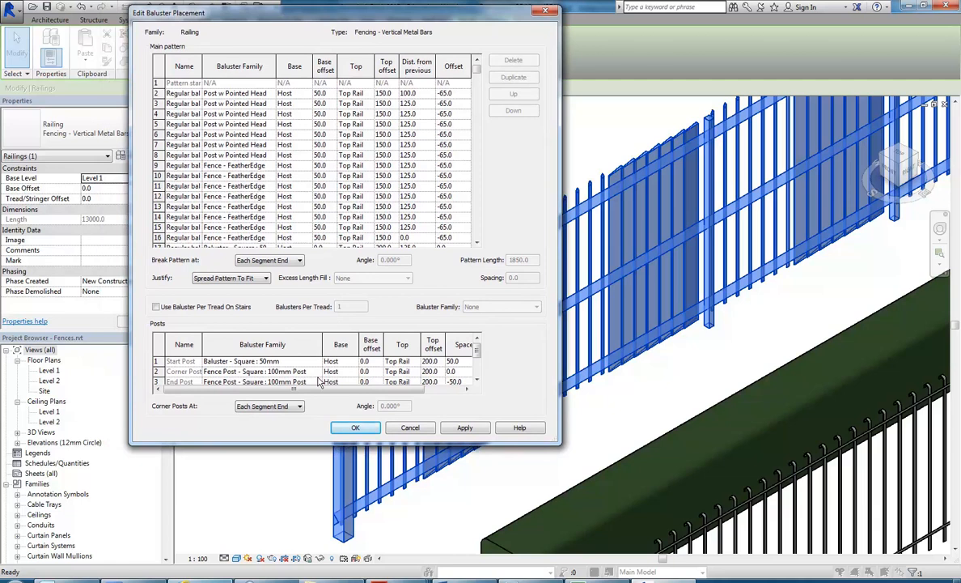
pyautogui.click(295, 372)
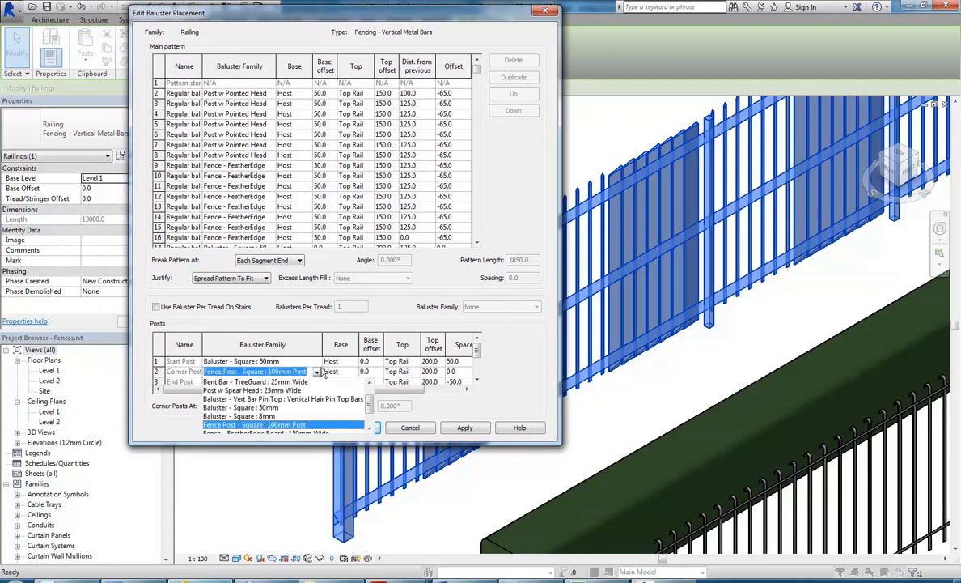
pyautogui.click(256, 408)
pyautogui.click(318, 382)
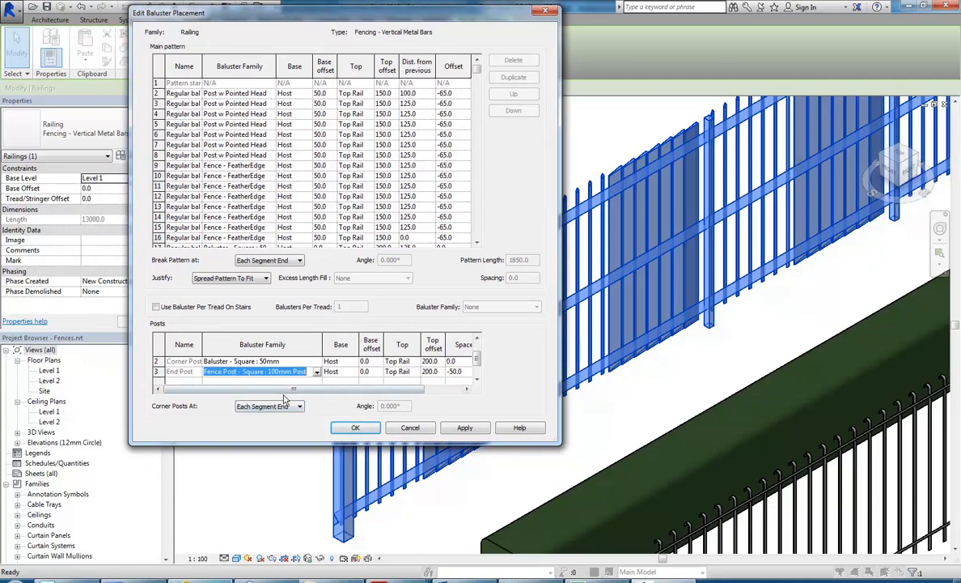
pyautogui.click(316, 372)
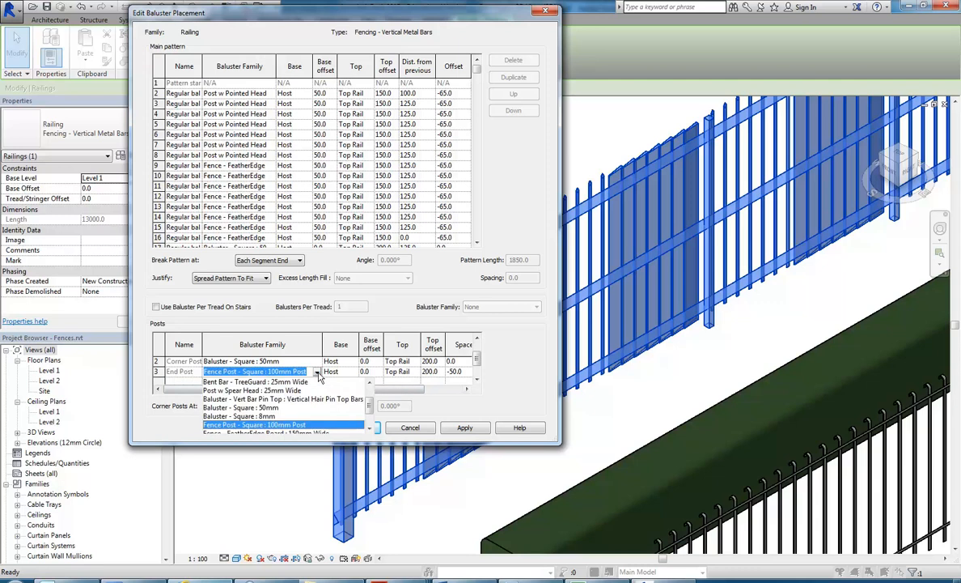
pyautogui.click(261, 416)
# Compare bar and post heights in Street View, and set the top offset of main pattern rows 2 and 3 to 80.
pyautogui.click(430, 361)
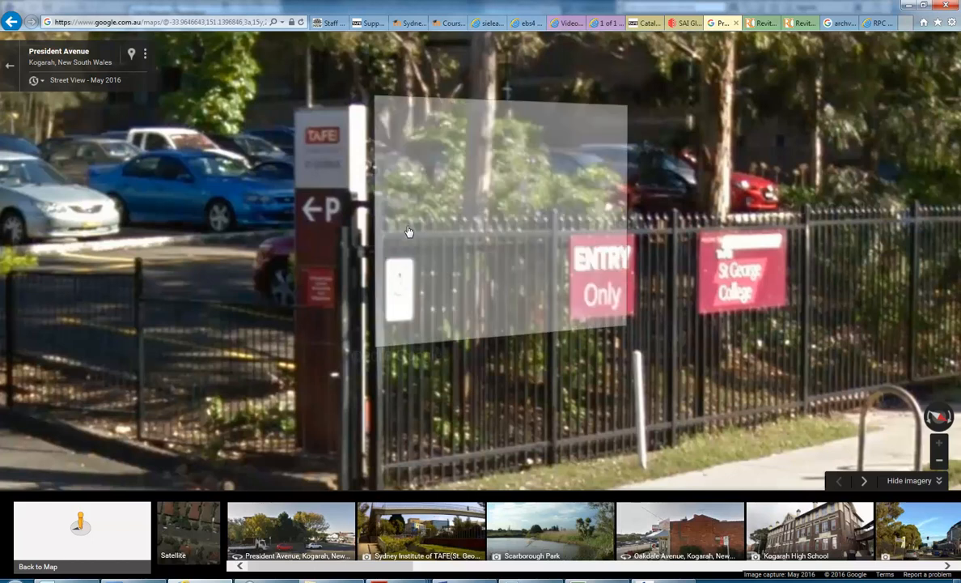
pyautogui.click(904, 5)
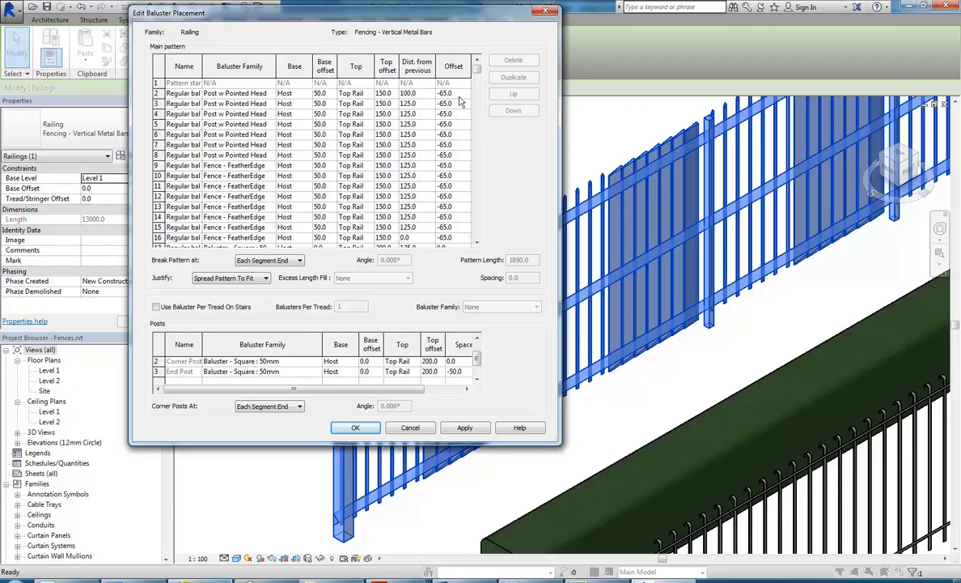
pyautogui.click(392, 95)
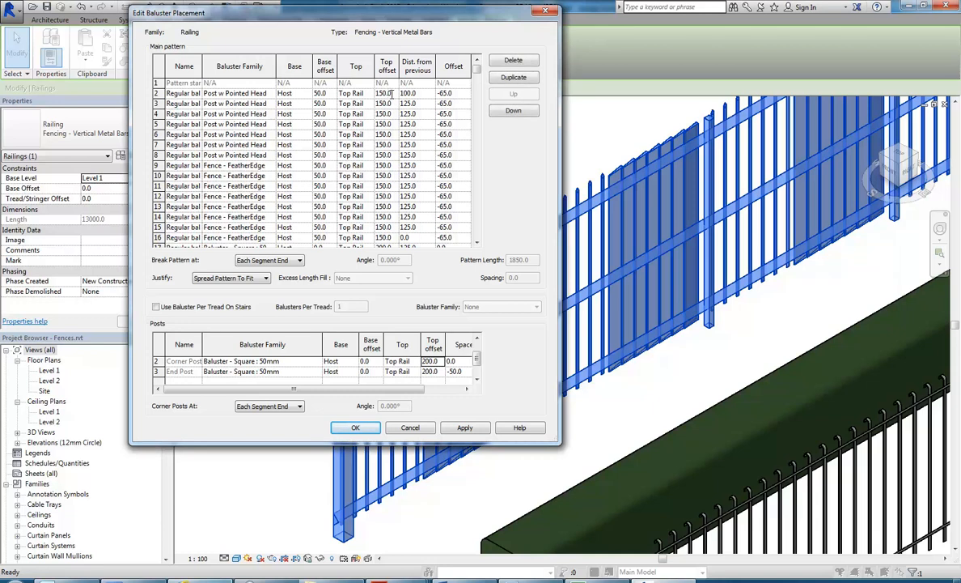
pyautogui.doubleClick(392, 94)
pyautogui.write('80')
pyautogui.click(391, 105)
pyautogui.doubleClick(391, 105)
pyautogui.write('80')
# Set the top offset of main pattern rows 4 and 5 to 80 and accept the placement and type changes.
pyautogui.click(392, 113)
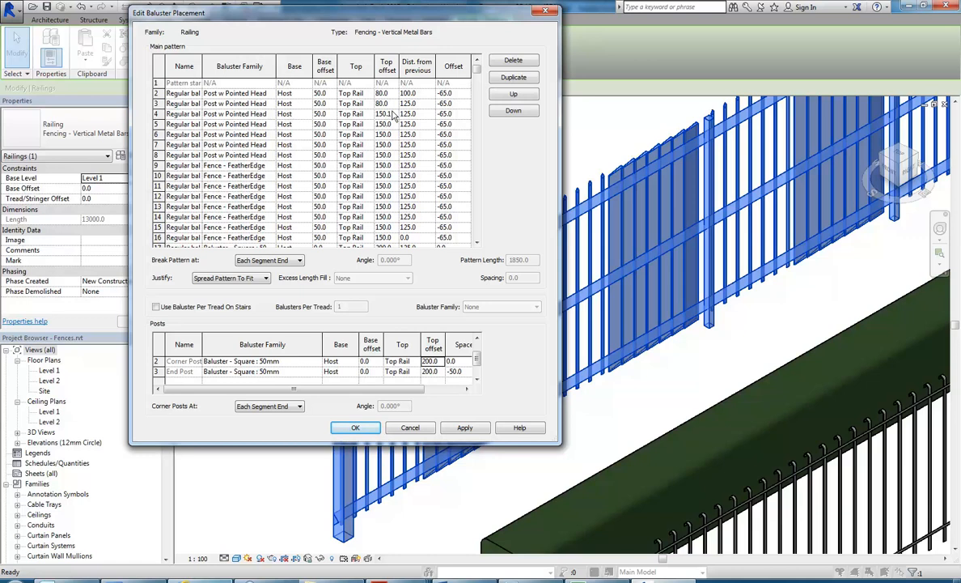
pyautogui.doubleClick(384, 115)
pyautogui.write('80')
pyautogui.click(384, 124)
pyautogui.doubleClick(384, 124)
pyautogui.write('80')
pyautogui.click(389, 134)
pyautogui.click(355, 427)
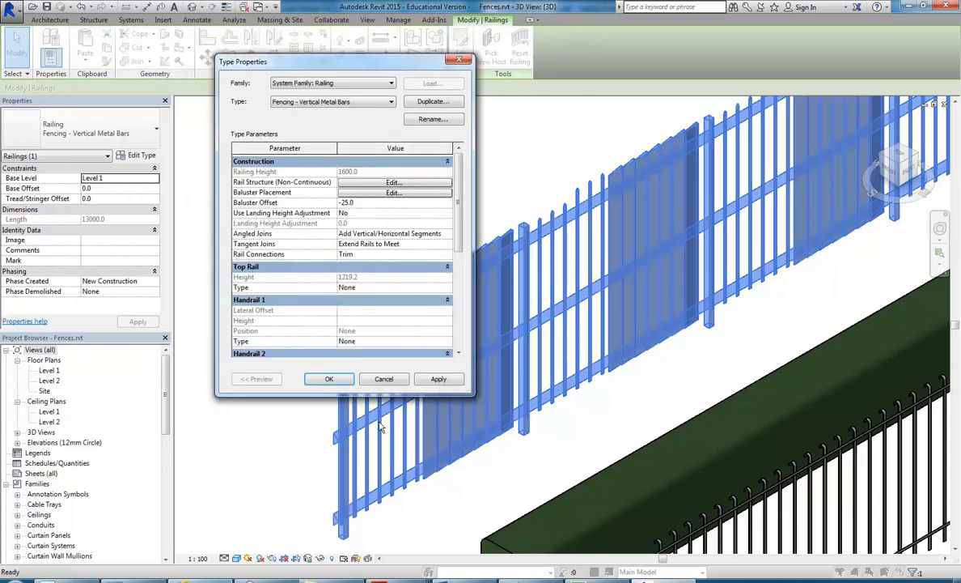
pyautogui.click(328, 379)
# Examine the updated fence's posts, bars and rails from the opposite side in the 3D view.
pyautogui.keyDown('shift'); pyautogui.moveTo(393, 368); pyautogui.dragTo(351, 330, button='middle'); pyautogui.keyUp('shift')
pyautogui.scroll(2, 481, 365)
pyautogui.scroll(-2, 480, 365)
pyautogui.keyDown('shift'); pyautogui.moveTo(480, 366); pyautogui.dragTo(496, 398, button='middle'); pyautogui.keyUp('shift')
pyautogui.keyDown('shift'); pyautogui.moveTo(438, 362); pyautogui.dragTo(479, 404, button='middle'); pyautogui.keyUp('shift')
pyautogui.moveTo(443, 263); pyautogui.dragTo(429, 339, button='middle')
pyautogui.scroll(2, 386, 240)
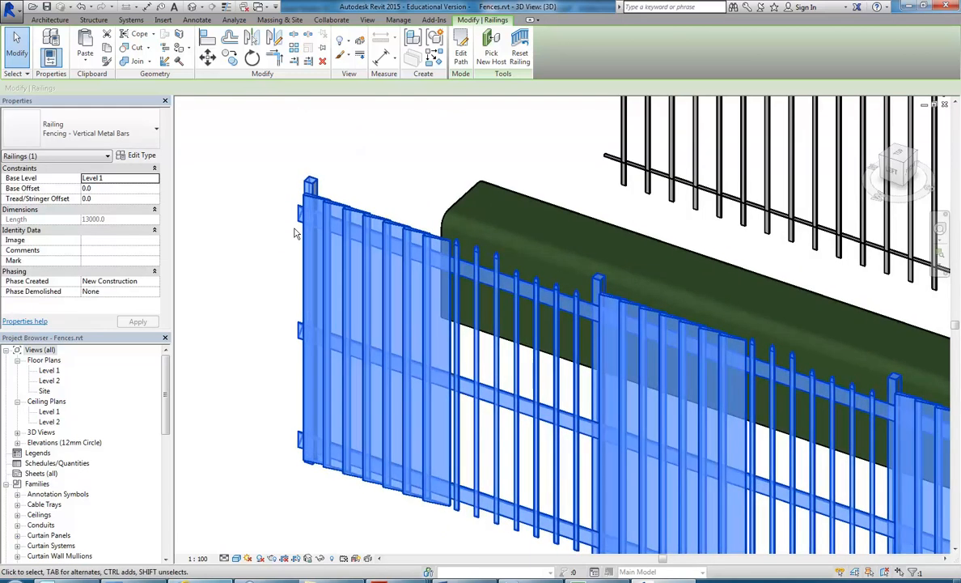
pyautogui.moveTo(564, 279); pyautogui.dragTo(553, 279, button='middle')
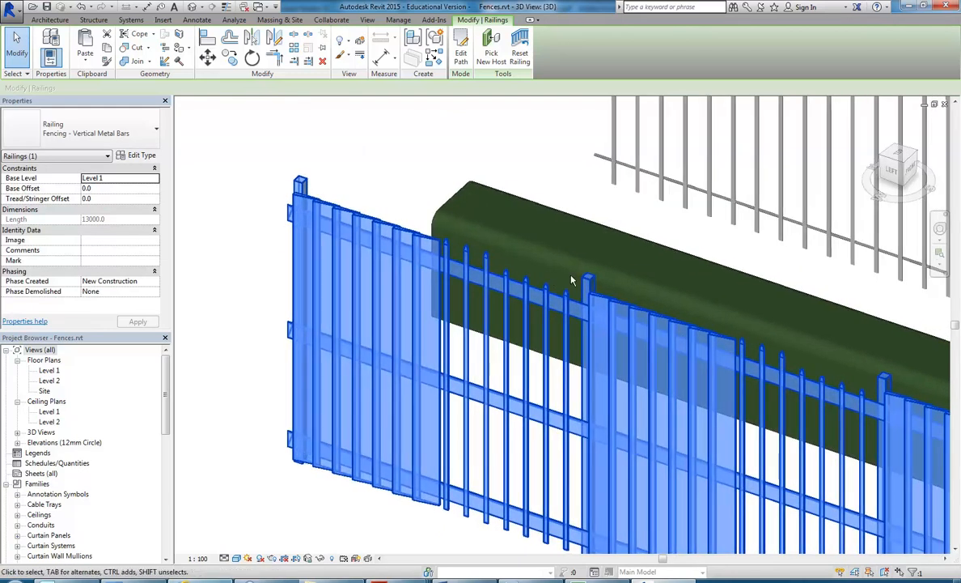
# Review the top rail's profile options in the type's rail structure, compare with the Street View fence, and leave without changes.
pyautogui.click(140, 156)
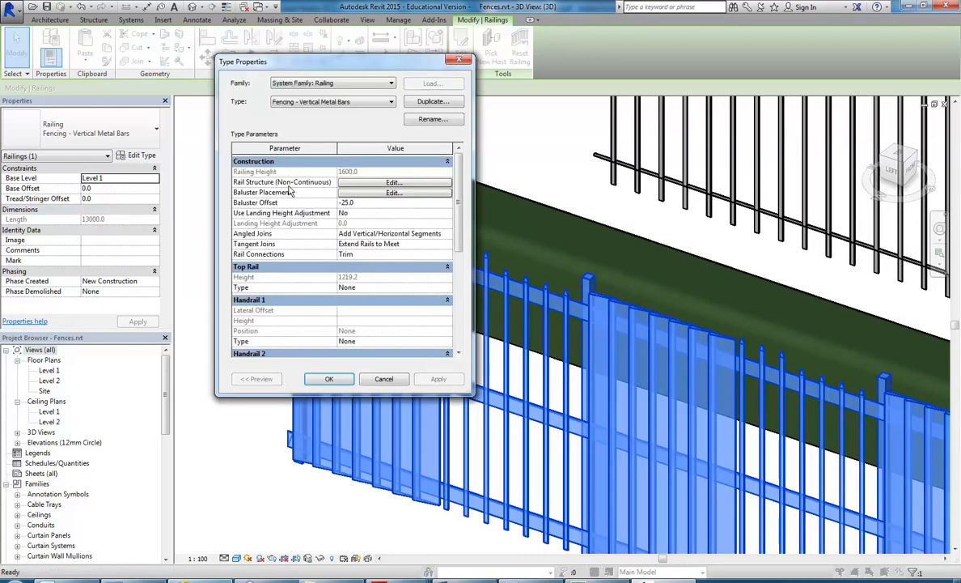
pyautogui.click(374, 186)
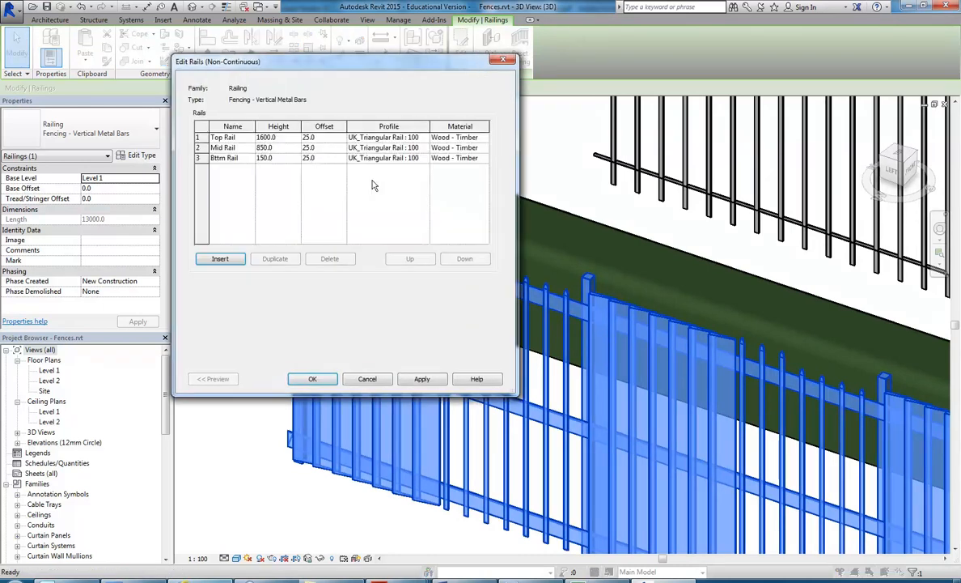
pyautogui.click(394, 139)
pyautogui.click(395, 138)
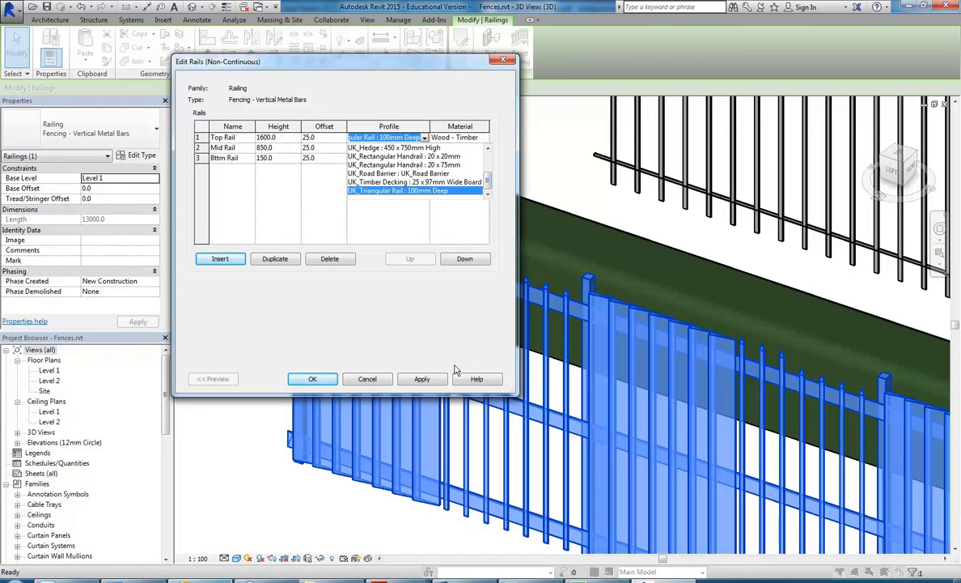
pyautogui.click(357, 378)
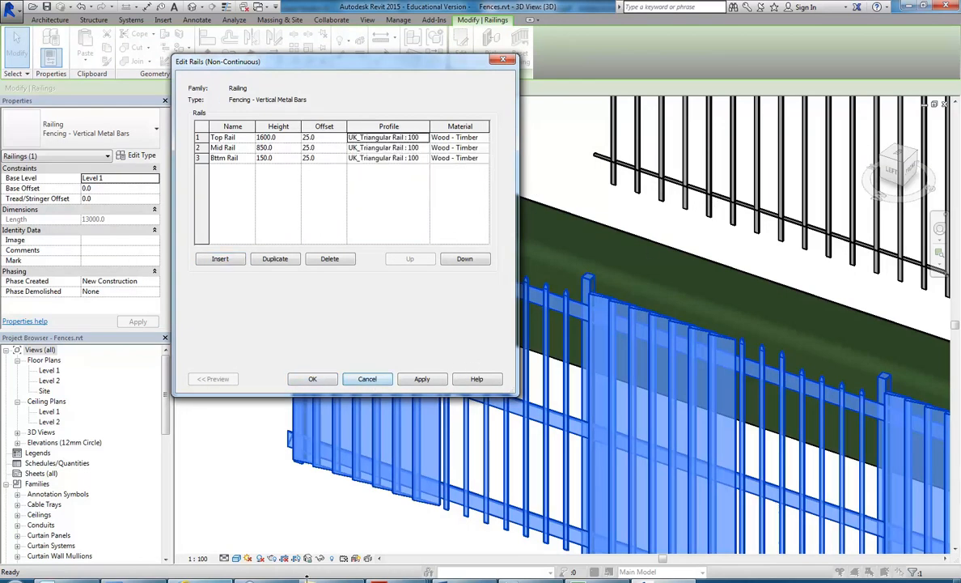
pyautogui.click(212, 579)
pyautogui.hotkey('alt', 'Tab')
pyautogui.click(367, 378)
pyautogui.click(381, 378)
# Review the rail profile options of the Fencing - Tree/Park railing type and leave without changes.
pyautogui.click(522, 166)
pyautogui.click(615, 162)
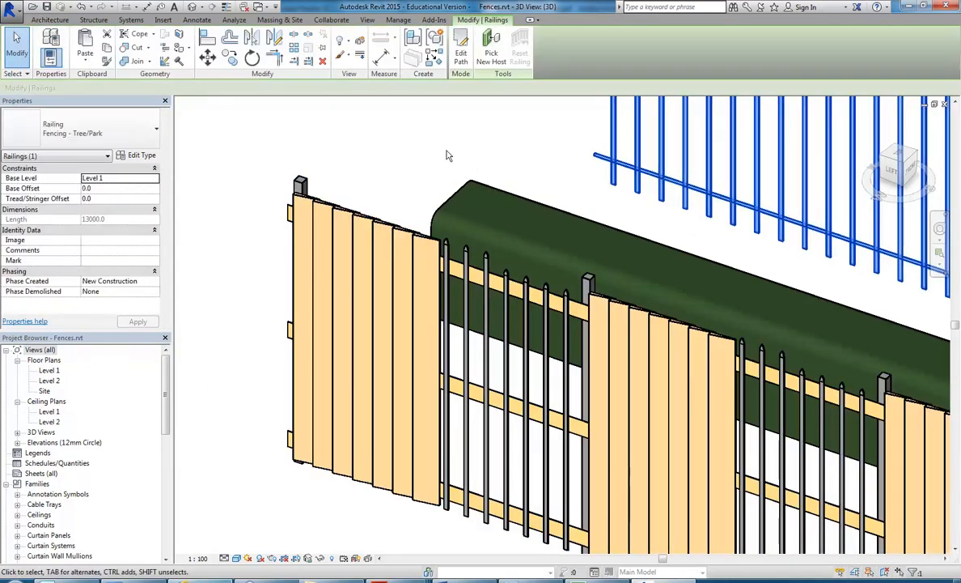
pyautogui.click(138, 155)
pyautogui.click(379, 186)
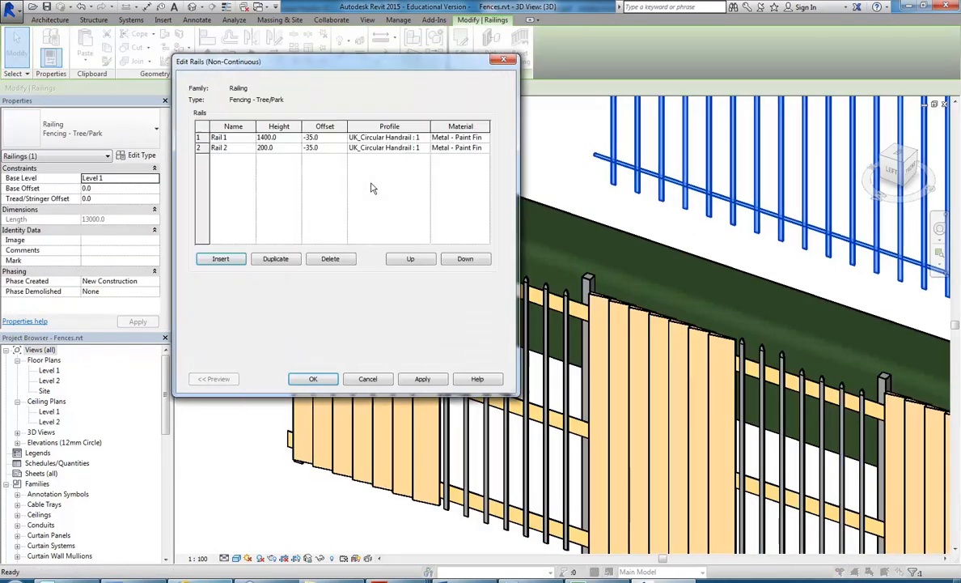
pyautogui.click(390, 139)
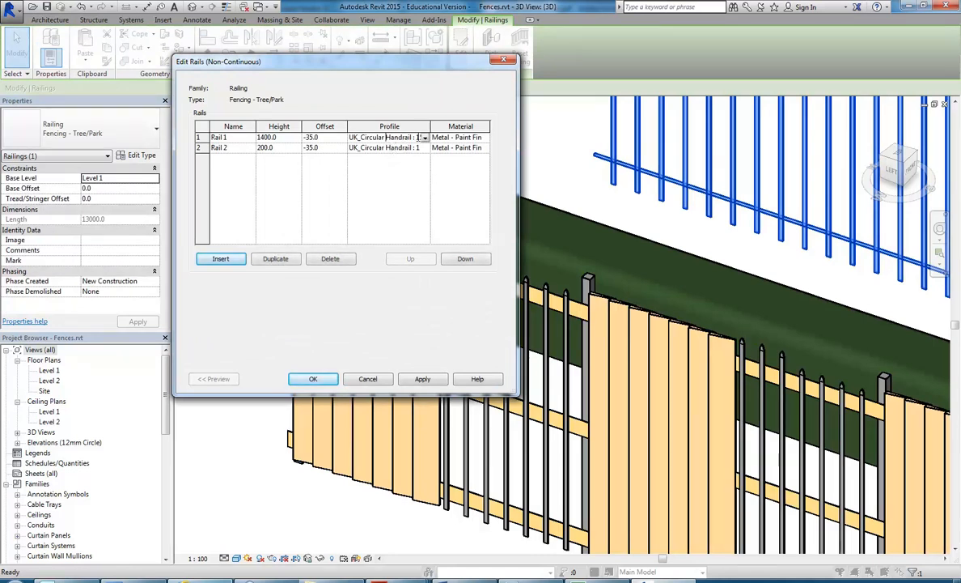
pyautogui.click(425, 138)
pyautogui.click(425, 138)
pyautogui.click(366, 382)
pyautogui.click(380, 377)
# Set the Top Rail profile of the Fencing - Vertical Metal Bars type to UK_Rectangular Handrail.
pyautogui.click(450, 415)
pyautogui.click(141, 156)
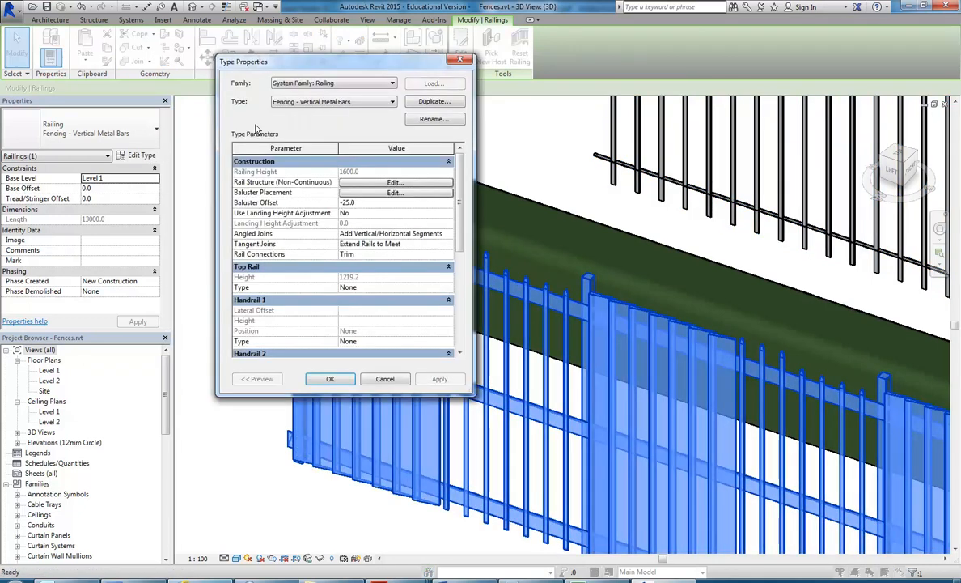
pyautogui.click(394, 182)
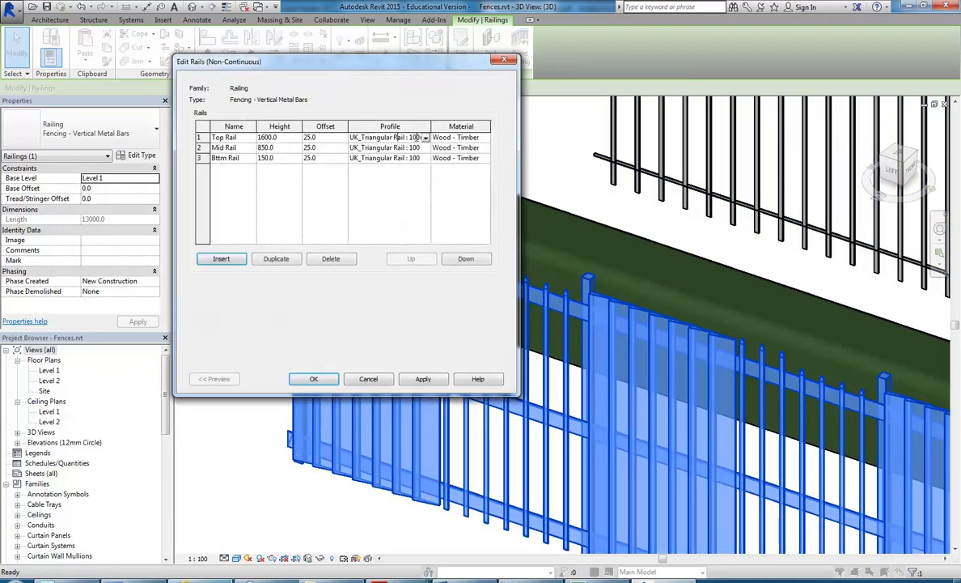
pyautogui.click(425, 138)
pyautogui.click(426, 139)
pyautogui.moveTo(488, 184); pyautogui.dragTo(490, 168)
pyautogui.click(411, 191)
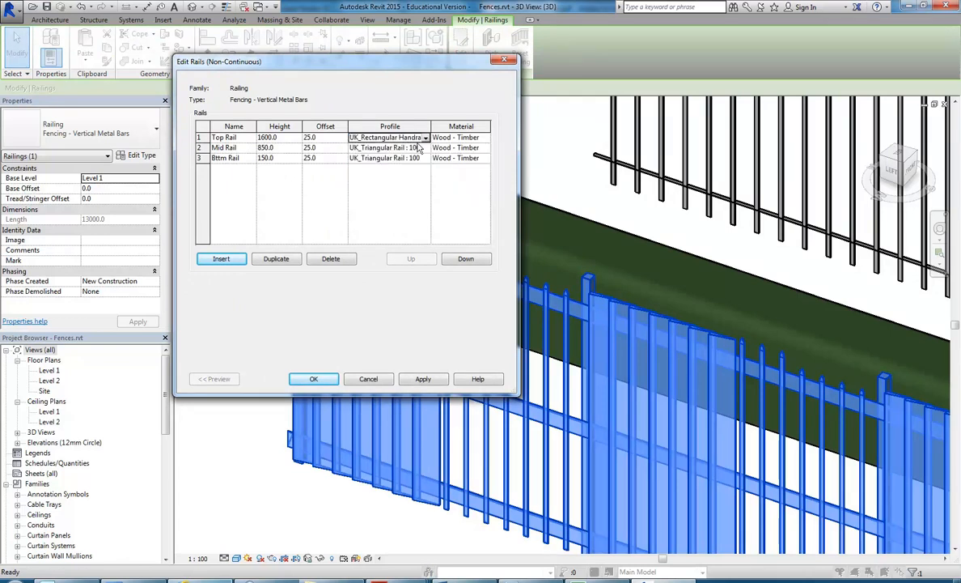
# Set the Mid Rail and Bttm Rail profiles to UK_Rectangular Handrail : 20 x 20mm.
pyautogui.click(426, 149)
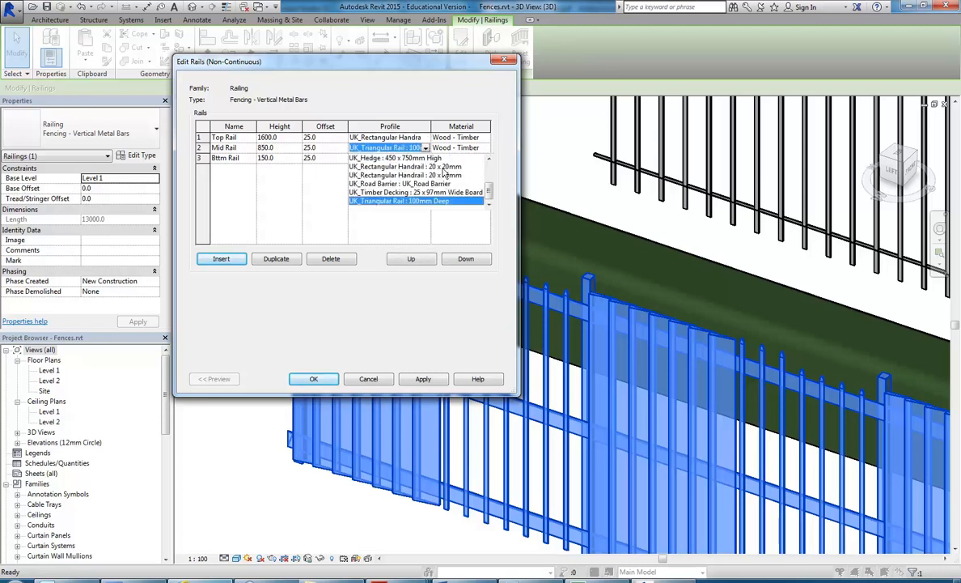
pyautogui.click(433, 167)
pyautogui.click(425, 159)
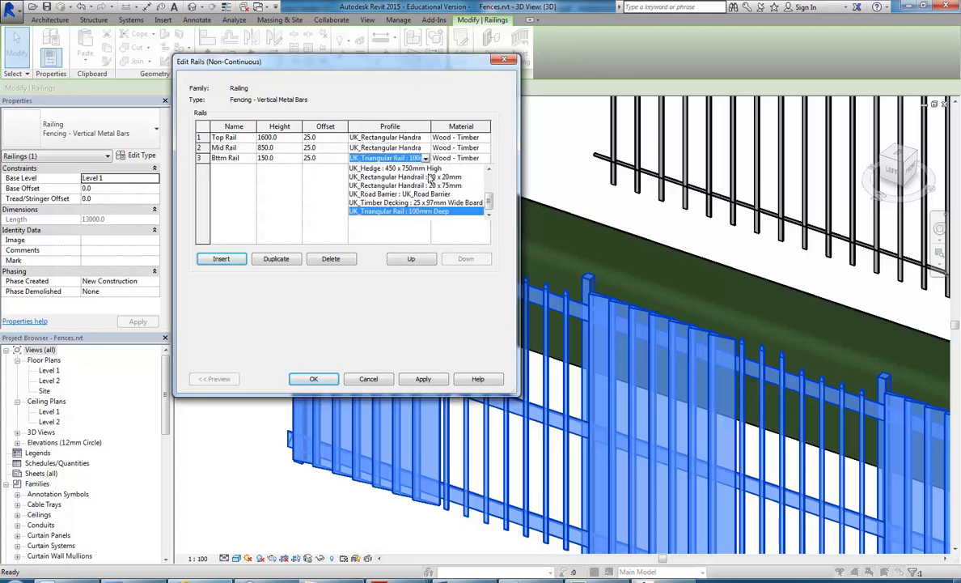
pyautogui.click(423, 177)
pyautogui.click(426, 159)
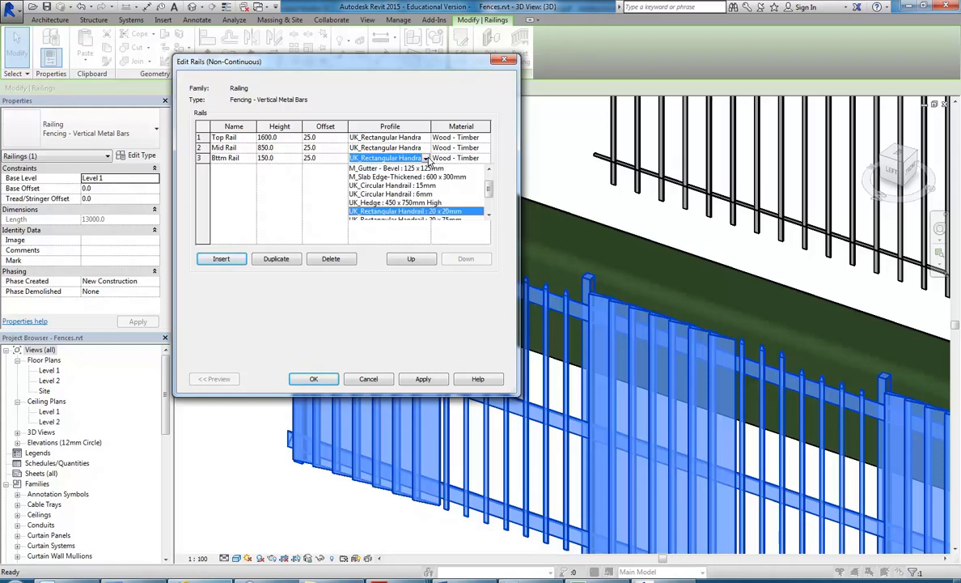
pyautogui.click(488, 217)
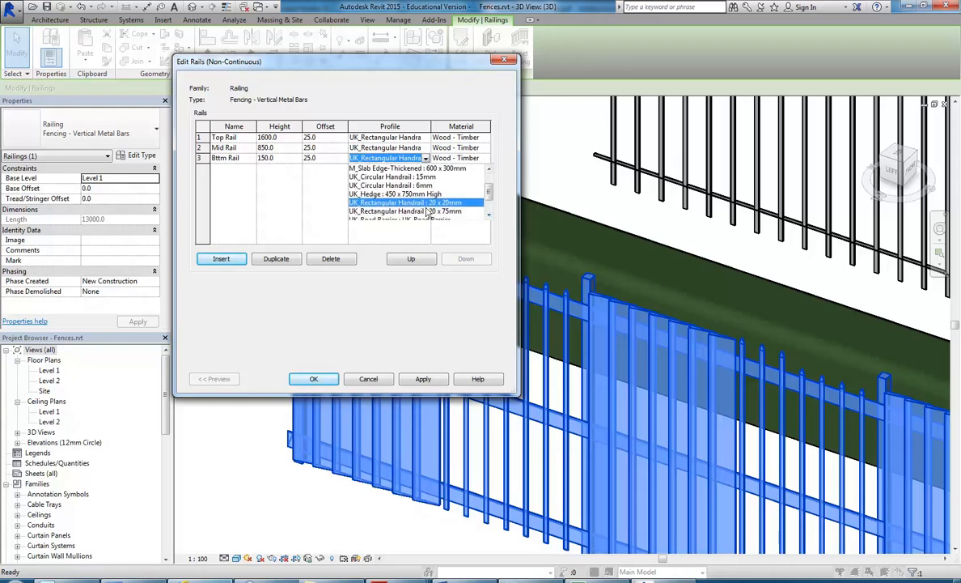
# Delete the Mid Rail from the rail structure and accept the rail changes.
pyautogui.click(201, 141)
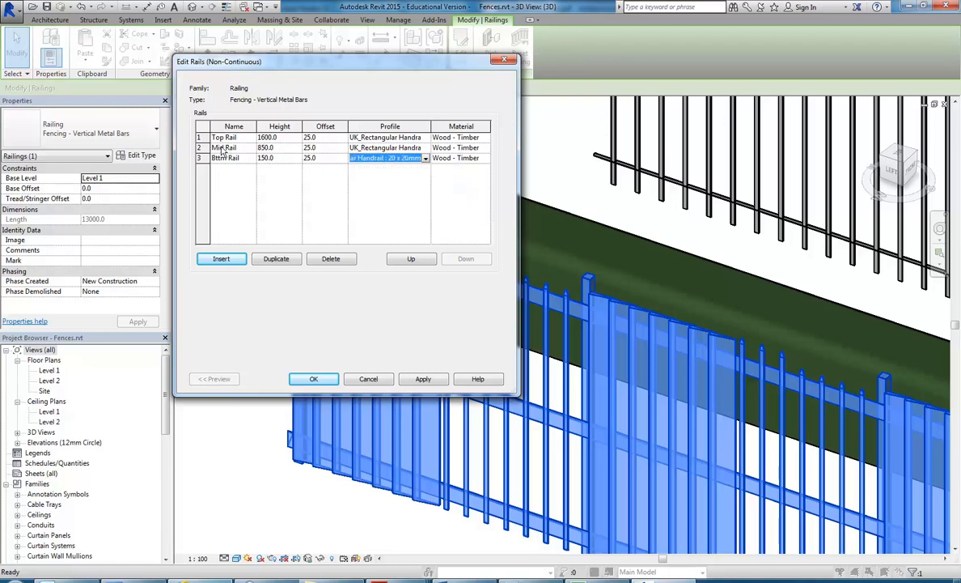
pyautogui.click(203, 148)
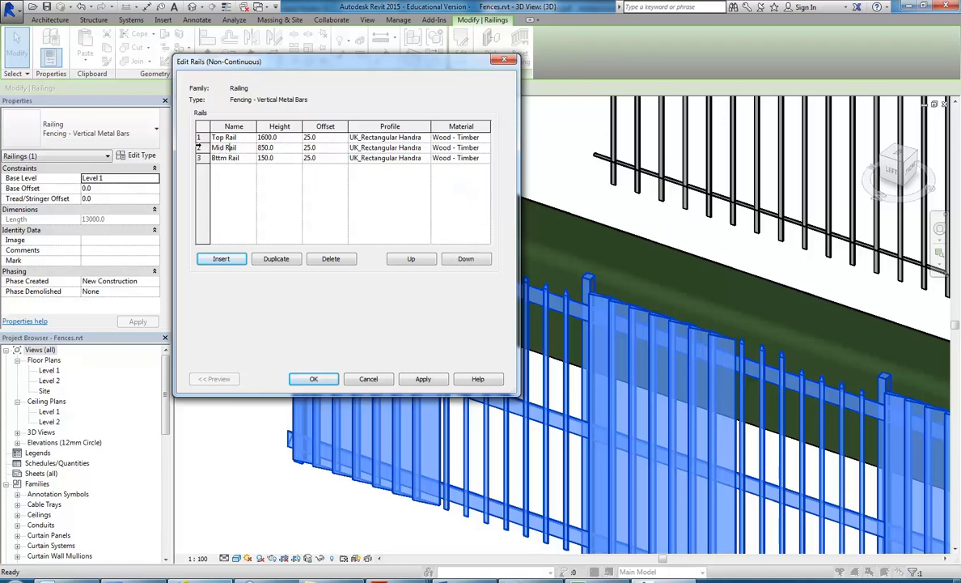
pyautogui.click(329, 259)
pyautogui.click(263, 147)
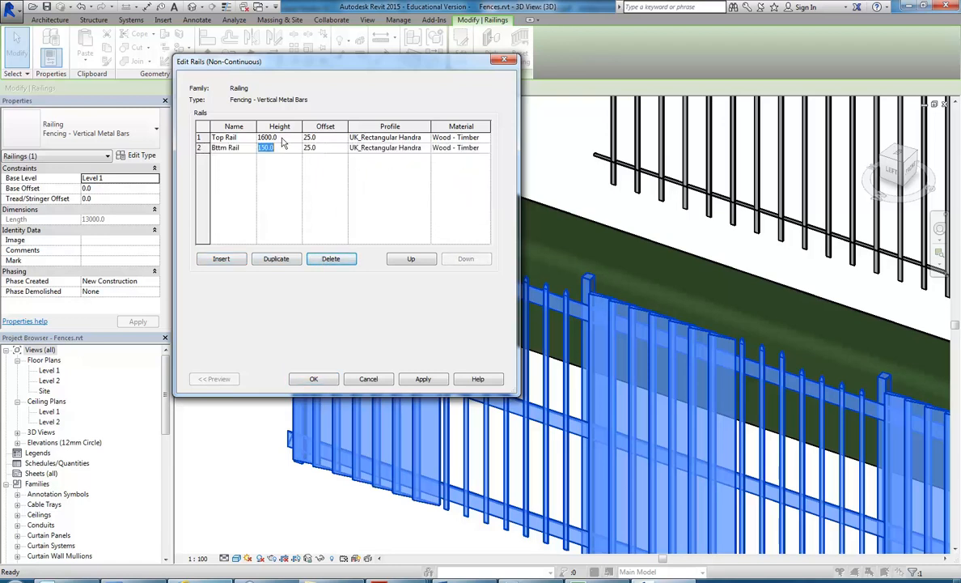
pyautogui.click(314, 379)
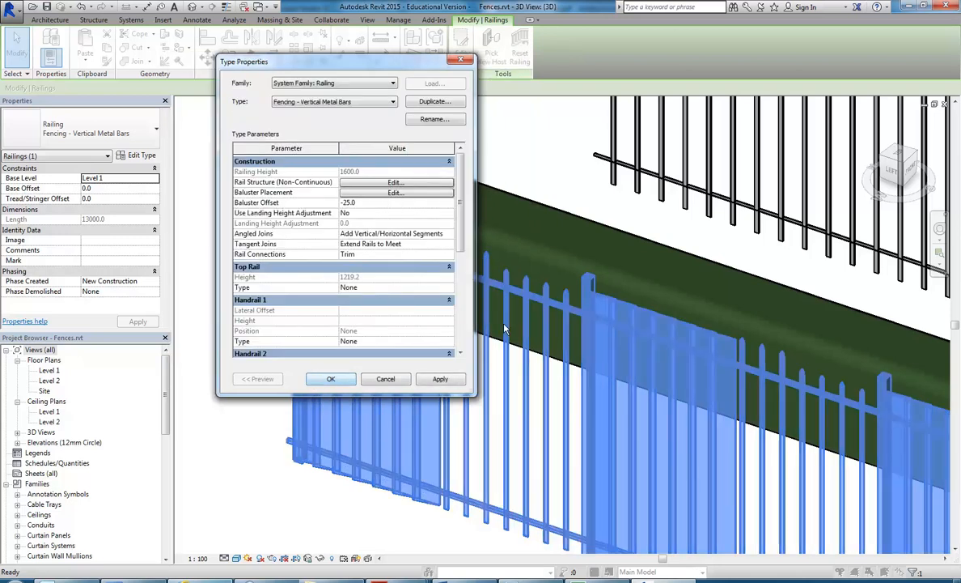
# Review the main pattern and post rows in the baluster placement, and accept the placement and type changes.
pyautogui.click(394, 193)
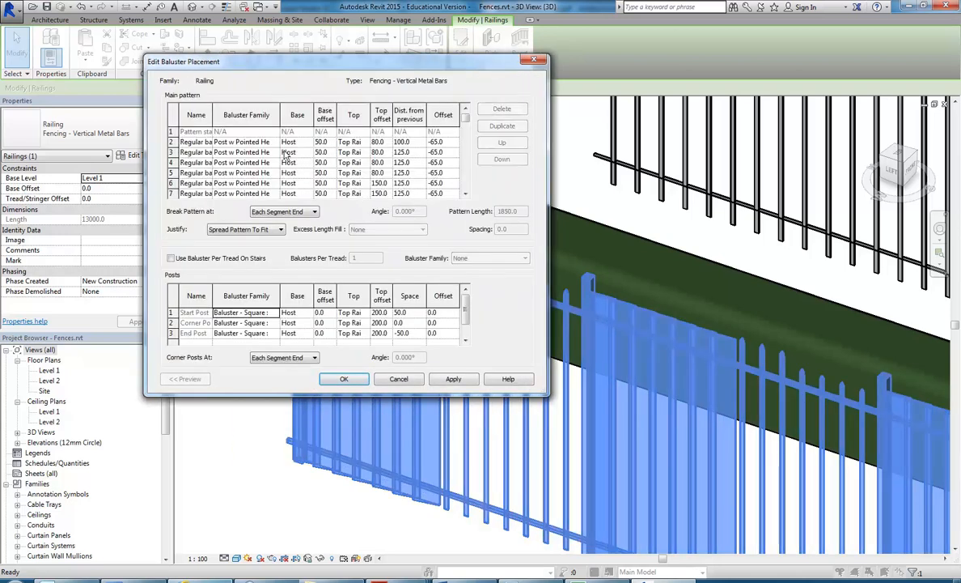
pyautogui.scroll(-4, 435, 130)
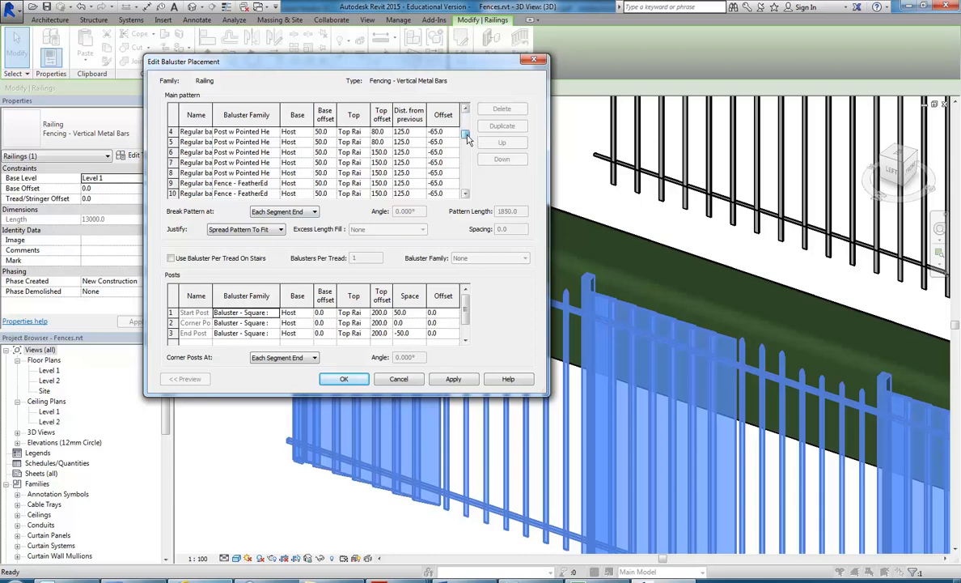
pyautogui.moveTo(468, 142); pyautogui.dragTo(469, 103)
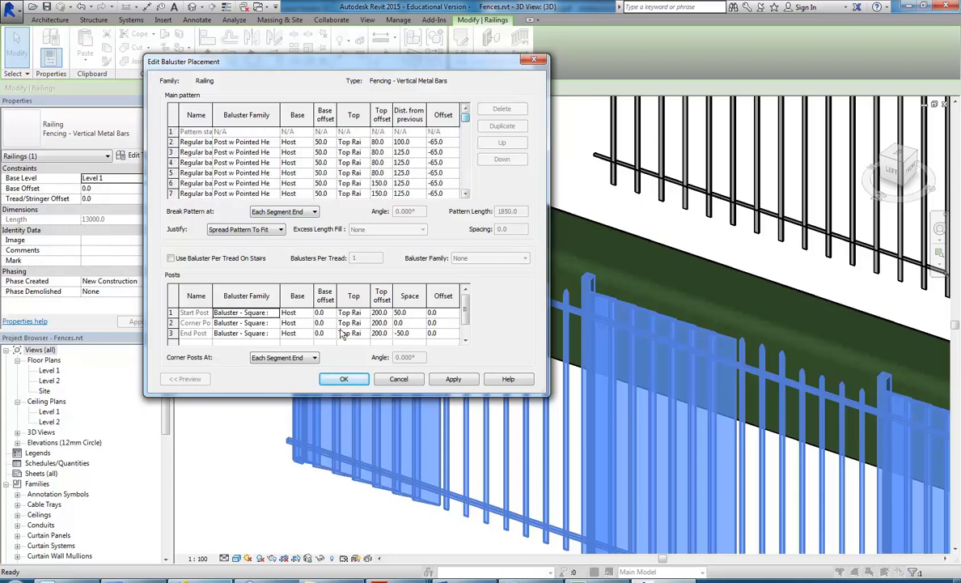
pyautogui.click(344, 378)
pyautogui.click(337, 380)
# Examine the fence's rails, pointed bars and posts up close and from another angle in the 3D view.
pyautogui.scroll(-3, 480, 387)
pyautogui.click(369, 450)
pyautogui.scroll(5, 443, 301)
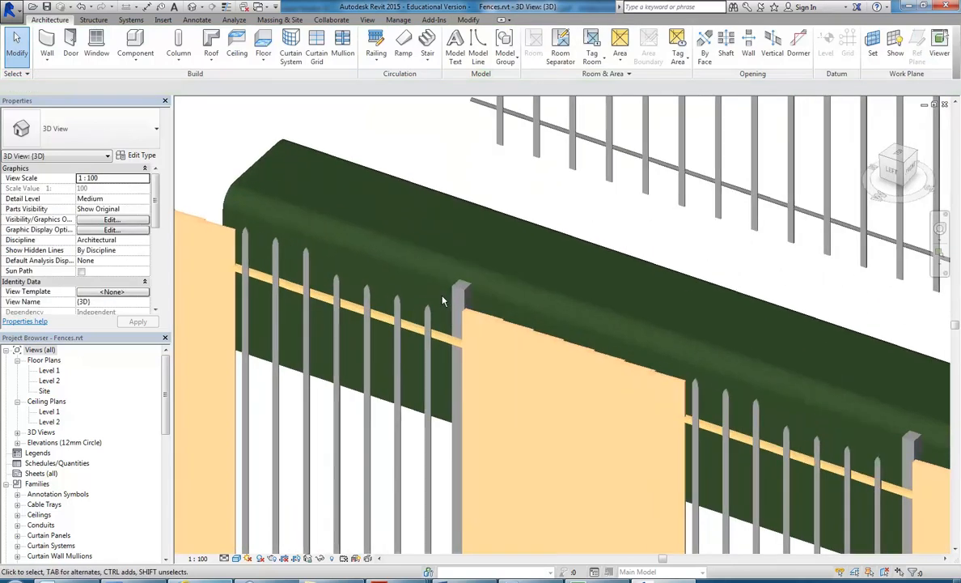
pyautogui.scroll(3, 443, 301)
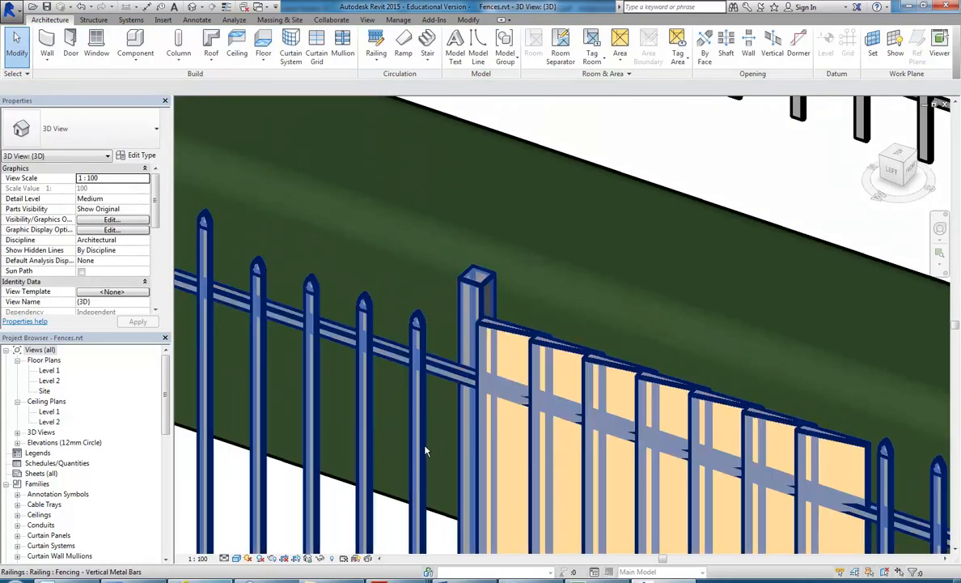
pyautogui.scroll(4, 478, 405)
pyautogui.scroll(4, 464, 326)
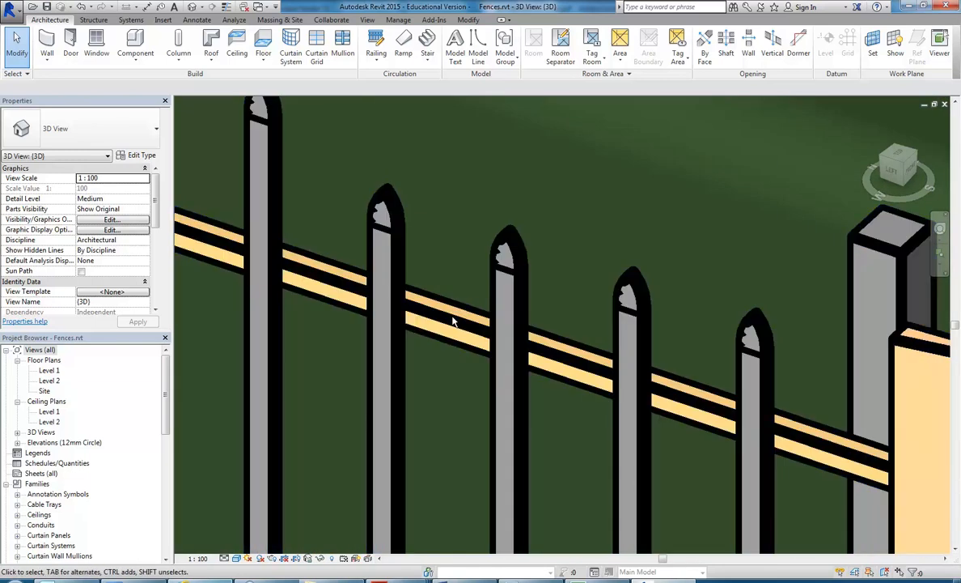
pyautogui.scroll(-3, 442, 354)
pyautogui.moveTo(455, 342); pyautogui.dragTo(478, 280, button='middle')
pyautogui.scroll(-3, 472, 397)
pyautogui.moveTo(474, 396); pyautogui.dragTo(493, 222, button='middle')
pyautogui.scroll(-1, 502, 283)
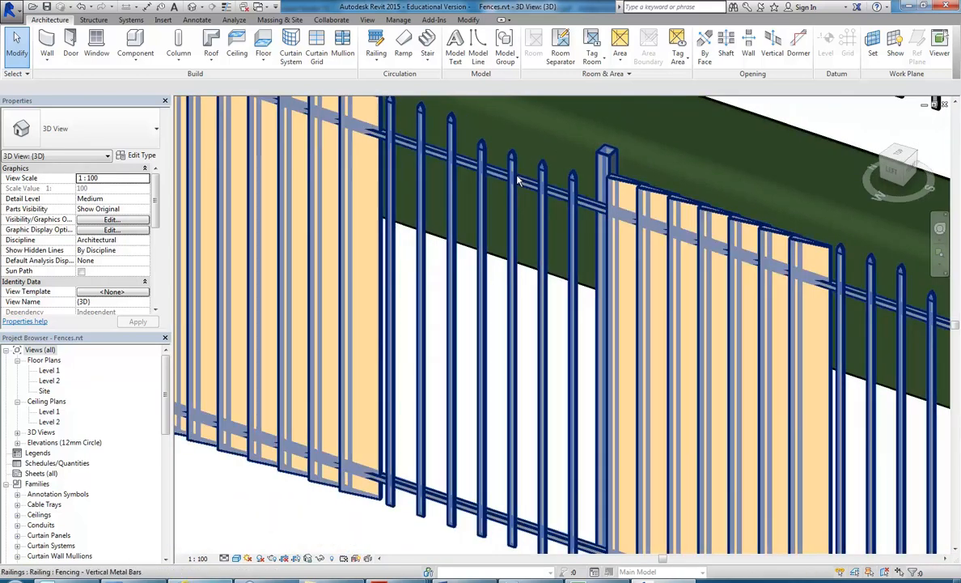
pyautogui.keyDown('shift'); pyautogui.moveTo(518, 180); pyautogui.dragTo(405, 322, button='middle'); pyautogui.keyUp('shift')
pyautogui.scroll(5, 550, 308)
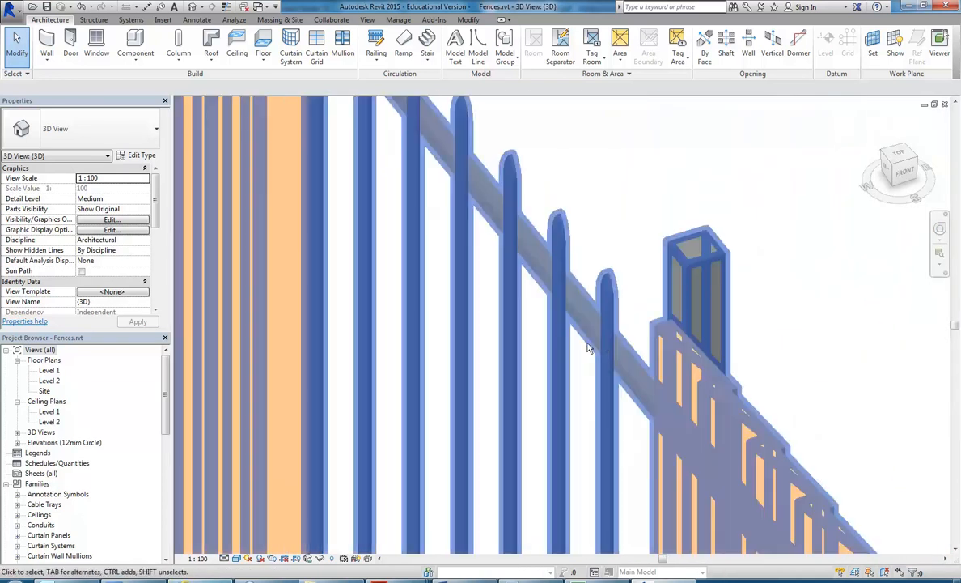
# Open the vertical metal bars fence's baluster placement and compare the bar and rail alignment with the Street View fence.
pyautogui.click(594, 342)
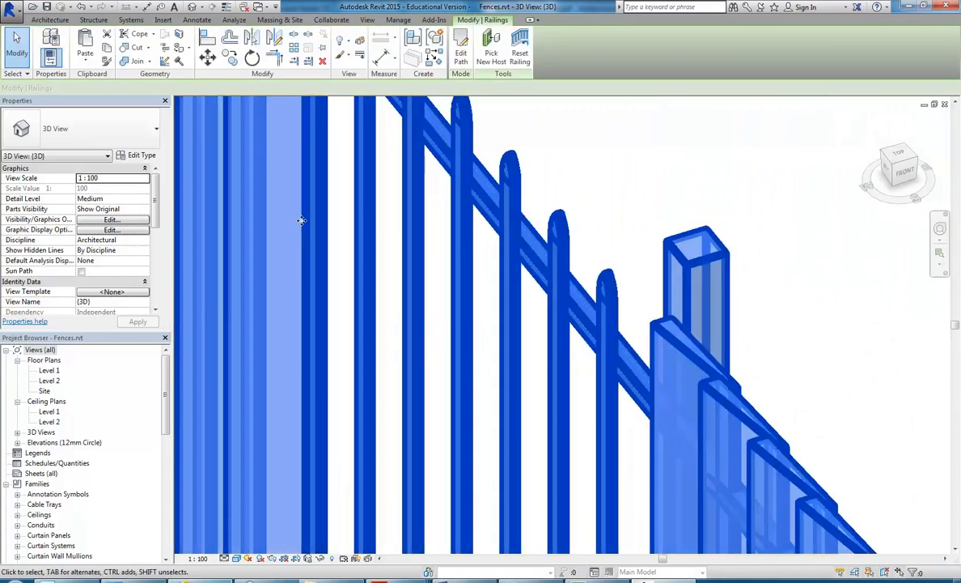
pyautogui.click(138, 157)
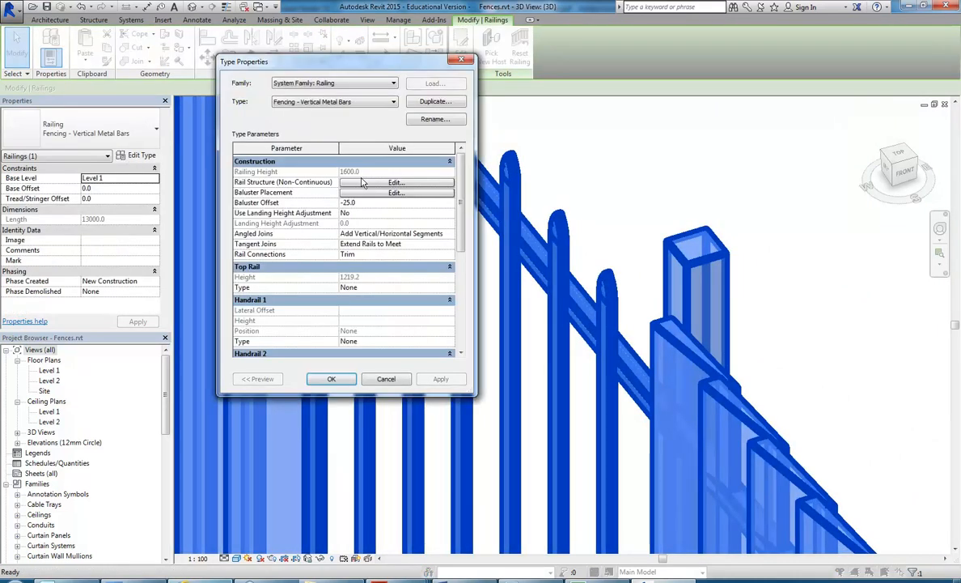
pyautogui.click(368, 193)
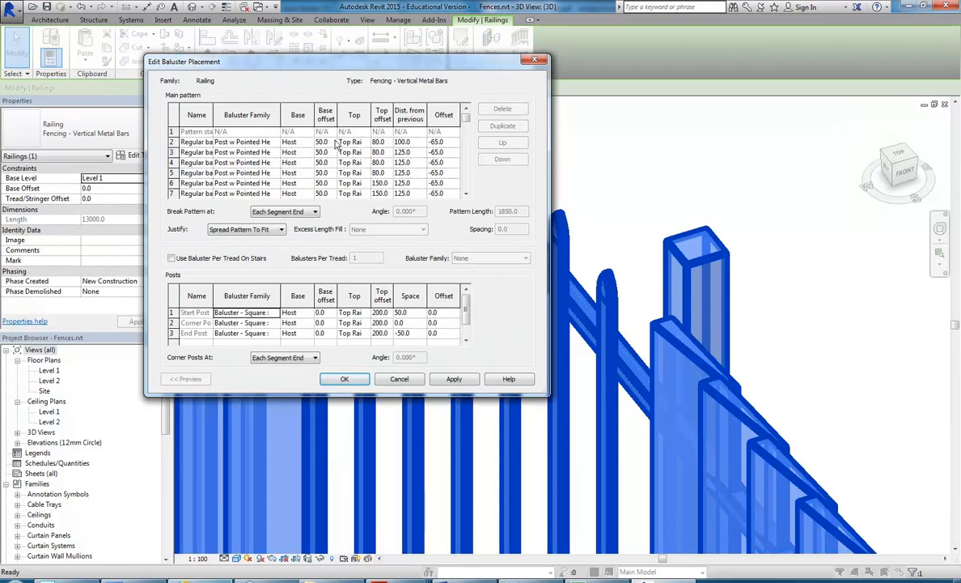
pyautogui.click(436, 162)
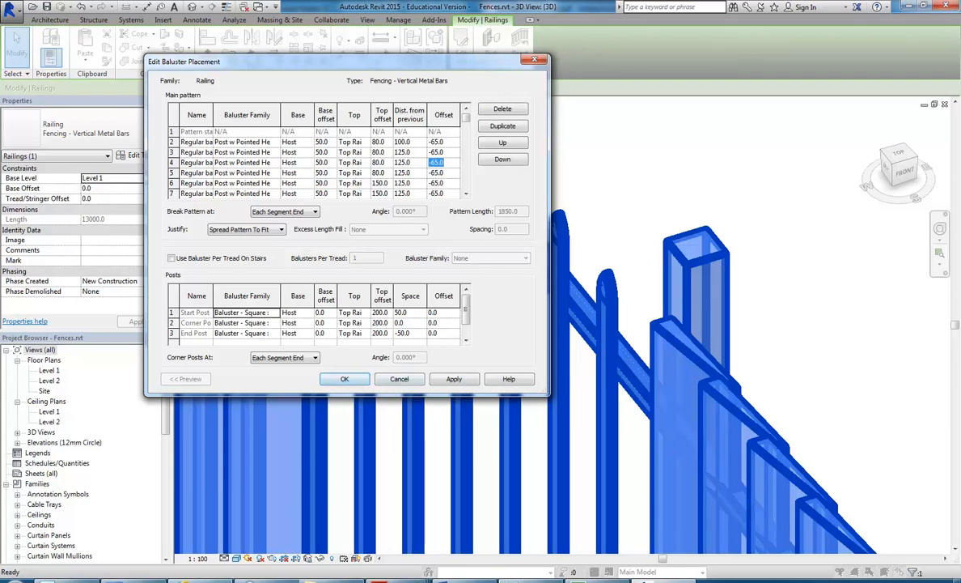
pyautogui.hotkey('alt', 'Tab')
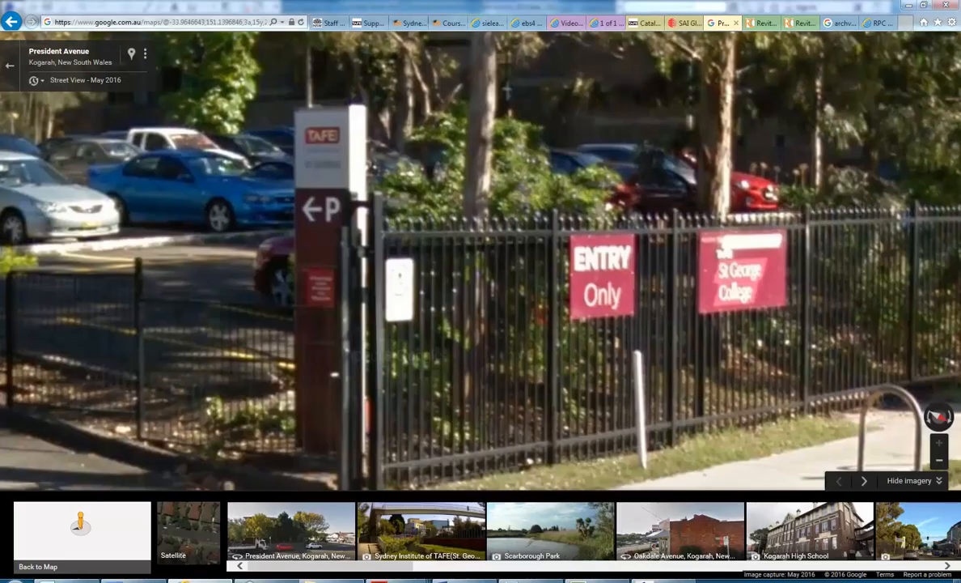
pyautogui.hotkey('alt', 'Tab')
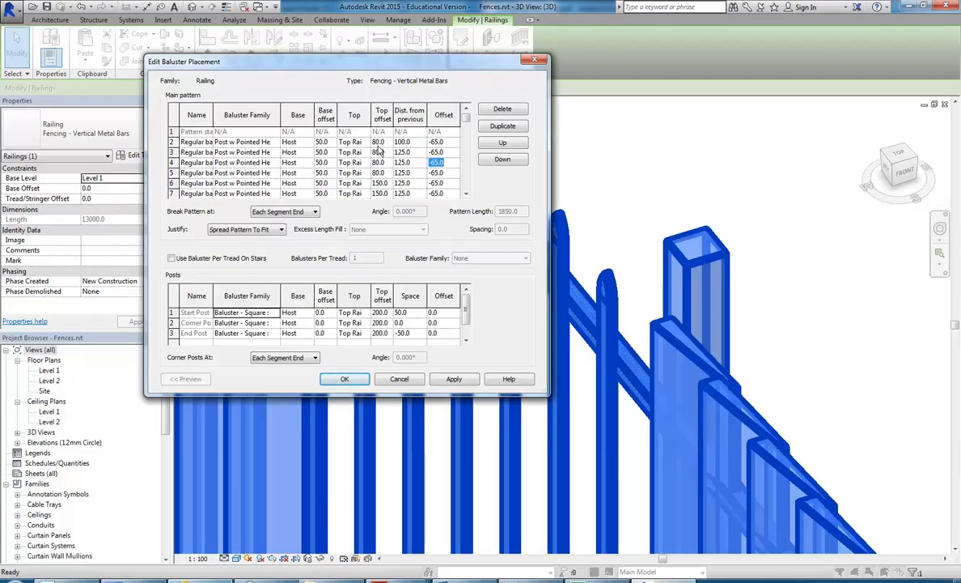
# Set the offset of main pattern rows 2 to 5 to 0.
pyautogui.click(439, 142)
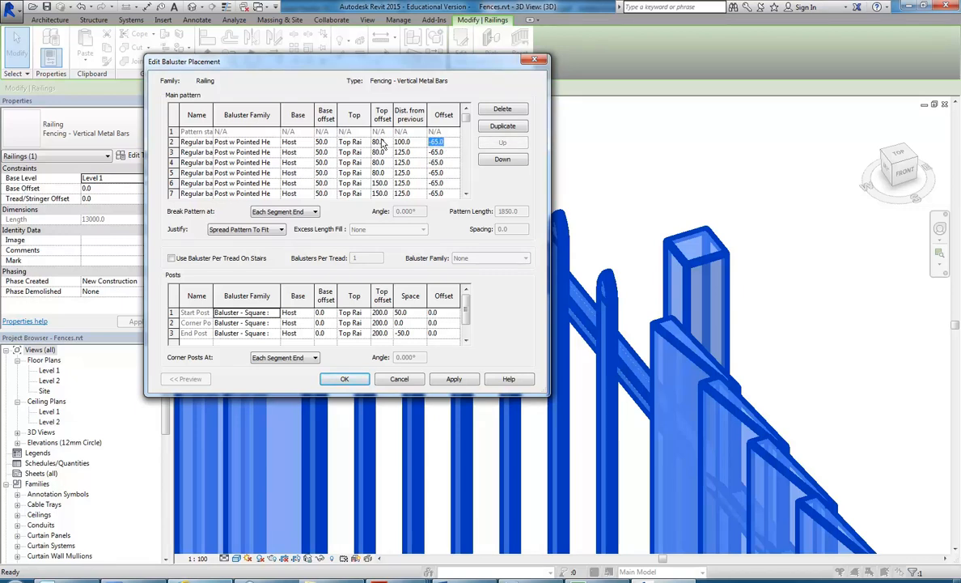
pyautogui.click(451, 155)
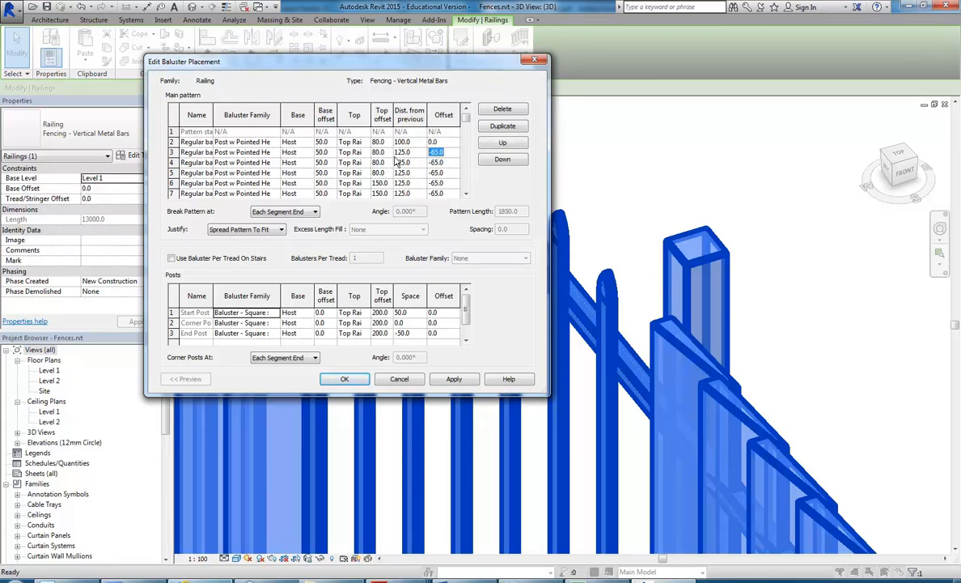
pyautogui.write('0')
pyautogui.click(445, 163)
pyautogui.write('0')
pyautogui.click(449, 172)
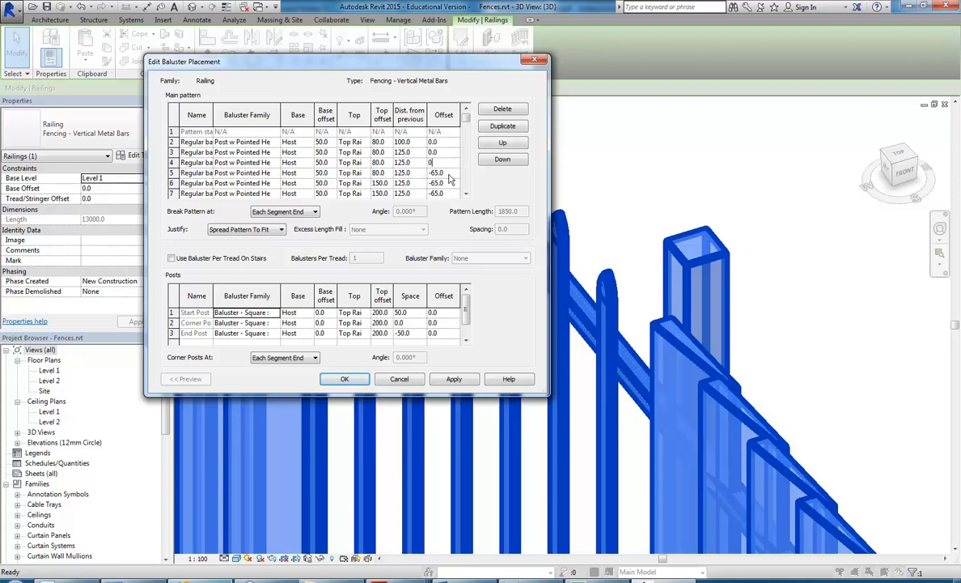
pyautogui.write('0')
# Set the offset of main pattern rows 6 to 12 to 0, and accept the placement and type changes.
pyautogui.click(449, 183)
pyautogui.write('0')
pyautogui.click(449, 194)
pyautogui.write('0')
pyautogui.click(449, 192)
pyautogui.write('0')
pyautogui.click(449, 192)
pyautogui.write('0')
pyautogui.doubleClick(449, 193)
pyautogui.write('0')
pyautogui.click(448, 193)
pyautogui.write('0')
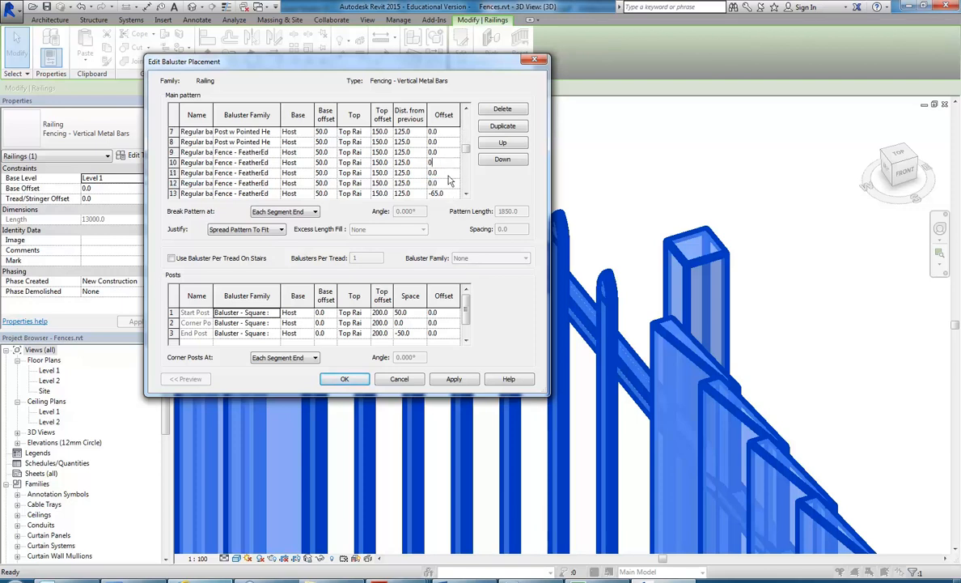
pyautogui.click(259, 162)
pyautogui.click(345, 379)
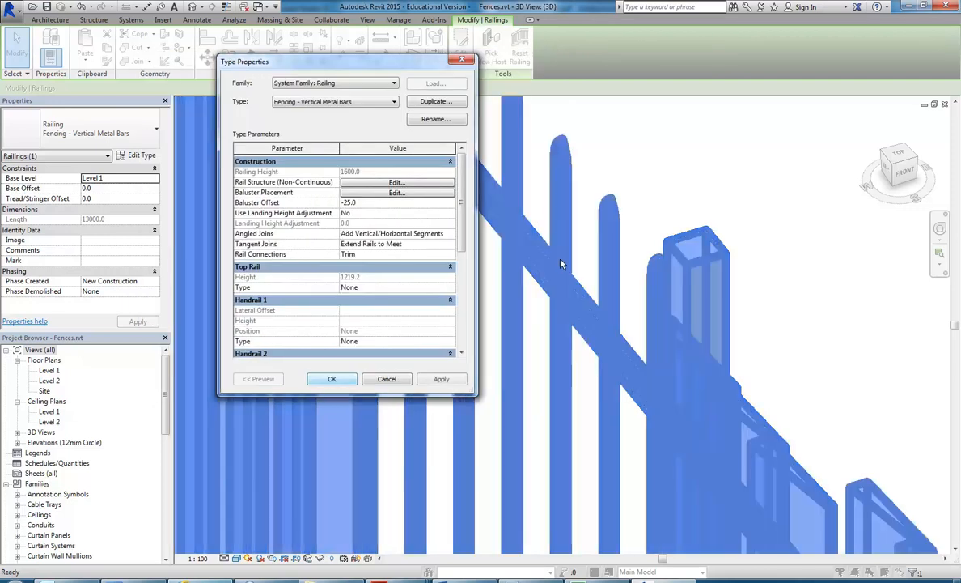
pyautogui.click(331, 378)
# Set the offset of the vertical metal bars fence's top and bottom rails to 0 and accept the rail and type changes.
pyautogui.keyDown('shift'); pyautogui.moveTo(480, 317); pyautogui.dragTo(506, 320, button='middle'); pyautogui.keyUp('shift')
pyautogui.scroll(3, 553, 269)
pyautogui.keyDown('shift'); pyautogui.moveTo(553, 270); pyautogui.dragTo(605, 268, button='middle'); pyautogui.keyUp('shift')
pyautogui.scroll(2, 542, 338)
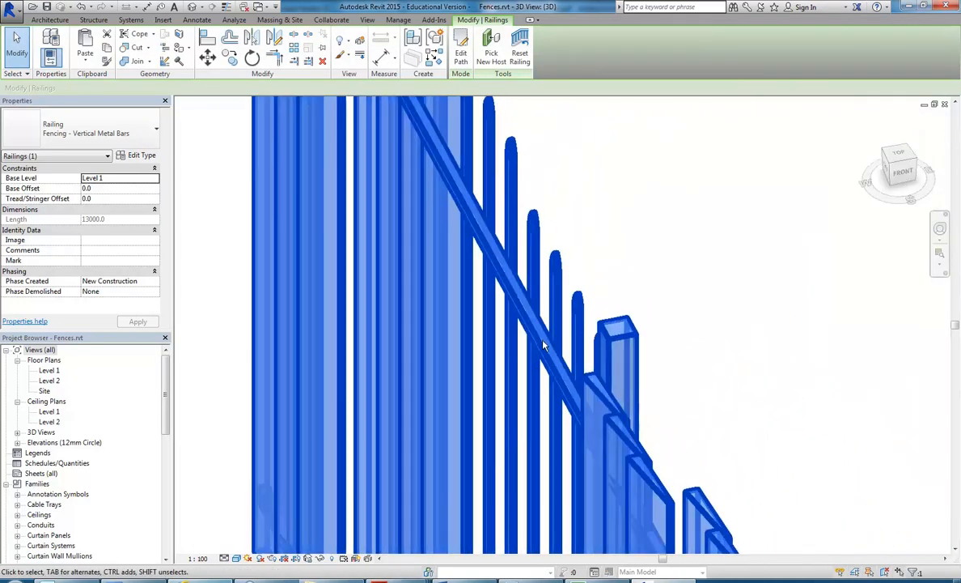
pyautogui.click(140, 155)
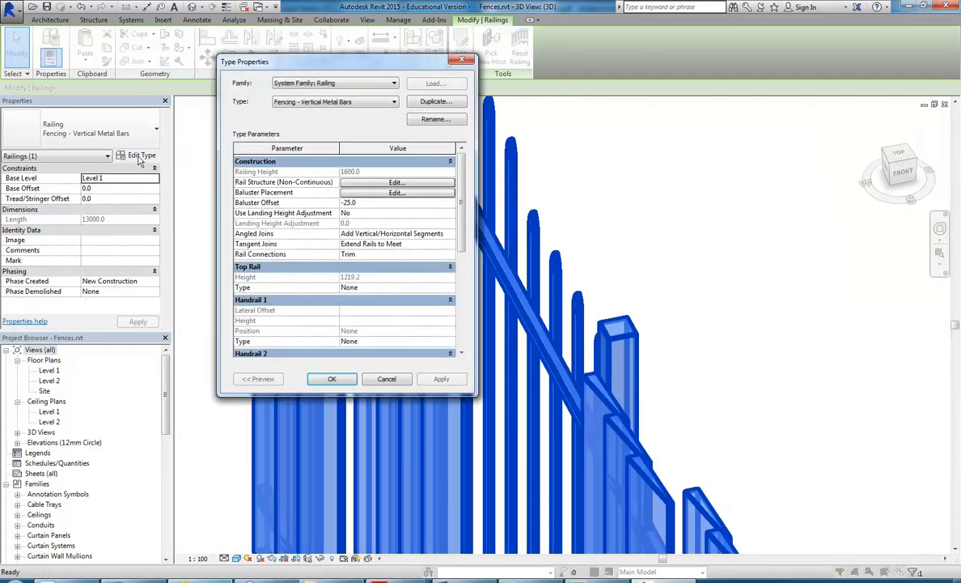
pyautogui.click(396, 182)
pyautogui.click(328, 137)
pyautogui.write('0')
pyautogui.click(326, 148)
pyautogui.write('0')
pyautogui.click(280, 147)
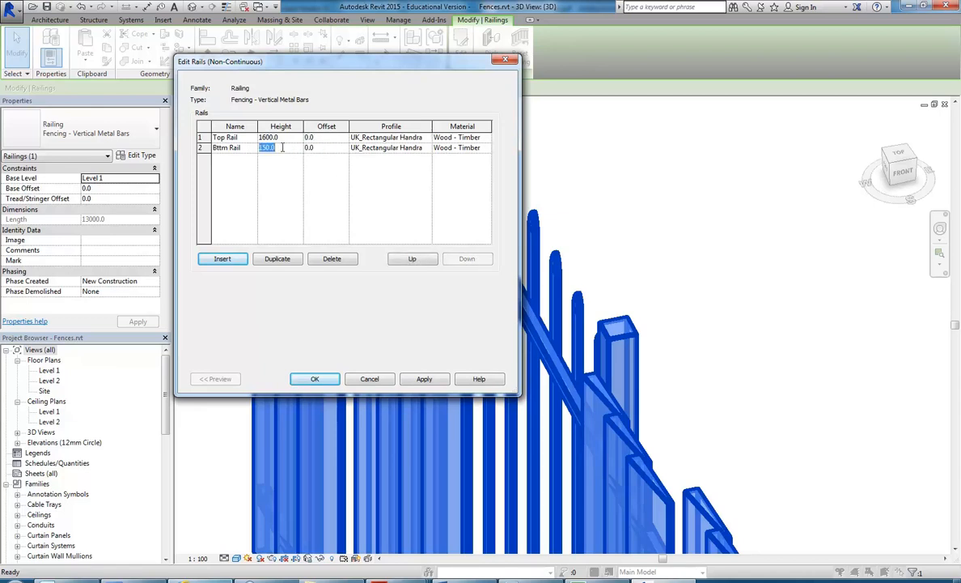
pyautogui.click(424, 379)
pyautogui.click(316, 379)
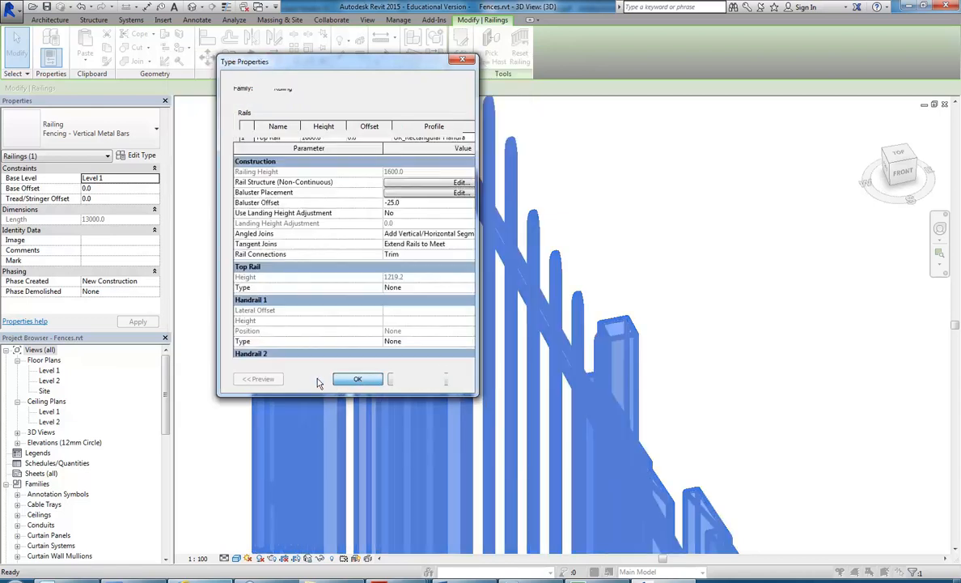
pyautogui.click(333, 379)
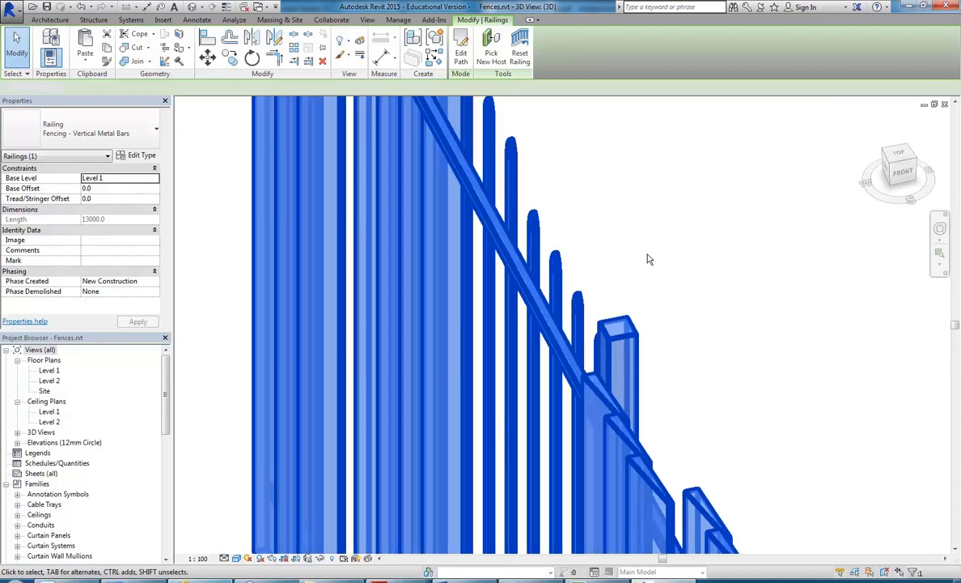
# Open the Level 1 floor plan and find the vertical metal bars fence.
pyautogui.click(649, 260)
pyautogui.keyDown('shift'); pyautogui.moveTo(550, 293); pyautogui.dragTo(659, 249, button='middle'); pyautogui.keyUp('shift')
pyautogui.scroll(3, 658, 247)
pyautogui.moveTo(650, 323); pyautogui.dragTo(576, 293, button='middle')
pyautogui.doubleClick(49, 371)
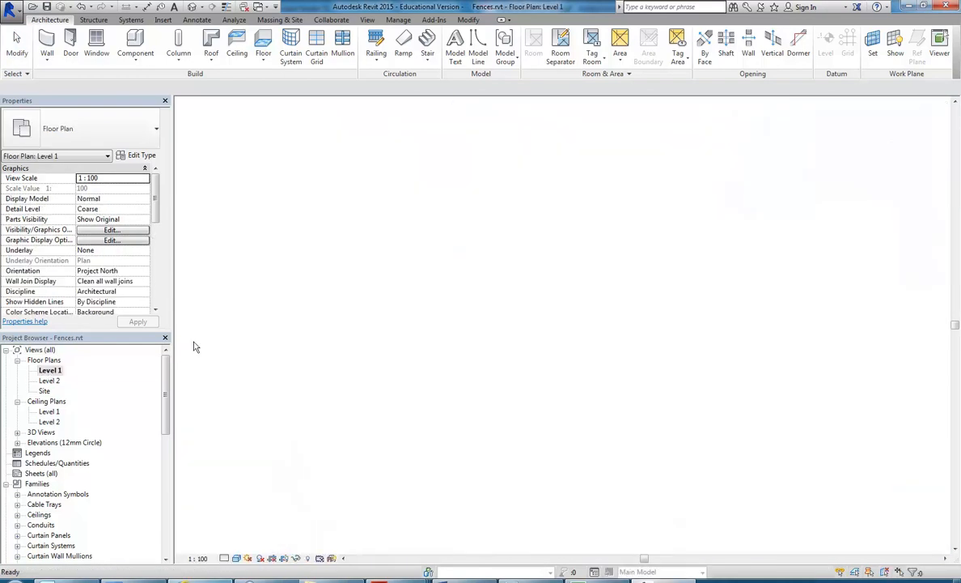
pyautogui.moveTo(662, 352); pyautogui.dragTo(444, 232, button='middle')
pyautogui.scroll(4, 507, 380)
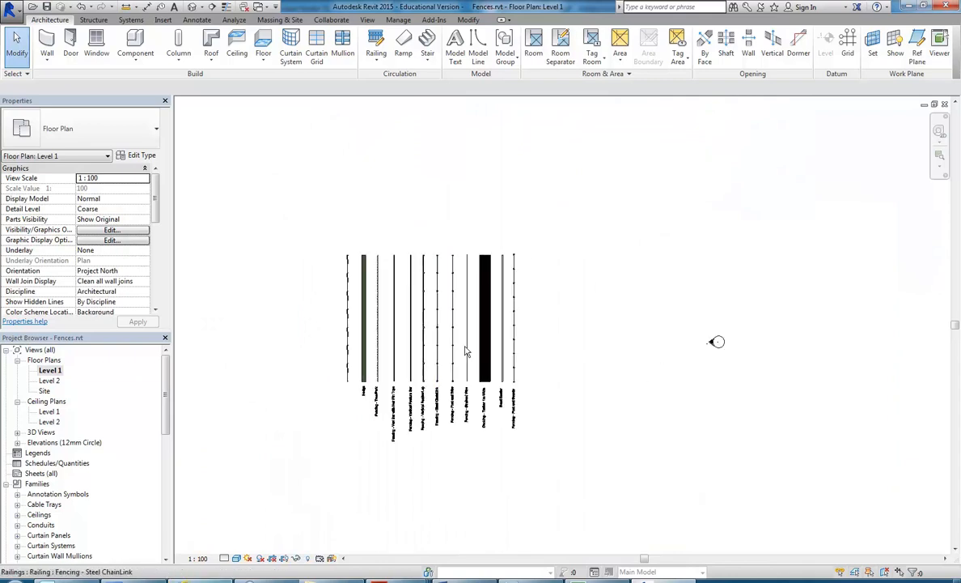
pyautogui.scroll(6, 283, 328)
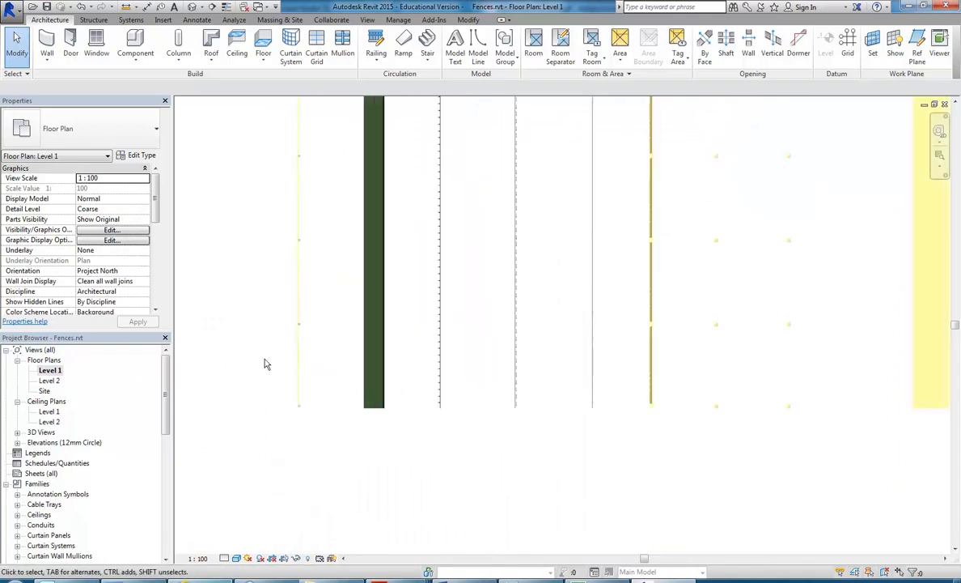
# Set the Level 1 plan's view scale to 1:10 for a close view of the fence's rail, bars and post.
pyautogui.moveTo(313, 328); pyautogui.dragTo(355, 339, button='middle')
pyautogui.scroll(6, 376, 364)
pyautogui.scroll(1, 369, 396)
pyautogui.scroll(1, 355, 340)
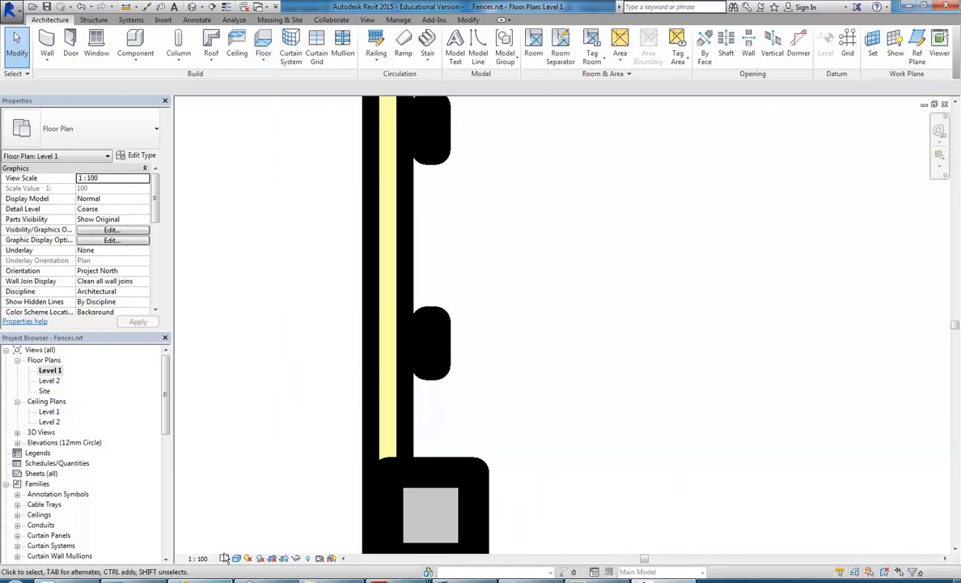
pyautogui.click(198, 559)
pyautogui.click(202, 402)
pyautogui.scroll(2, 313, 396)
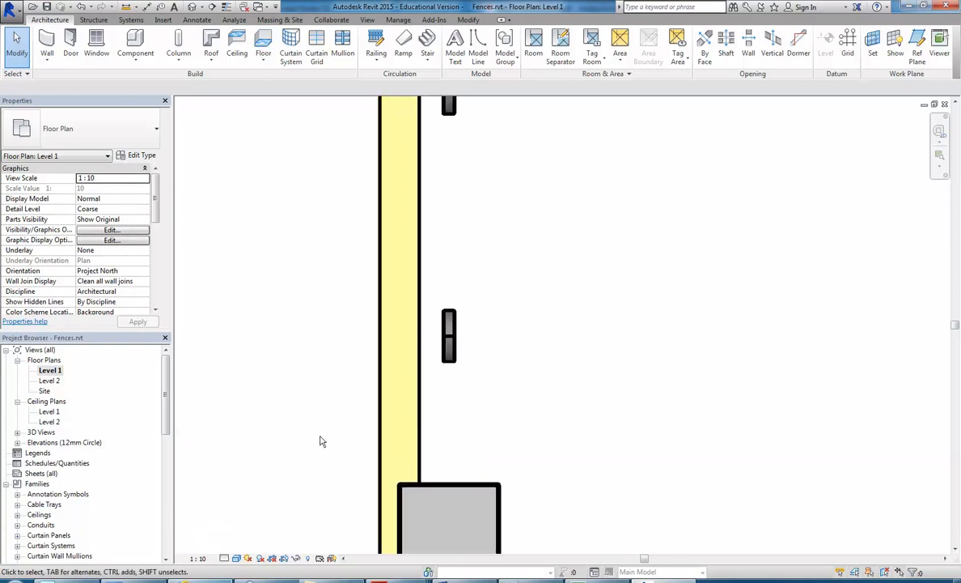
# Measure the distance from the middle of a bar to the far edge of the rail in plan.
pyautogui.click(459, 354)
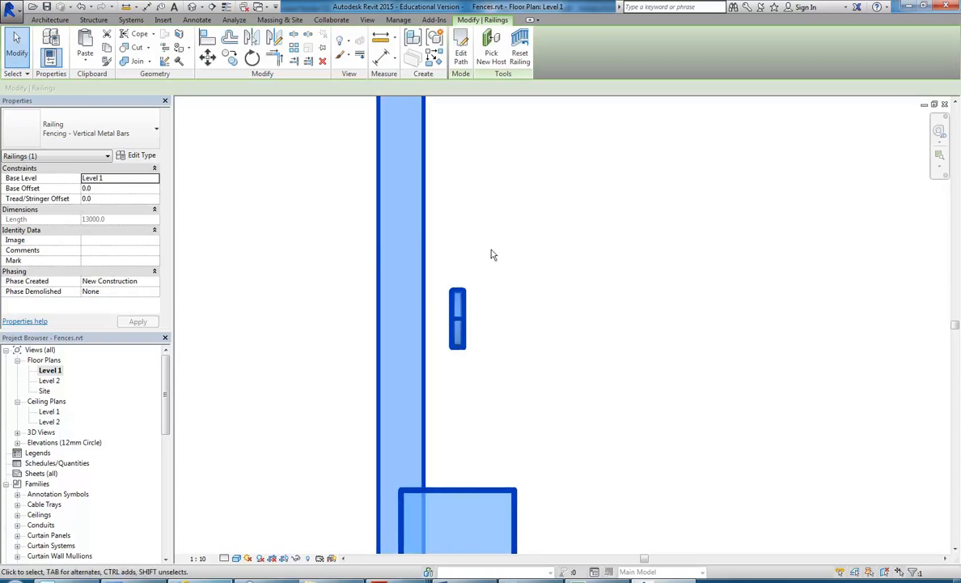
pyautogui.press('Escape')
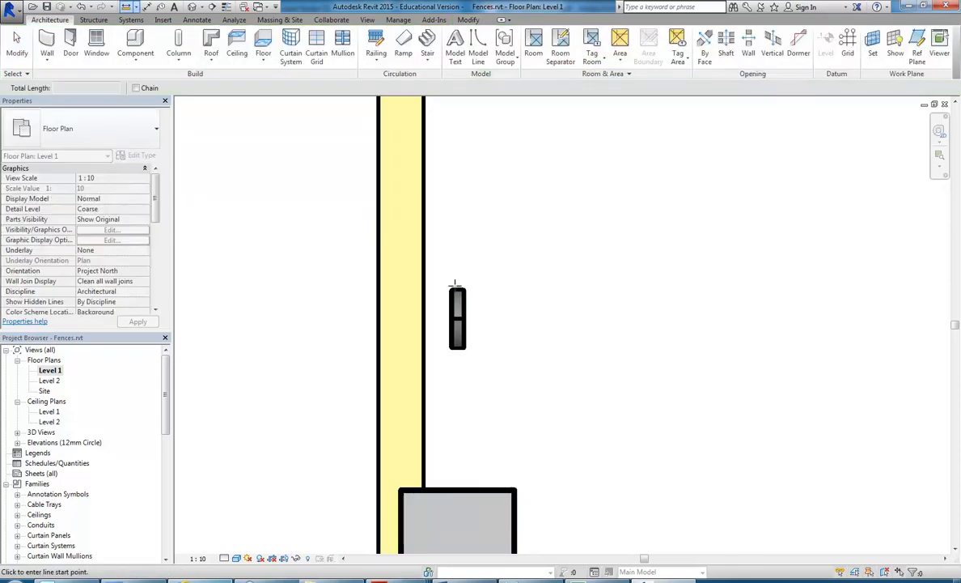
pyautogui.click(457, 289)
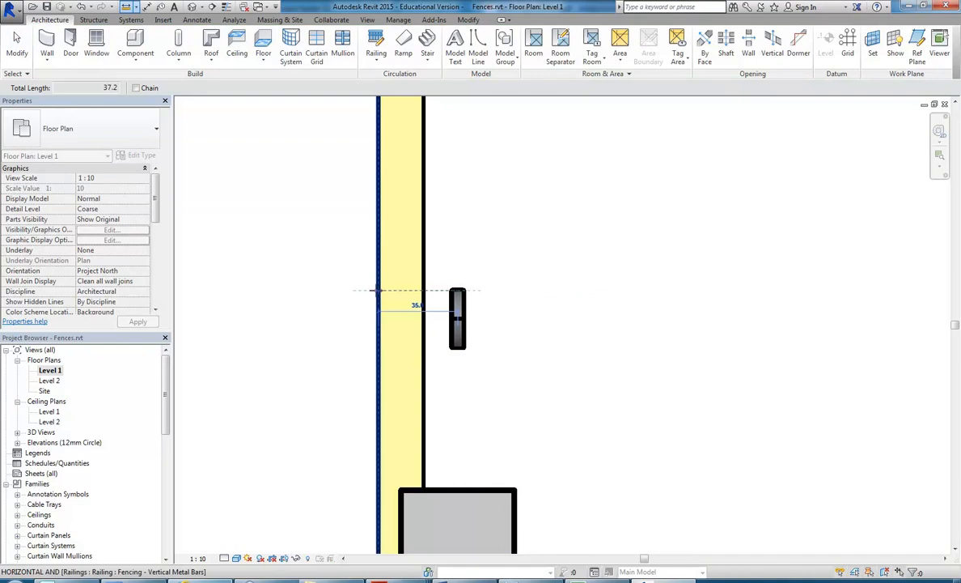
pyautogui.click(378, 289)
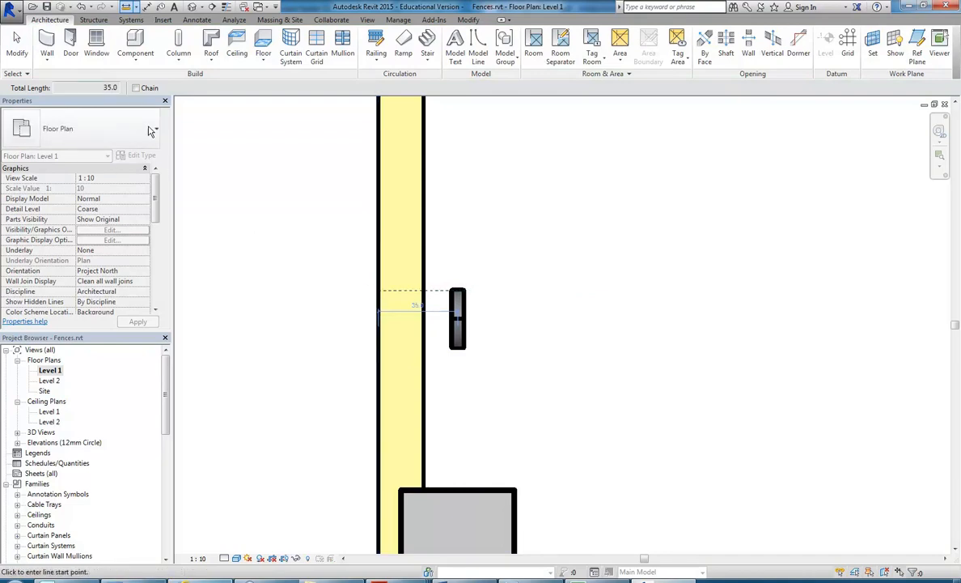
pyautogui.rightClick(282, 205)
pyautogui.click(305, 211)
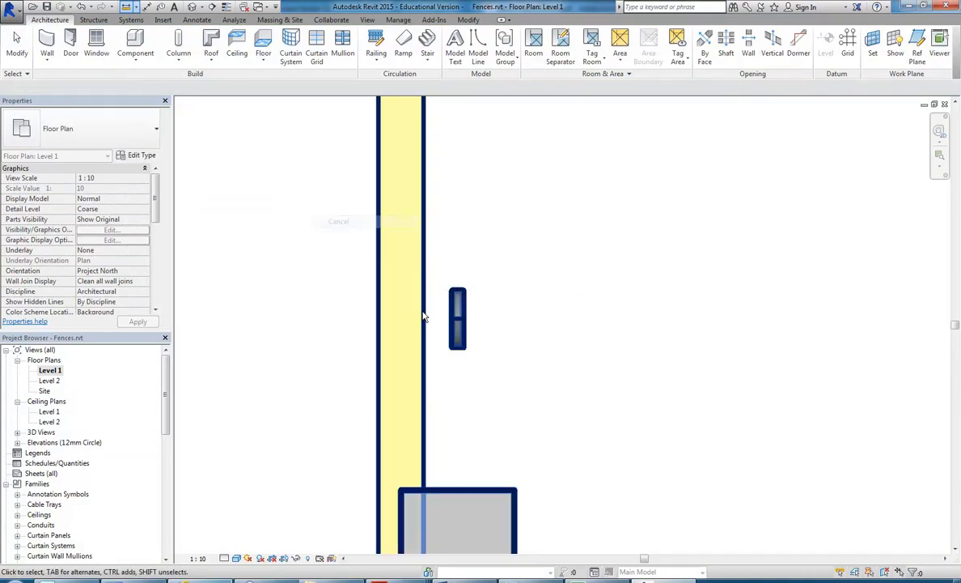
# Open the rail structure of the Fencing - Vertical Metal Bars type with the fence's plan details left in sight.
pyautogui.click(426, 324)
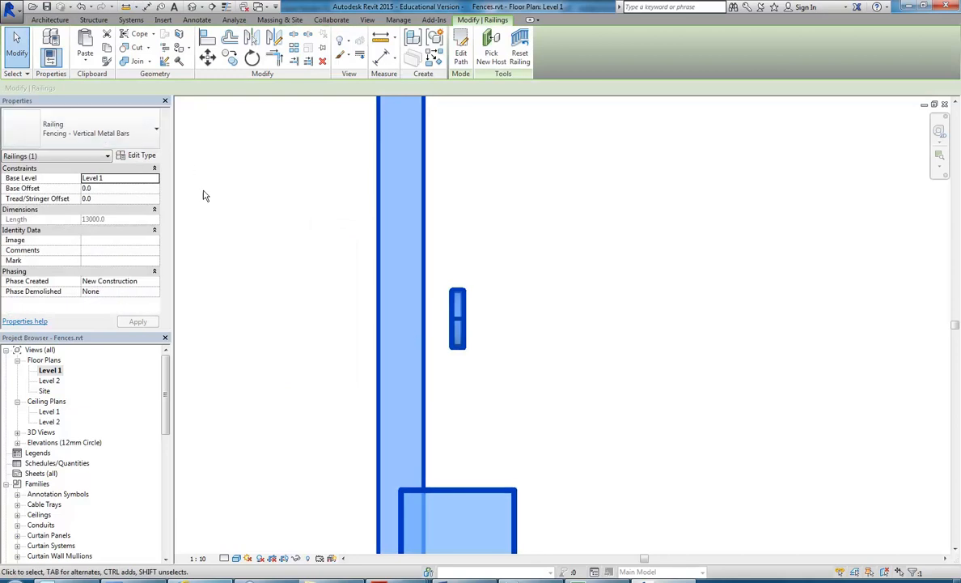
pyautogui.click(138, 155)
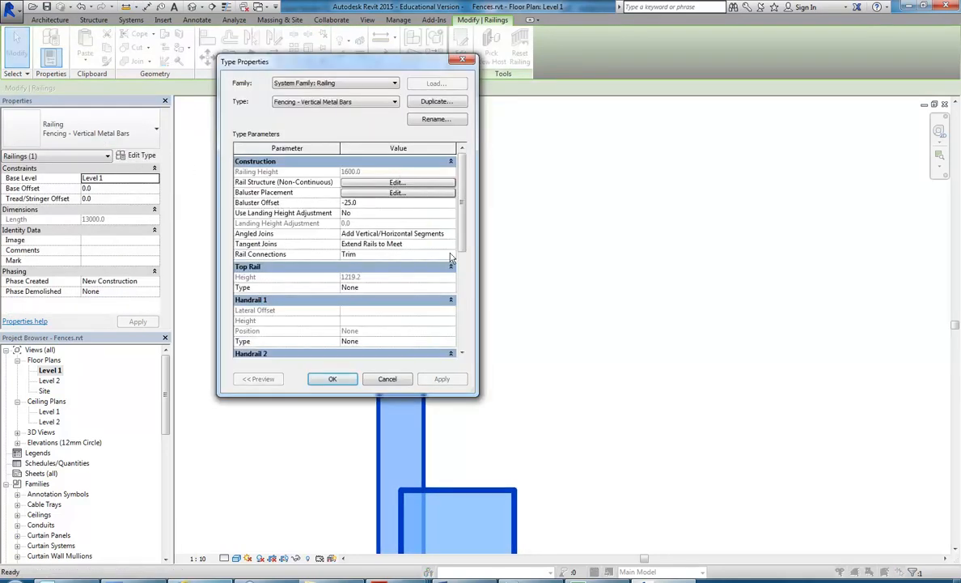
pyautogui.moveTo(360, 64); pyautogui.dragTo(262, 85)
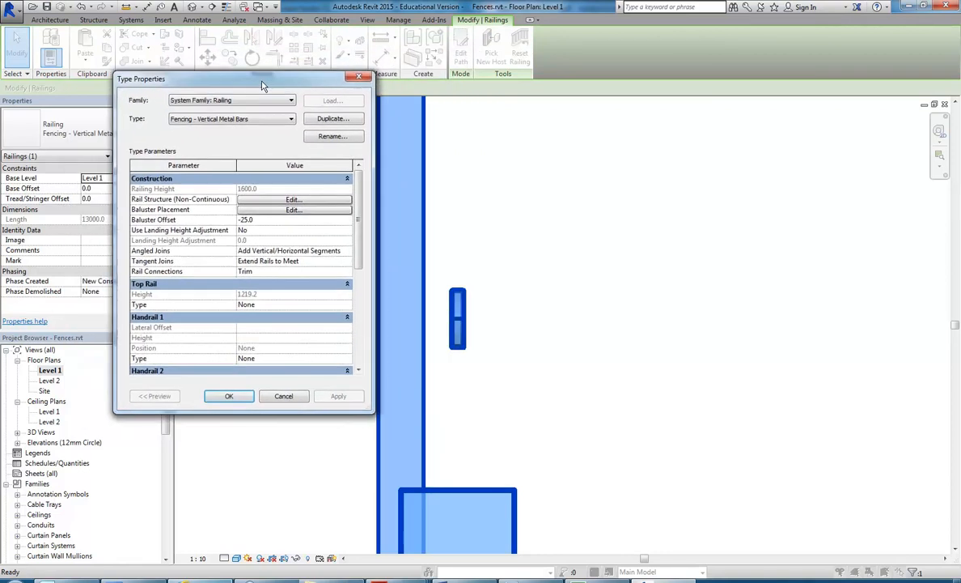
pyautogui.click(257, 200)
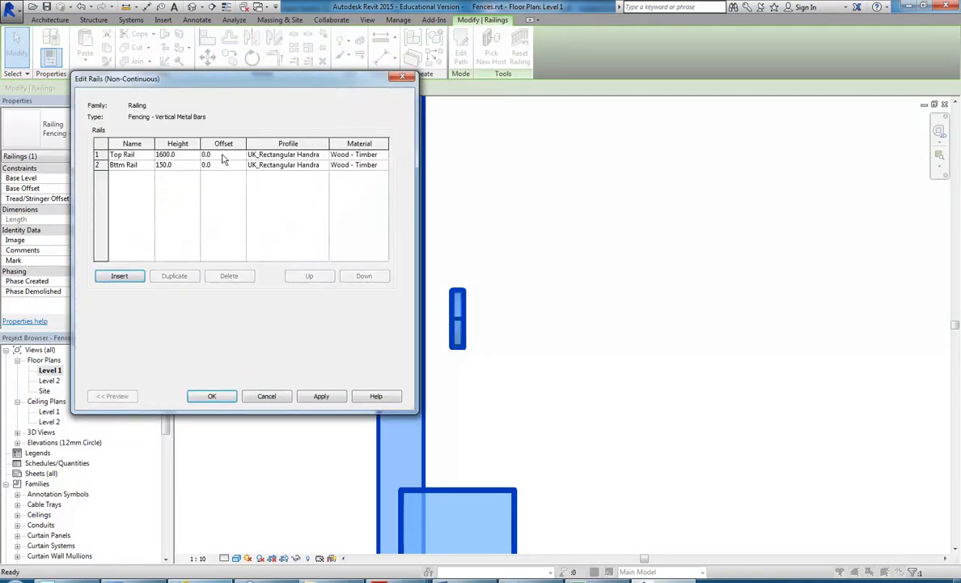
# Try an offset of -35 for both the top and bottom rails and apply it.
pyautogui.click(223, 154)
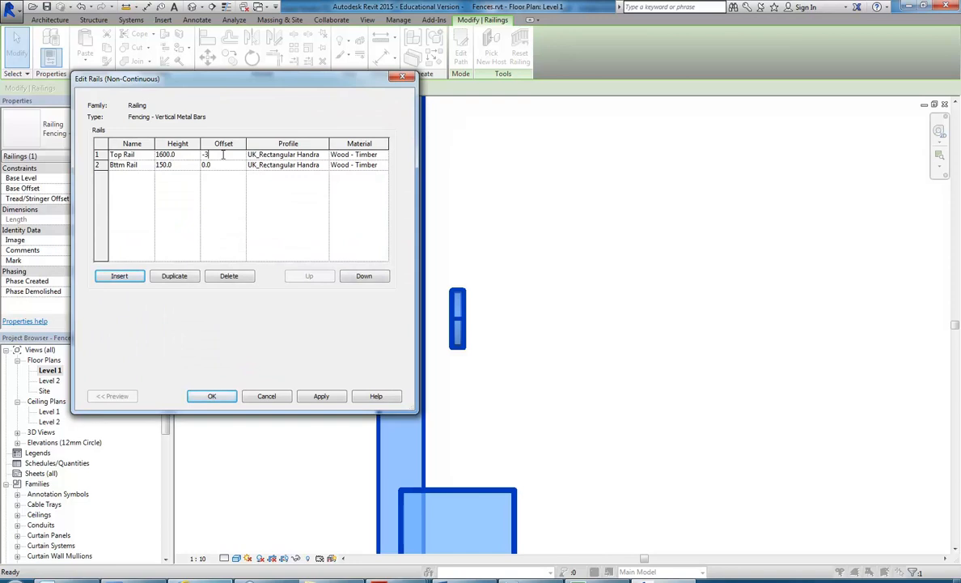
pyautogui.click(223, 165)
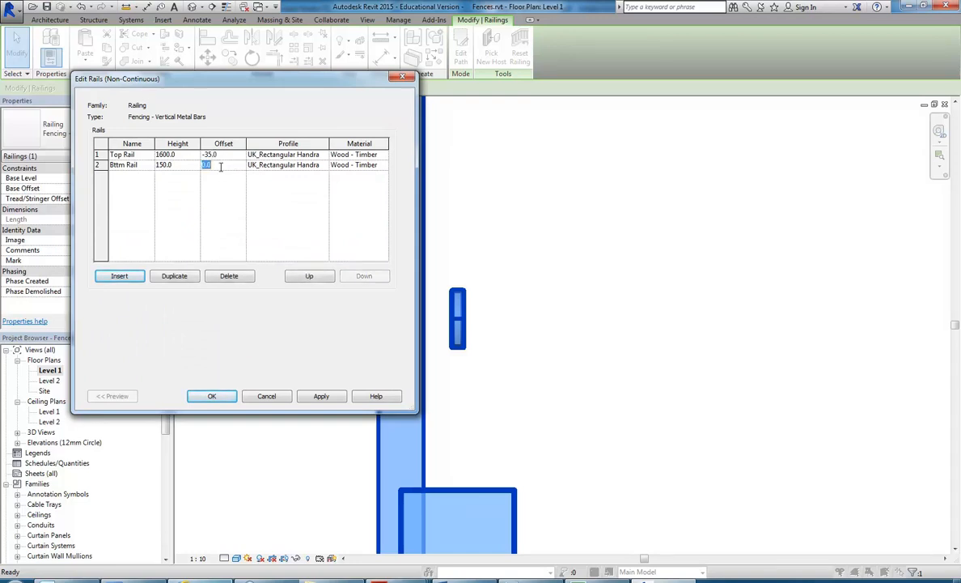
pyautogui.write('-35')
pyautogui.click(322, 397)
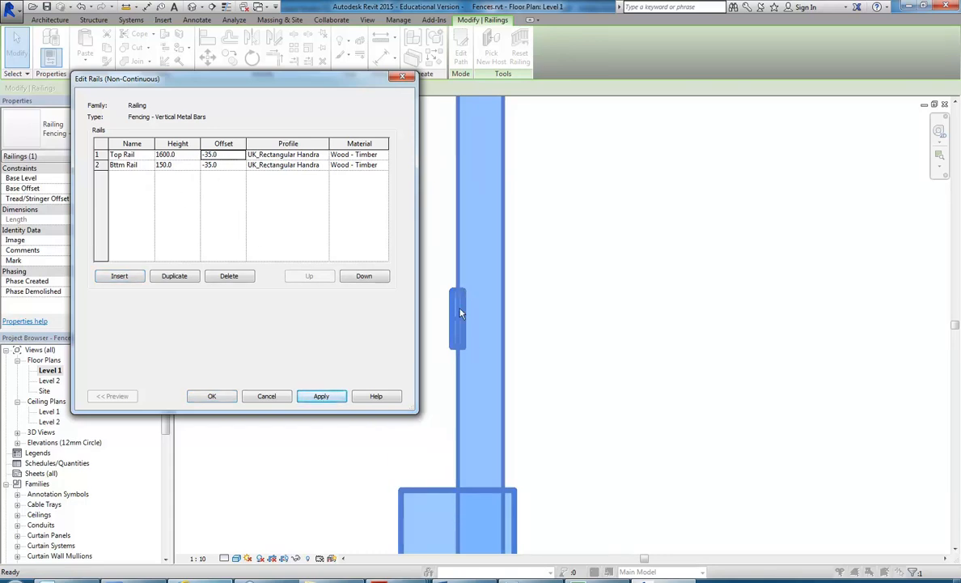
pyautogui.click(298, 155)
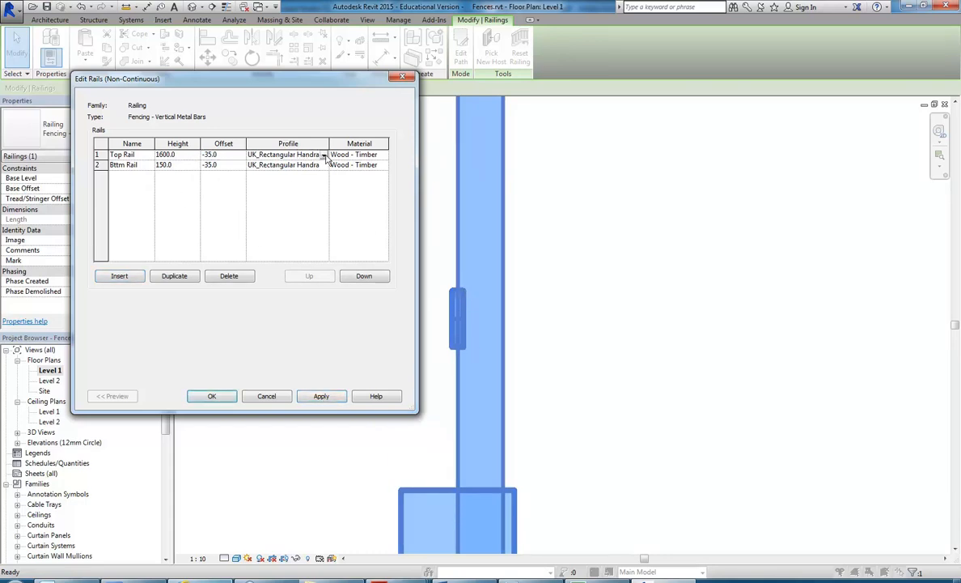
pyautogui.click(324, 156)
pyautogui.click(326, 158)
# Set the offset of the top and bottom rails to -25, and apply and accept the rail and type changes.
pyautogui.click(229, 154)
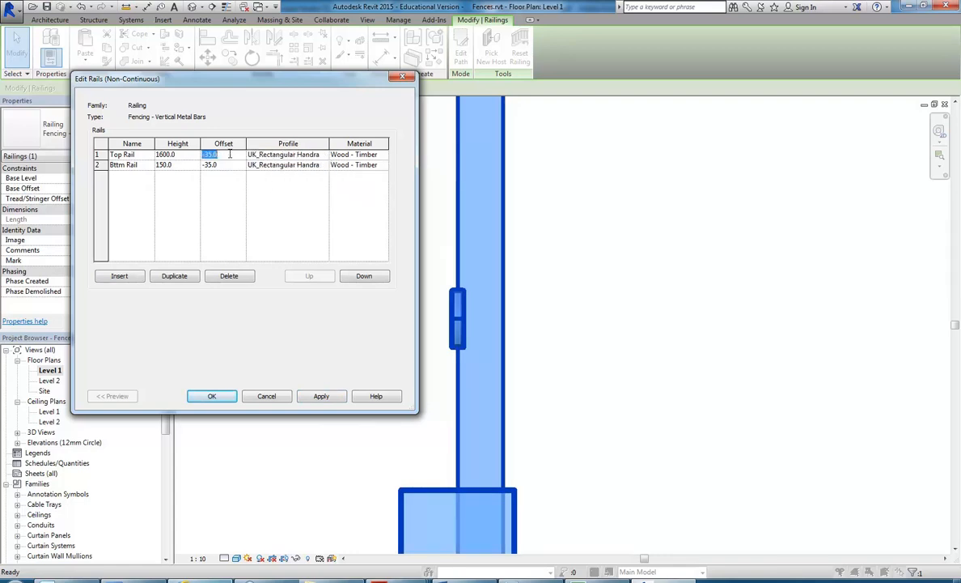
pyautogui.click(209, 165)
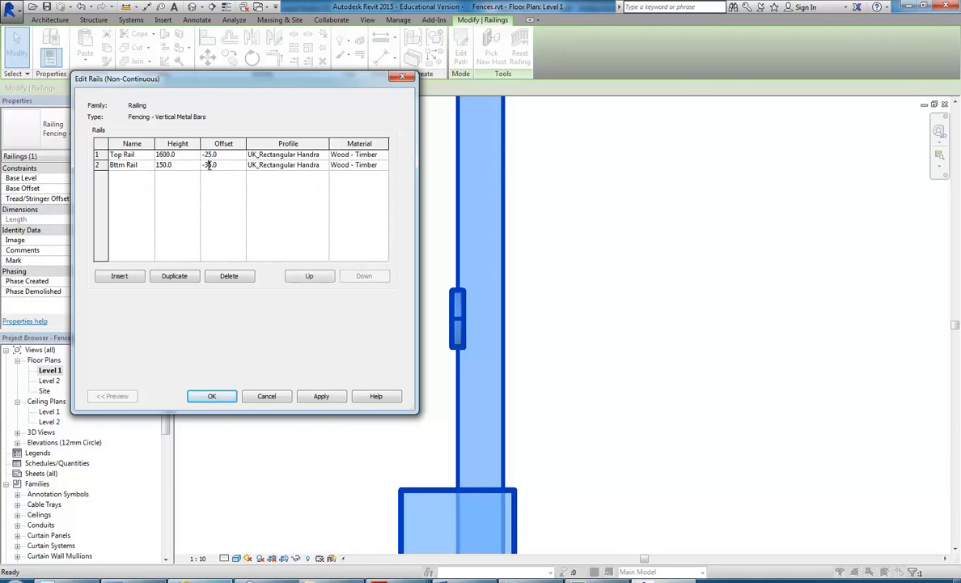
pyautogui.click(331, 395)
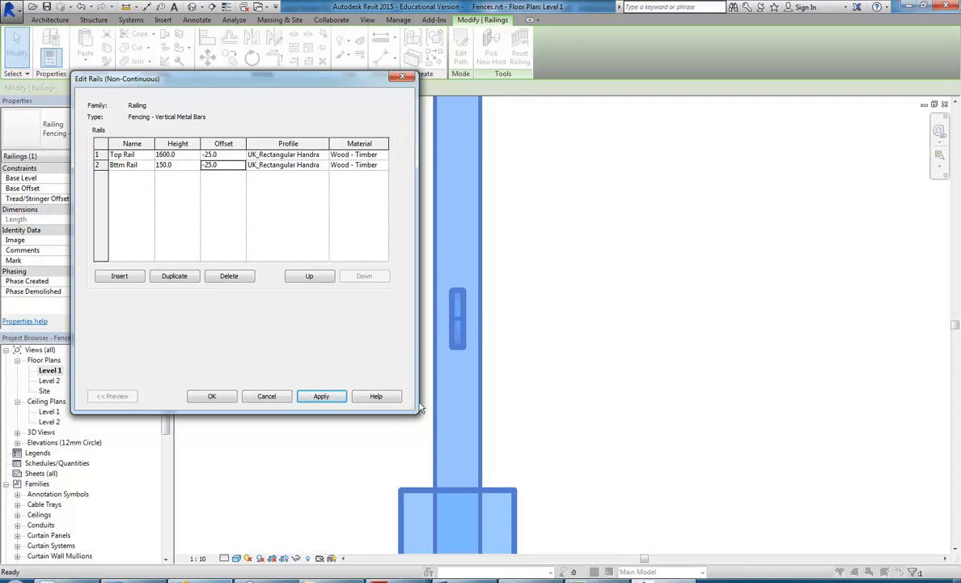
pyautogui.click(212, 397)
pyautogui.click(214, 396)
pyautogui.click(316, 384)
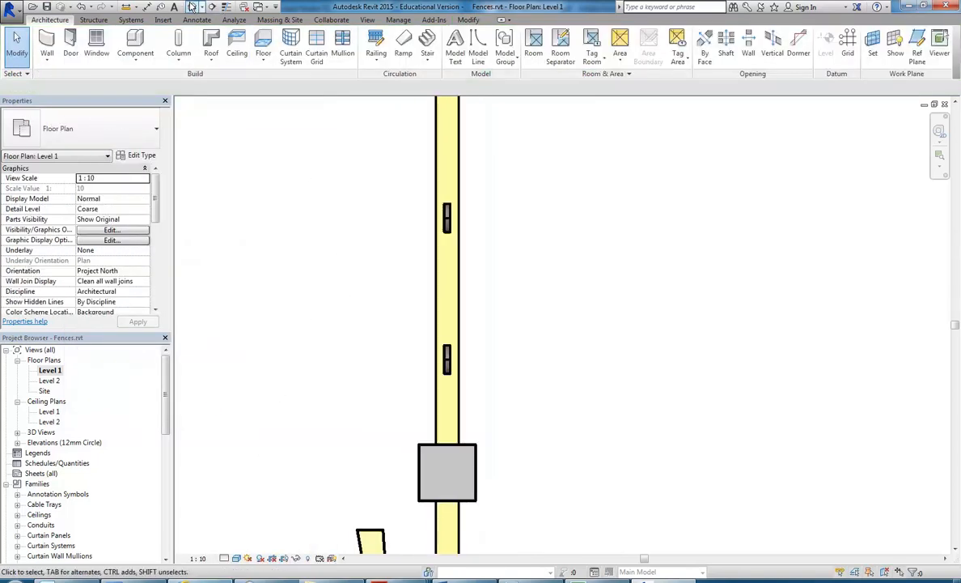
# Examine the alignment of the fence's rails, bars and posts in the 3D view.
pyautogui.click(194, 10)
pyautogui.scroll(-3, 411, 308)
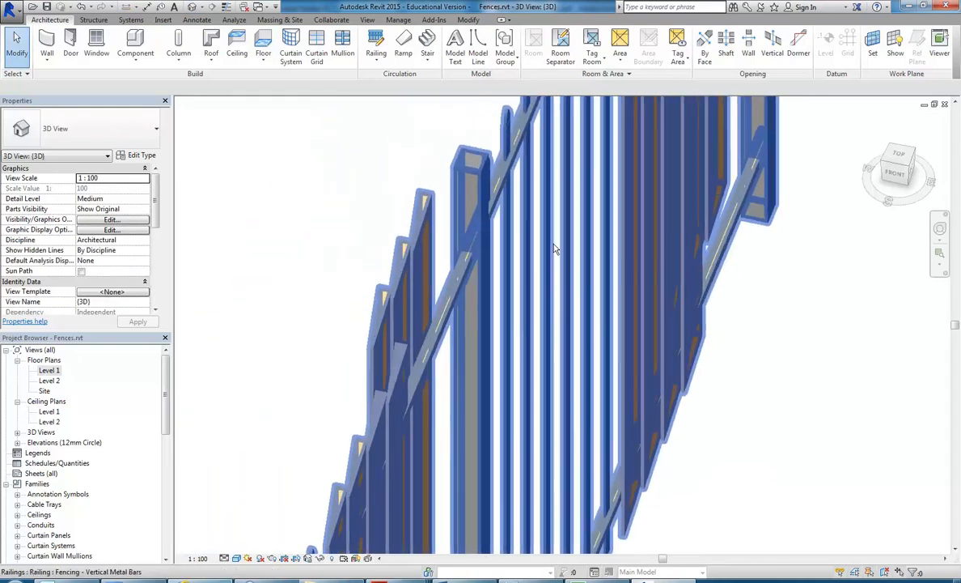
pyautogui.keyDown('shift'); pyautogui.moveTo(411, 307); pyautogui.dragTo(368, 342, button='middle'); pyautogui.keyUp('shift')
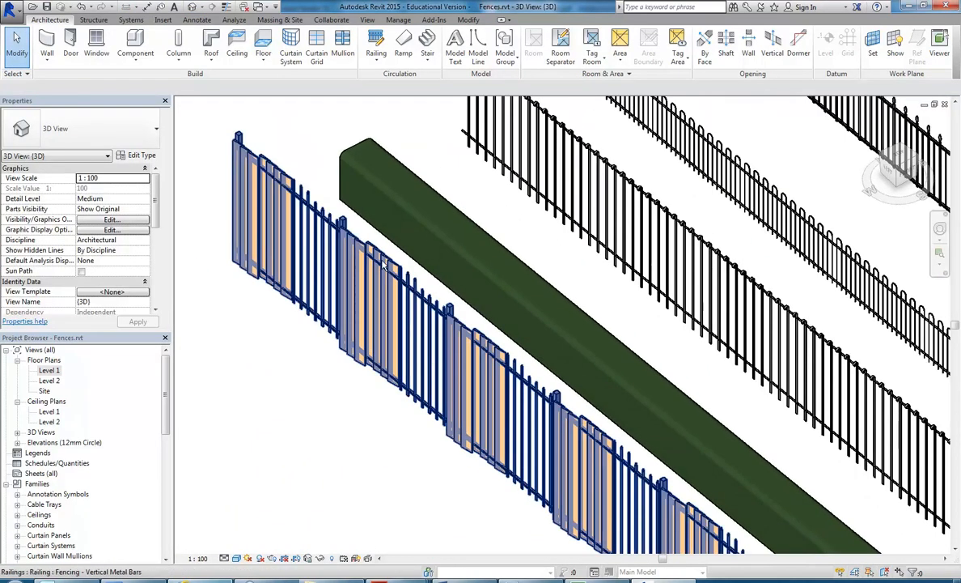
pyautogui.scroll(2, 338, 260)
pyautogui.keyDown('shift'); pyautogui.moveTo(338, 263); pyautogui.dragTo(404, 267, button='middle'); pyautogui.keyUp('shift')
pyautogui.scroll(2, 469, 254)
pyautogui.scroll(-1, 434, 328)
pyautogui.moveTo(434, 327); pyautogui.dragTo(403, 290, button='middle')
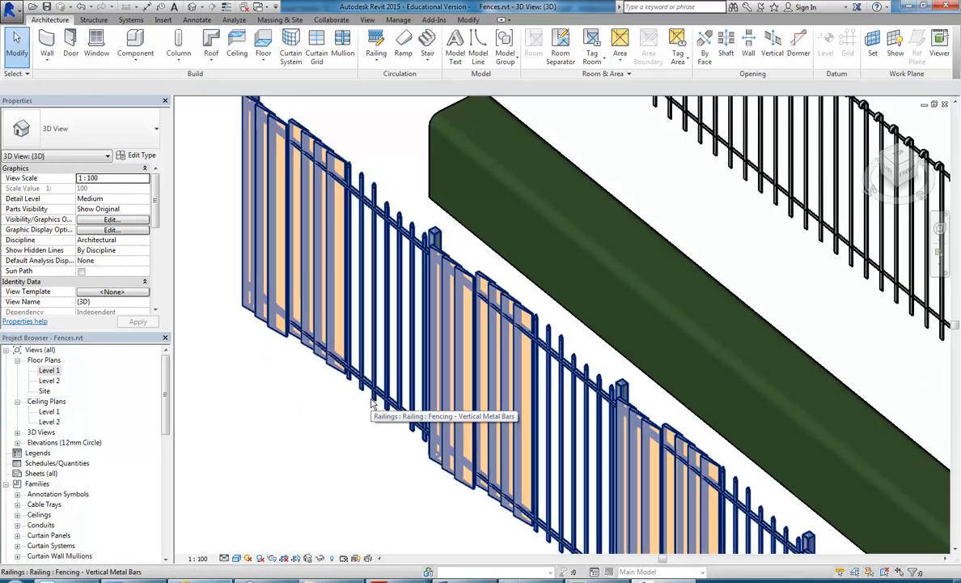
# Copy the Fencing - Vertical Metal Bars fence and switch to the 3D Massing view of the Faculty Building project.
pyautogui.click(372, 402)
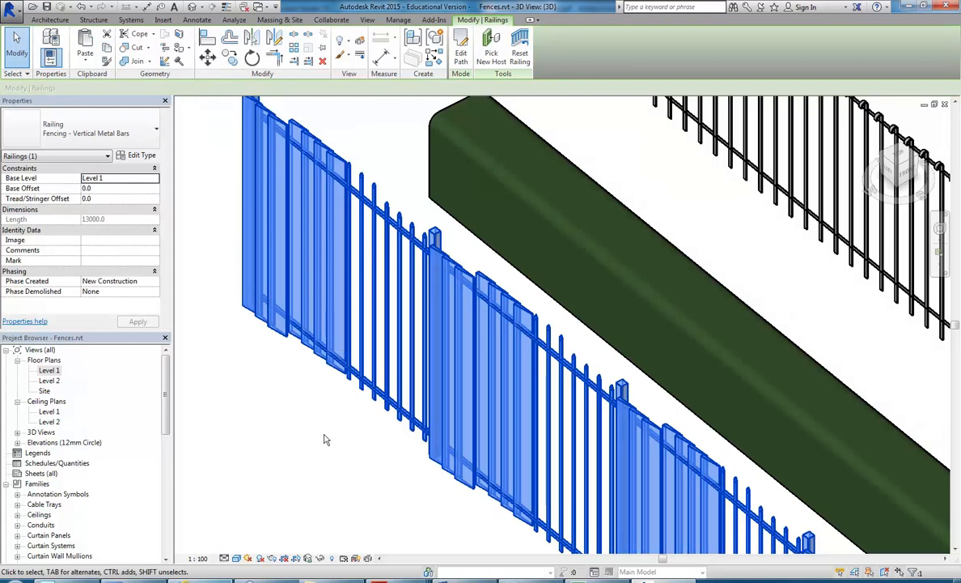
pyautogui.click(326, 423)
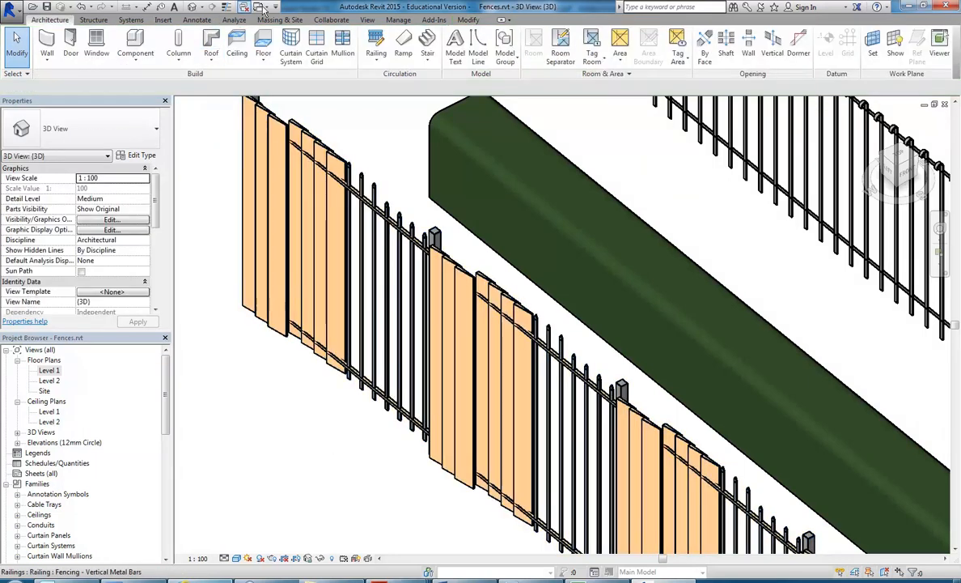
pyautogui.click(260, 7)
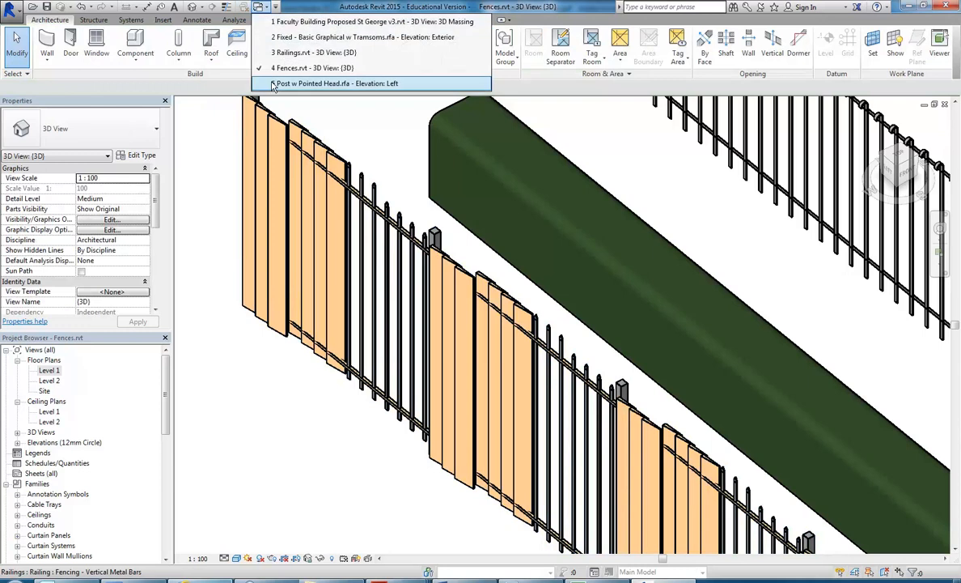
pyautogui.click(277, 22)
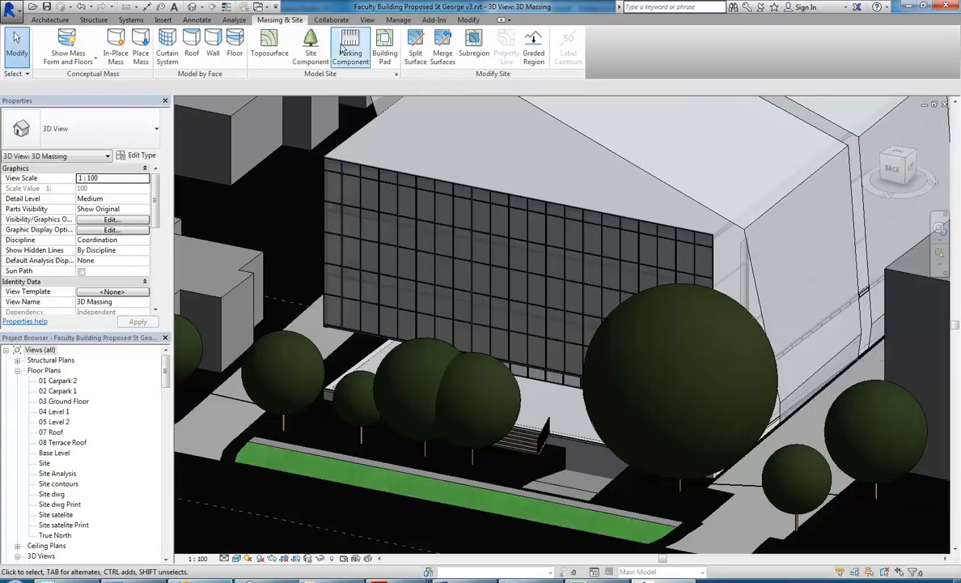
# Paste the copied fence near the grass strip in front of the building, accepting the project's own versions of duplicate types.
pyautogui.click(468, 22)
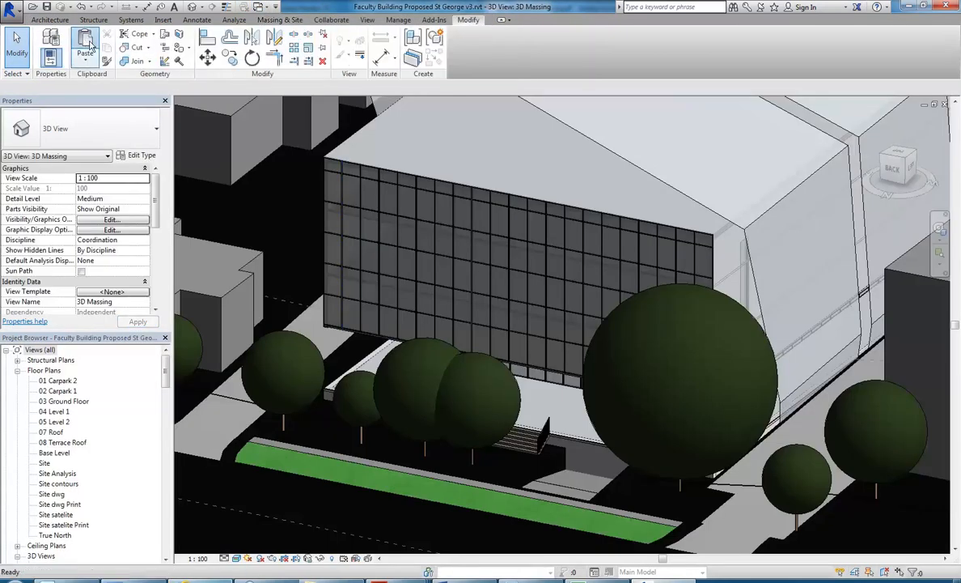
pyautogui.click(556, 340)
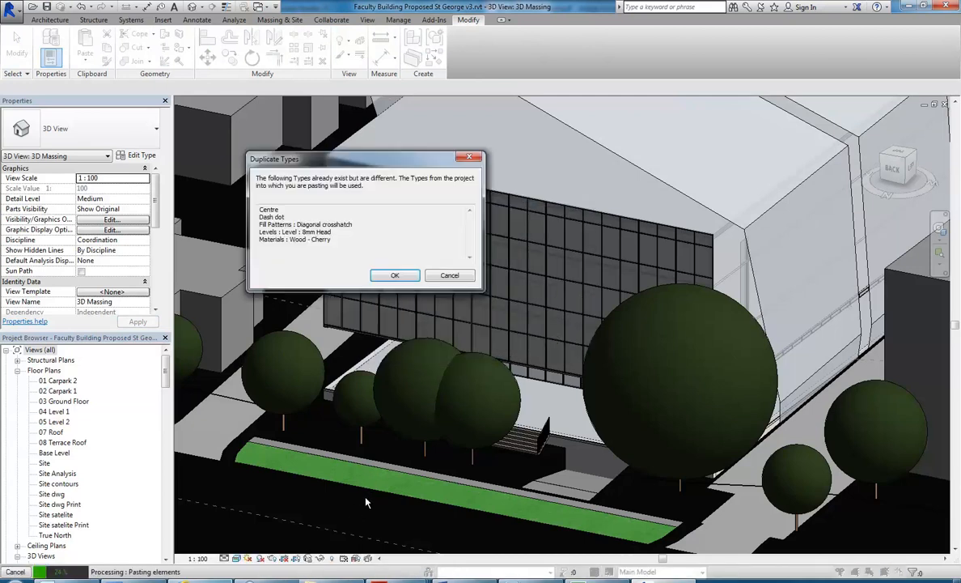
pyautogui.click(395, 276)
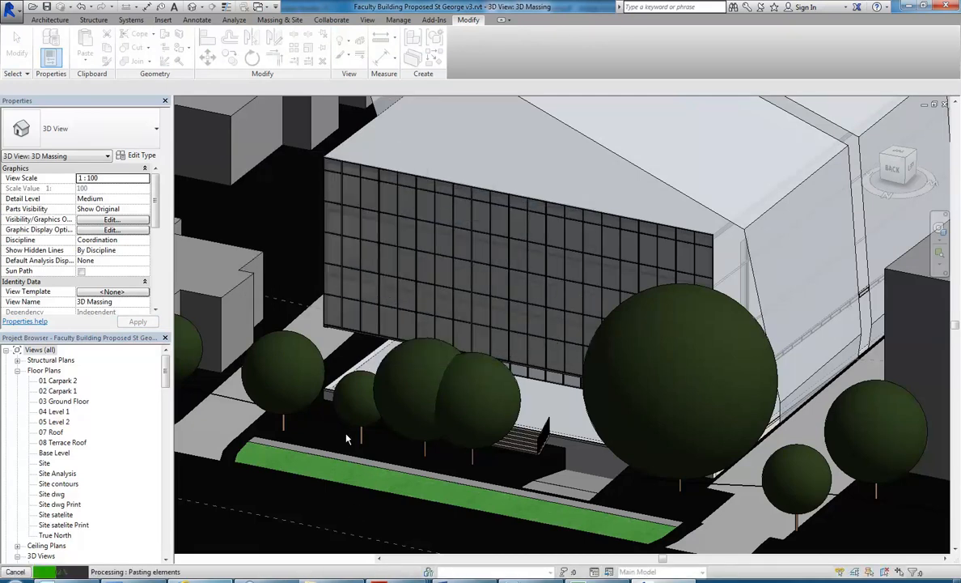
pyautogui.click(328, 508)
pyautogui.scroll(4, 451, 486)
pyautogui.click(451, 486)
pyautogui.scroll(3, 428, 482)
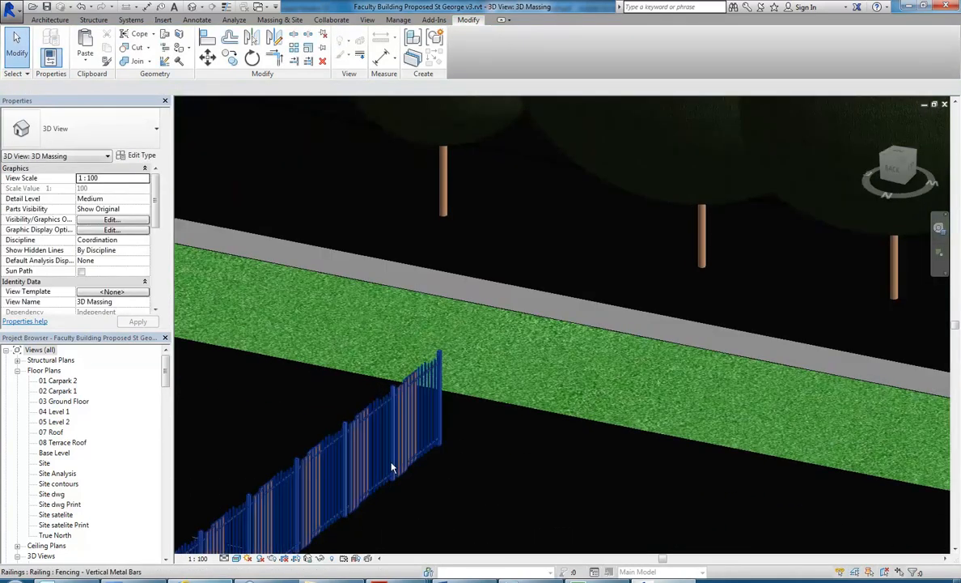
# Delete the pasted fence from the Faculty Building site.
pyautogui.click(393, 468)
pyautogui.press('Delete')
pyautogui.scroll(-3, 412, 459)
pyautogui.scroll(3, 471, 454)
# Sketch a railing path about 21300 mm long along the low wall beside the grass strip, with base level 02A Street Access.
pyautogui.click(50, 20)
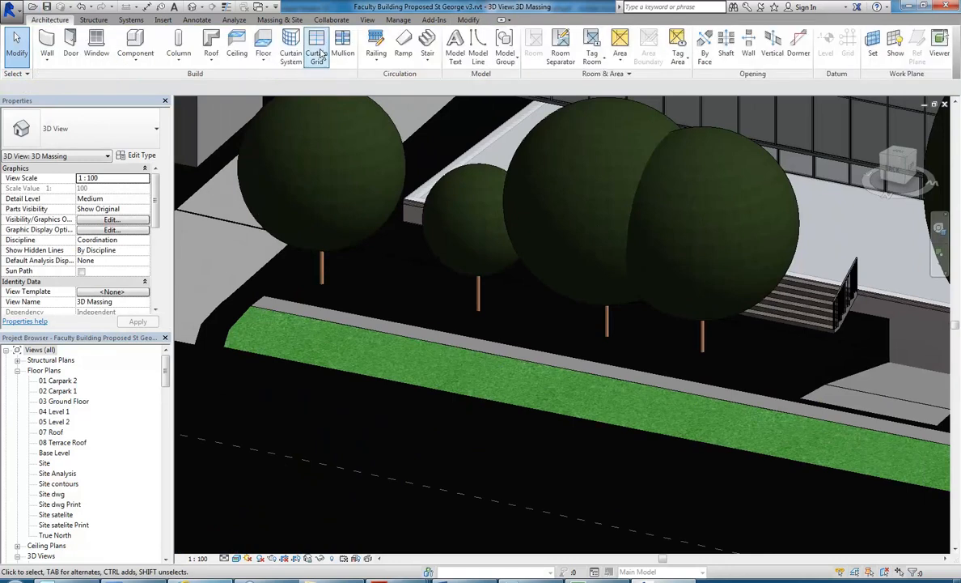
pyautogui.click(376, 41)
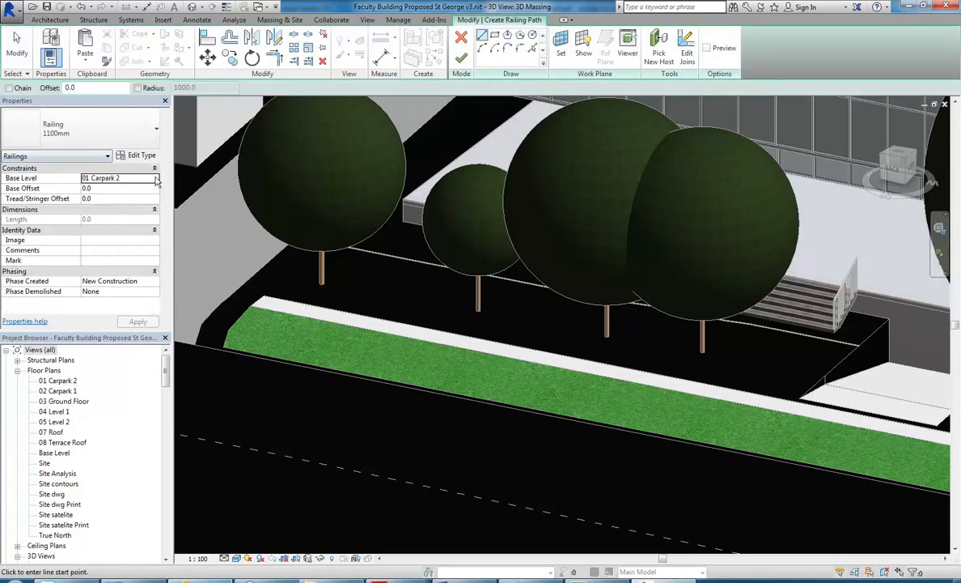
pyautogui.click(155, 179)
pyautogui.click(121, 215)
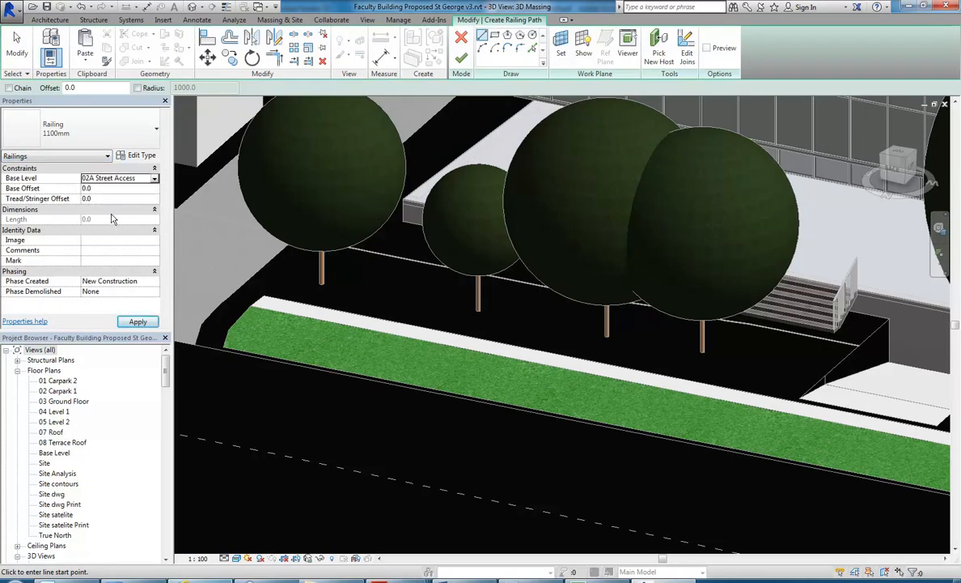
pyautogui.scroll(-1, 207, 320)
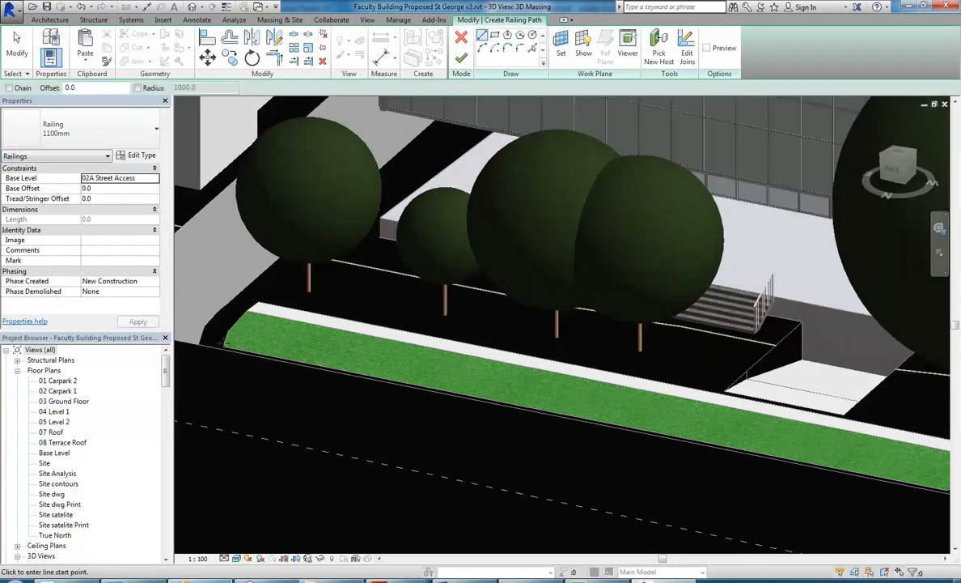
pyautogui.click(261, 298)
pyautogui.click(715, 384)
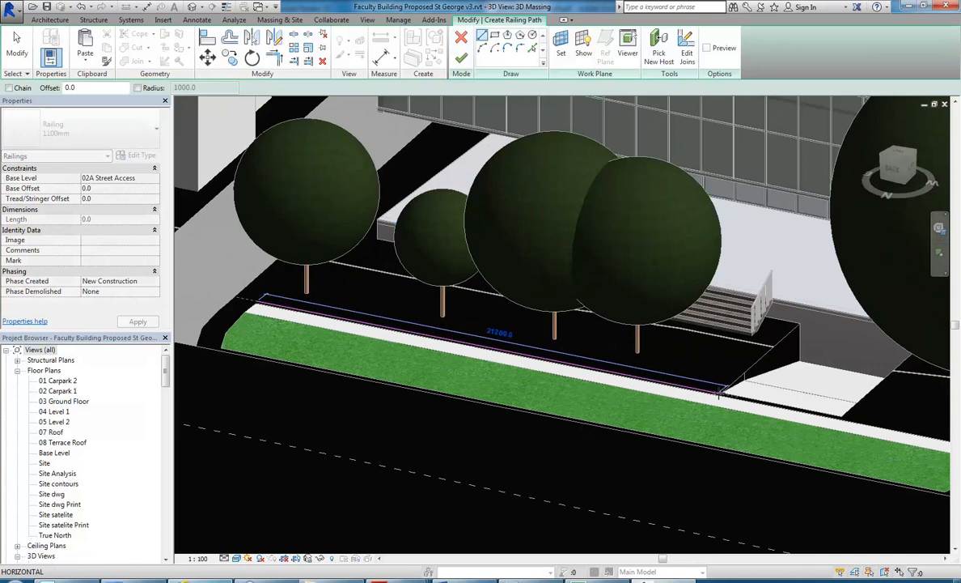
pyautogui.press('Escape')
pyautogui.press('Escape')
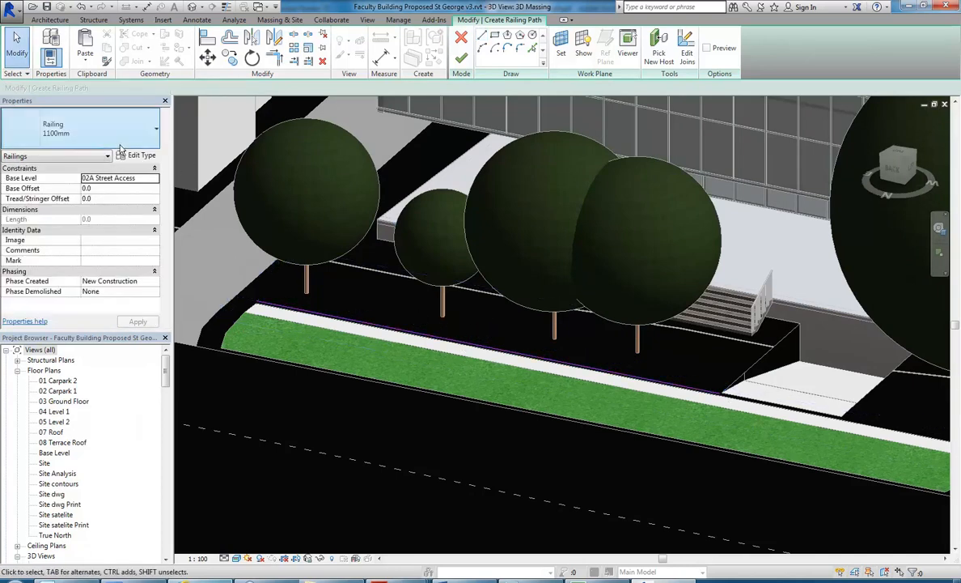
# Set the railing type to Fencing - Vertical Metal Bars and finish the railing sketch.
pyautogui.click(99, 133)
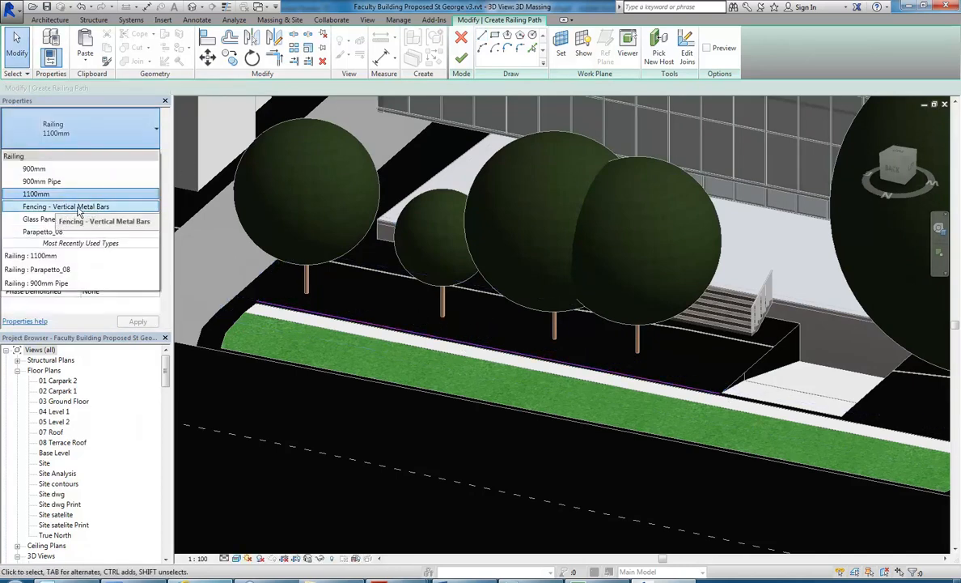
pyautogui.click(73, 208)
pyautogui.click(462, 58)
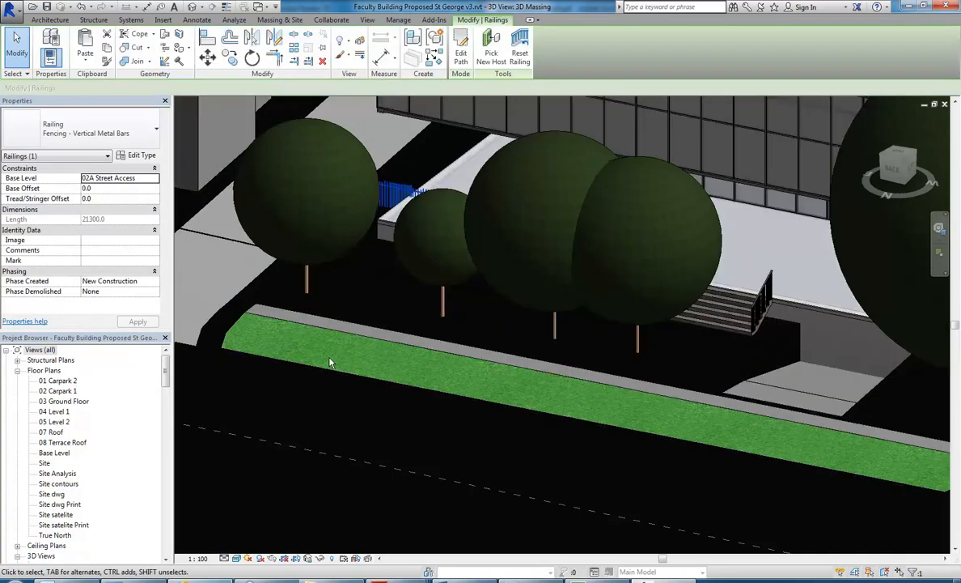
# Move the new fence onto the low wall that runs along the grass strip.
pyautogui.keyDown('shift'); pyautogui.moveTo(317, 339); pyautogui.dragTo(434, 390, button='middle'); pyautogui.keyUp('shift')
pyautogui.moveTo(371, 243); pyautogui.dragTo(586, 314)
pyautogui.moveTo(682, 343); pyautogui.dragTo(573, 373, button='middle')
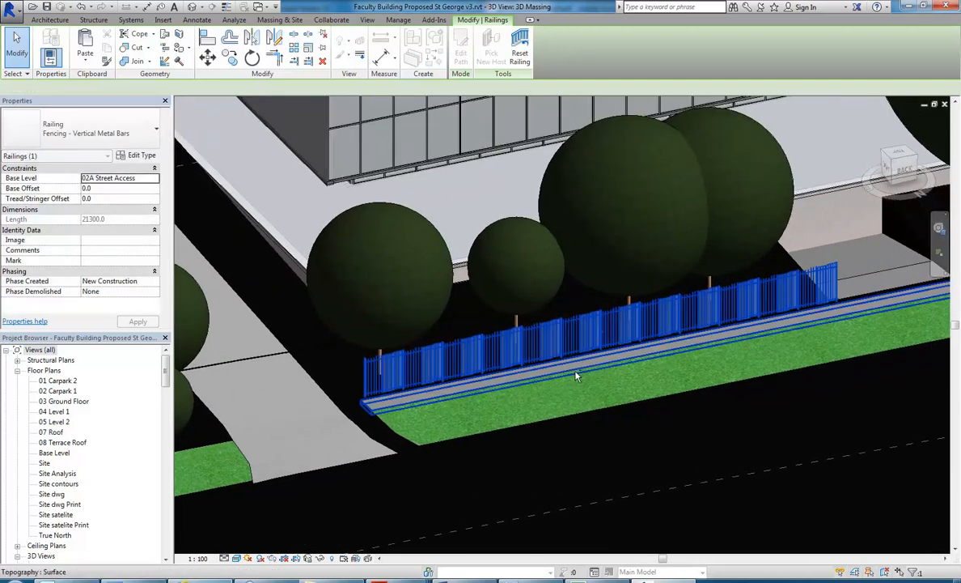
pyautogui.click(574, 405)
# Examine the new fence's metal bars, timber panels and posts close up along the low wall.
pyautogui.scroll(6, 384, 378)
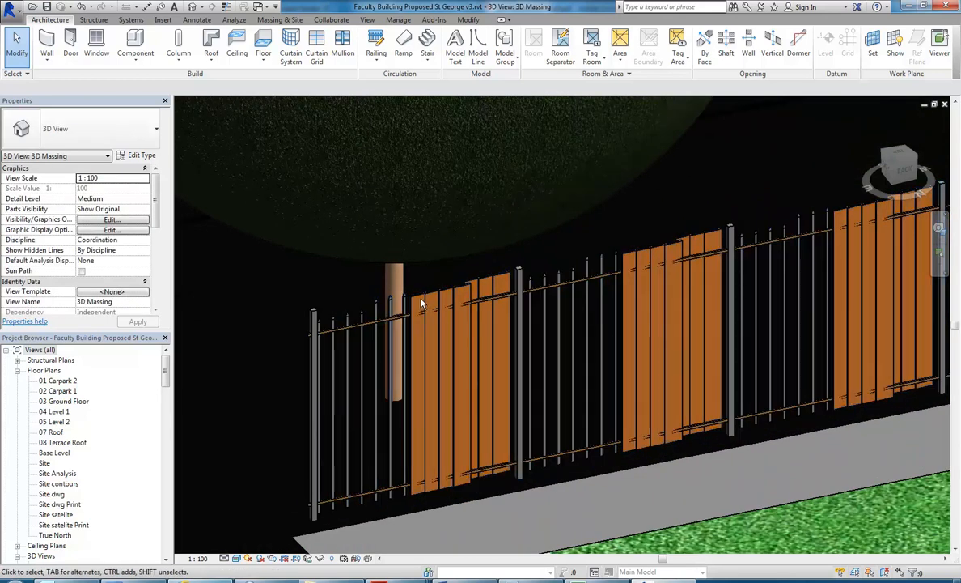
pyautogui.click(351, 314)
pyautogui.scroll(-3, 280, 344)
pyautogui.press('Escape')
pyautogui.scroll(-5, 295, 355)
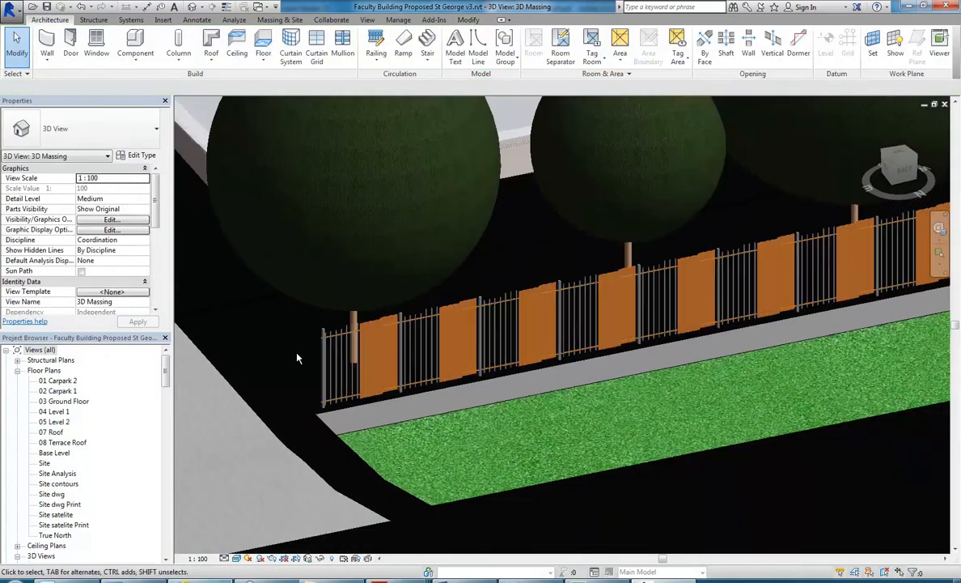
pyautogui.scroll(-2, 356, 369)
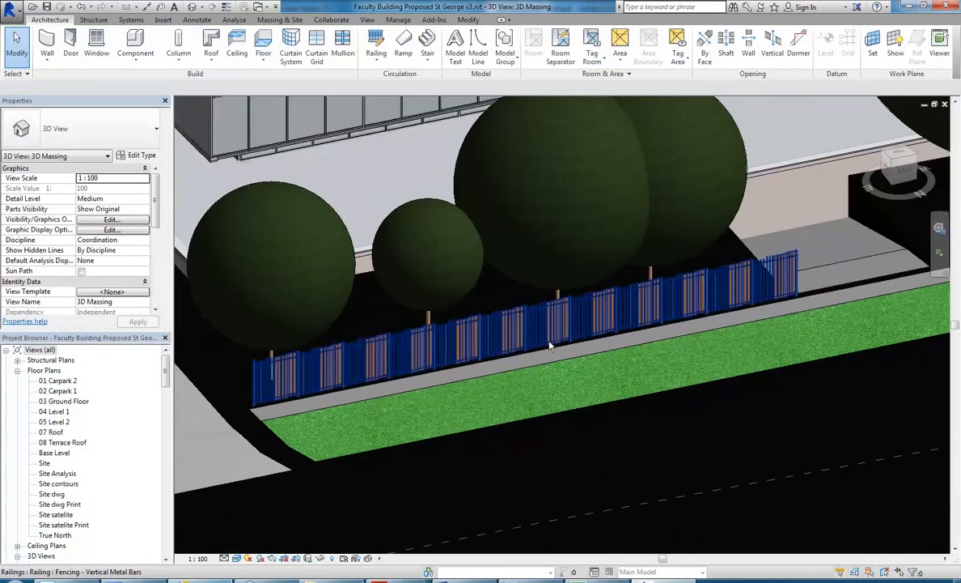
pyautogui.click(550, 348)
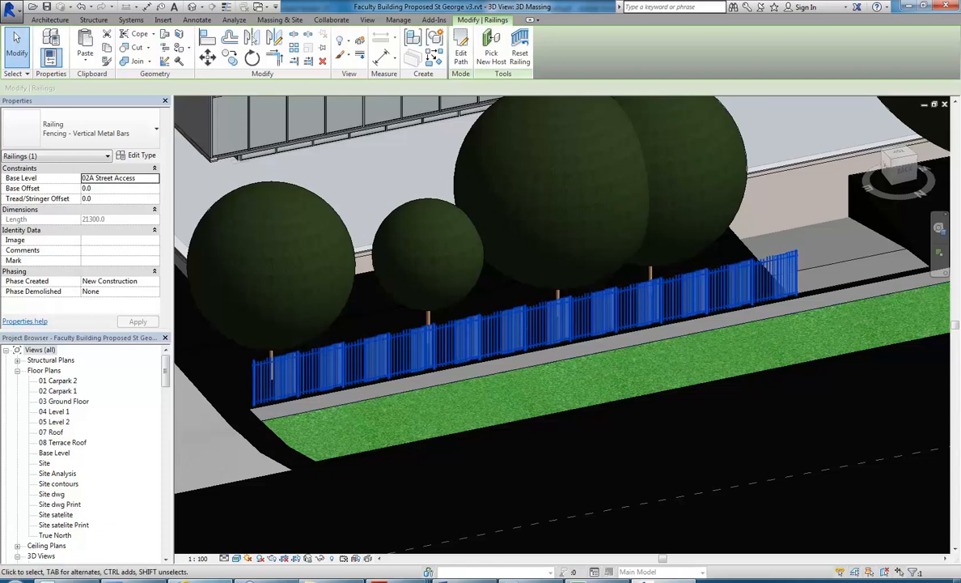
# Switch to the browser's Google Street View of President Avenue and examine the real fence and driveway entry.
pyautogui.hotkey('alt', 'Tab')
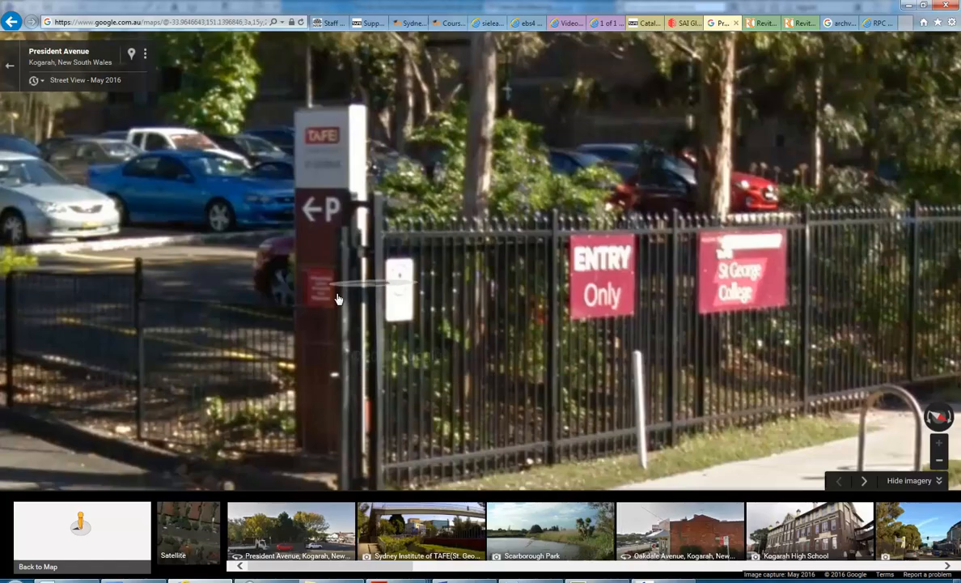
pyautogui.moveTo(371, 347); pyautogui.dragTo(369, 268)
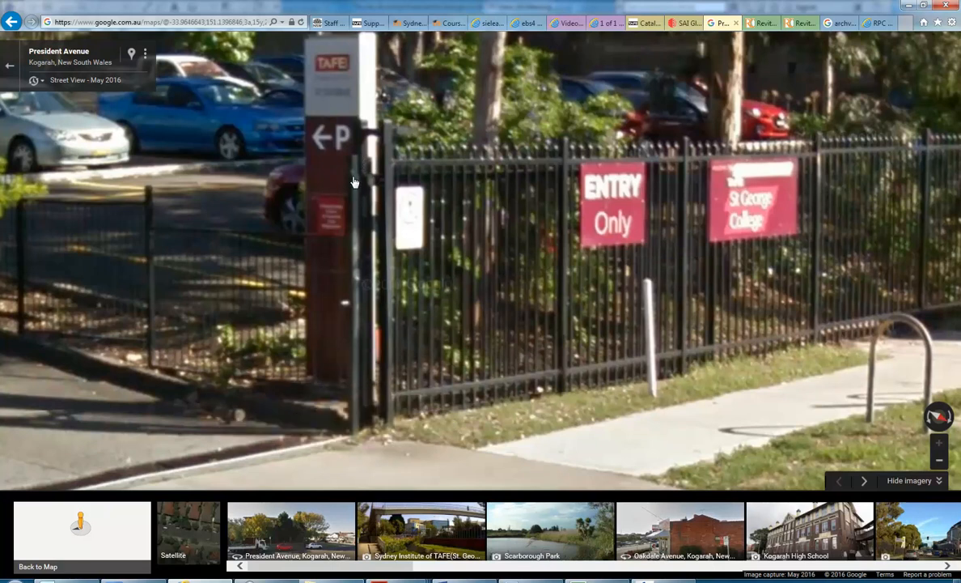
pyautogui.click(276, 288)
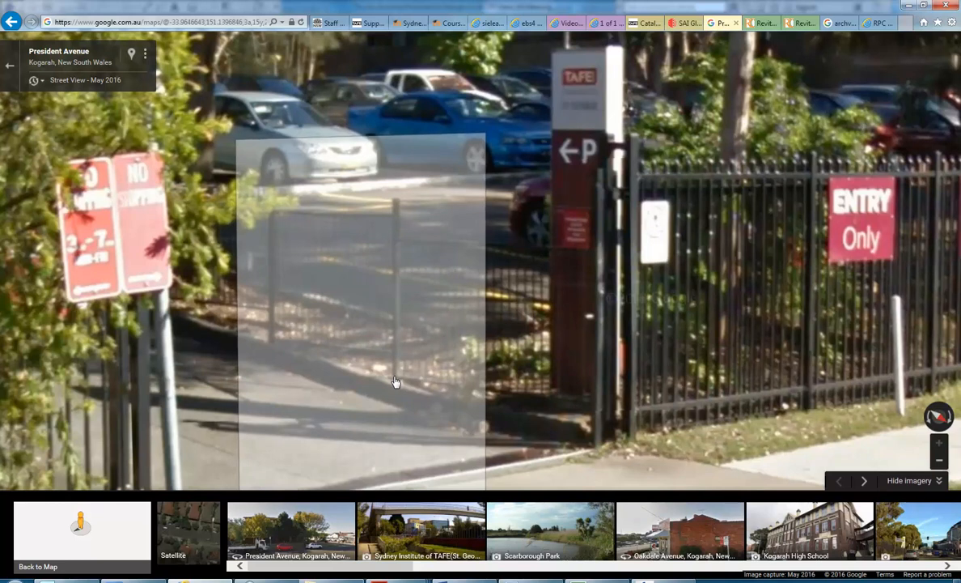
pyautogui.moveTo(396, 382); pyautogui.dragTo(365, 379)
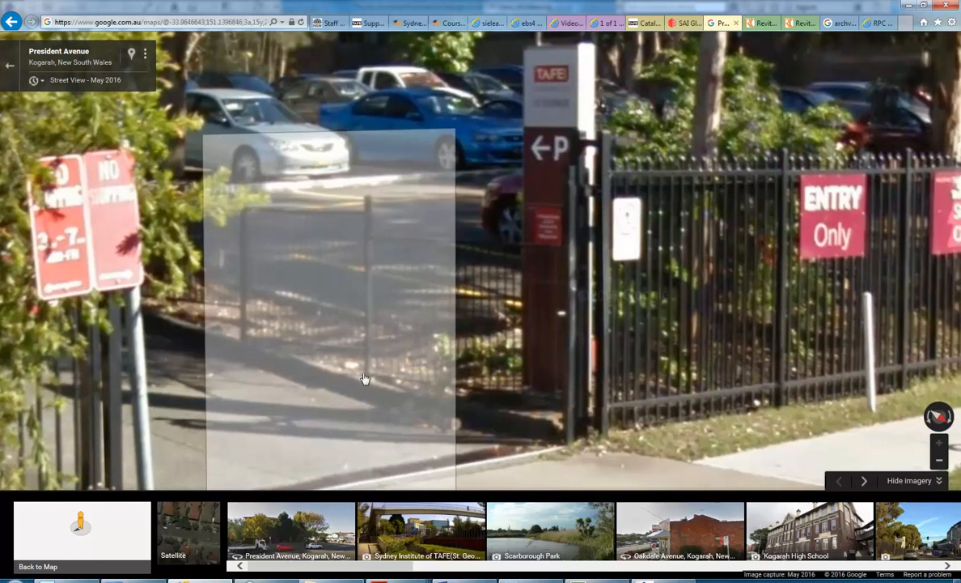
pyautogui.click(365, 379)
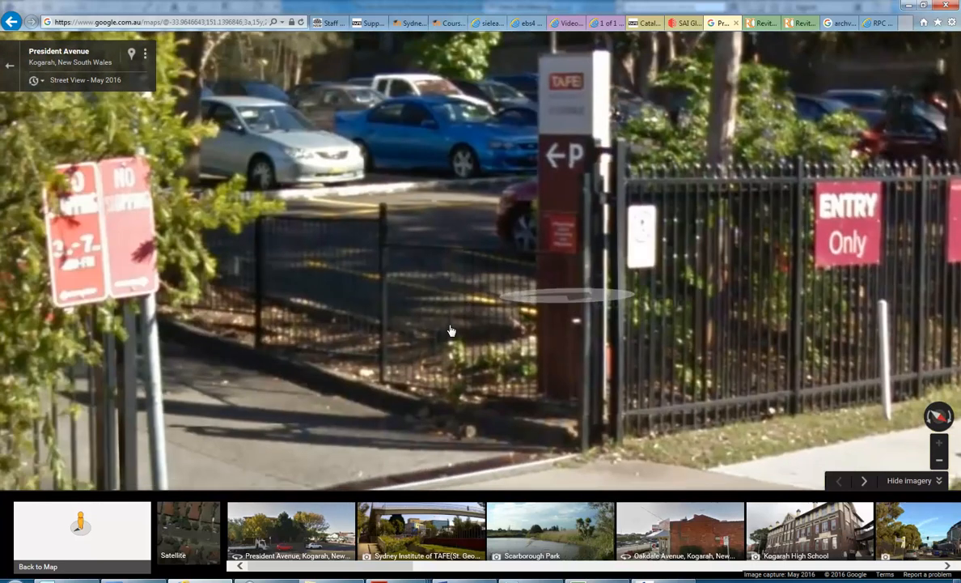
pyautogui.scroll(-3, 416, 307)
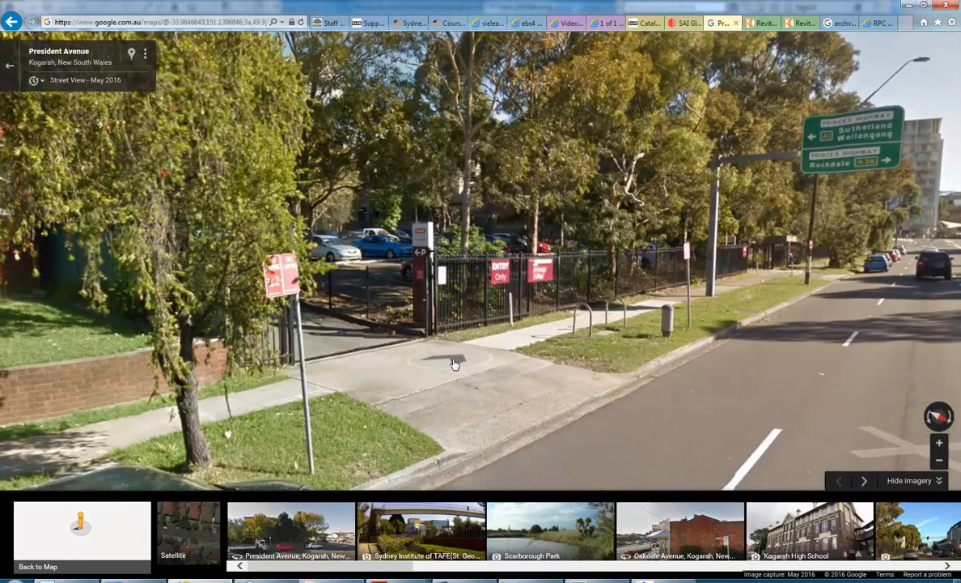
# Switch back to Revit and review the fence together with the trees and building along the street frontage.
pyautogui.hotkey('alt', 'Tab')
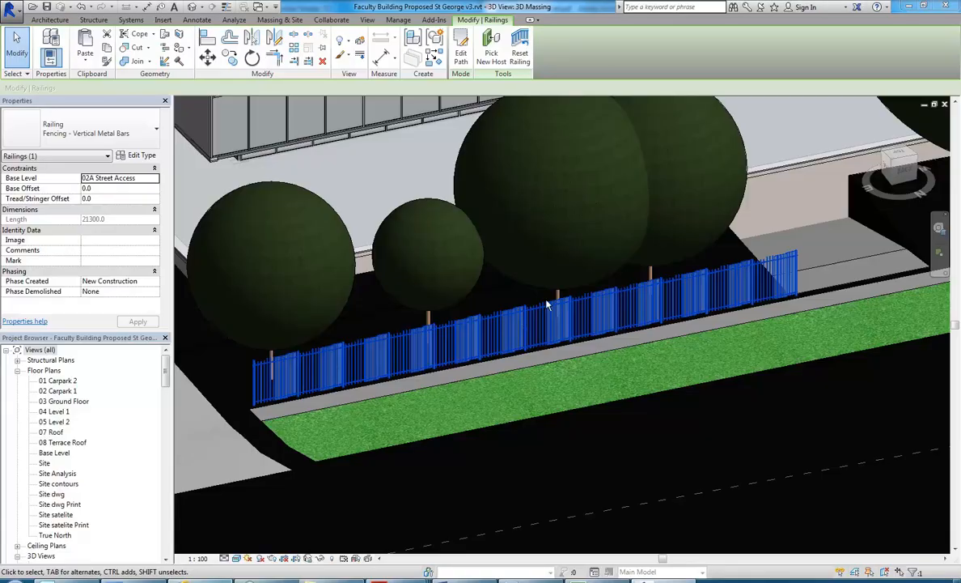
pyautogui.moveTo(463, 252); pyautogui.dragTo(476, 285, button='middle')
pyautogui.scroll(-2, 477, 291)
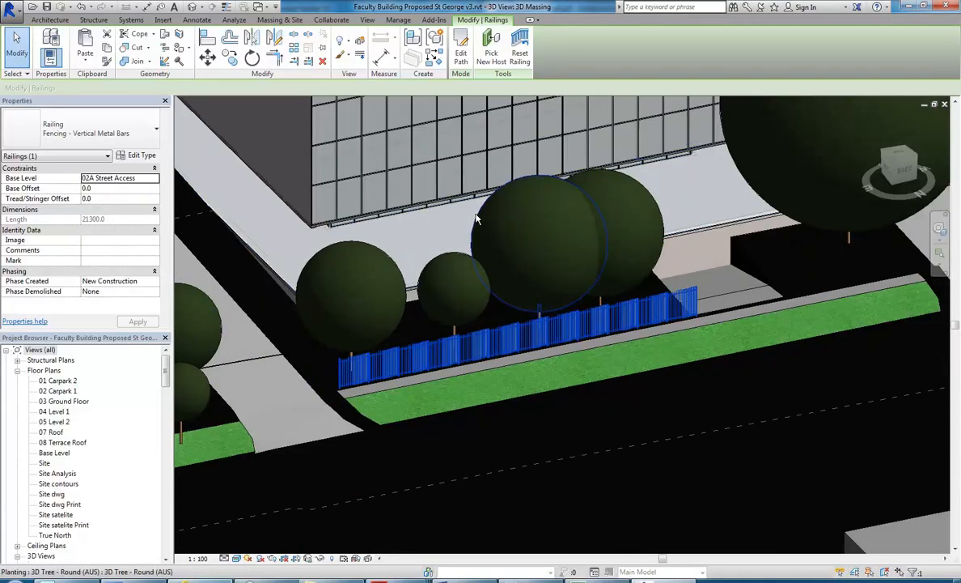
pyautogui.click(526, 303)
pyautogui.click(576, 414)
pyautogui.moveTo(556, 407); pyautogui.dragTo(390, 267, button='middle')
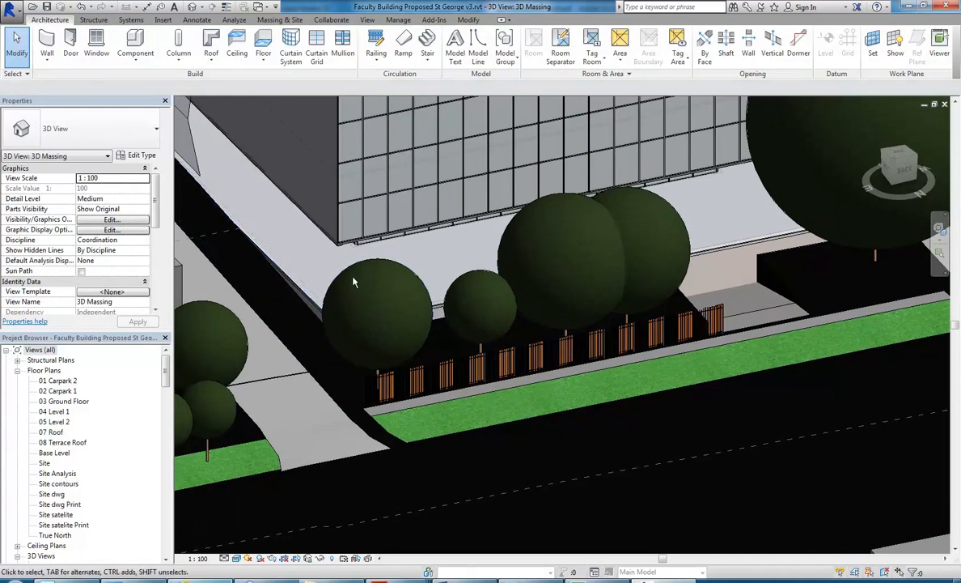
pyautogui.scroll(-2, 521, 344)
pyautogui.scroll(1, 521, 343)
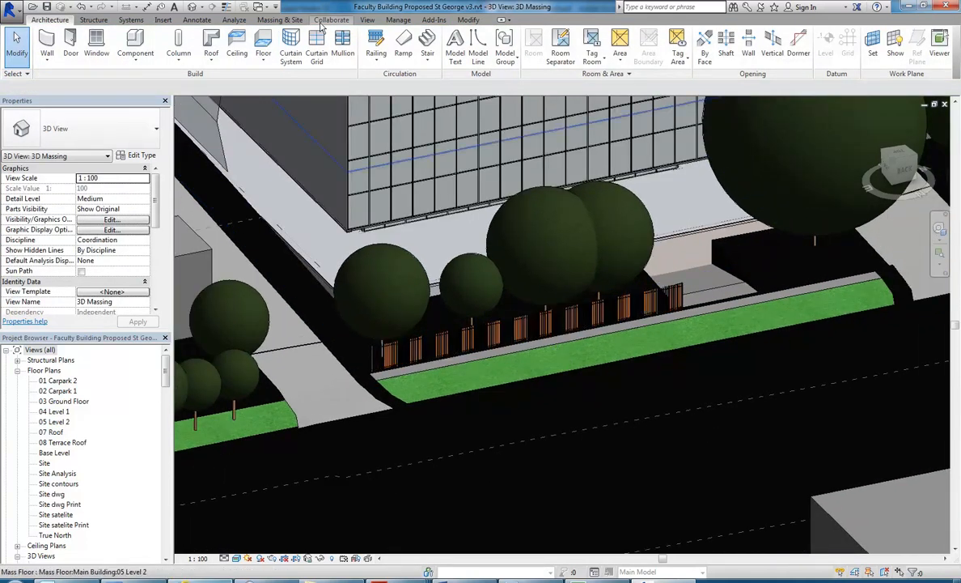
# Load the 4WD - Totota_Landcruiser (AUS) family from the Australia library's Entourage Vehicles folder as a site component.
pyautogui.click(280, 20)
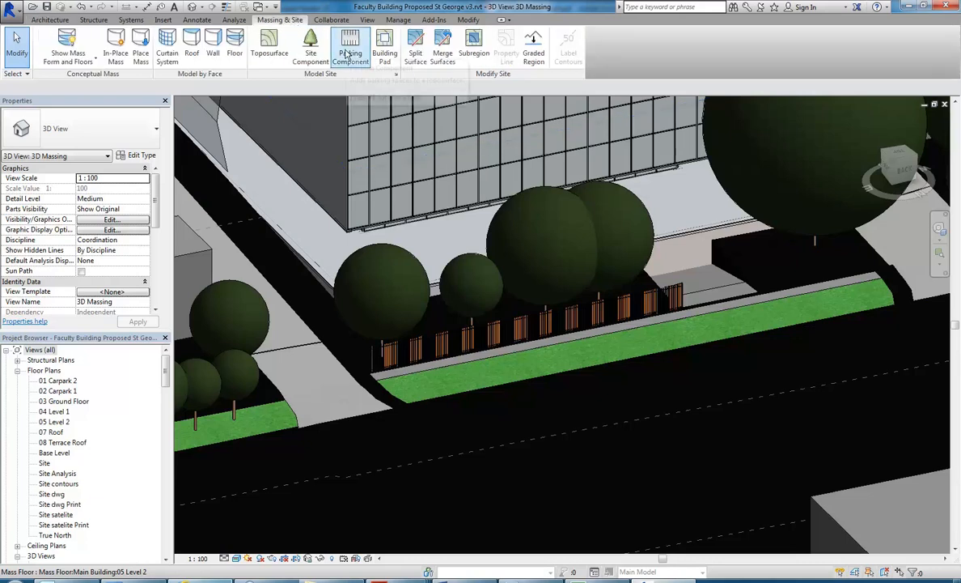
pyautogui.click(301, 49)
pyautogui.click(102, 128)
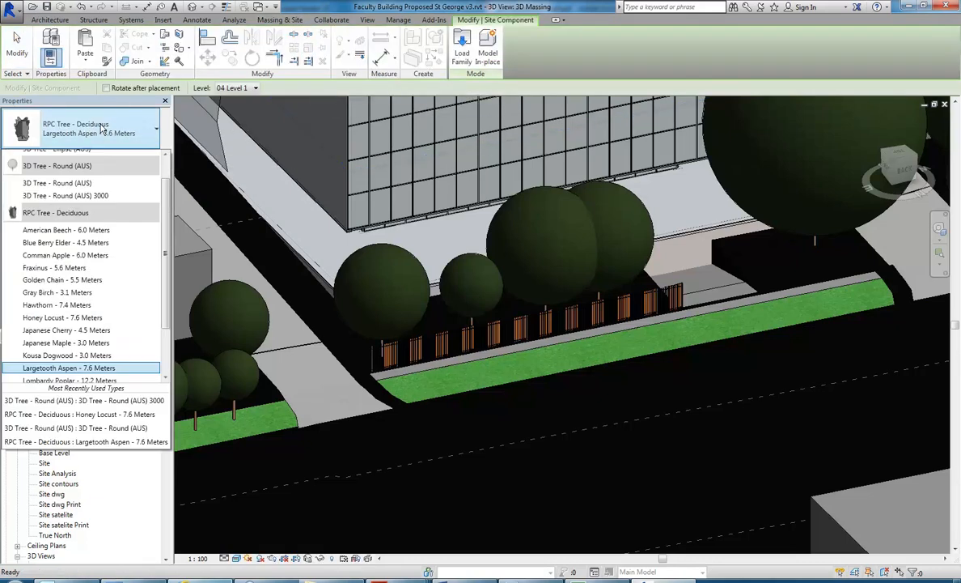
pyautogui.moveTo(167, 308); pyautogui.dragTo(172, 249)
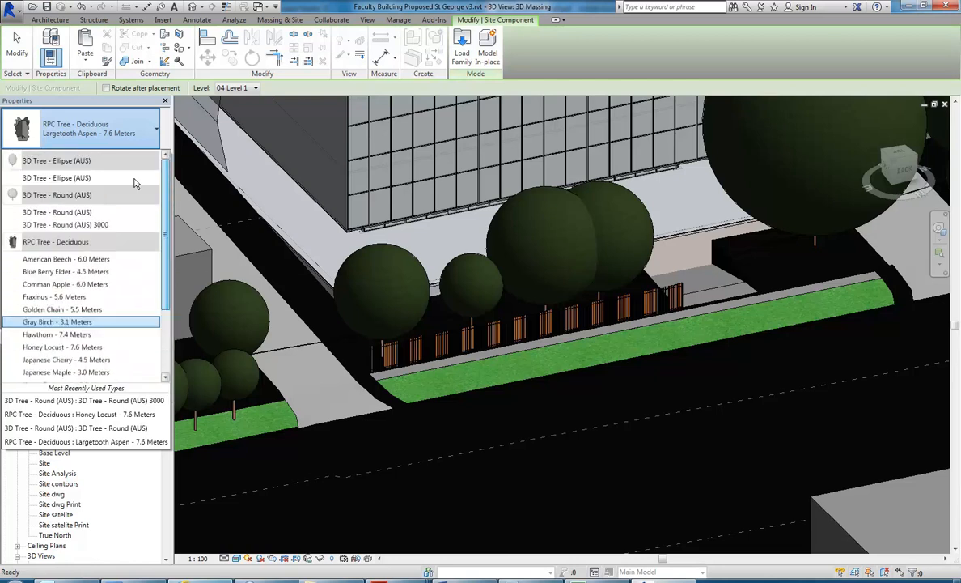
pyautogui.click(462, 48)
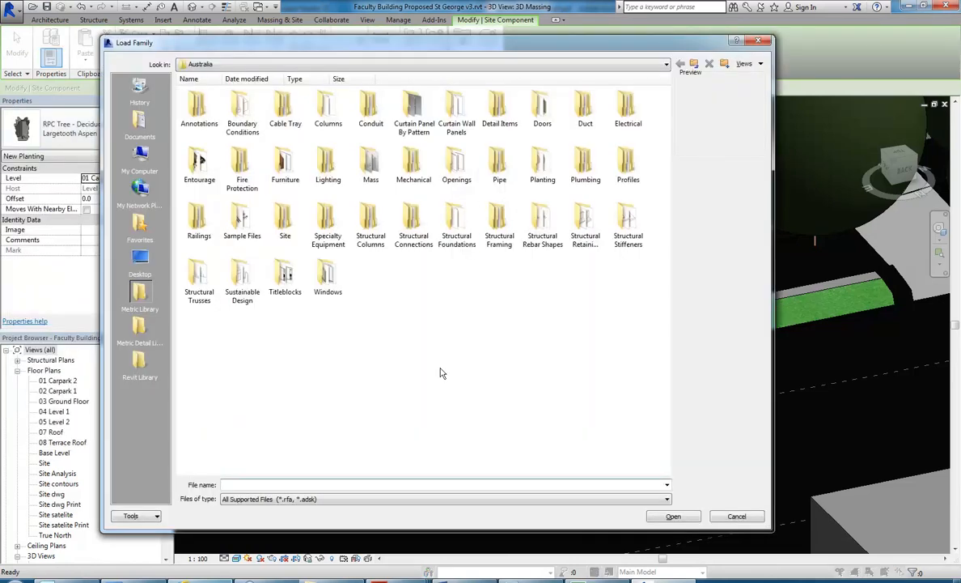
pyautogui.doubleClick(199, 162)
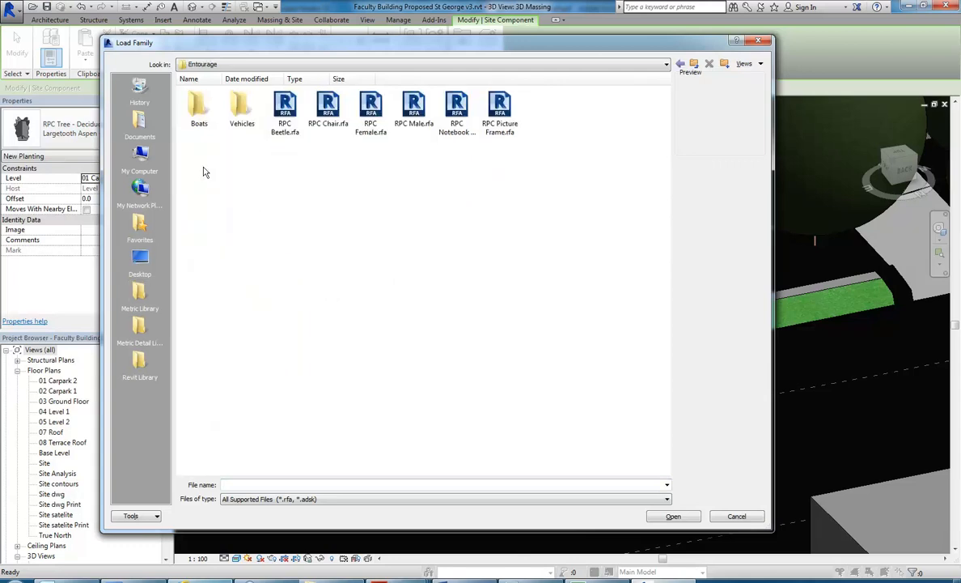
pyautogui.click(285, 112)
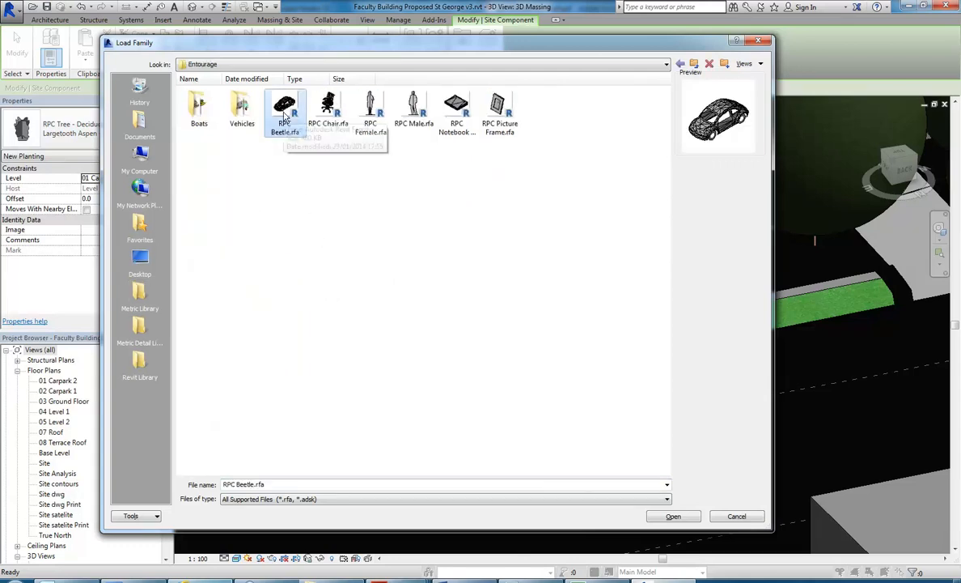
pyautogui.doubleClick(242, 110)
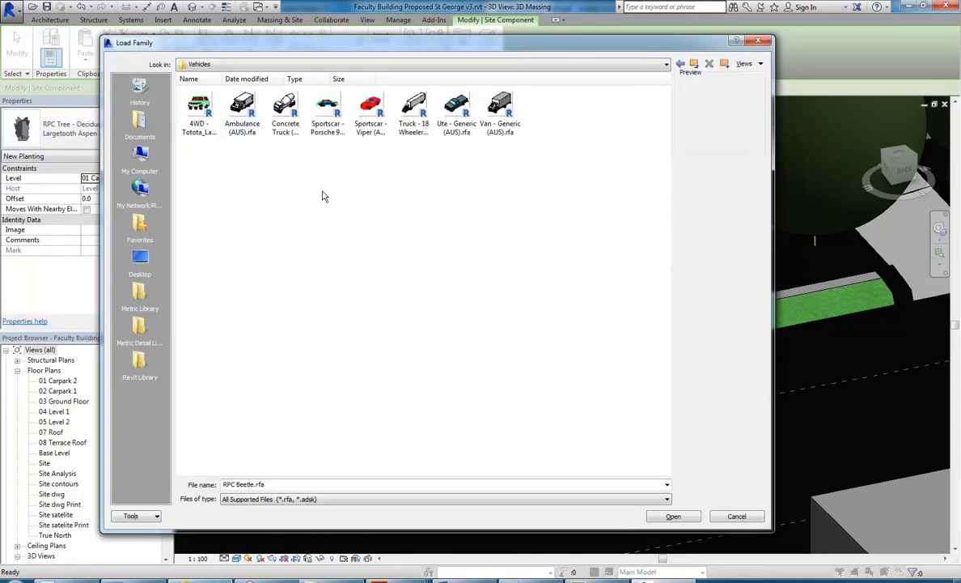
pyautogui.click(458, 111)
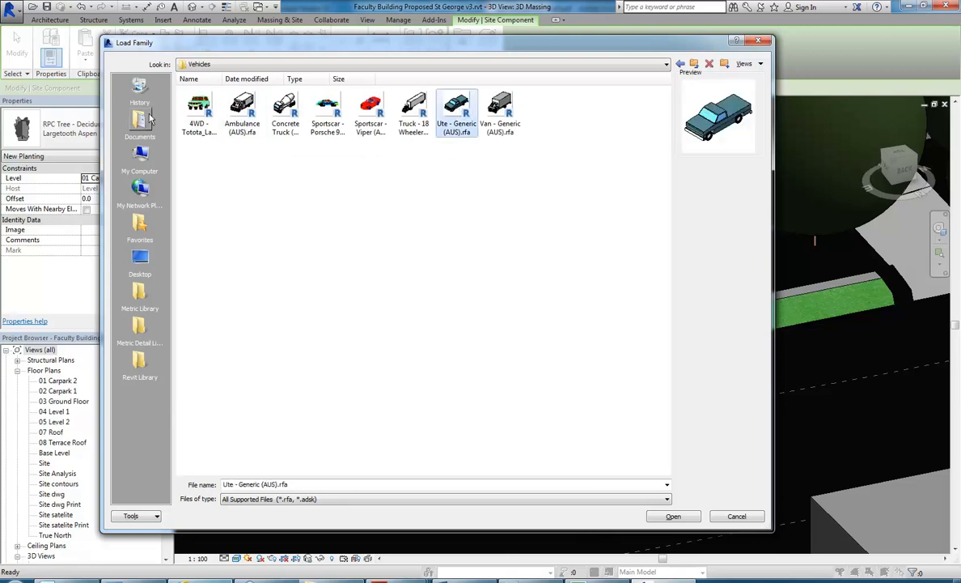
pyautogui.click(194, 107)
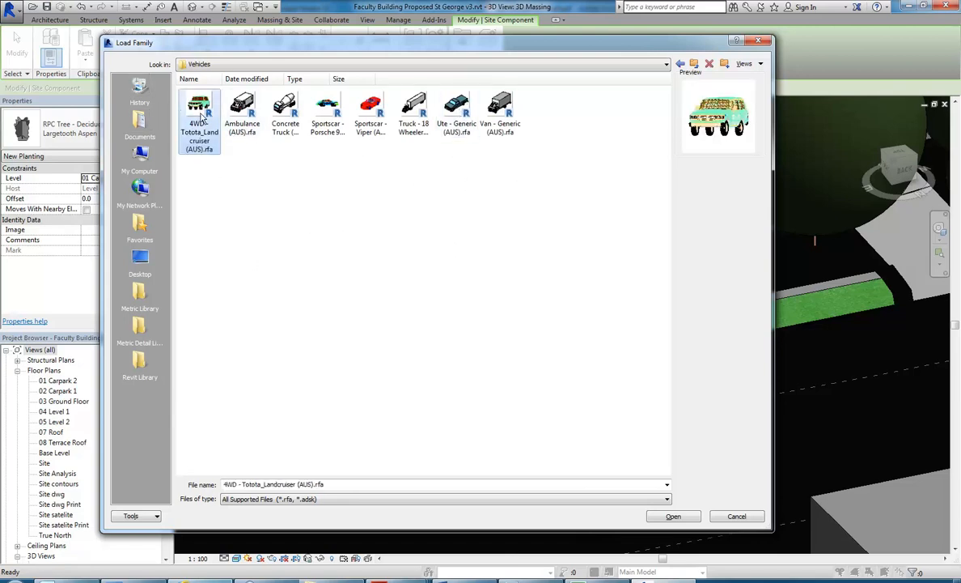
pyautogui.doubleClick(198, 113)
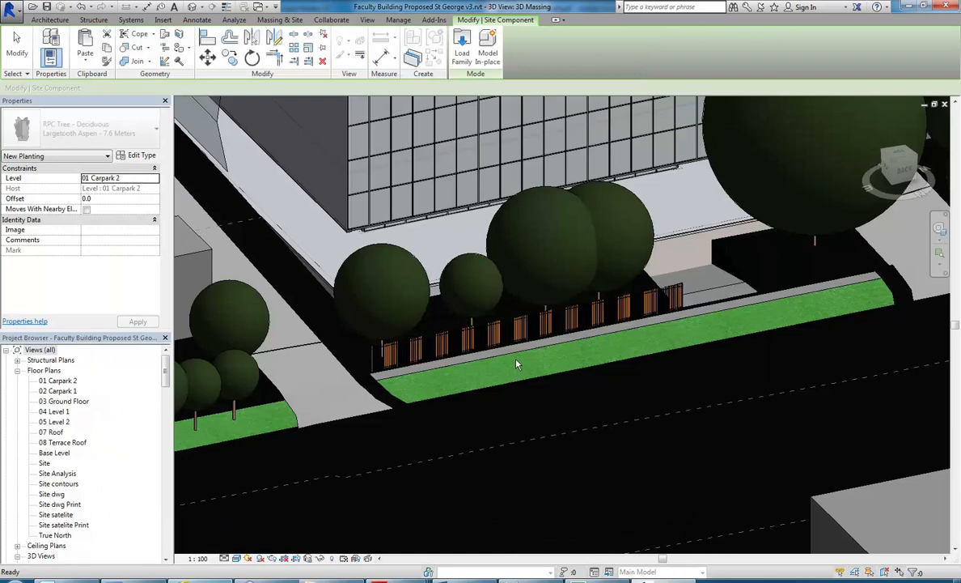
# Preview the 4WD - Totota_Landcruiser (AUS) on the road beside the grass strip and end the command without placing it.
pyautogui.scroll(2, 647, 393)
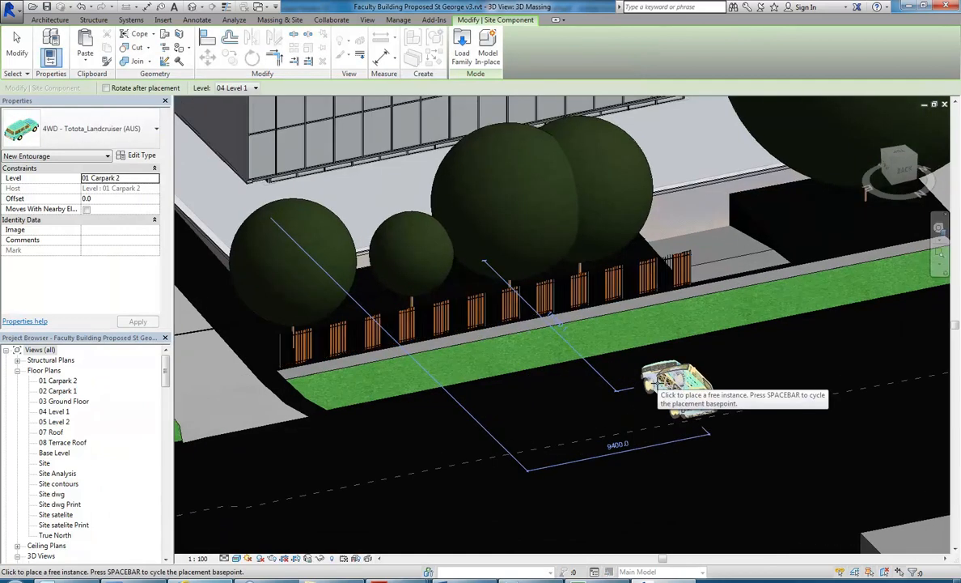
pyautogui.moveTo(629, 408); pyautogui.dragTo(493, 445, button='middle')
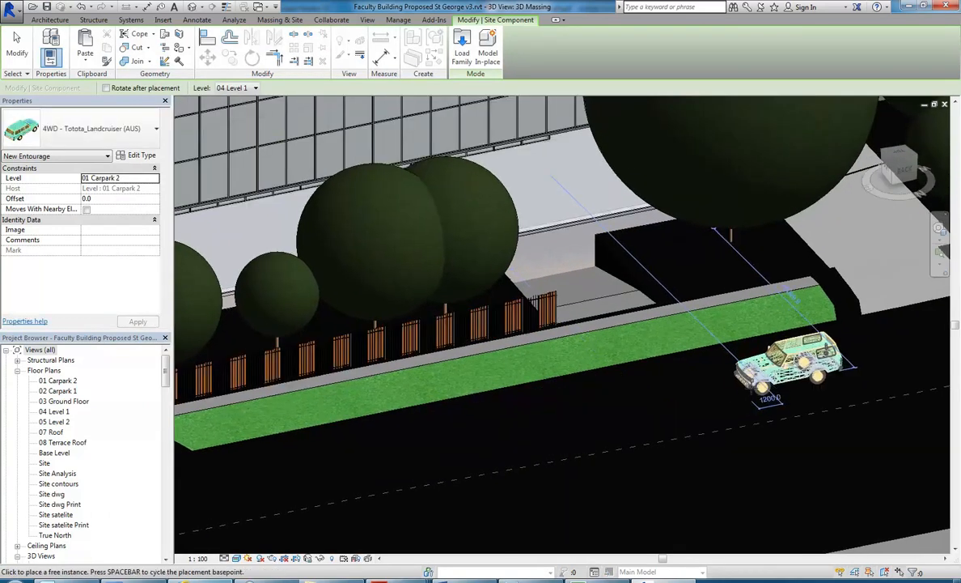
pyautogui.scroll(-1, 732, 369)
pyautogui.moveTo(633, 425); pyautogui.dragTo(465, 473, button='middle')
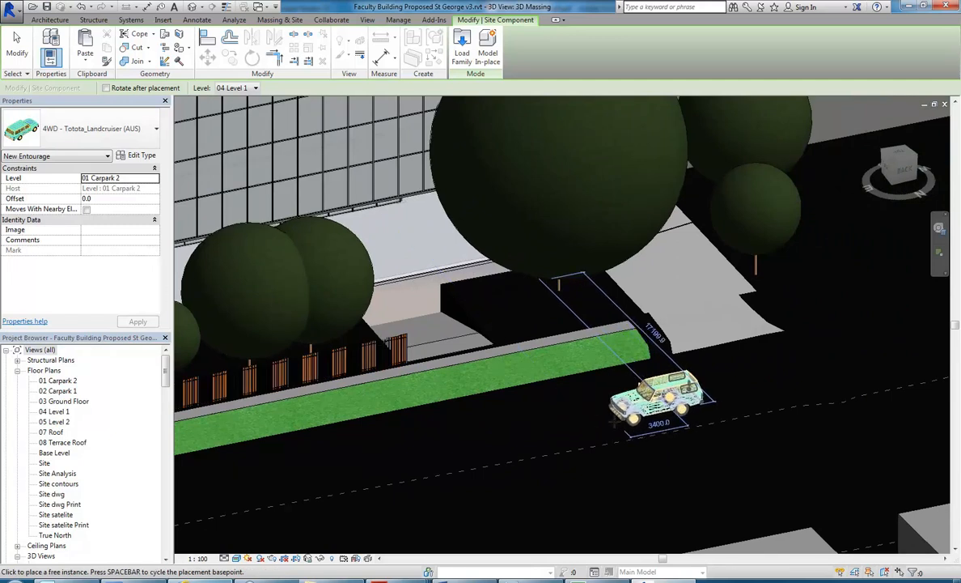
pyautogui.rightClick(581, 399)
pyautogui.click(589, 411)
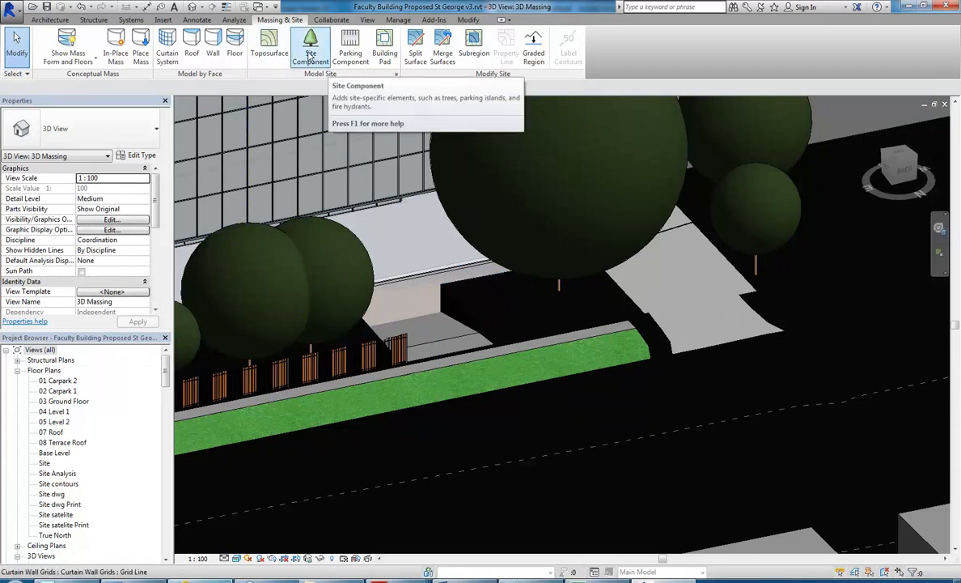
# Load the RPC Beetle family from the Australia library's Entourage folder as a site component.
pyautogui.click(310, 55)
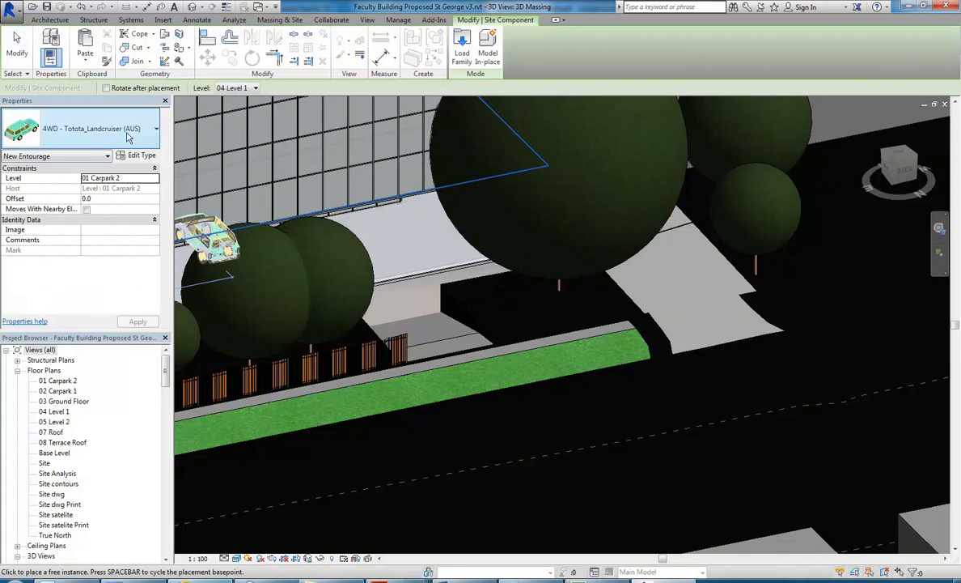
pyautogui.click(462, 50)
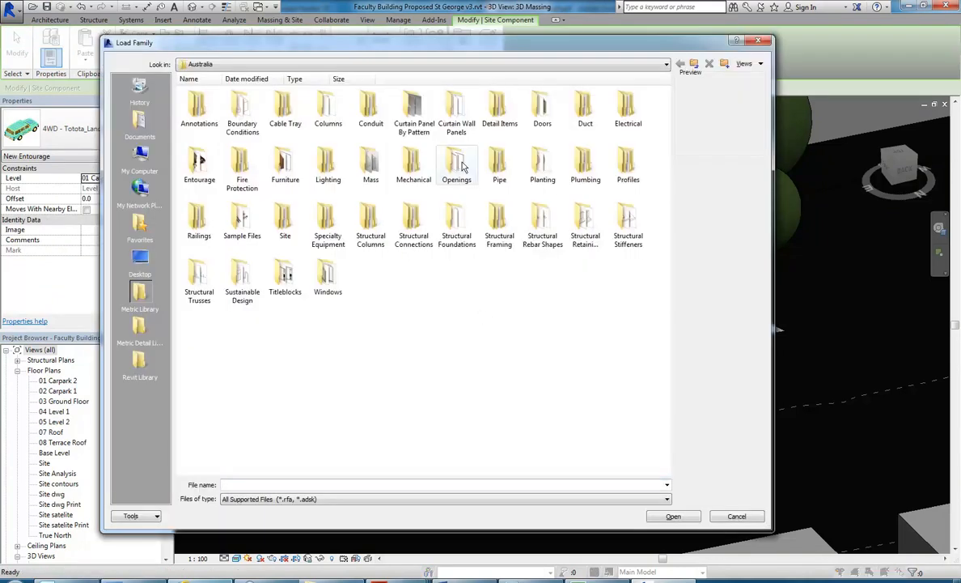
pyautogui.doubleClick(199, 162)
pyautogui.click(287, 118)
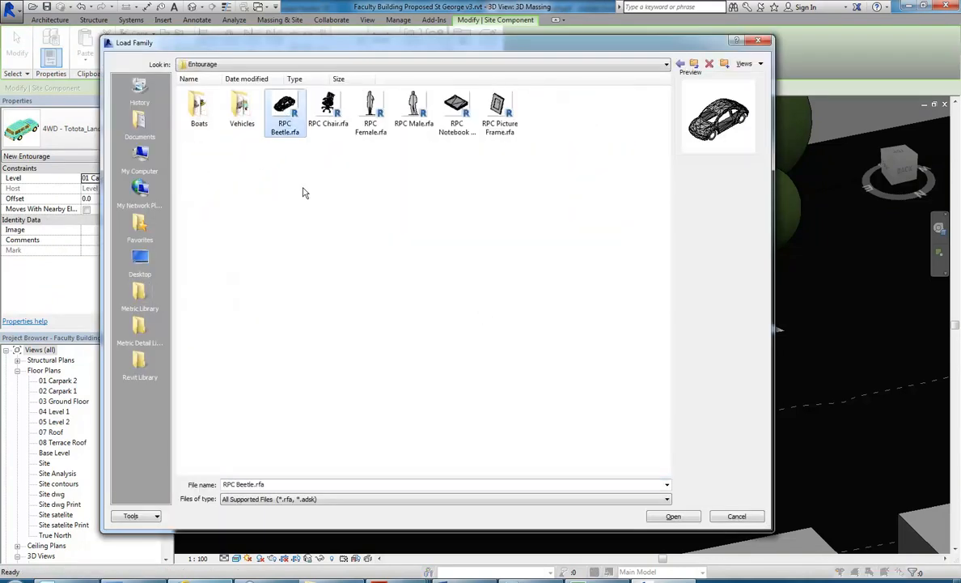
pyautogui.doubleClick(288, 115)
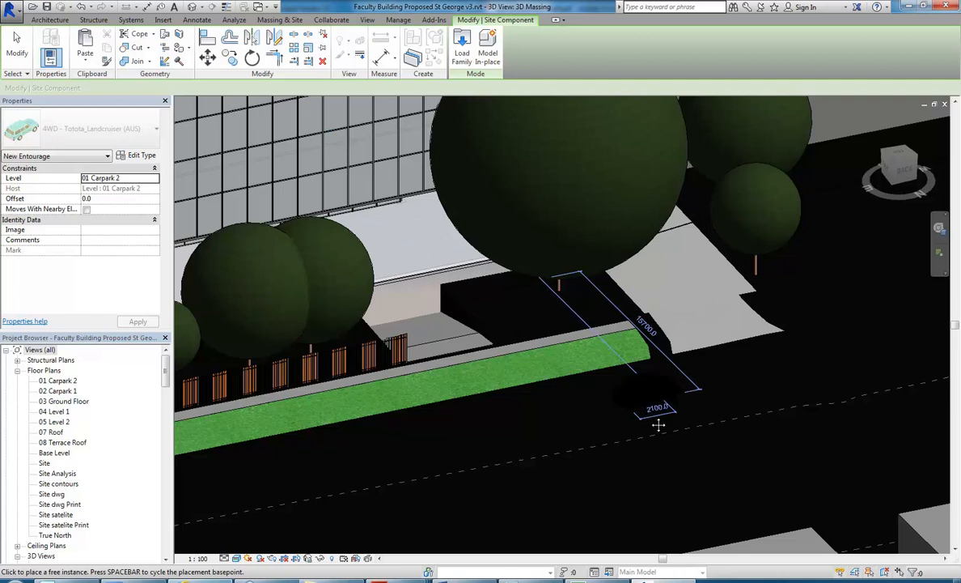
# Preview the RPC Beetle on the road near the driveway entry and cancel its placement.
pyautogui.scroll(-3, 650, 415)
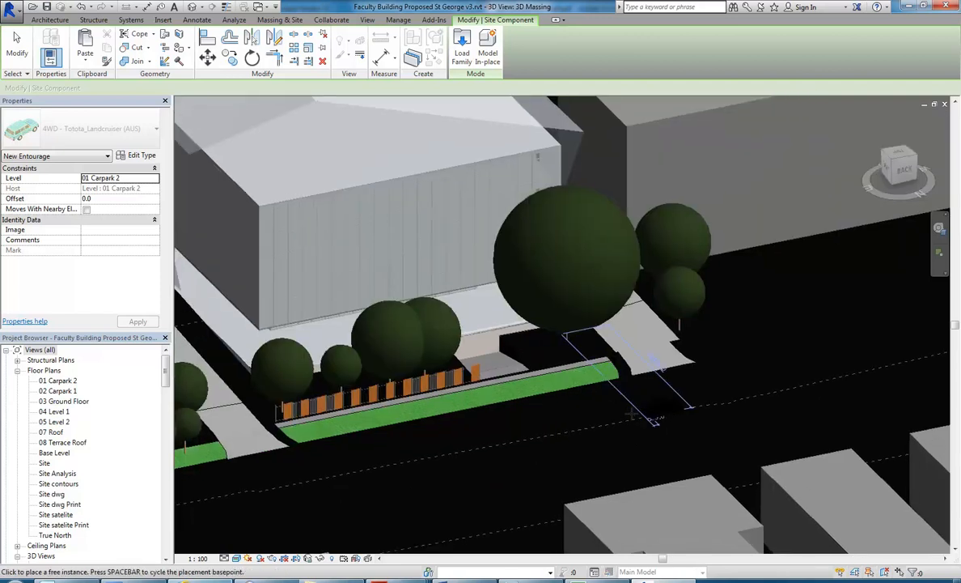
pyautogui.scroll(3, 628, 415)
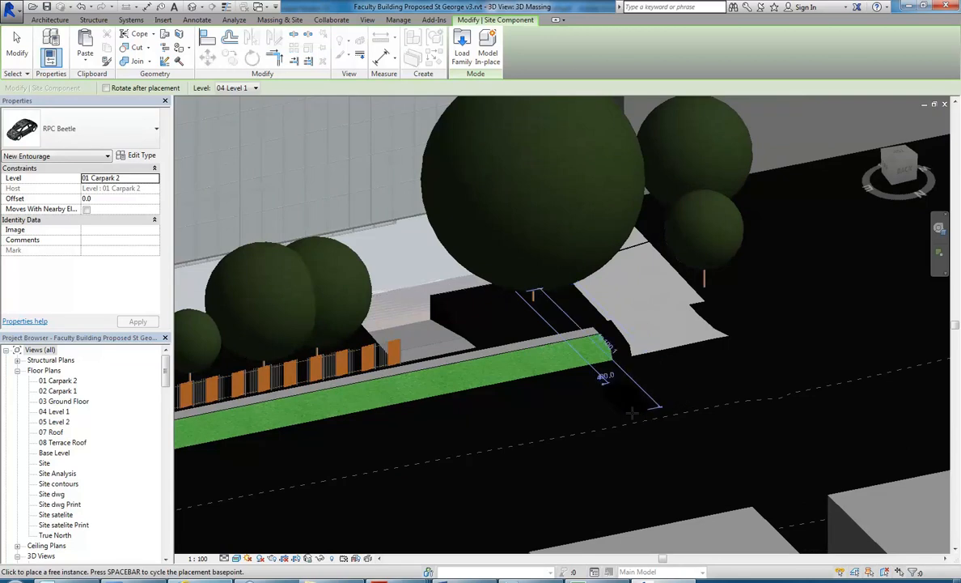
pyautogui.press('Escape')
pyautogui.press('Escape')
# Switch to Windows Explorer and open the Entourage folder of the Revit Library under StudentResources (P:), -- ARCHITECTURAL DRAFTING, 2nd Year FT Sem 2.
pyautogui.click(330, 580)
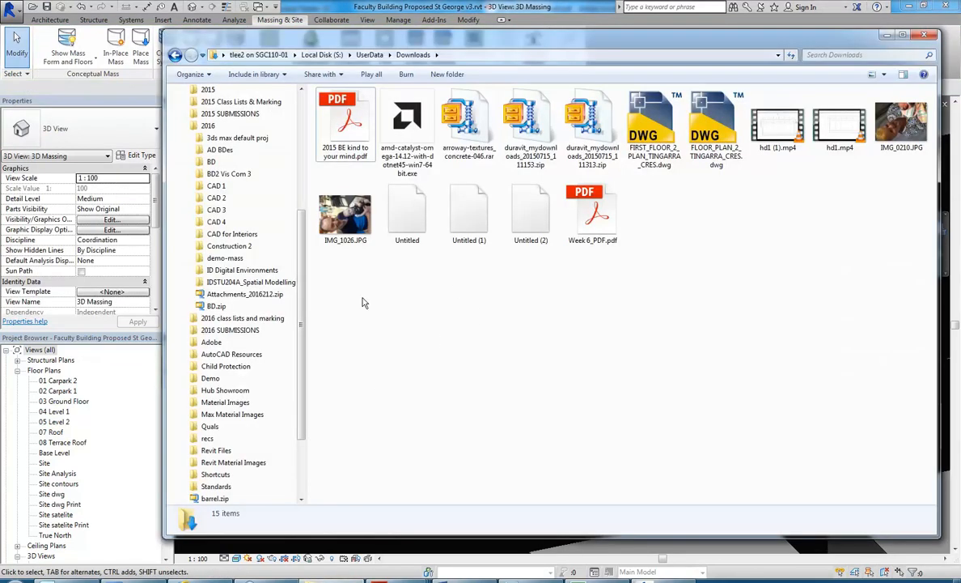
pyautogui.scroll(5, 301, 289)
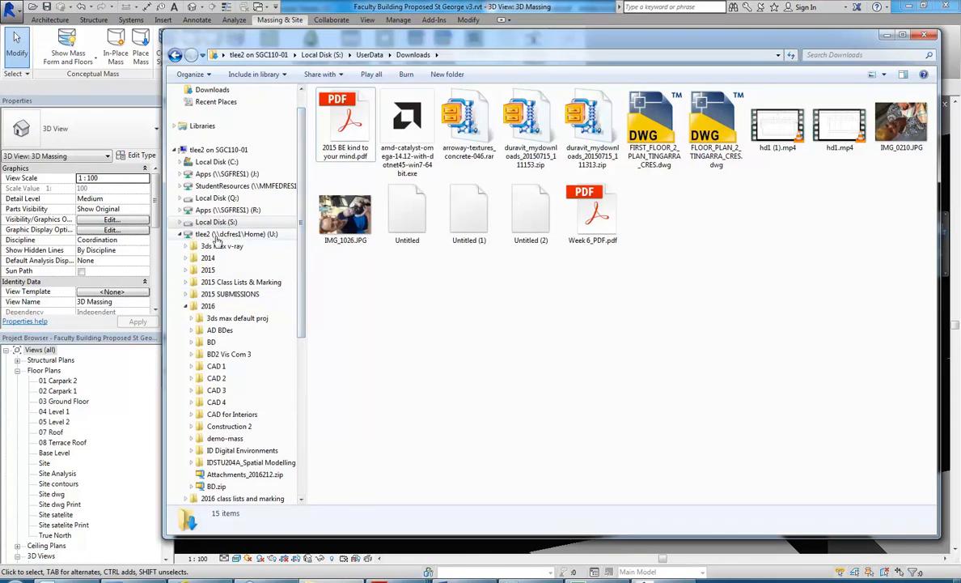
pyautogui.click(235, 187)
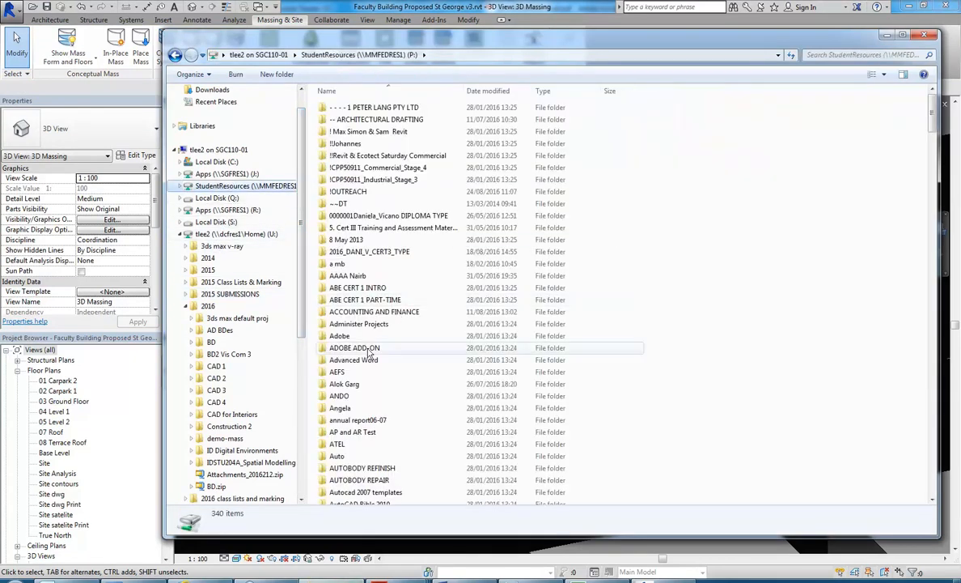
pyautogui.doubleClick(371, 120)
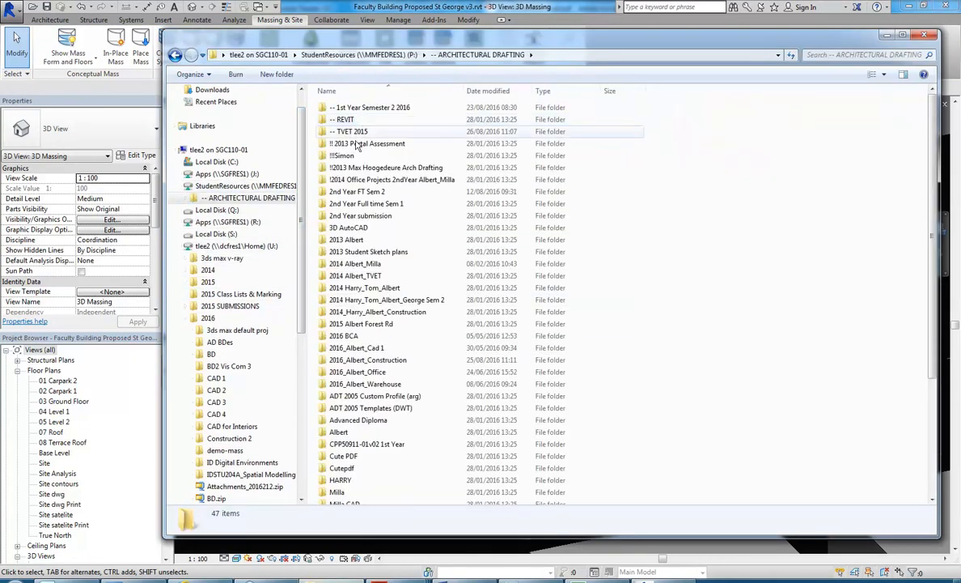
pyautogui.doubleClick(356, 191)
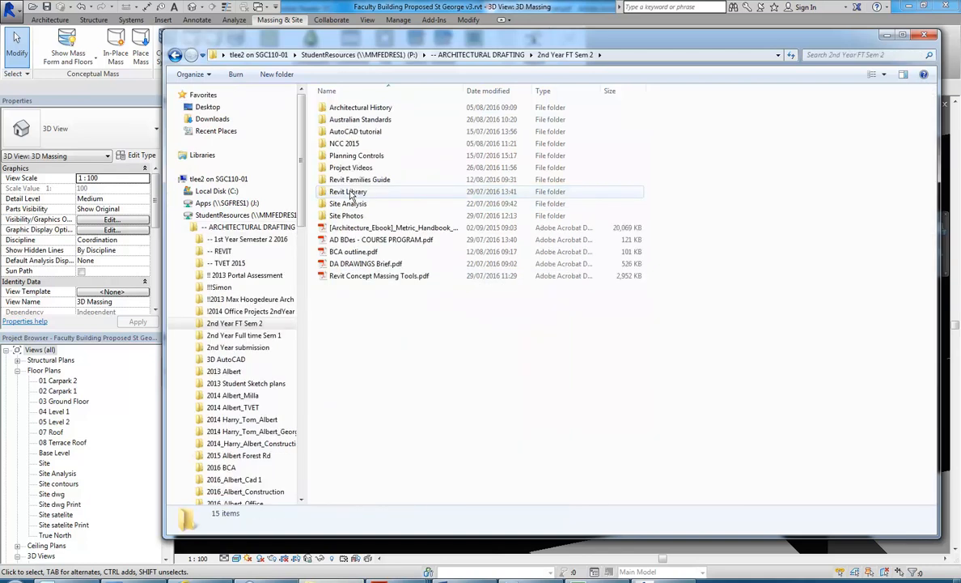
pyautogui.doubleClick(352, 191)
pyautogui.click(343, 288)
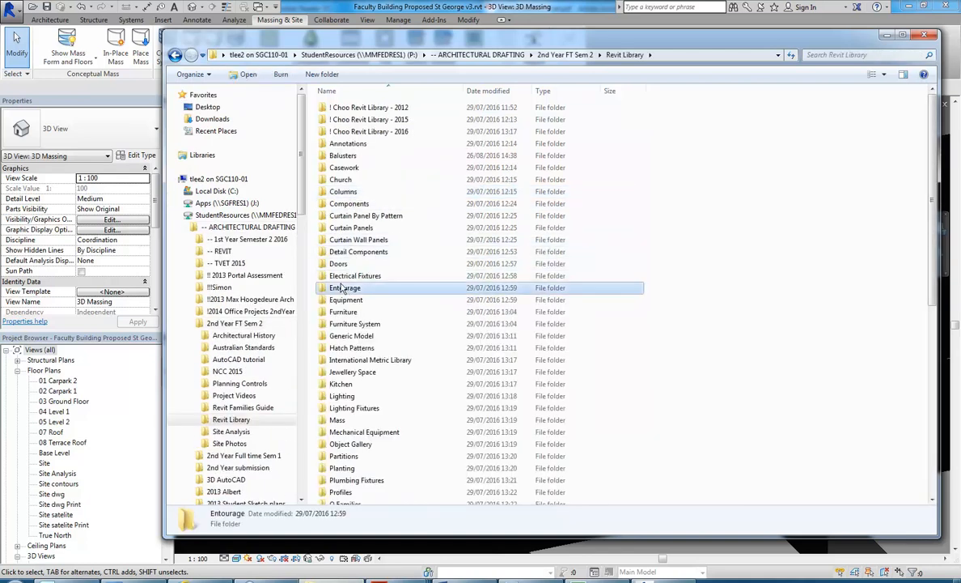
pyautogui.doubleClick(343, 288)
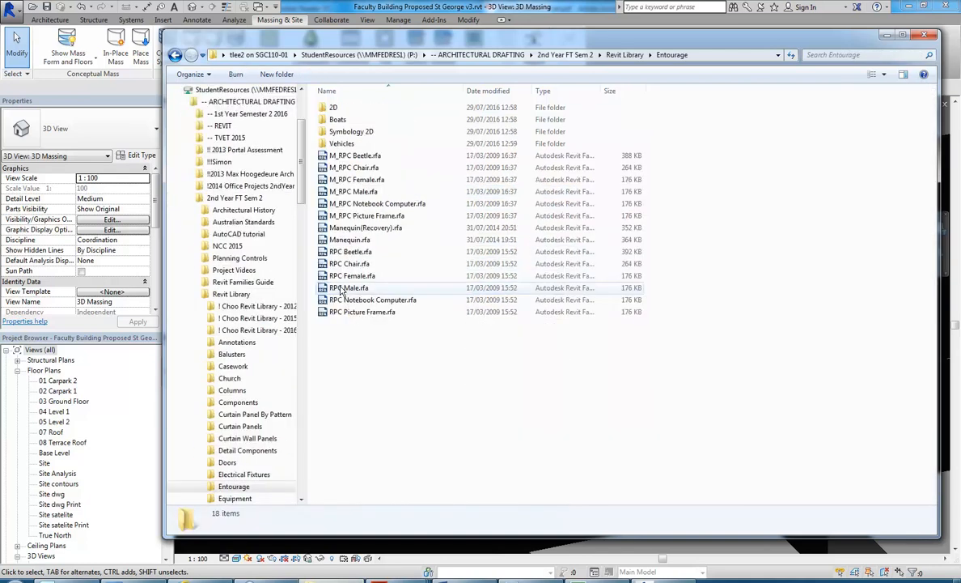
# Examine the car families in the shared library's Entourage folder and its Vehicles subfolder, including M_RPC Beetle.rfa.
pyautogui.click(346, 156)
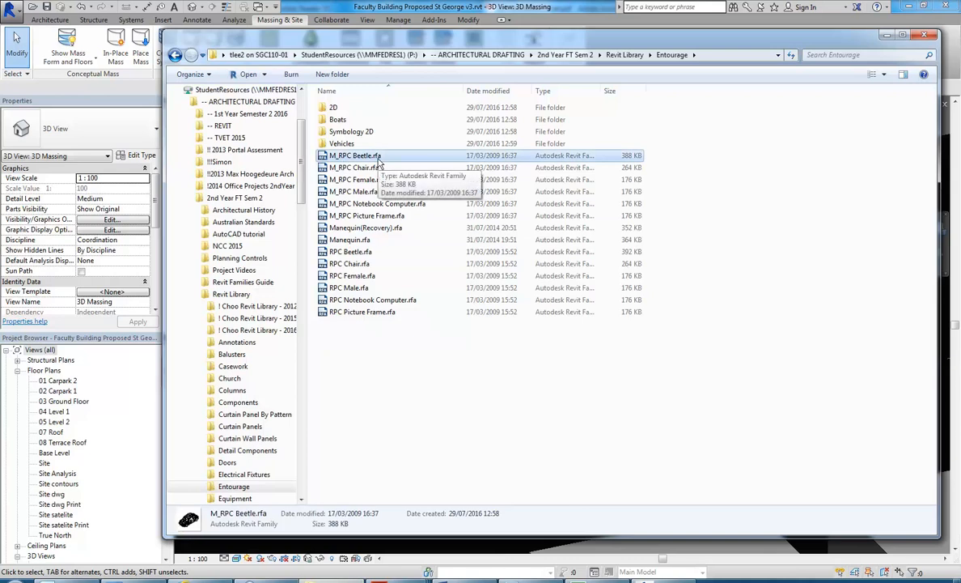
pyautogui.doubleClick(350, 143)
pyautogui.click(351, 109)
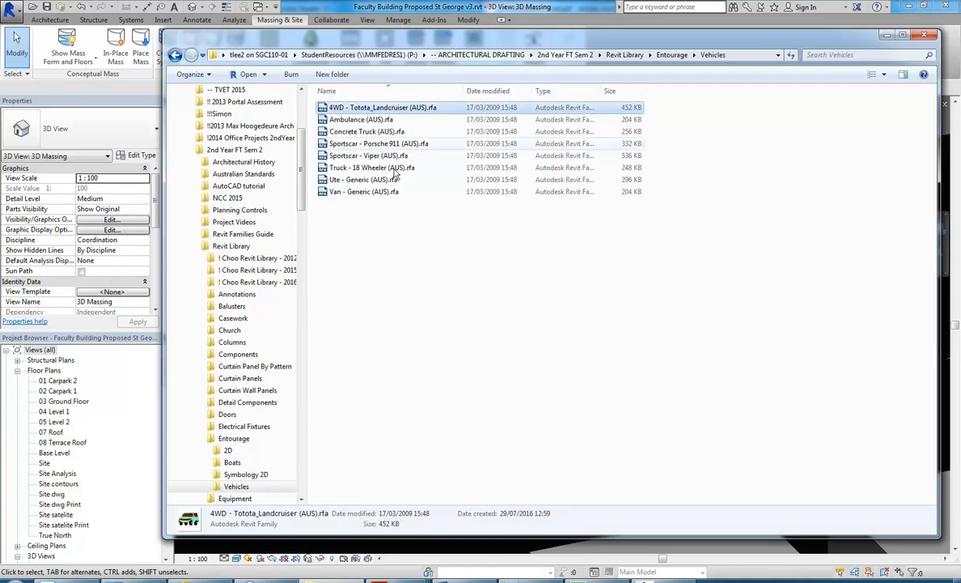
pyautogui.click(414, 257)
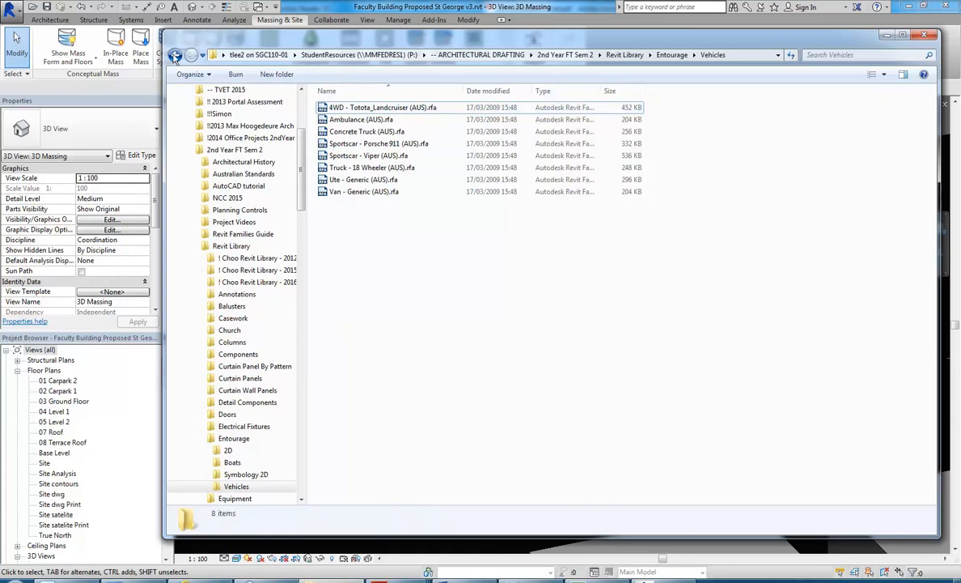
pyautogui.click(175, 55)
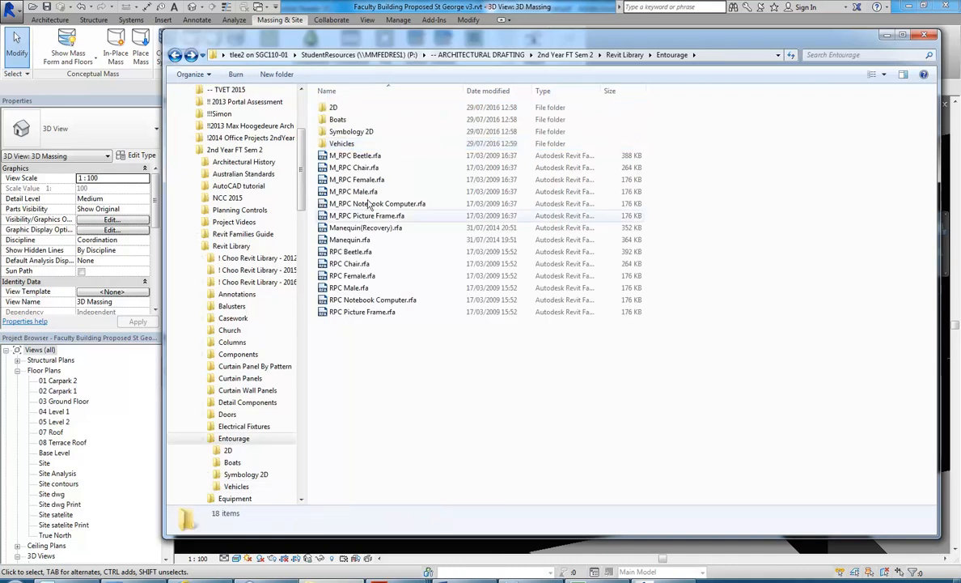
pyautogui.click(356, 156)
pyautogui.click(410, 360)
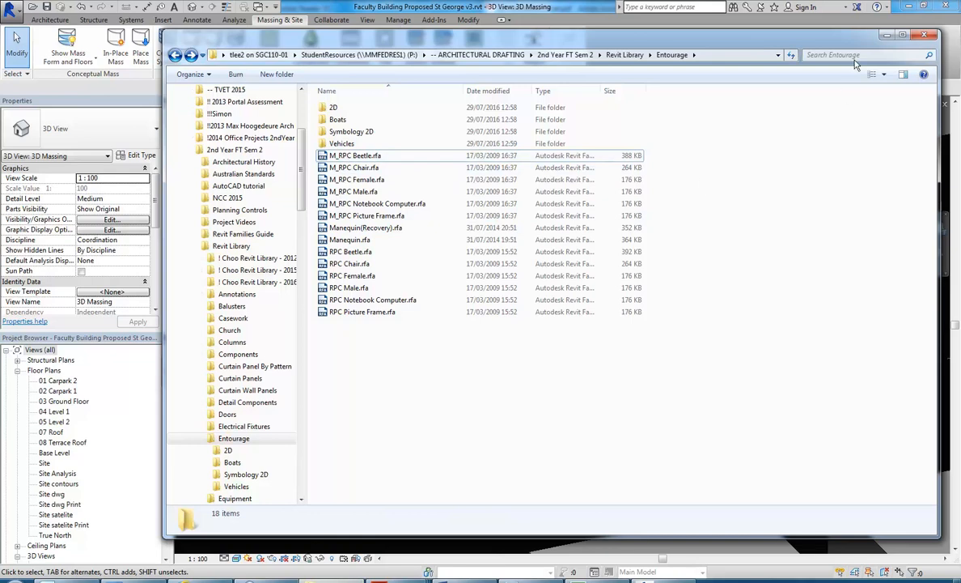
# Switch back to Revit and review the Faculty Building with its fence, trees and street surroundings from farther away.
pyautogui.click(886, 35)
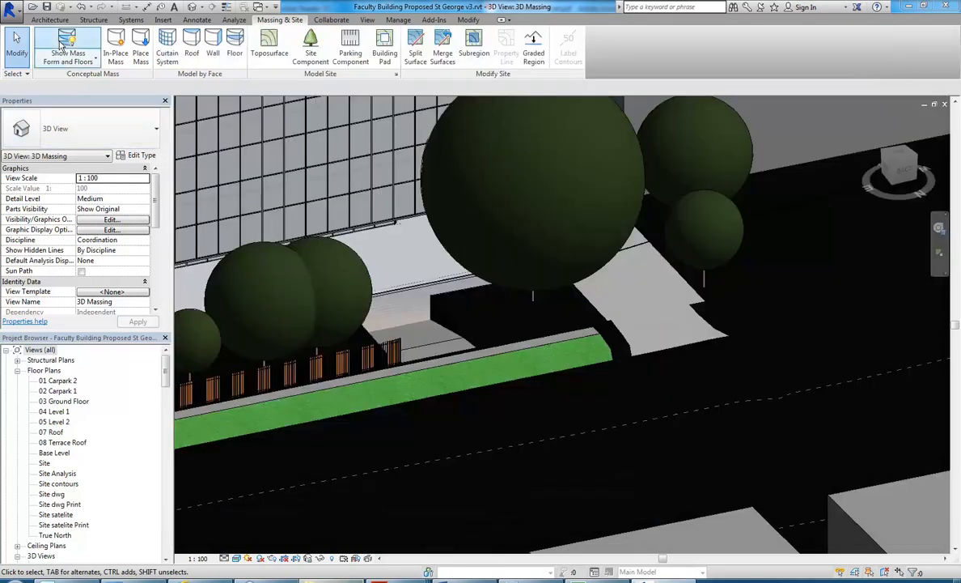
pyautogui.scroll(-1, 406, 414)
pyautogui.moveTo(405, 414); pyautogui.dragTo(478, 359, button='middle')
pyautogui.scroll(-3, 570, 354)
pyautogui.scroll(2, 575, 354)
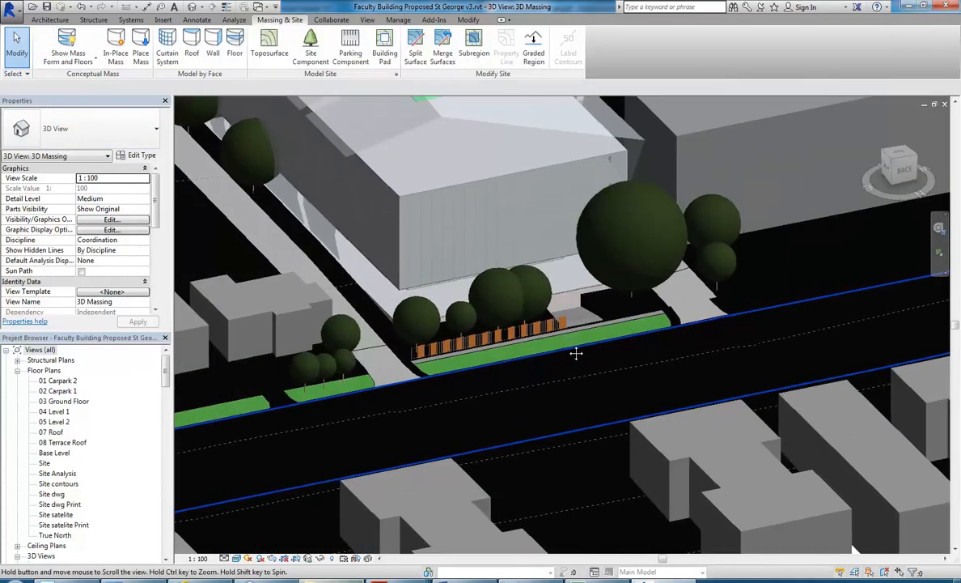
pyautogui.keyDown('shift'); pyautogui.moveTo(575, 354); pyautogui.dragTo(590, 255, button='middle'); pyautogui.keyUp('shift')
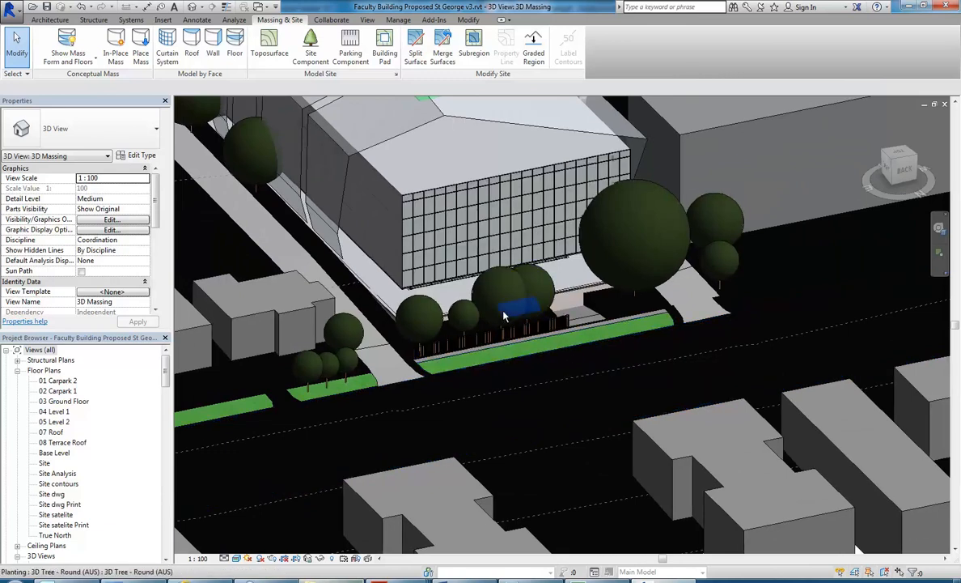
# Examine the Vertical Metal Bars fence and the entrance stair with its railing from several angles in the 3D Massing view.
pyautogui.scroll(2, 451, 368)
pyautogui.keyDown('shift'); pyautogui.moveTo(242, 345); pyautogui.dragTo(552, 369, button='middle'); pyautogui.keyUp('shift')
pyautogui.scroll(3, 438, 316)
pyautogui.scroll(2, 601, 322)
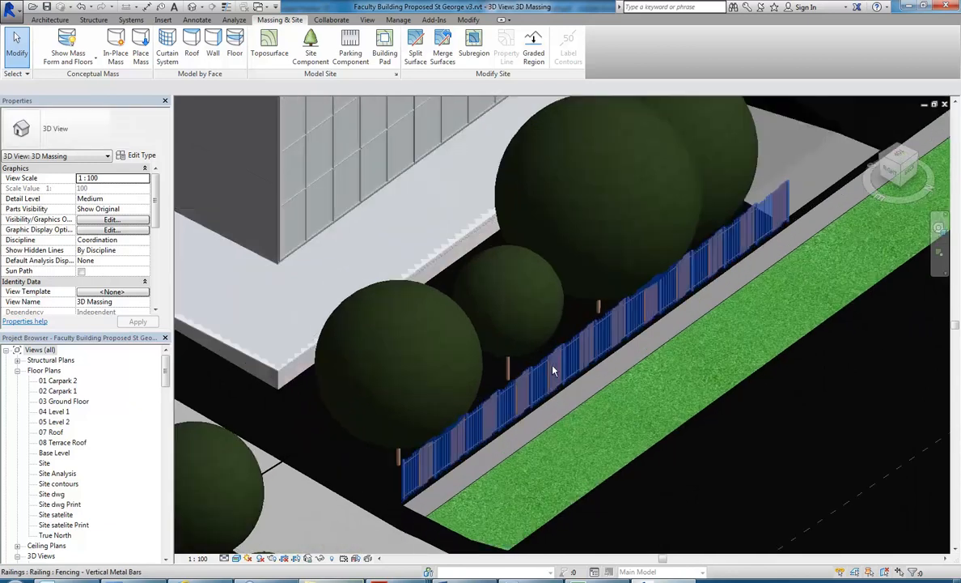
pyautogui.click(601, 328)
pyautogui.scroll(-3, 618, 327)
pyautogui.keyDown('shift'); pyautogui.moveTo(622, 368); pyautogui.dragTo(604, 319, button='middle'); pyautogui.keyUp('shift')
pyautogui.scroll(3, 604, 319)
pyautogui.keyDown('shift'); pyautogui.moveTo(586, 377); pyautogui.dragTo(536, 420, button='middle'); pyautogui.keyUp('shift')
pyautogui.scroll(5, 559, 445)
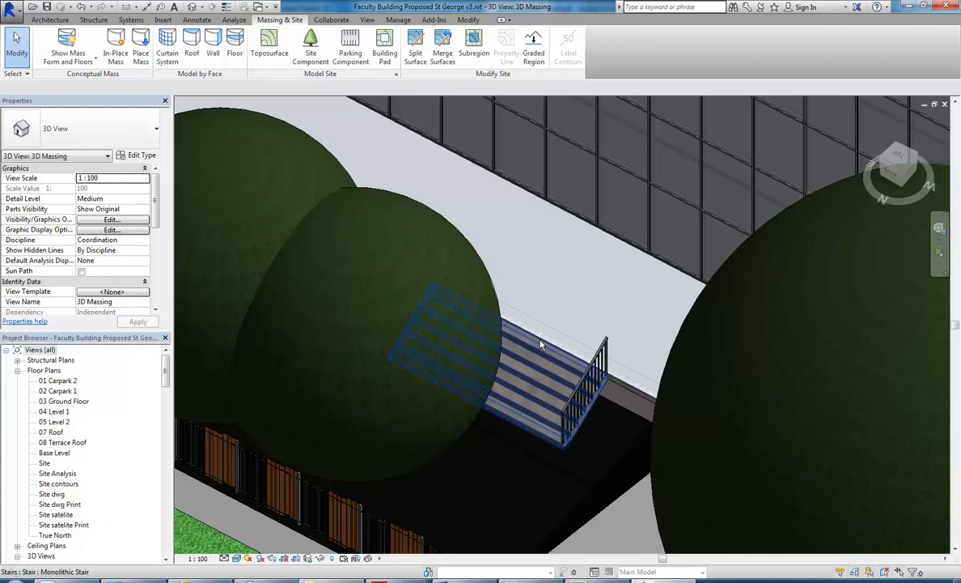
pyautogui.scroll(-5, 542, 345)
pyautogui.keyDown('shift'); pyautogui.moveTo(541, 345); pyautogui.dragTo(672, 377, button='middle'); pyautogui.keyUp('shift')
pyautogui.keyDown('shift'); pyautogui.moveTo(557, 398); pyautogui.dragTo(597, 370, button='middle'); pyautogui.keyUp('shift')
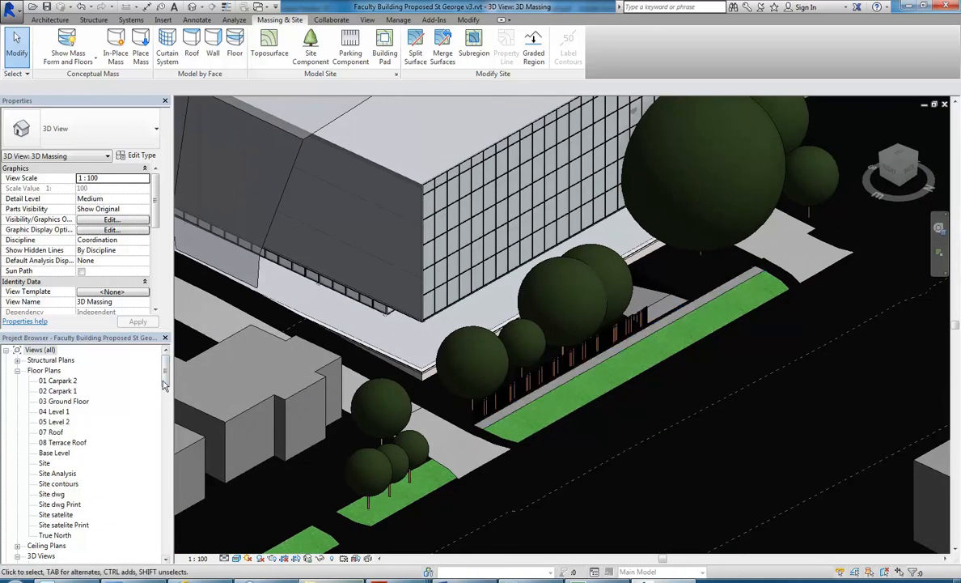
# Open the perspective view 3D View 1 of the Faculty Building.
pyautogui.moveTo(166, 383); pyautogui.dragTo(165, 409)
pyautogui.doubleClick(54, 400)
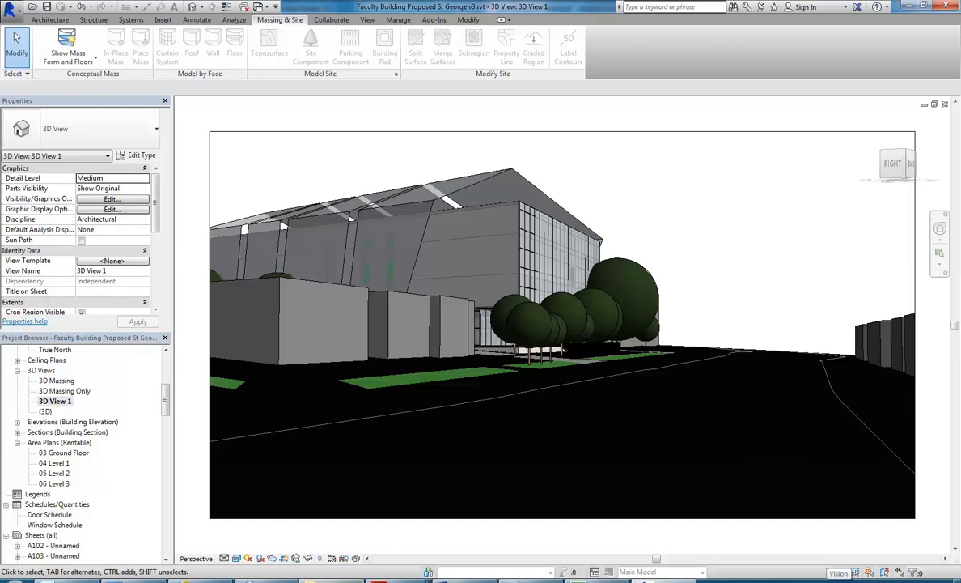
pyautogui.rightClick(833, 579)
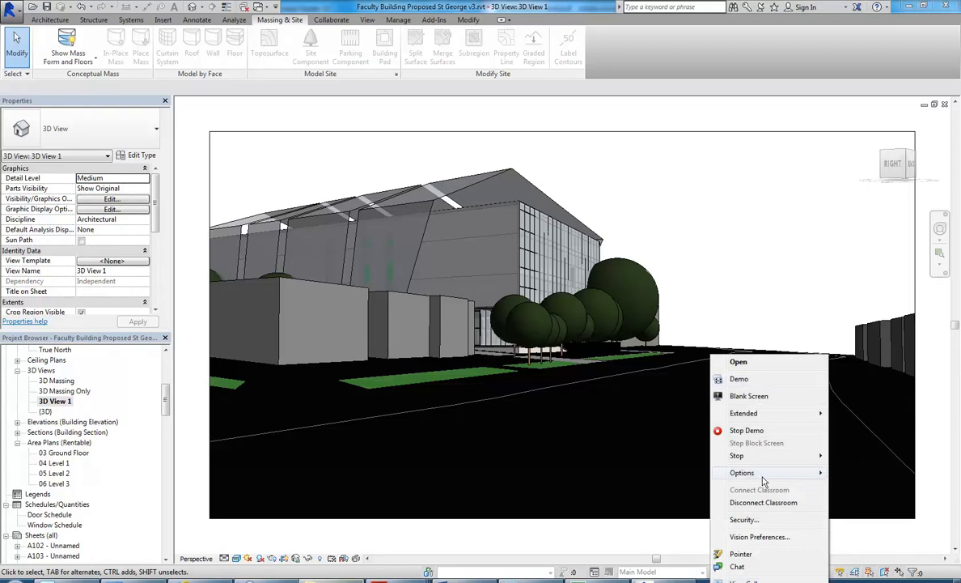
pyautogui.click(712, 307)
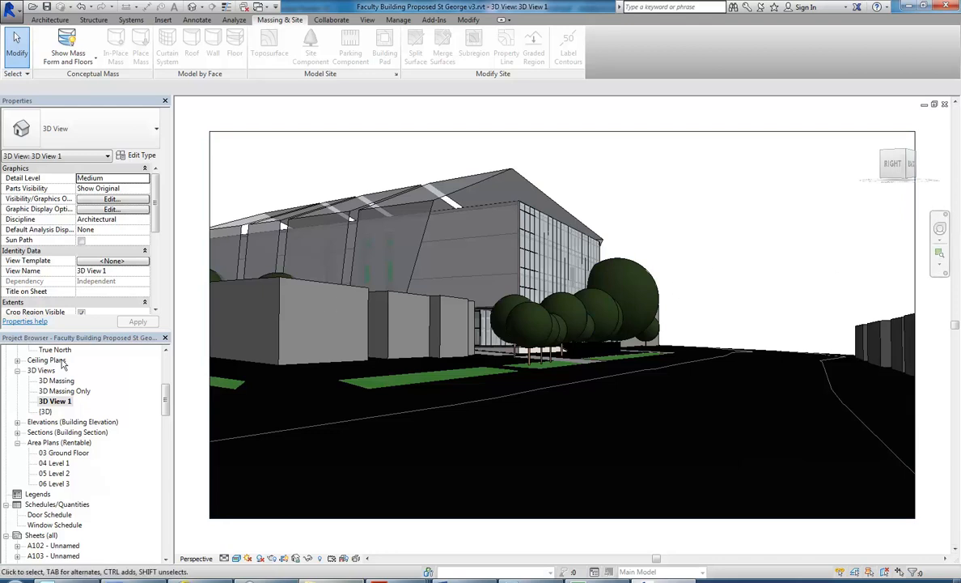
# Open the 03 Ground Floor plan and try out the 2D Wheel for navigating it.
pyautogui.scroll(6, 122, 399)
pyautogui.doubleClick(64, 401)
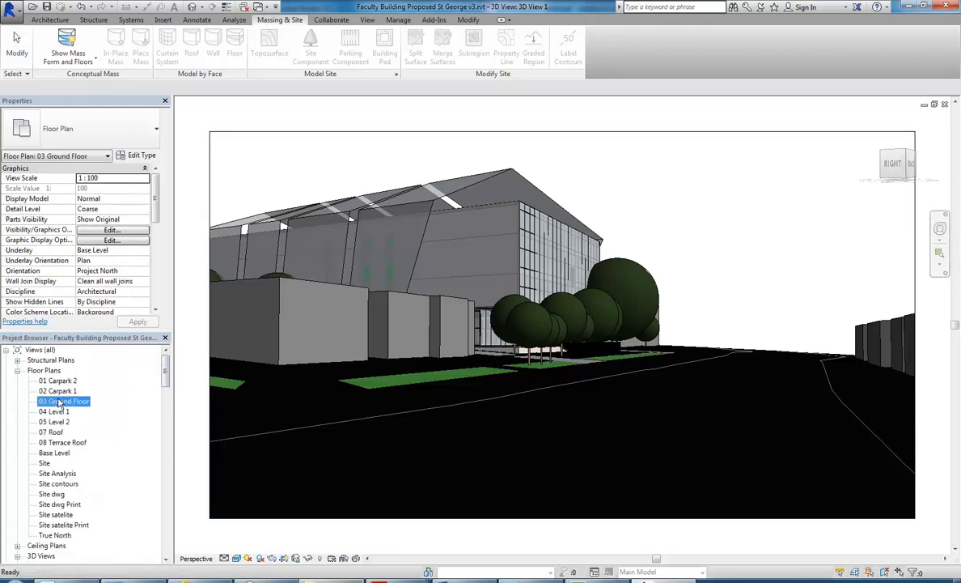
pyautogui.scroll(1, 704, 297)
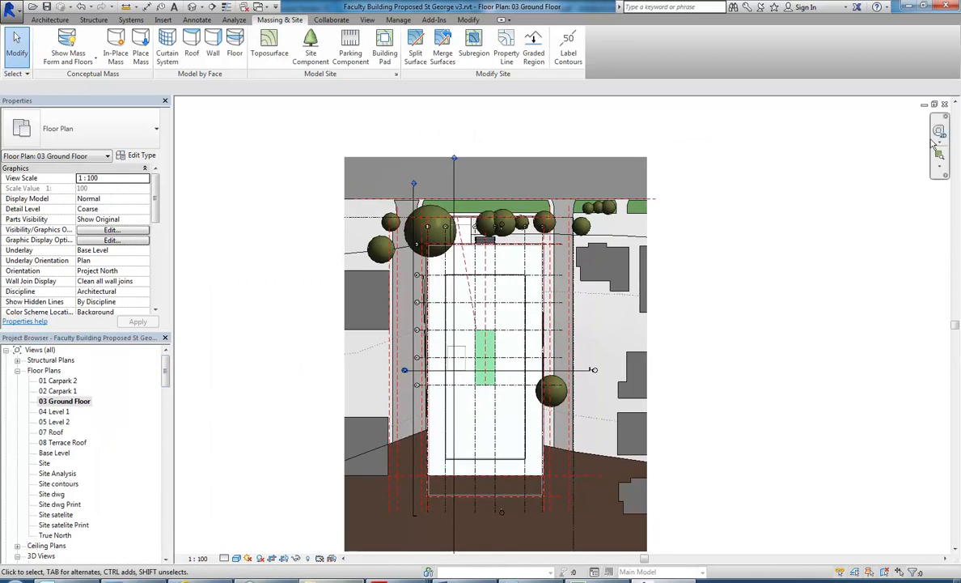
pyautogui.click(939, 145)
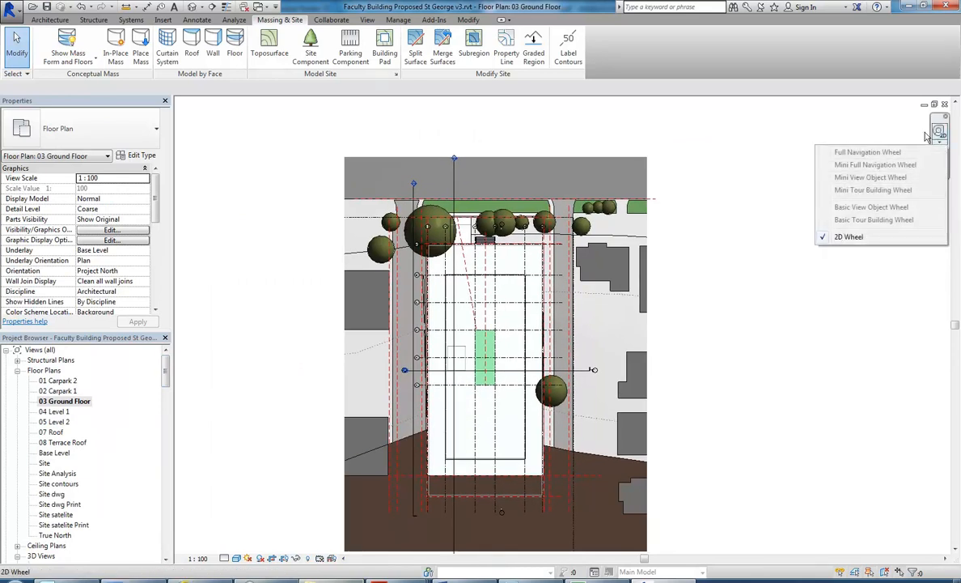
pyautogui.click(849, 236)
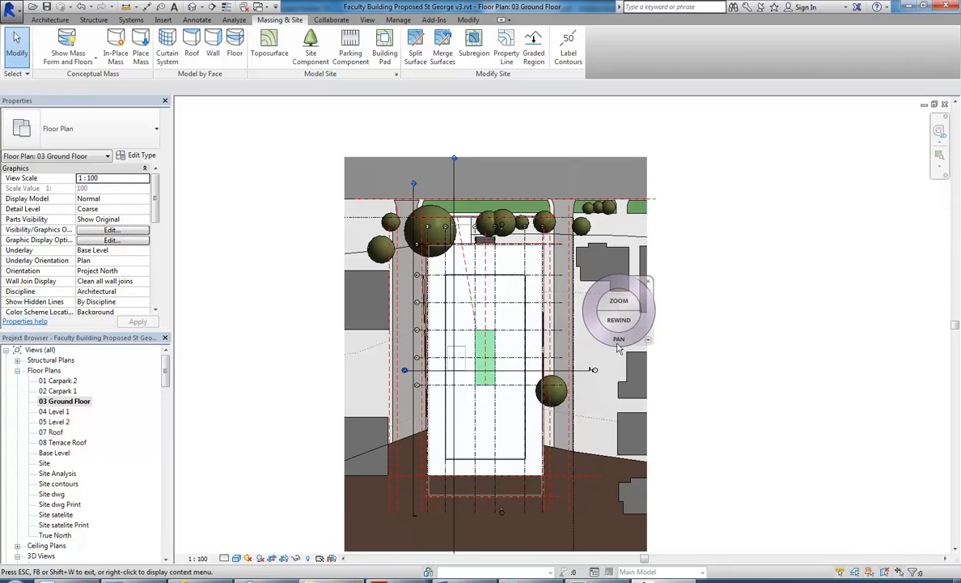
pyautogui.moveTo(517, 341); pyautogui.dragTo(490, 333, button='middle')
pyautogui.scroll(3, 472, 328)
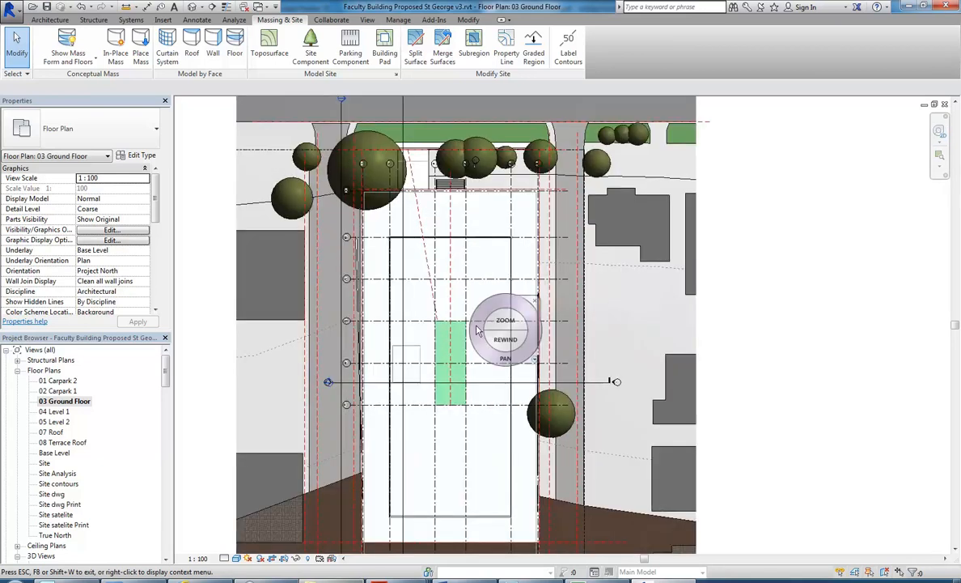
pyautogui.scroll(-2, 472, 327)
pyautogui.press('Escape')
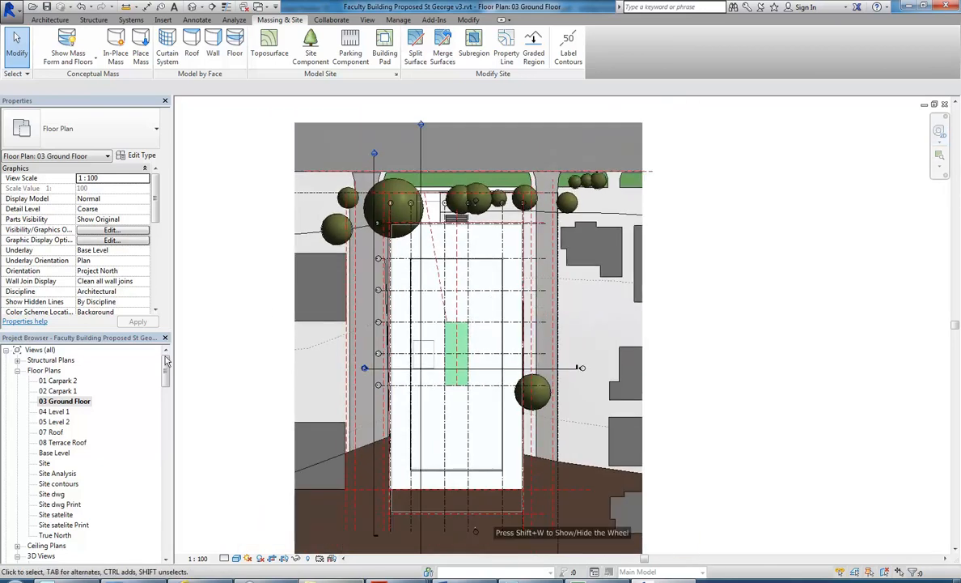
# Return to 3D View 1 and try the Orbit tool of the navigation wheel on the perspective.
pyautogui.hotkey('ctrl', 'Tab')
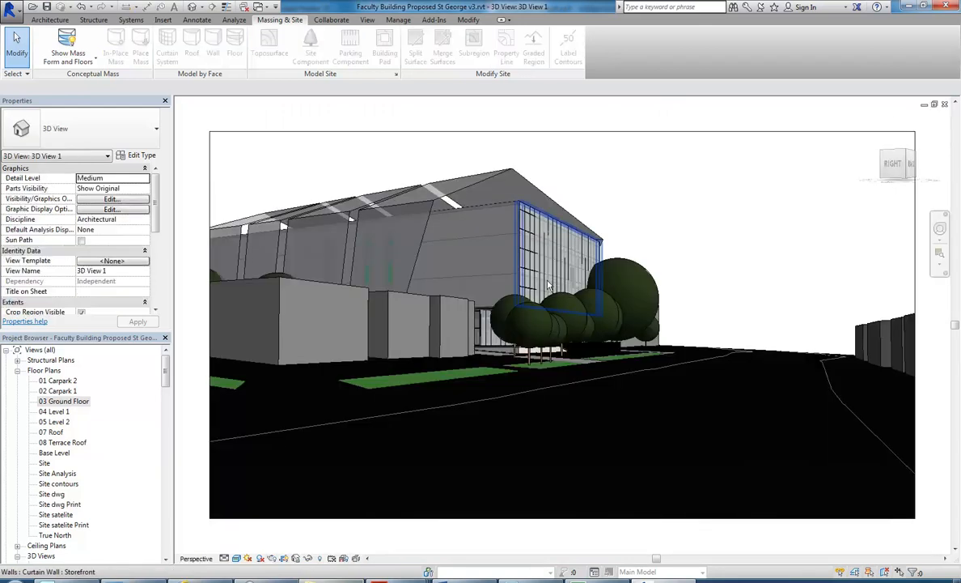
pyautogui.click(939, 228)
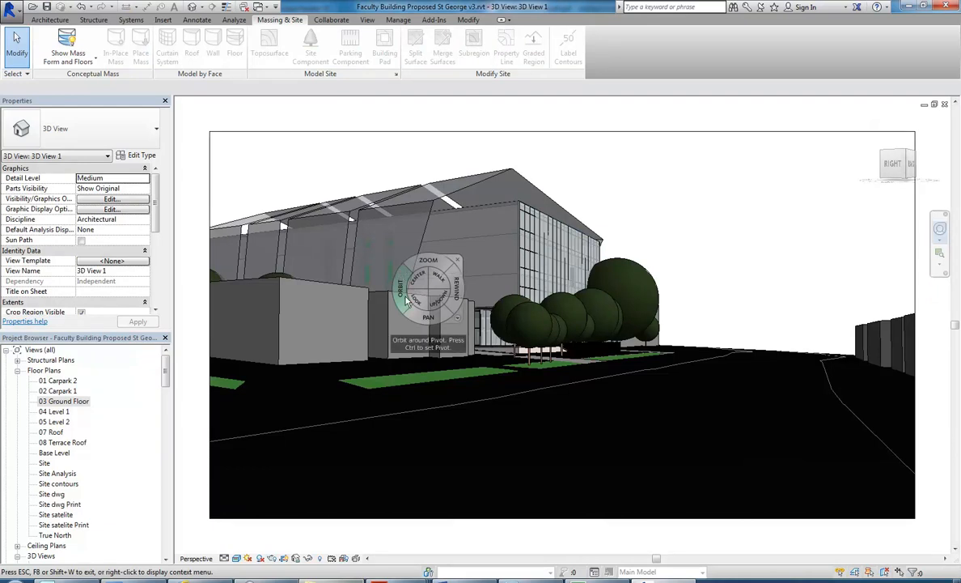
pyautogui.moveTo(396, 289); pyautogui.dragTo(399, 289)
pyautogui.moveTo(478, 285)
pyautogui.mouseDown()
pyautogui.moveTo(464, 287)
pyautogui.moveTo(474, 284)
pyautogui.mouseUp()
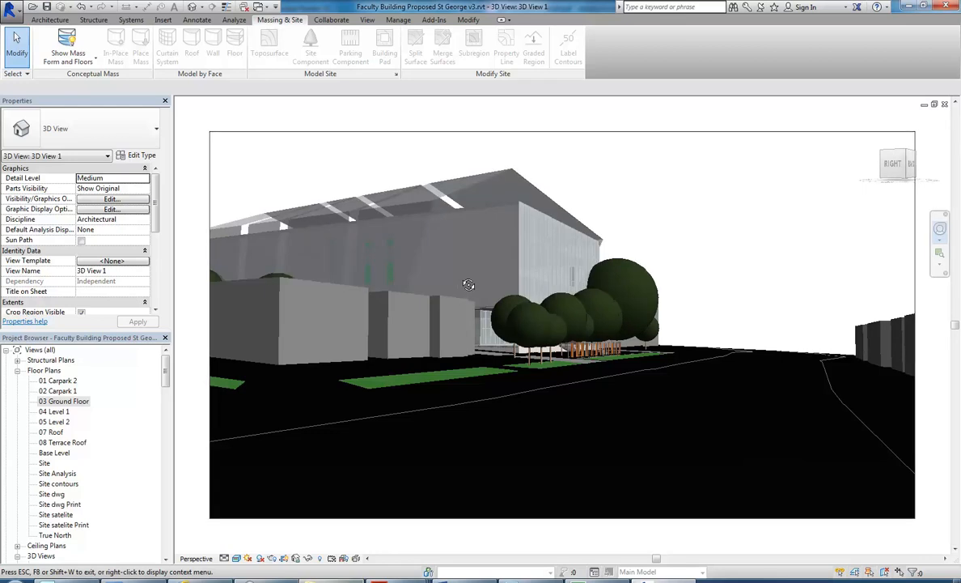
pyautogui.moveTo(468, 284); pyautogui.dragTo(463, 281)
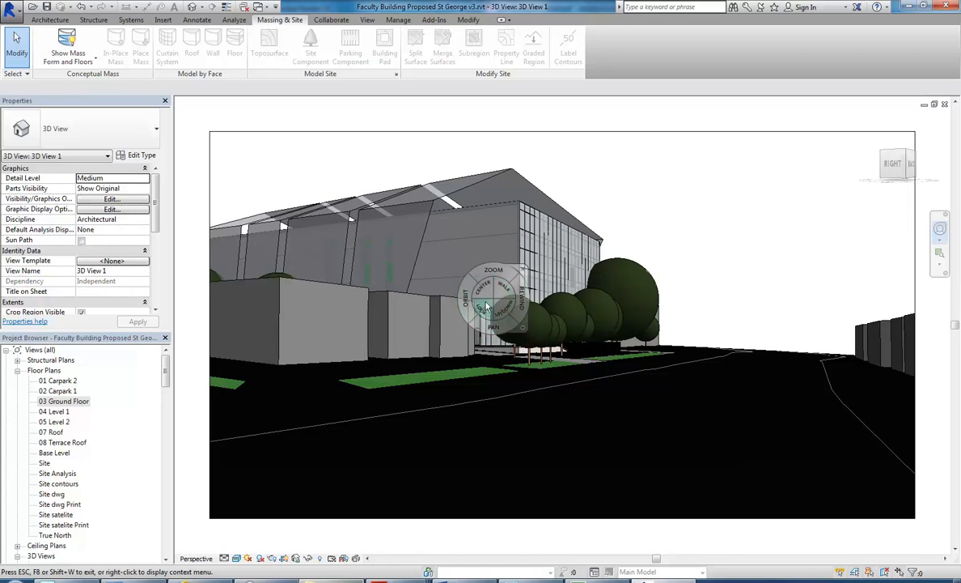
# Turn the camera of 3D View 1 slightly with the Look tool, keeping the building and street trees in frame.
pyautogui.click(488, 313)
pyautogui.moveTo(484, 338); pyautogui.dragTo(454, 342)
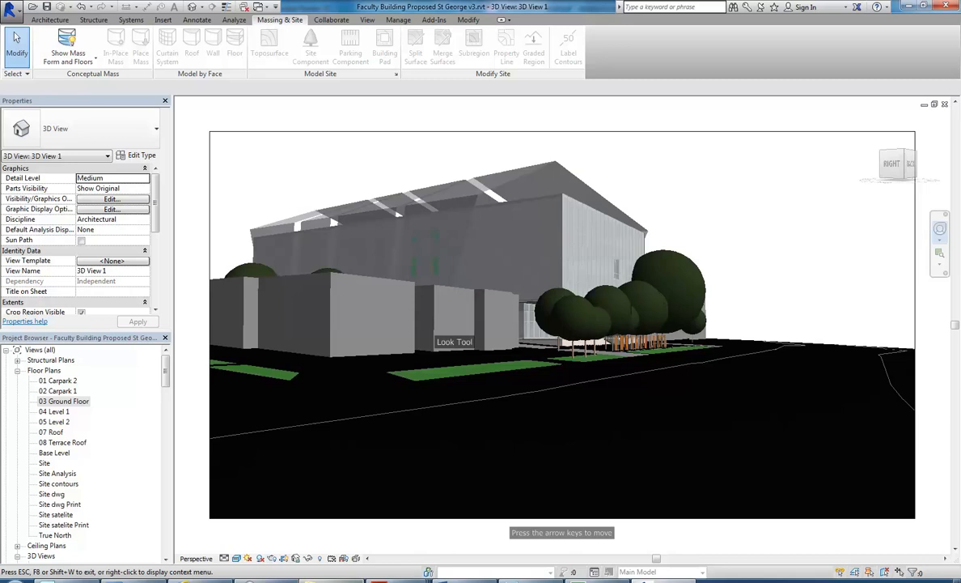
pyautogui.moveTo(455, 342)
pyautogui.mouseDown()
pyautogui.moveTo(380, 348)
pyautogui.moveTo(447, 347)
pyautogui.moveTo(429, 350)
pyautogui.moveTo(552, 393)
pyautogui.moveTo(571, 317)
pyautogui.moveTo(591, 393)
pyautogui.moveTo(462, 326)
pyautogui.moveTo(449, 339)
pyautogui.moveTo(470, 337)
pyautogui.moveTo(453, 401)
pyautogui.moveTo(491, 297)
pyautogui.mouseUp()
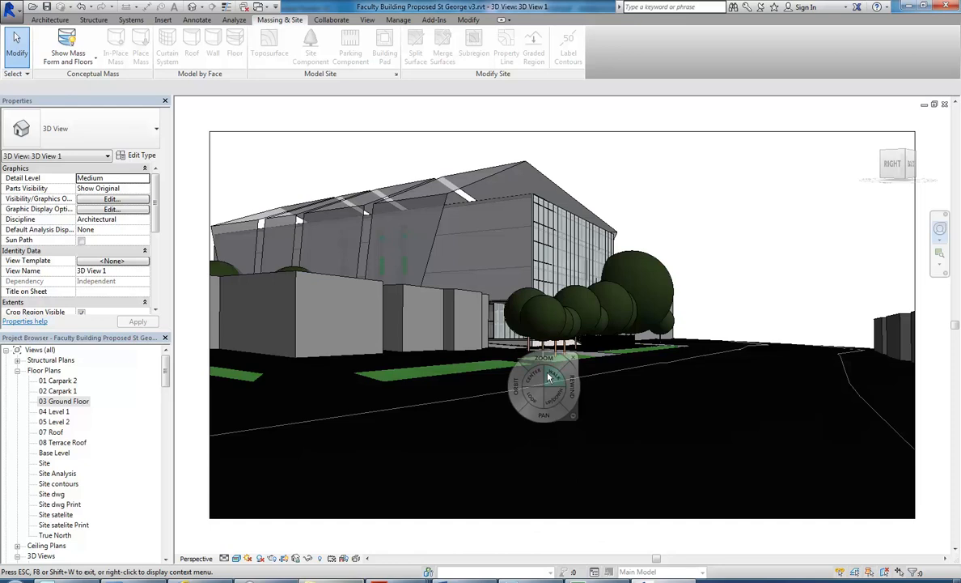
# Walk the camera through 3D View 1 to a position closer to the glazed street facade and its trees, and close the wheel.
pyautogui.click(509, 352)
pyautogui.moveTo(563, 462); pyautogui.dragTo(585, 418)
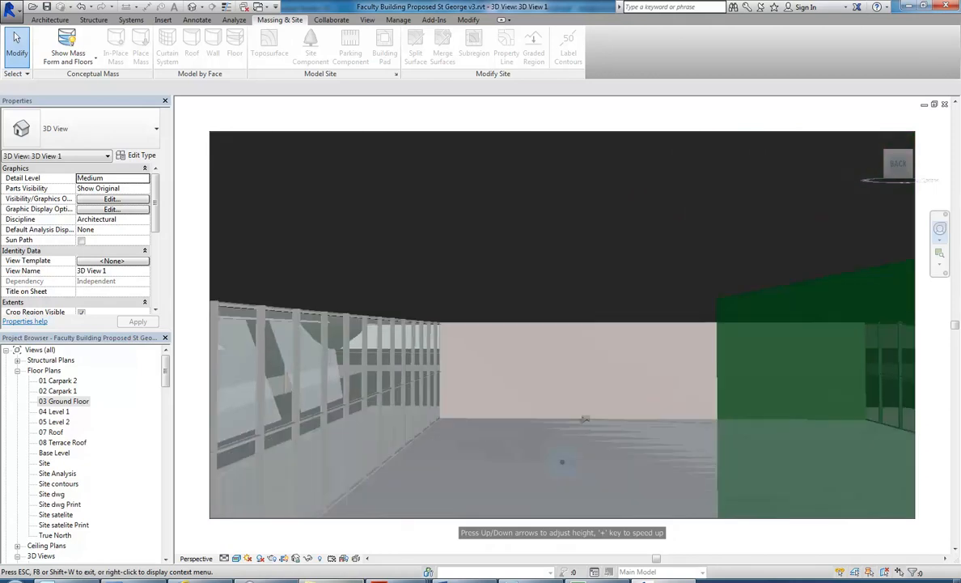
pyautogui.moveTo(562, 462); pyautogui.dragTo(561, 462)
pyautogui.moveTo(733, 434); pyautogui.dragTo(633, 445)
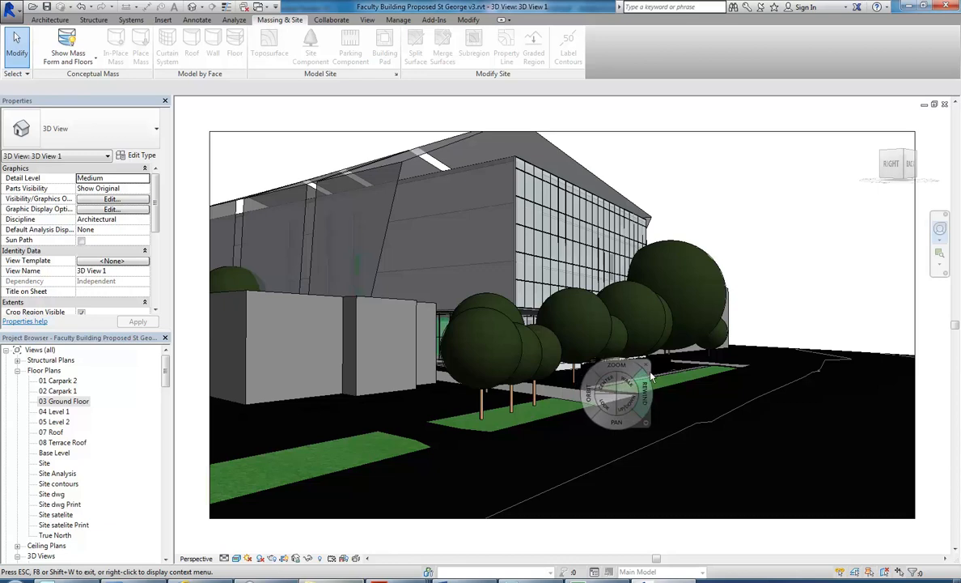
pyautogui.click(638, 427)
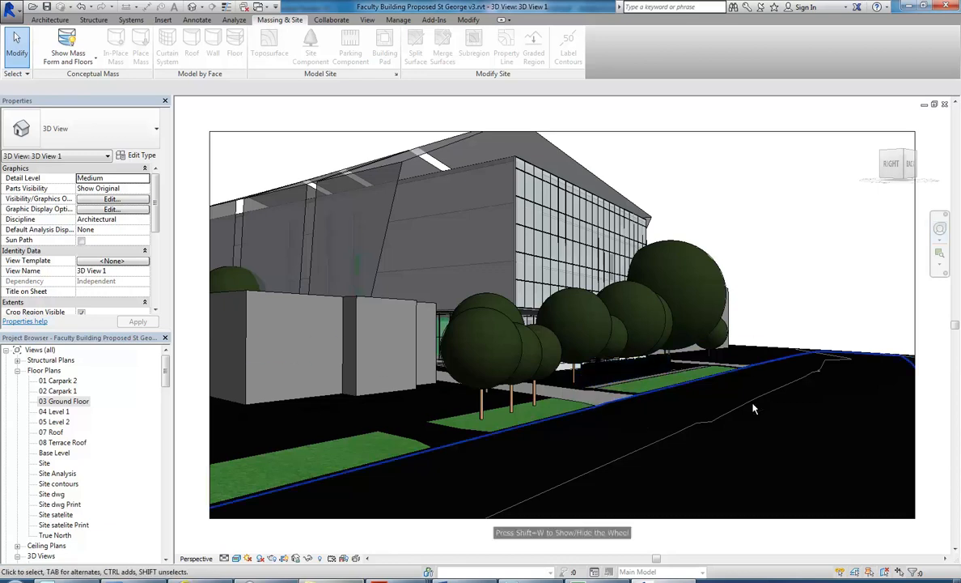